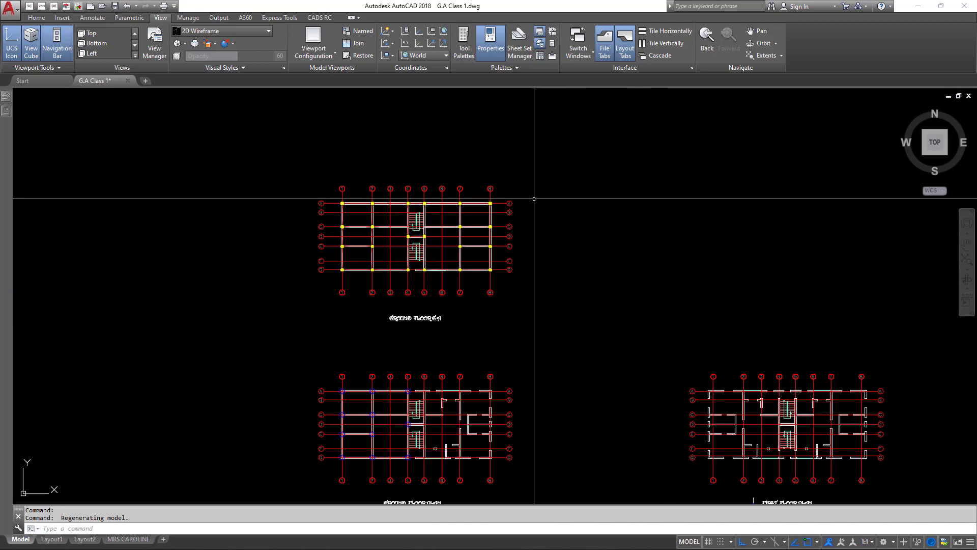
Look over the building drawings, including the approach view, the ground floor G.A and the dimensioned first floor plan
scroll(509, 183, down, 5)
scroll(488, 315, up, 2)
scroll(388, 339, up, 6)
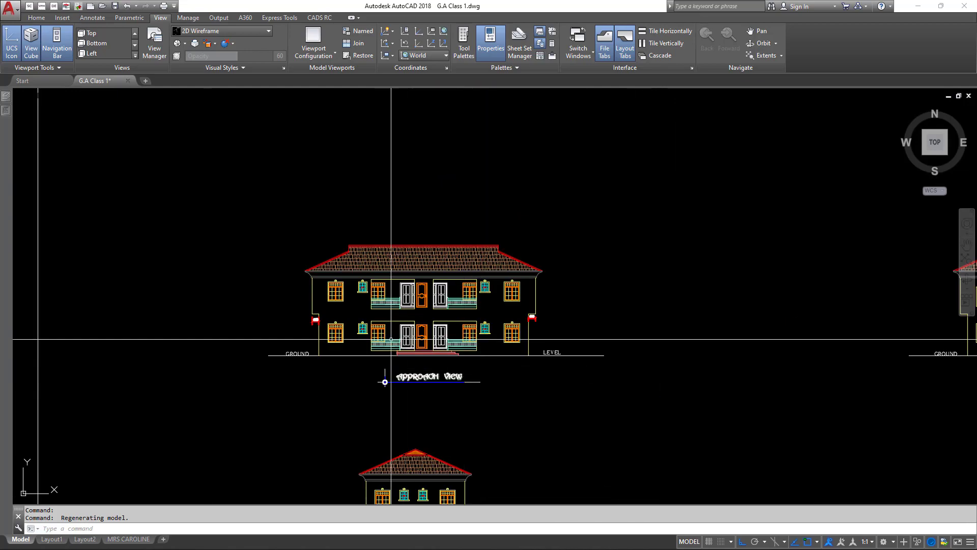
scroll(469, 338, up, 4)
scroll(507, 246, down, 8)
scroll(507, 245, down, 4)
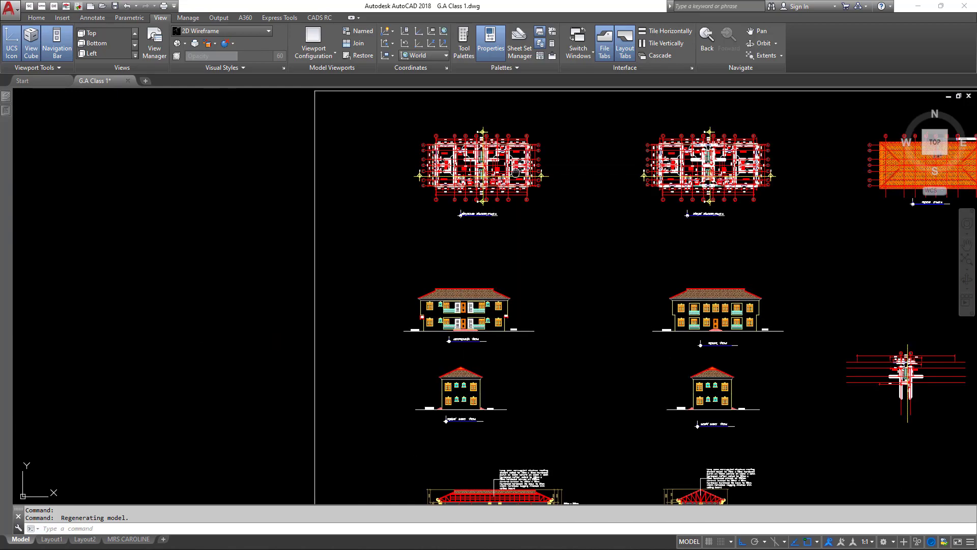
scroll(492, 235, up, 7)
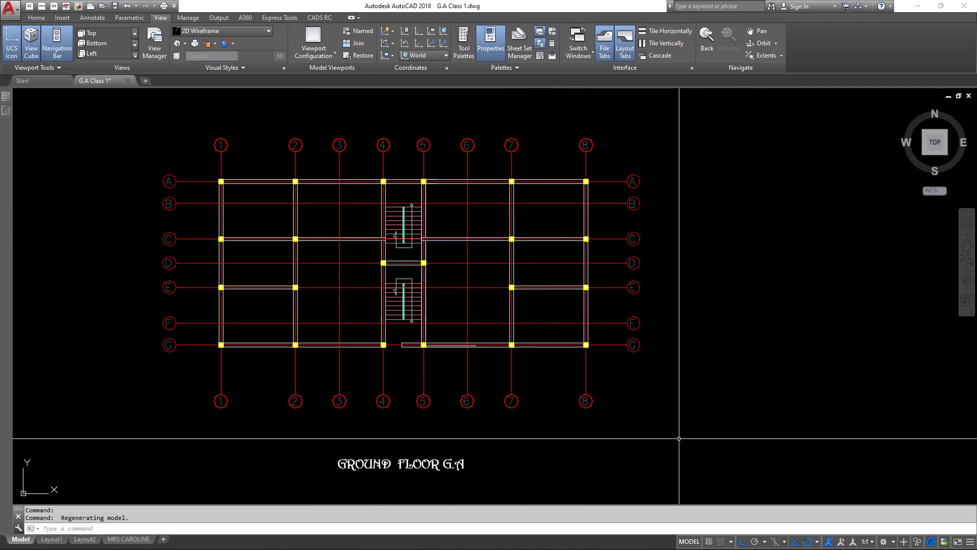
middle_drag(683, 451, 677, 402)
scroll(630, 263, down, 7)
middle_drag(661, 281, 555, 204)
middle_drag(563, 281, 513, 227)
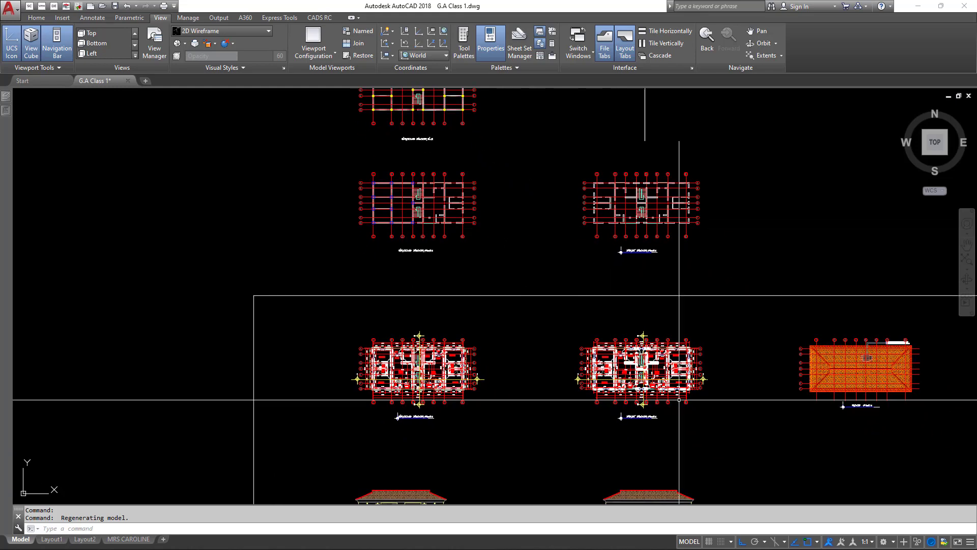
scroll(738, 444, up, 6)
middle_drag(521, 190, 708, 326)
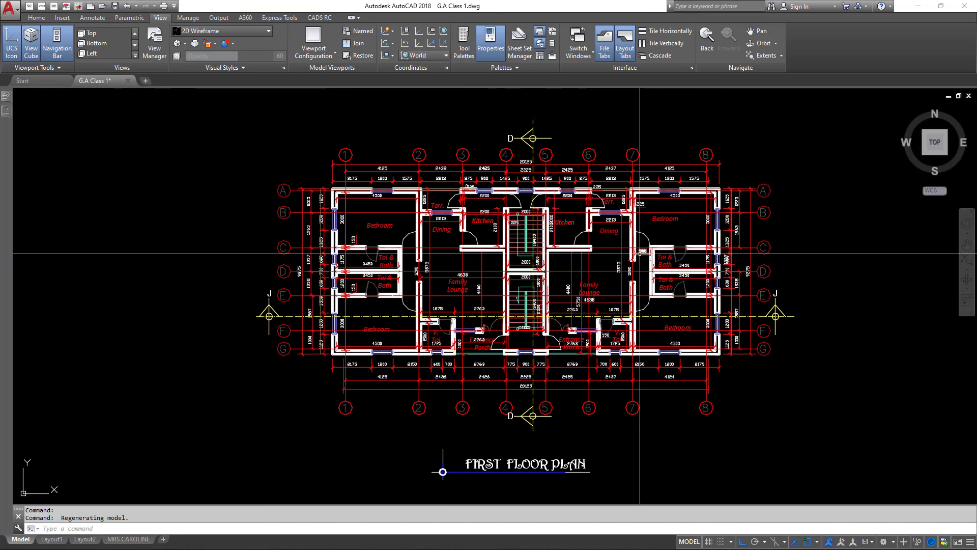
middle_drag(640, 253, 663, 449)
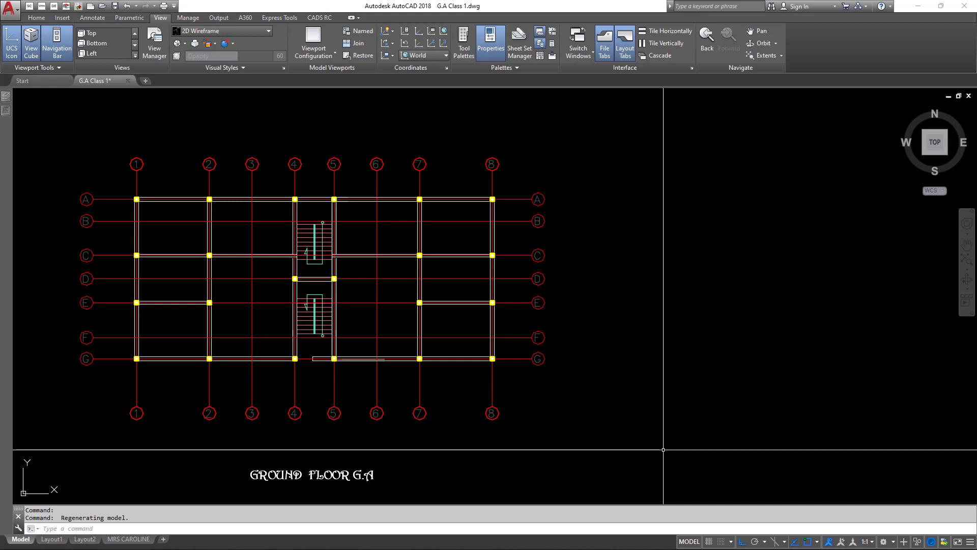
Examine the approach view and its dimensioned first-floor overhang at the end labelled GROUND
scroll(470, 232, down, 3)
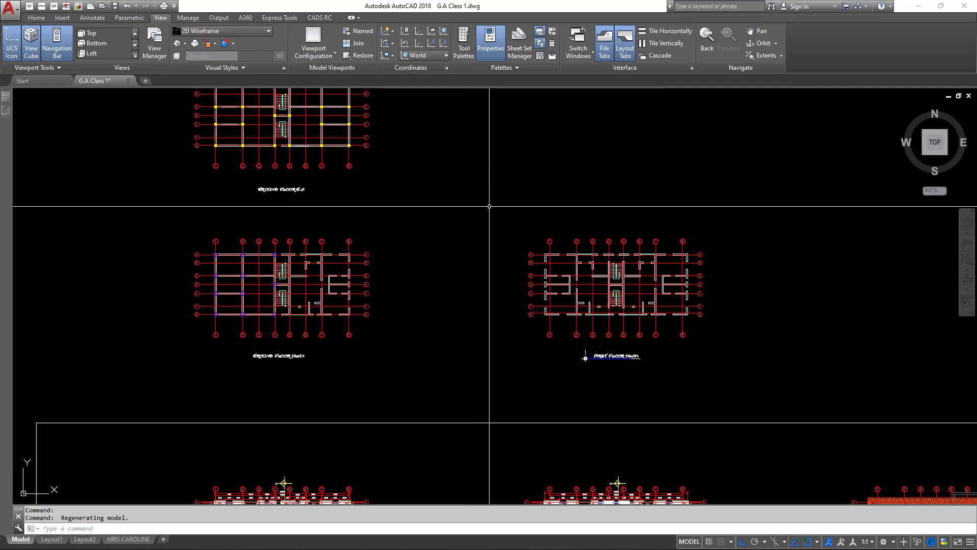
scroll(690, 227, down, 3)
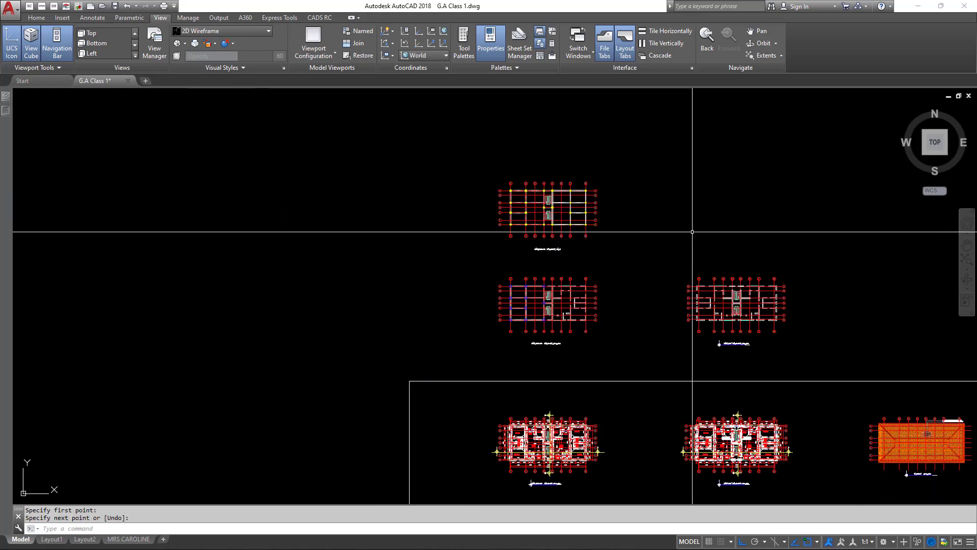
middle_drag(701, 230, 656, 166)
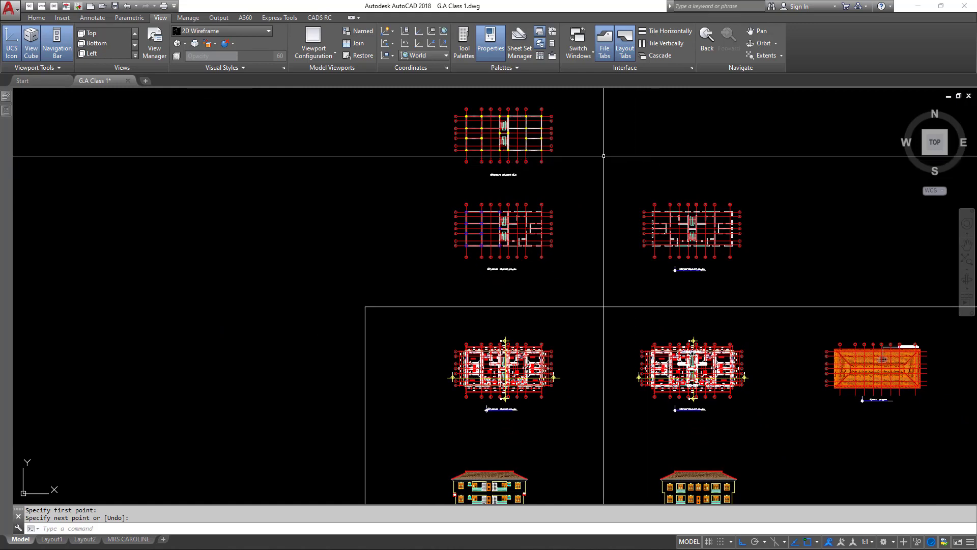
scroll(600, 140, down, 2)
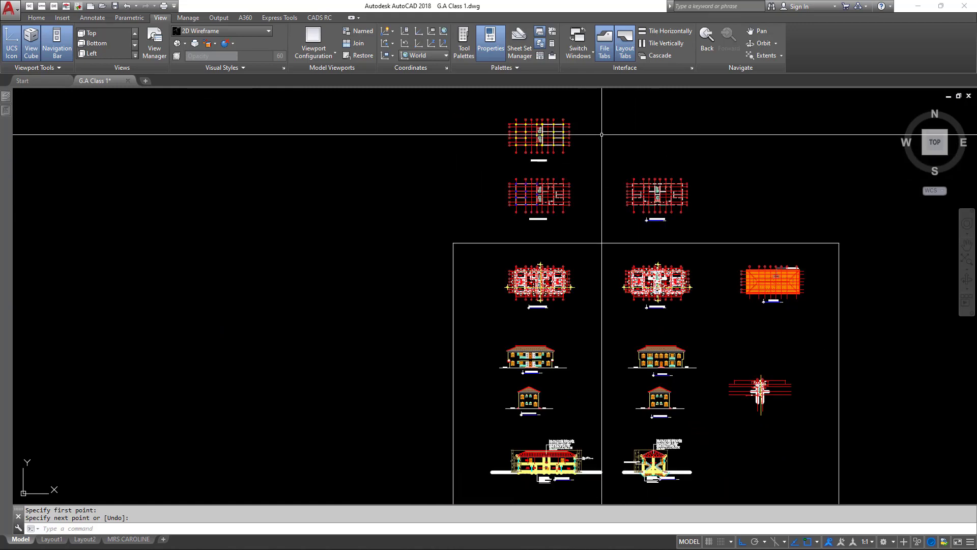
scroll(557, 382, up, 10)
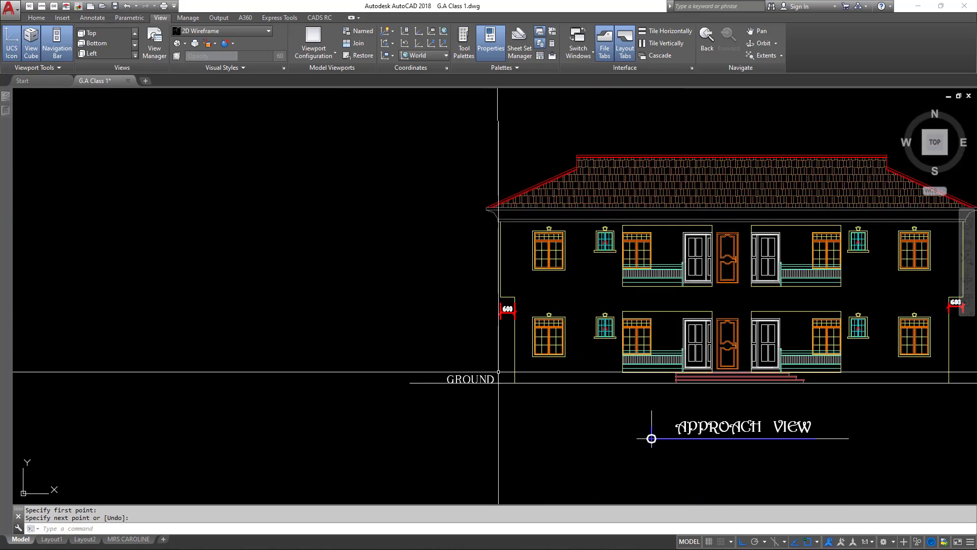
scroll(495, 398, up, 4)
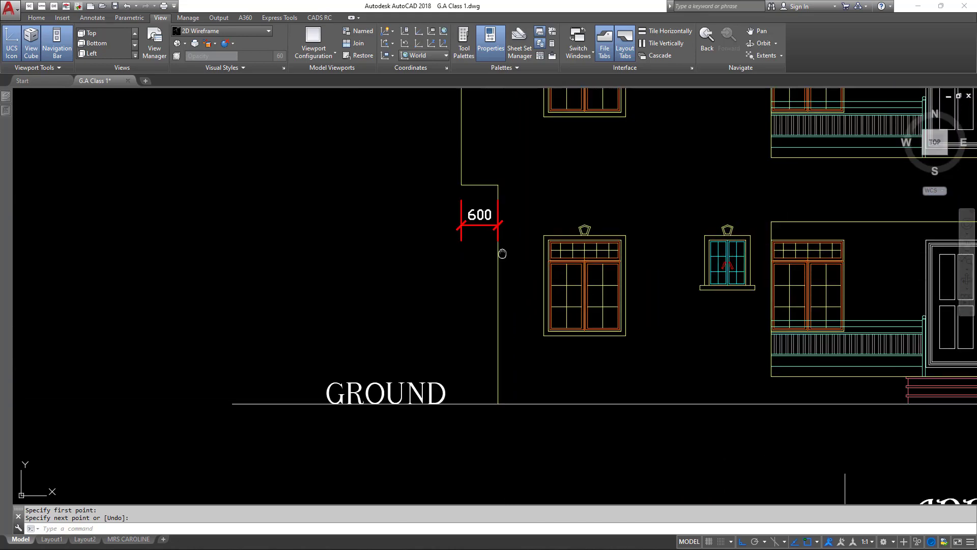
middle_drag(502, 253, 470, 329)
middle_drag(437, 261, 434, 331)
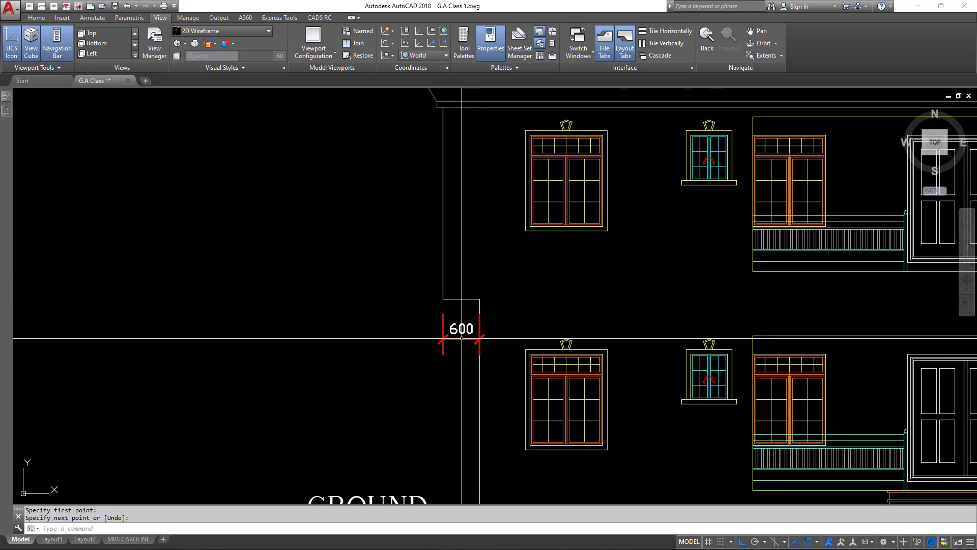
scroll(448, 331, down, 5)
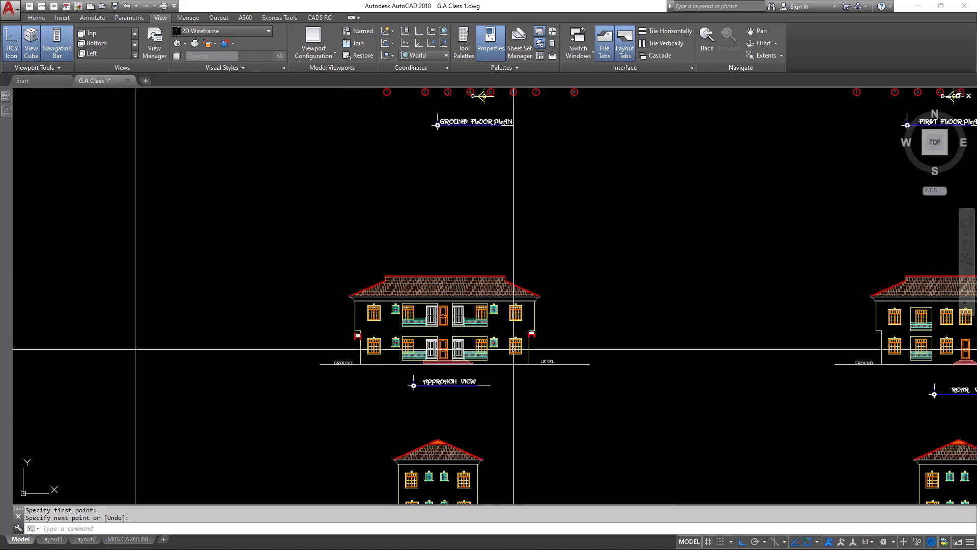
scroll(486, 328, up, 5)
scroll(485, 328, down, 10)
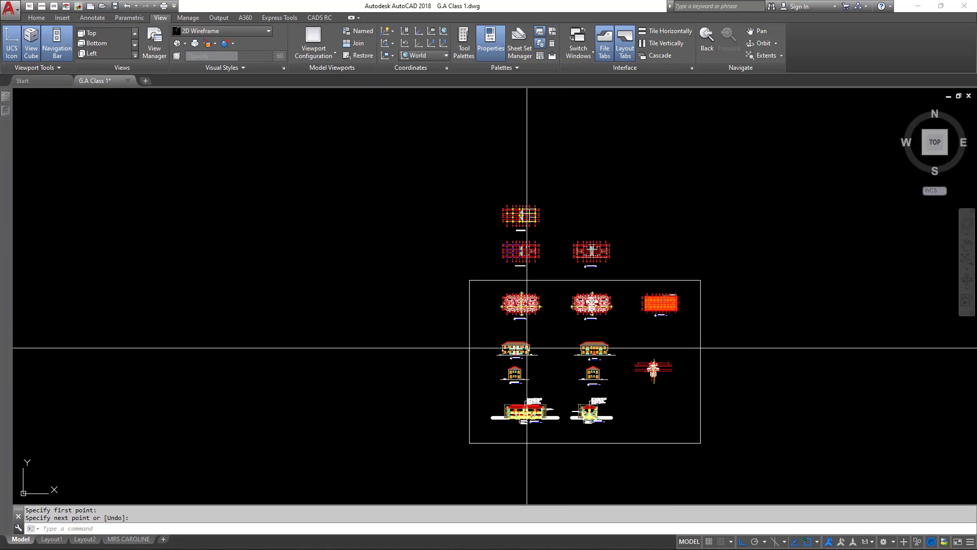
Examine the undimensioned first floor plan and the overhang at the approach view's end labelled LEVEL
scroll(586, 250, up, 10)
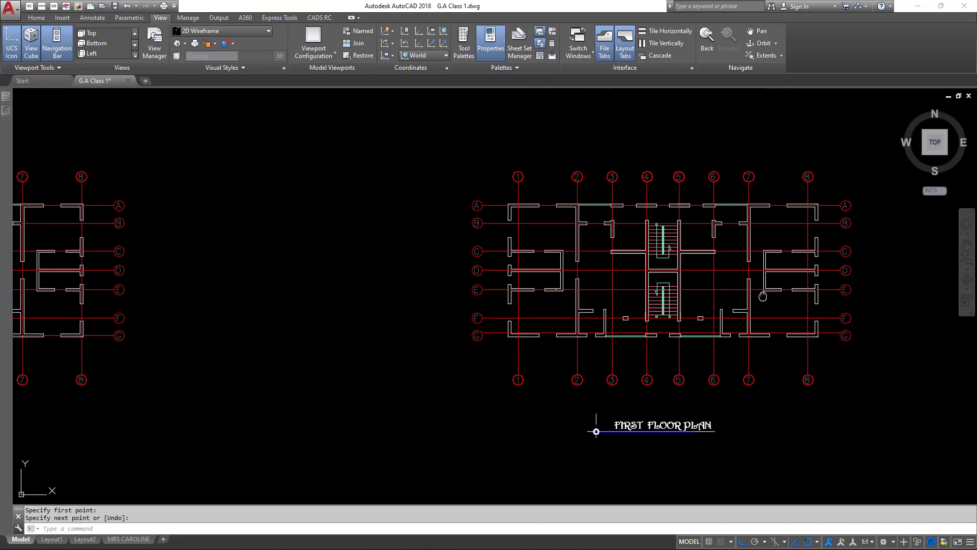
scroll(494, 216, down, 3)
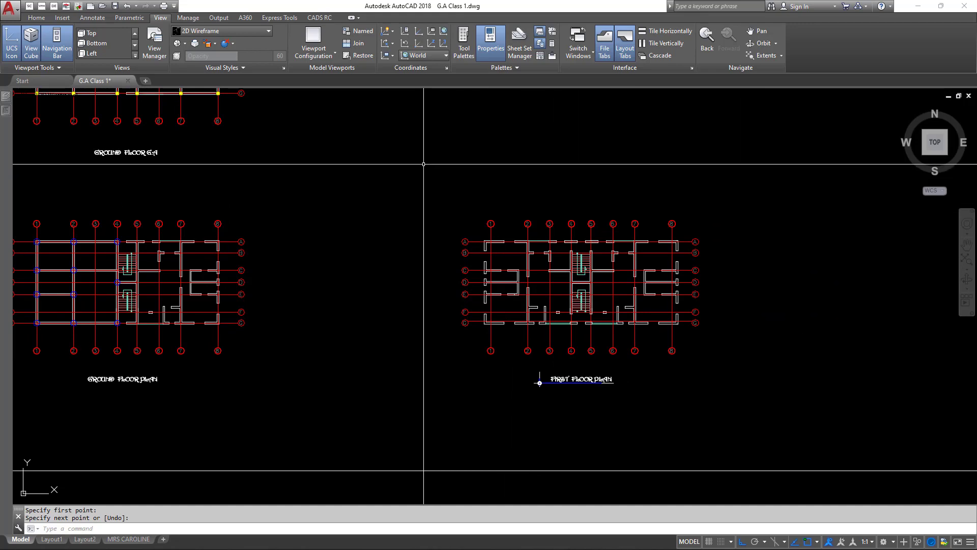
scroll(424, 166, down, 5)
scroll(424, 166, up, 7)
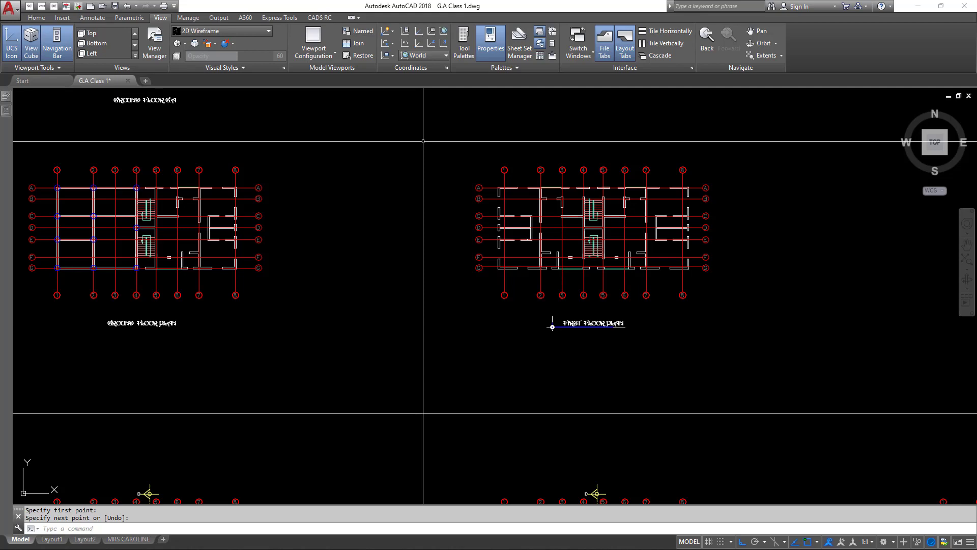
scroll(423, 133, down, 1)
middle_drag(376, 496, 579, 284)
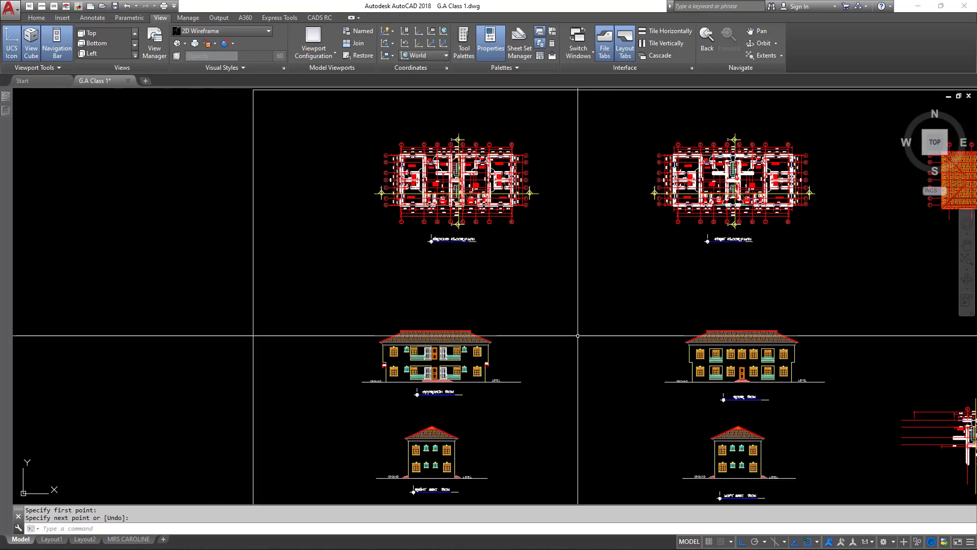
scroll(471, 383, up, 3)
scroll(508, 332, up, 4)
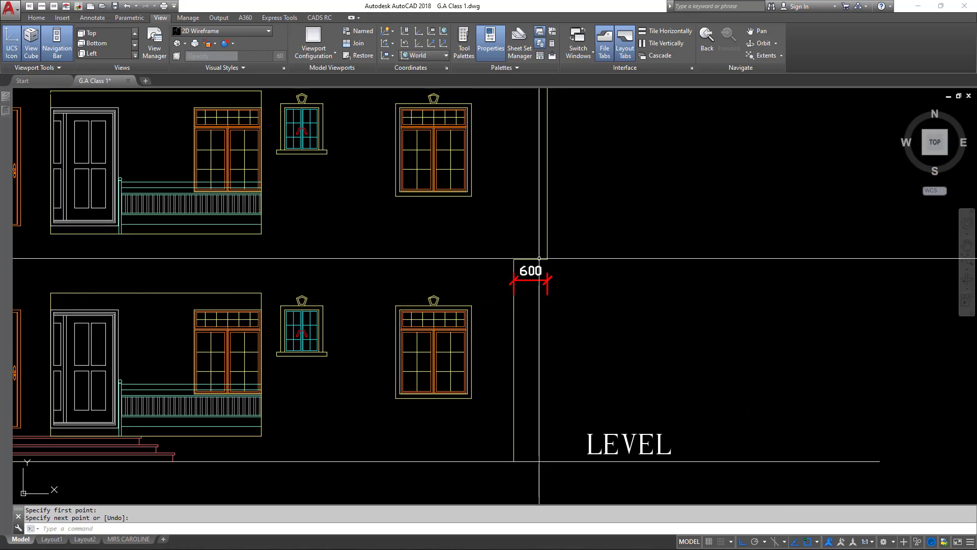
scroll(276, 322, down, 8)
scroll(506, 219, down, 3)
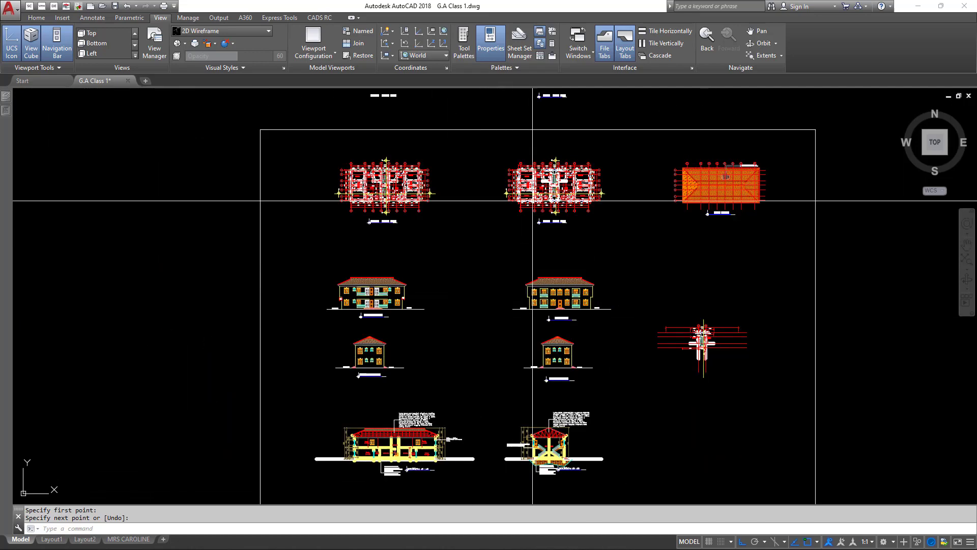
Inspect the dimensioned first floor plan and compare its position with the ground floor G.A and the undimensioned plans
scroll(556, 175, up, 6)
scroll(416, 153, down, 1)
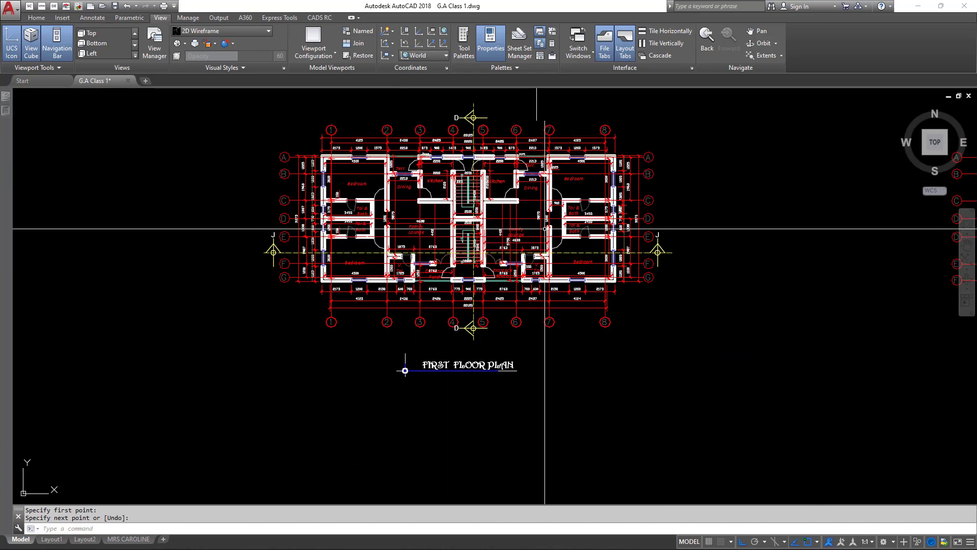
scroll(540, 203, up, 2)
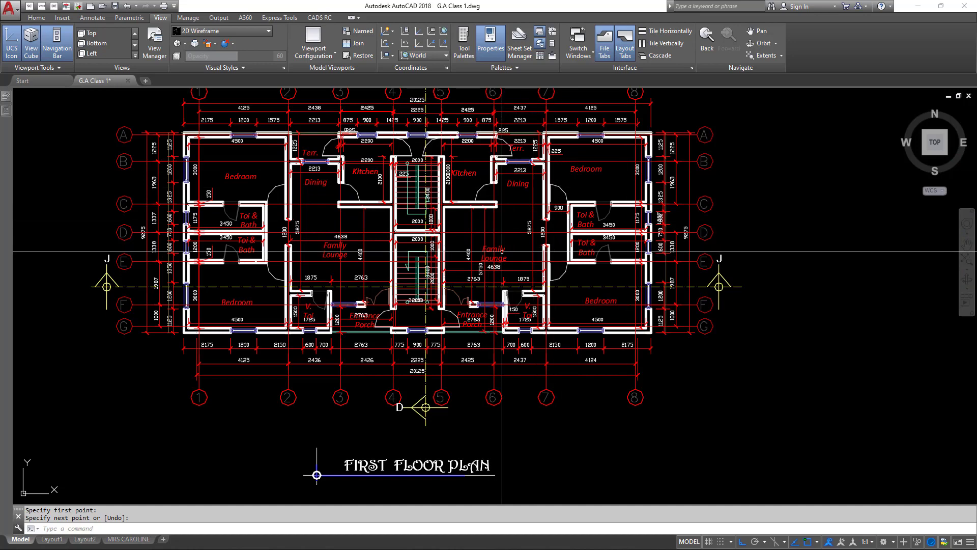
middle_drag(486, 214, 590, 251)
scroll(466, 168, down, 7)
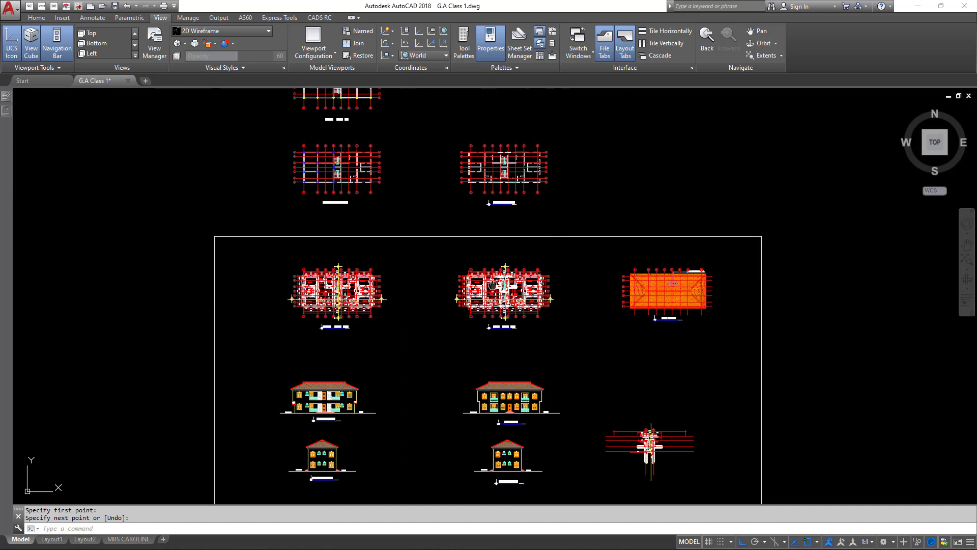
scroll(444, 224, up, 1)
middle_drag(454, 202, 435, 255)
scroll(439, 240, up, 2)
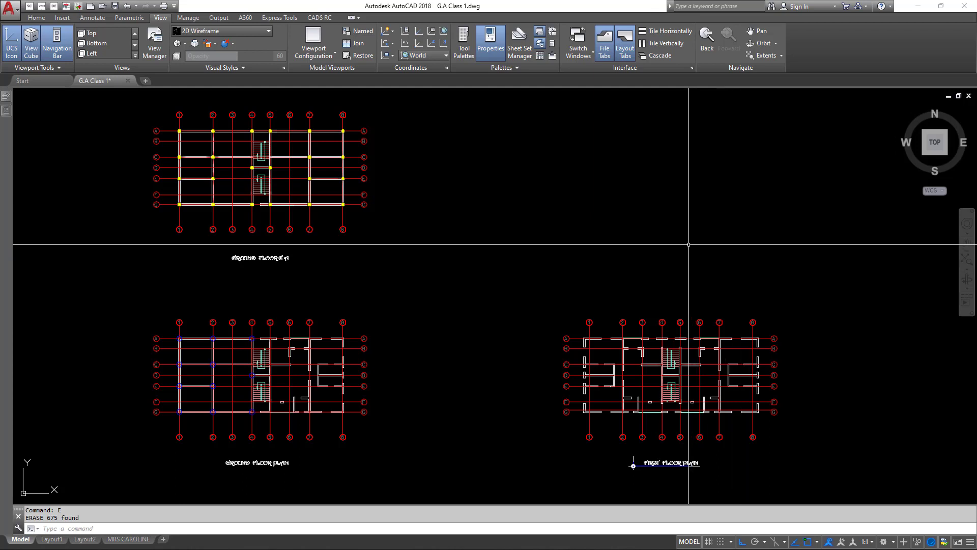
Copy the dimensioned first floor plan straight up to the empty space beside the ground floor G.A
scroll(689, 253, down, 4)
click(749, 471)
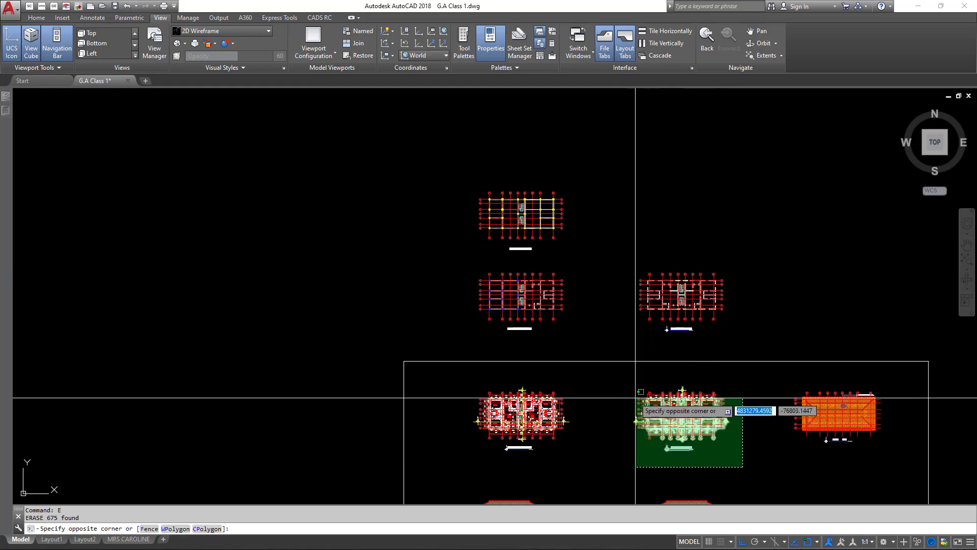
click(631, 389)
text(co)
key(Return)
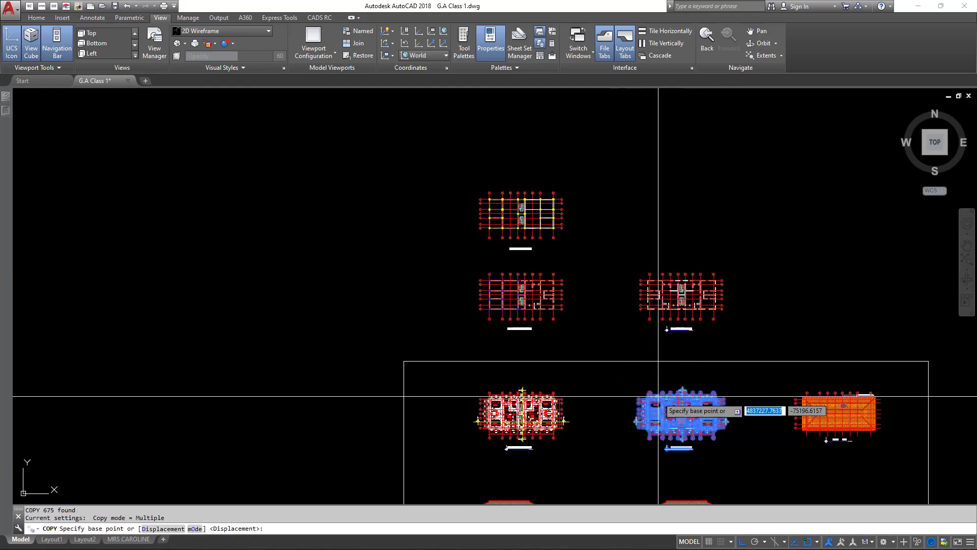
click(683, 414)
scroll(678, 212, up, 5)
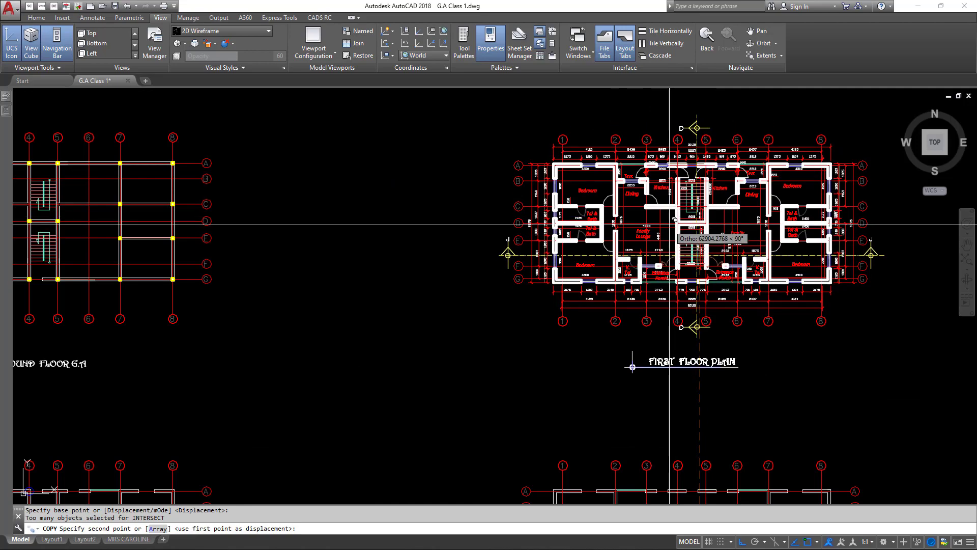
click(672, 230)
key(Return)
scroll(489, 214, down, 5)
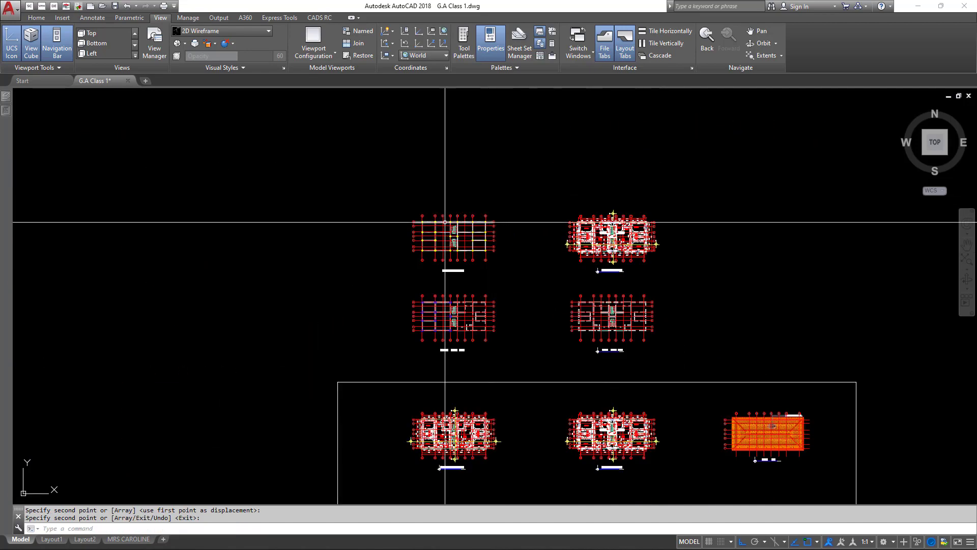
Erase the short end line closing the beam between gridlines 4 and 5 on gridline G of the ground floor G.A
scroll(456, 239, up, 5)
scroll(448, 285, down, 1)
scroll(462, 307, up, 8)
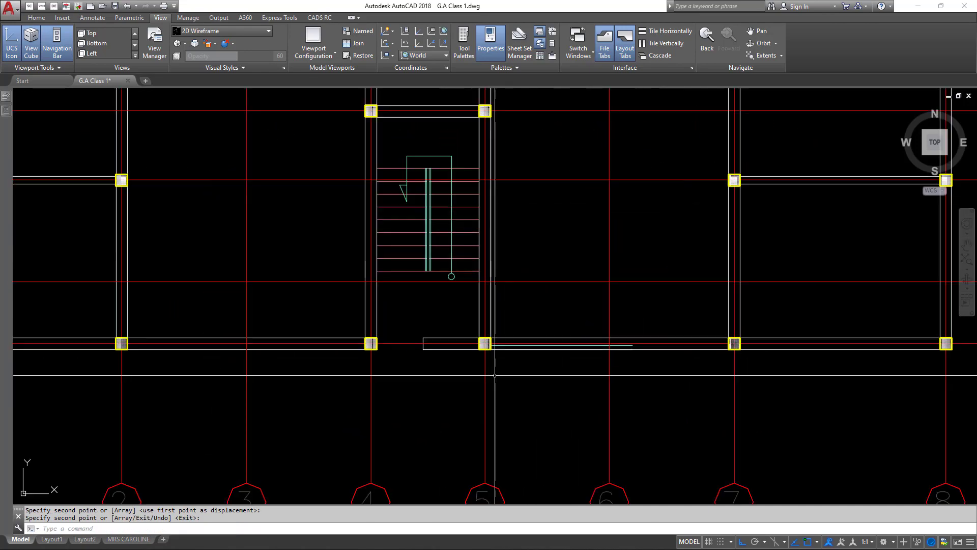
click(454, 331)
text(e)
key(Return)
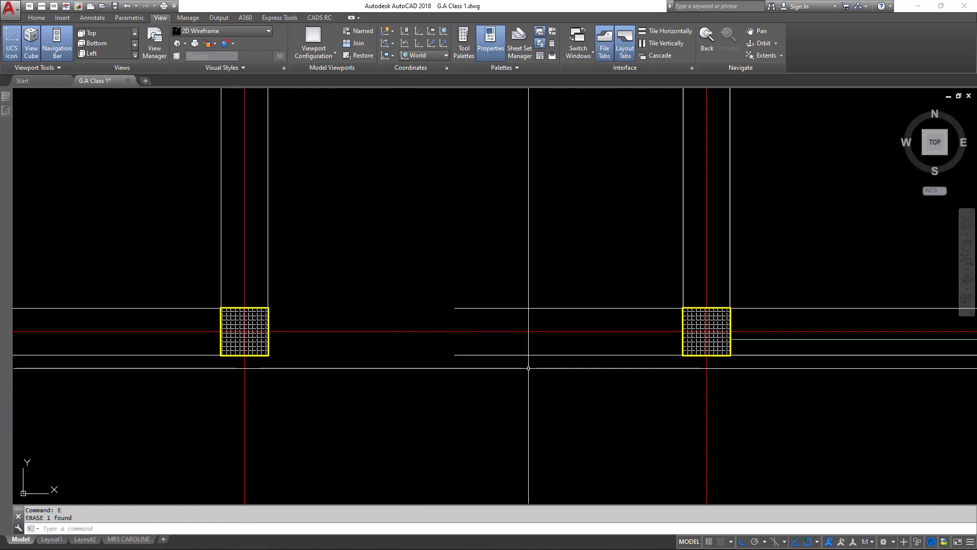
Extend both beam lines on gridline G across the gap to the column at gridline 4
key(Return)
key(Return)
click(528, 274)
click(504, 409)
scroll(504, 408, down, 8)
key(Return)
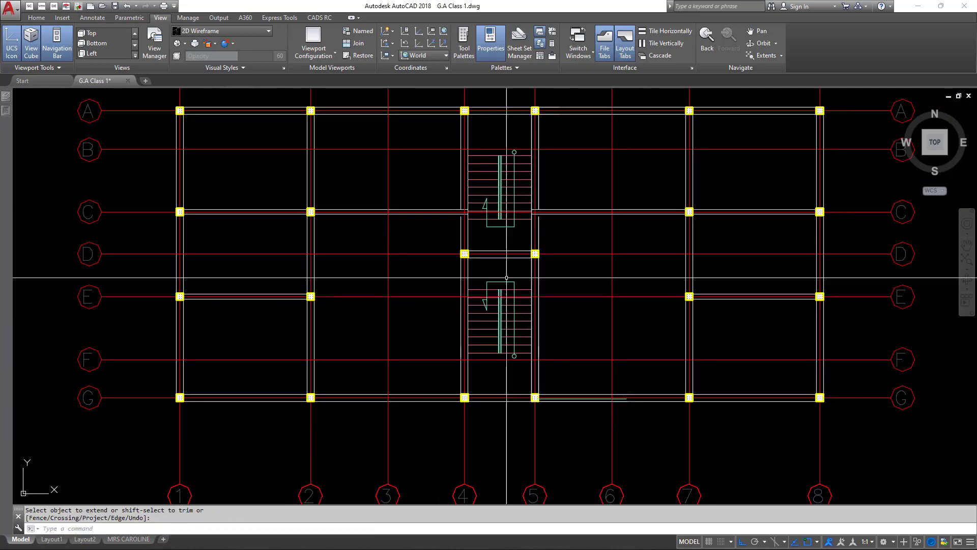
Erase the stray line inside the beam on gridline G, running from the gridline 5 column past gridline 6
middle_drag(489, 181, 429, 184)
middle_drag(399, 292, 413, 283)
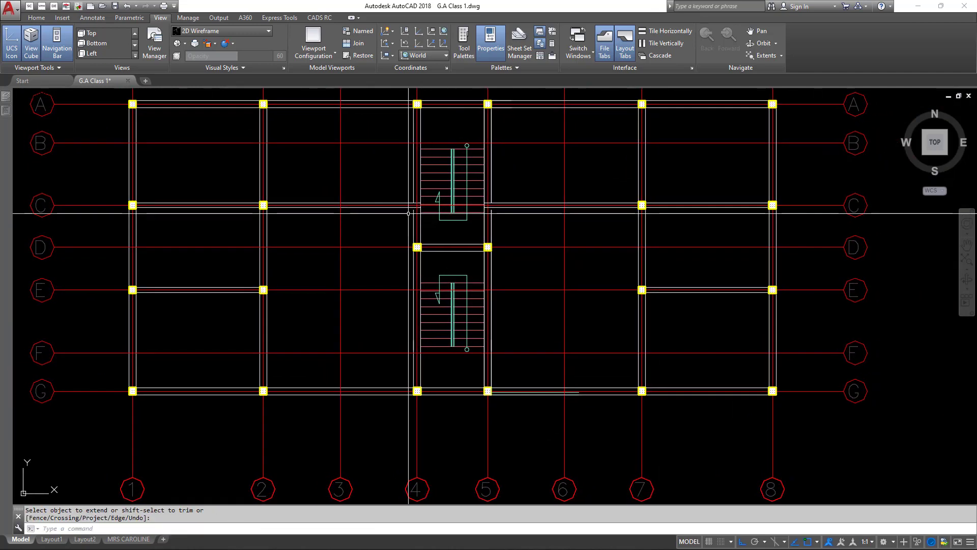
scroll(408, 213, down, 1)
scroll(444, 228, up, 8)
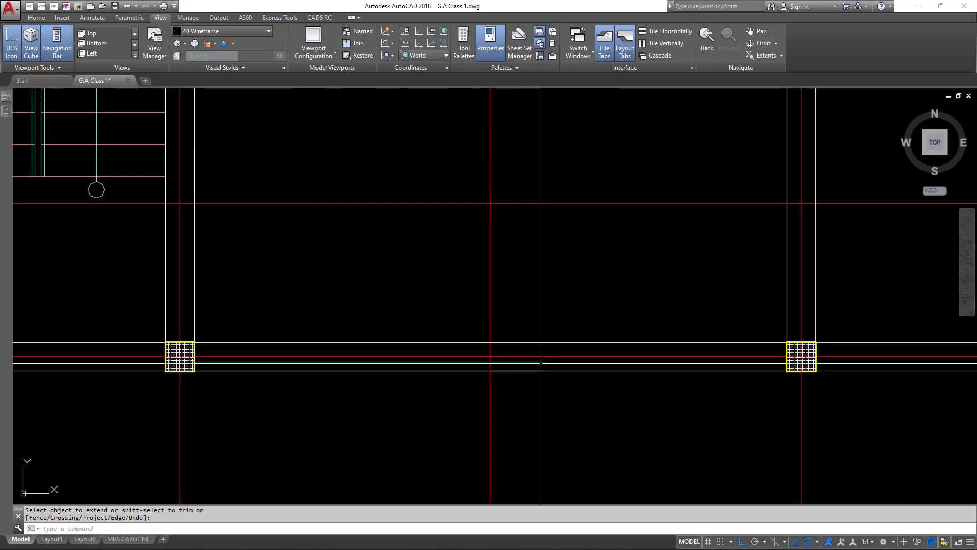
click(542, 362)
click(406, 283)
key(Escape)
click(545, 362)
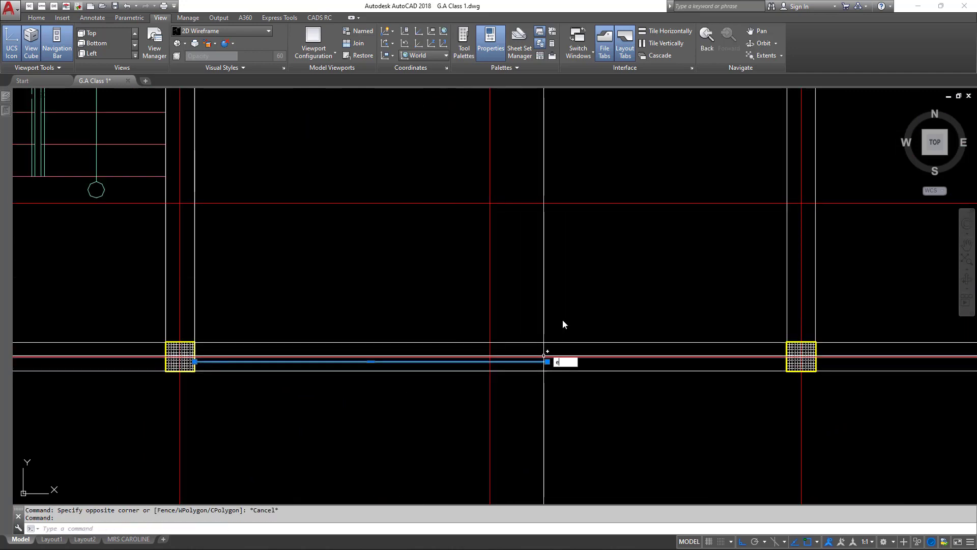
text(e)
key(Return)
Copy the ground floor G.A with its title straight up into the empty space above it
scroll(615, 277, down, 15)
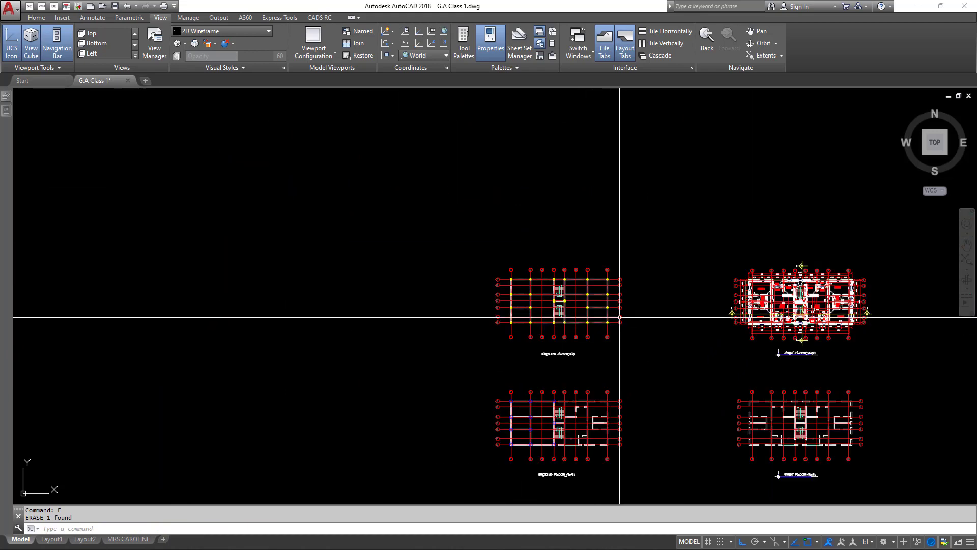
click(572, 393)
click(395, 220)
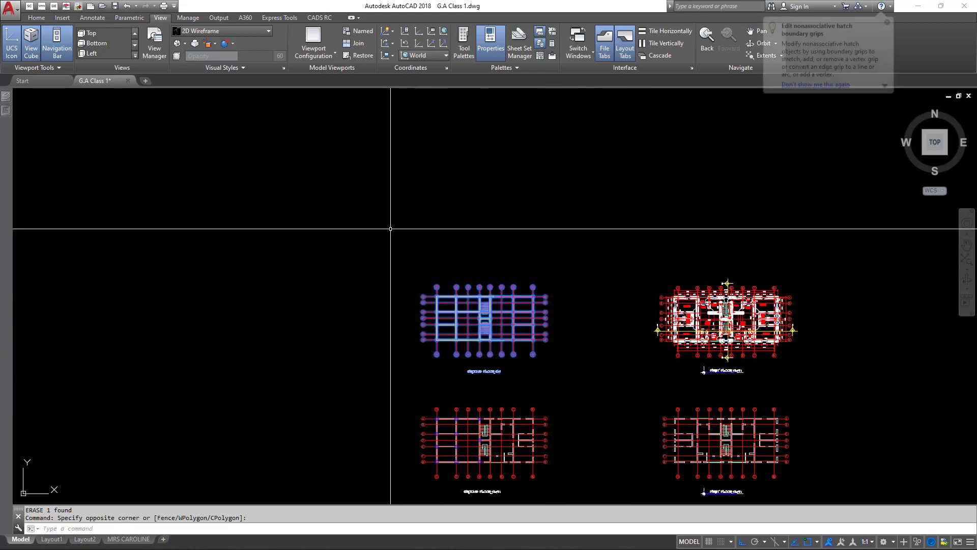
right_click(493, 248)
click(529, 337)
click(503, 333)
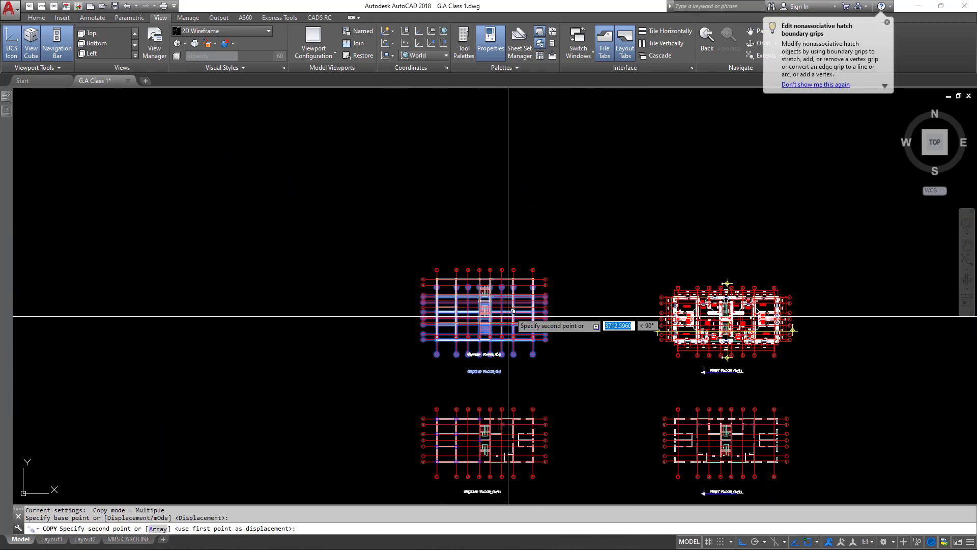
middle_drag(514, 243, 507, 289)
click(514, 213)
key(Return)
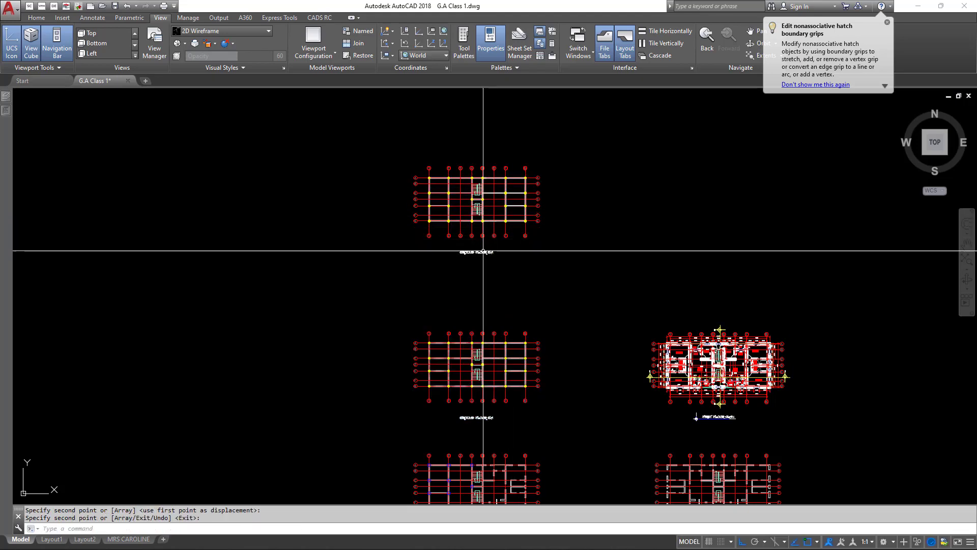
Erase the title below the upper G.A copy and change the colour of the whole copied layout to Blue
scroll(433, 172, up, 3)
scroll(430, 173, down, 1)
middle_drag(702, 292, 565, 310)
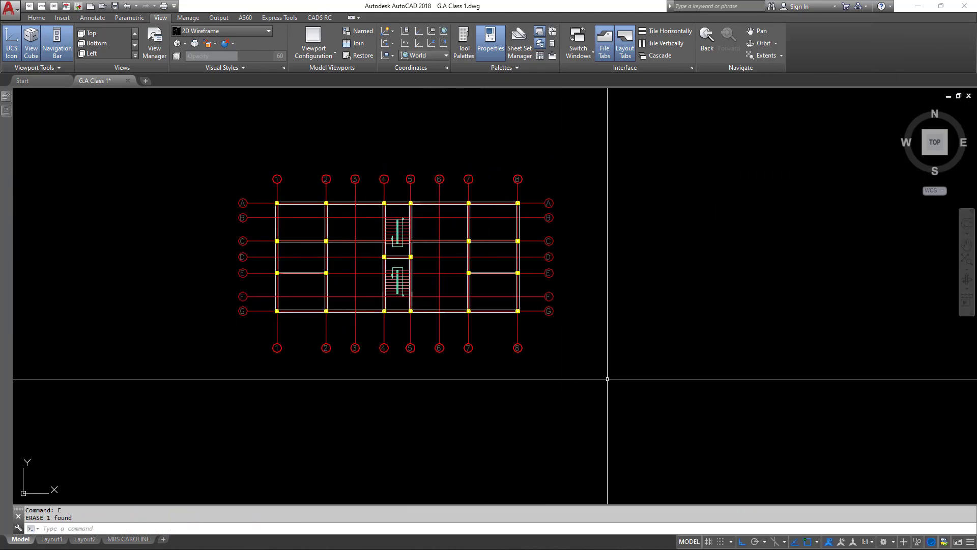
click(609, 390)
click(211, 144)
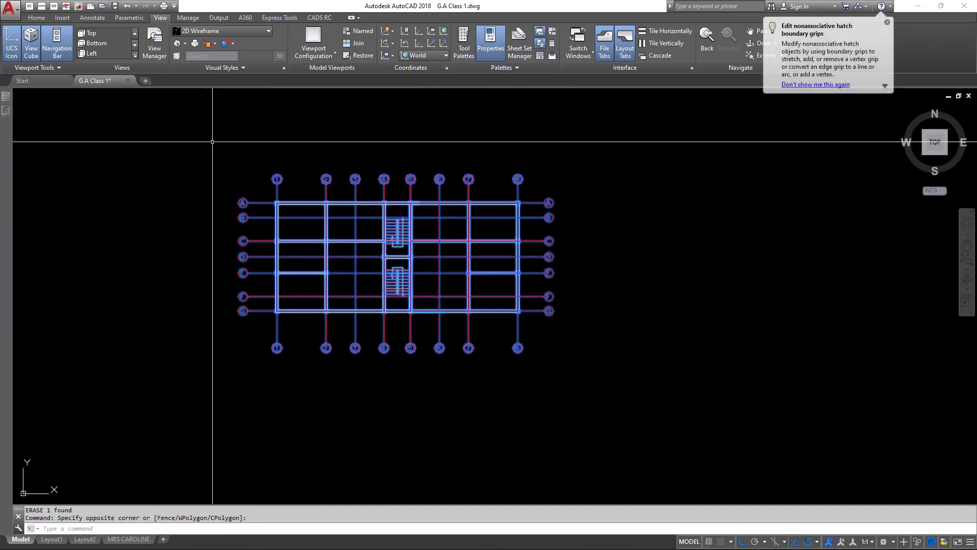
click(37, 18)
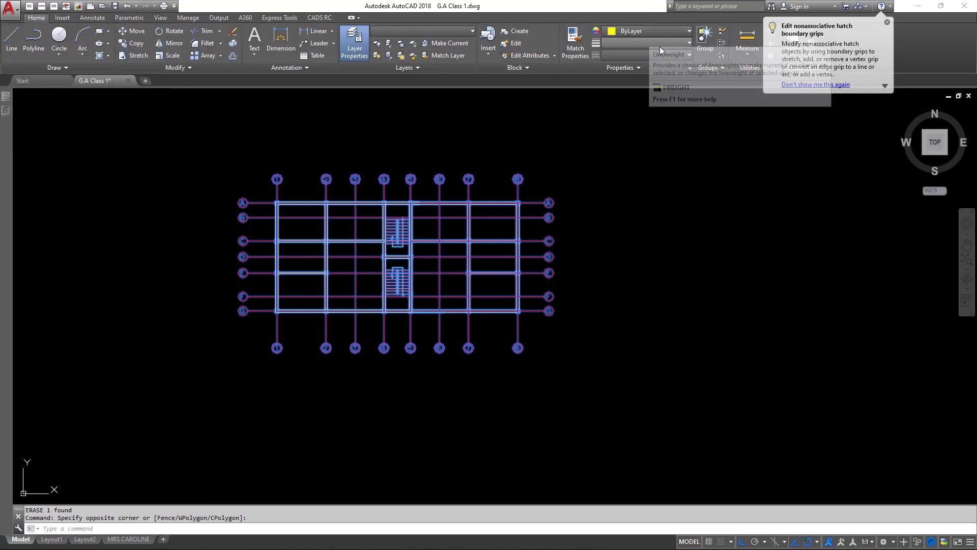
click(660, 31)
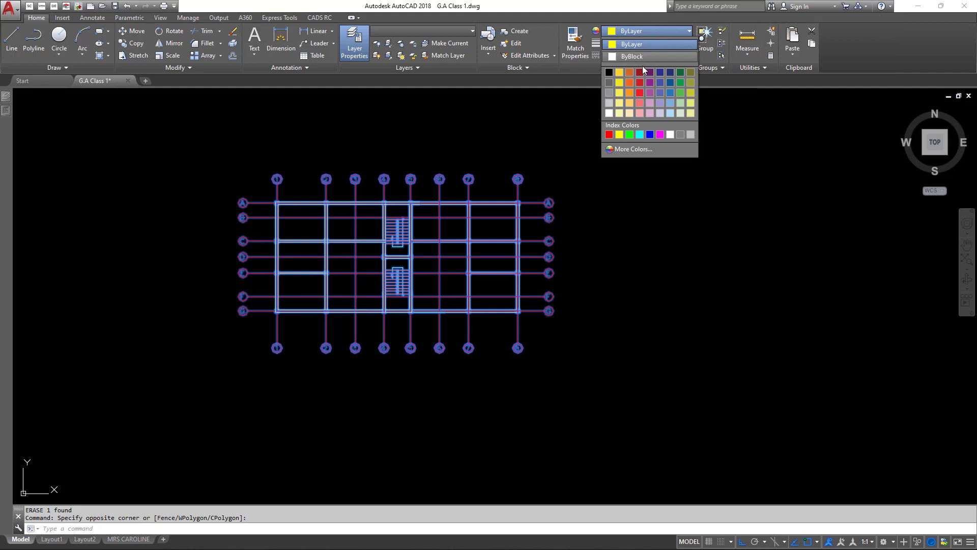
click(650, 135)
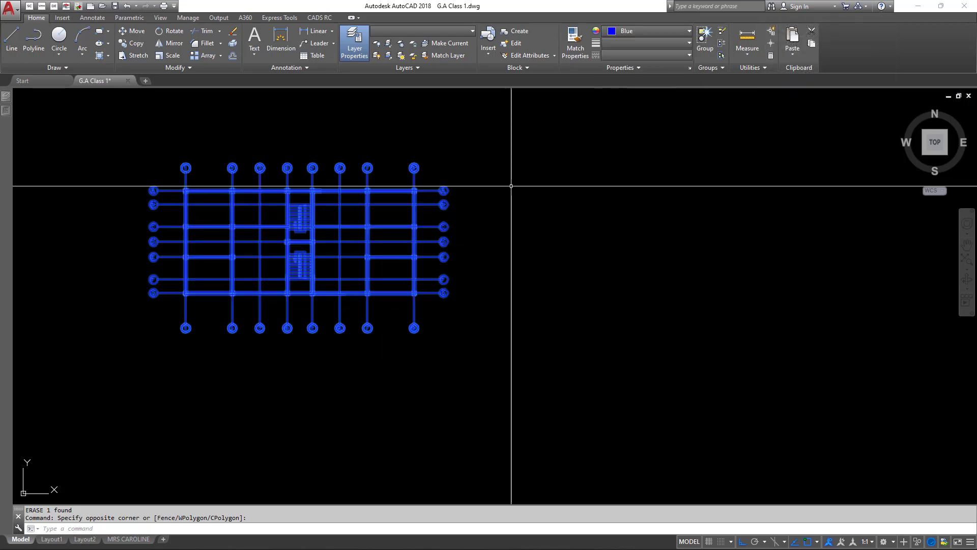
Compare the blue G.A copy with the original ground floor G.A and examine the dimensioned first floor plan's rooms and walls
scroll(473, 184, down, 4)
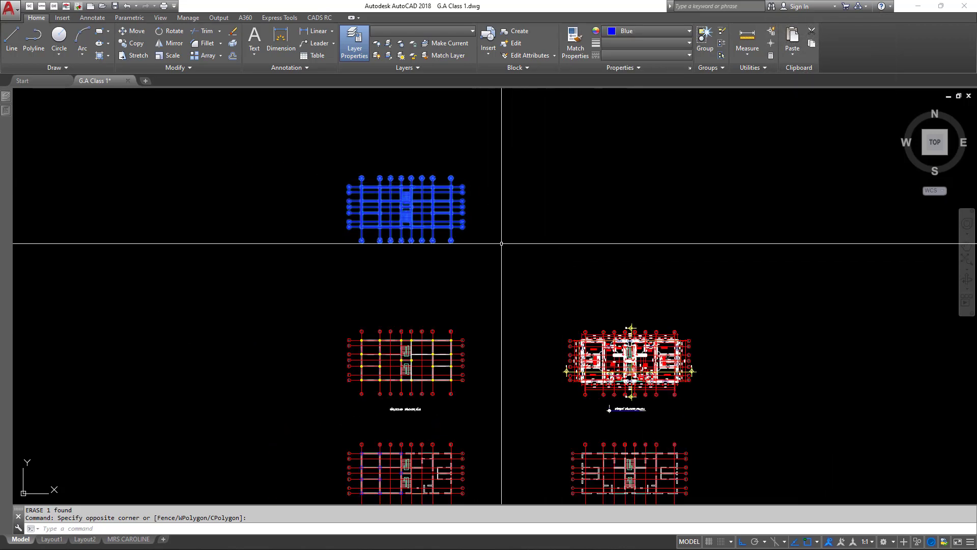
scroll(432, 216, up, 6)
scroll(432, 217, down, 4)
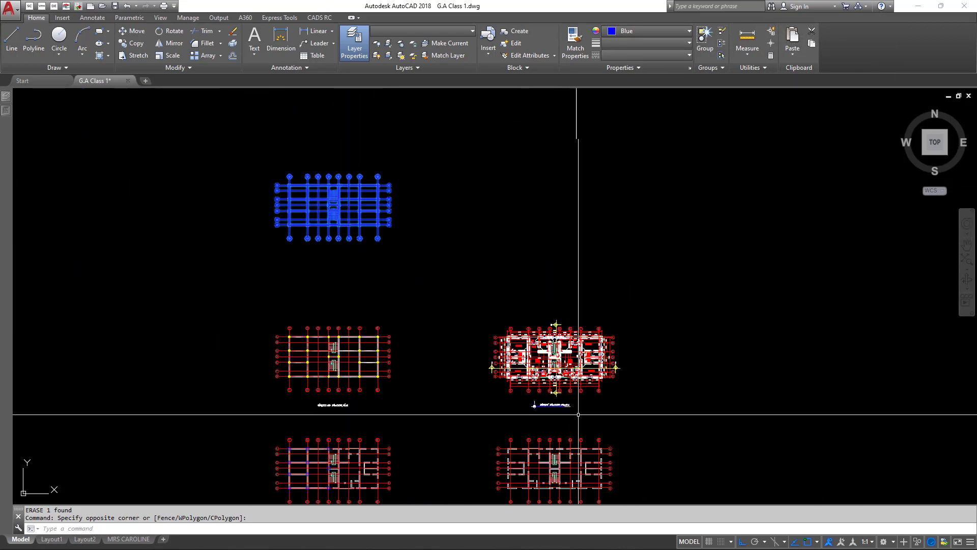
scroll(549, 367, up, 5)
scroll(533, 290, down, 3)
scroll(539, 291, up, 1)
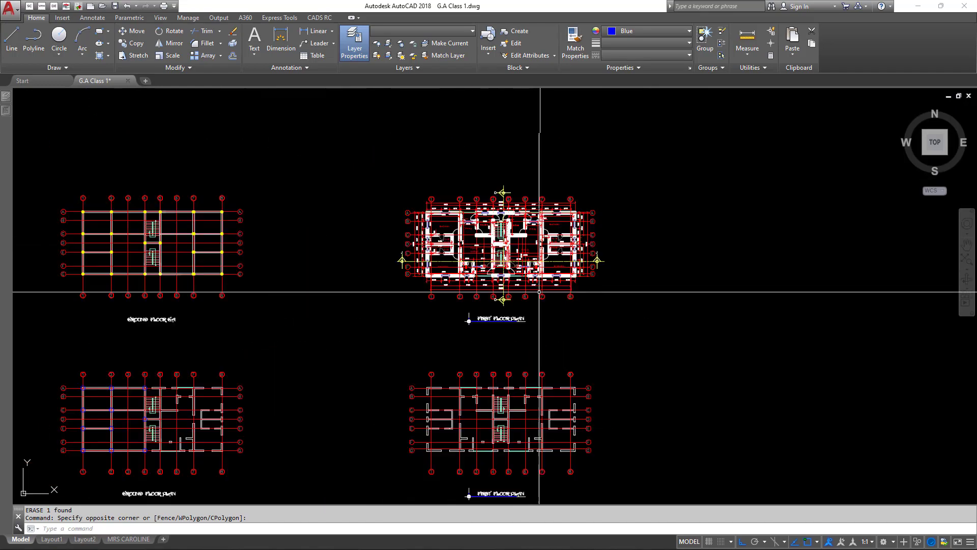
middle_drag(317, 126, 492, 331)
middle_drag(631, 370, 534, 216)
scroll(579, 303, up, 5)
scroll(578, 277, up, 4)
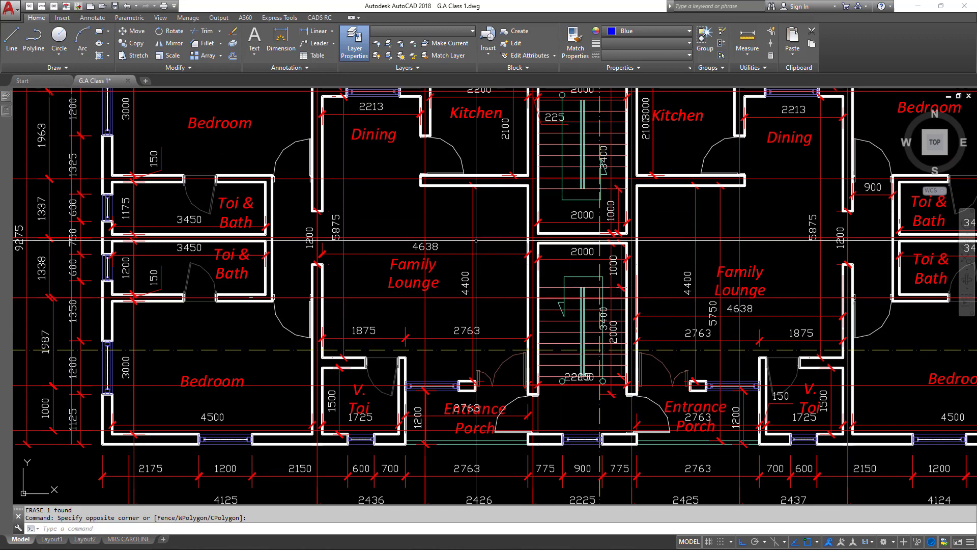
scroll(524, 213, down, 4)
scroll(524, 213, down, 3)
middle_drag(382, 148, 580, 362)
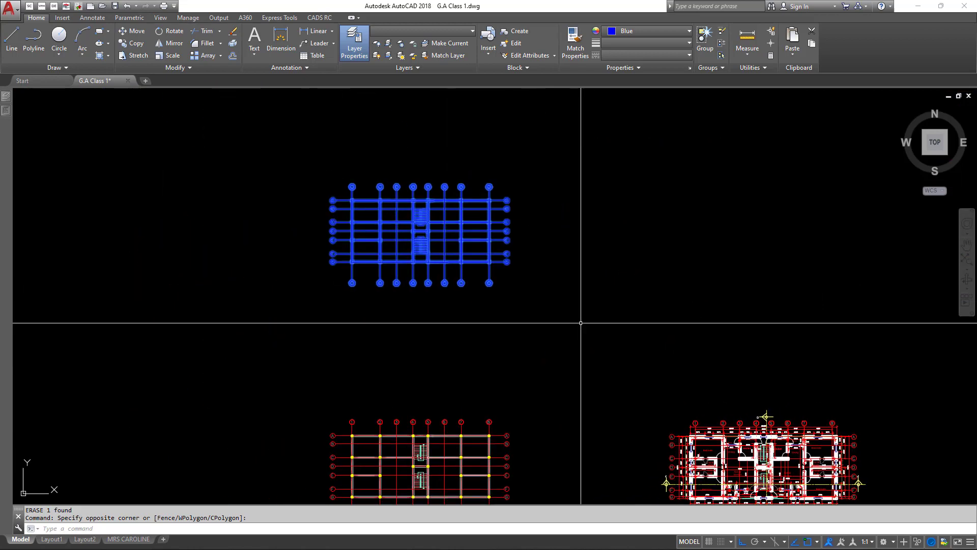
scroll(438, 190, up, 4)
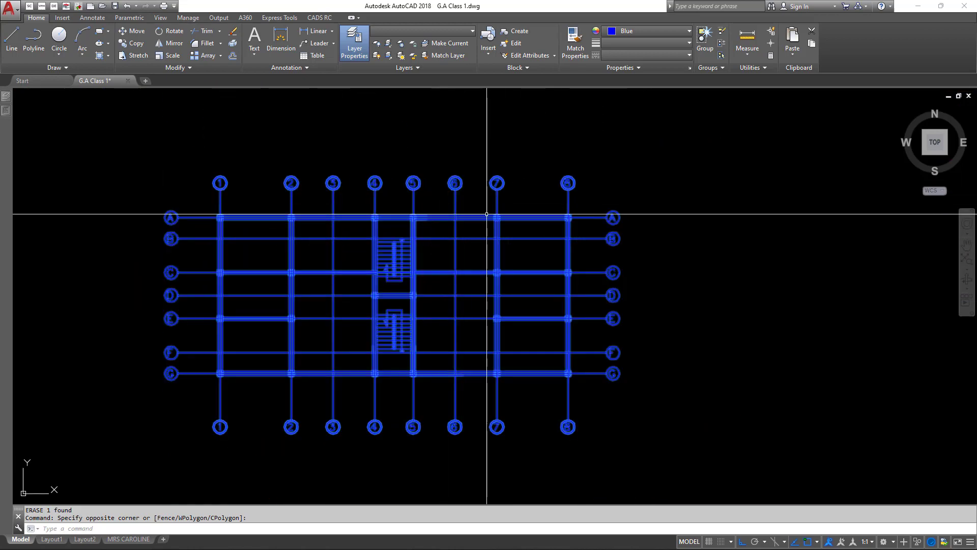
Reselect the entire blue G.A copy and regenerate the model display
key(Escape)
scroll(297, 255, down, 3)
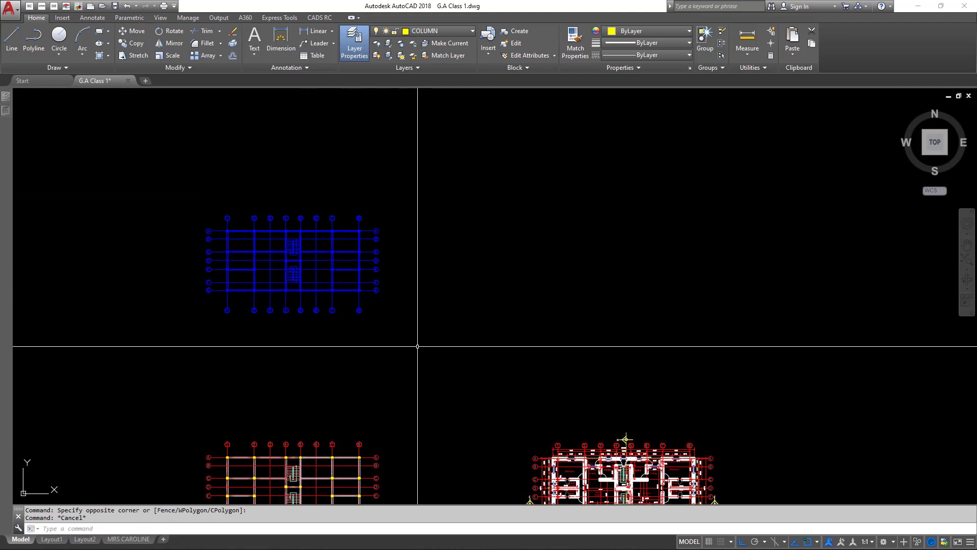
click(417, 346)
click(208, 198)
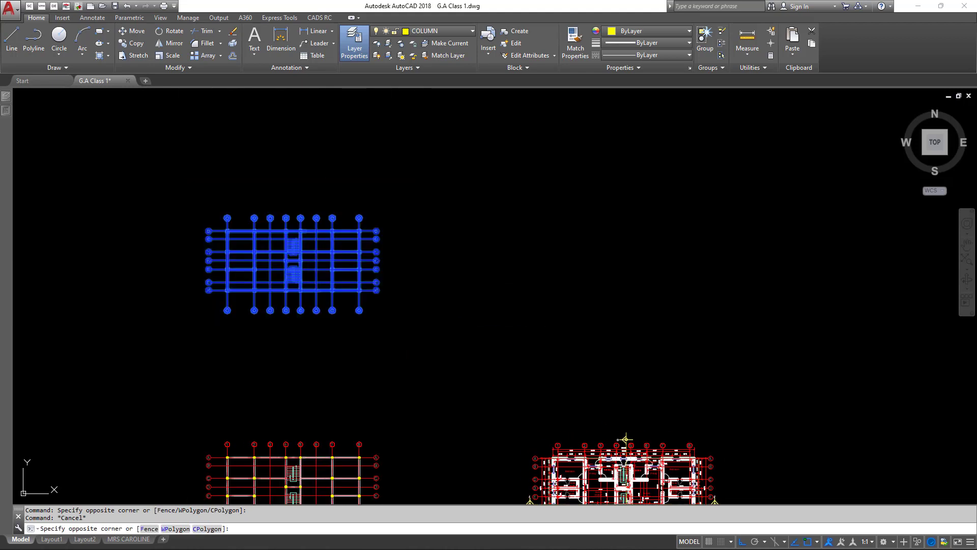
text(re)
key(Return)
Copy the blue G.A layout to the clipboard with its base point at the intersection of gridlines 5 and C
right_click(312, 189)
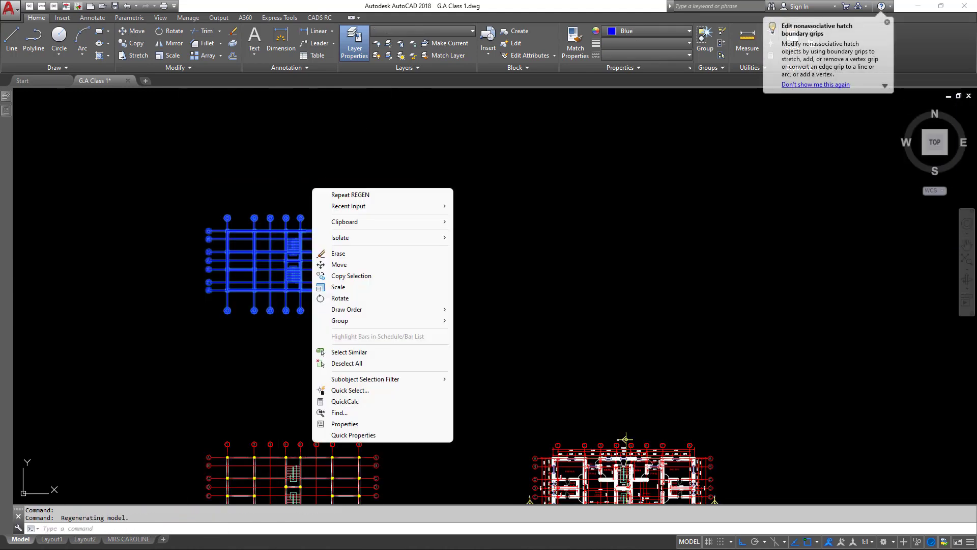
mouse_move(362, 229)
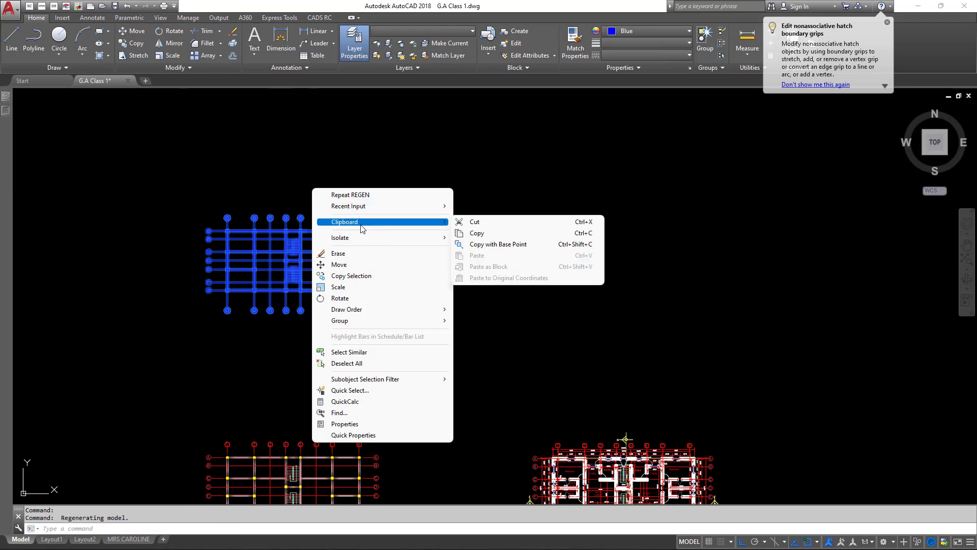
click(477, 246)
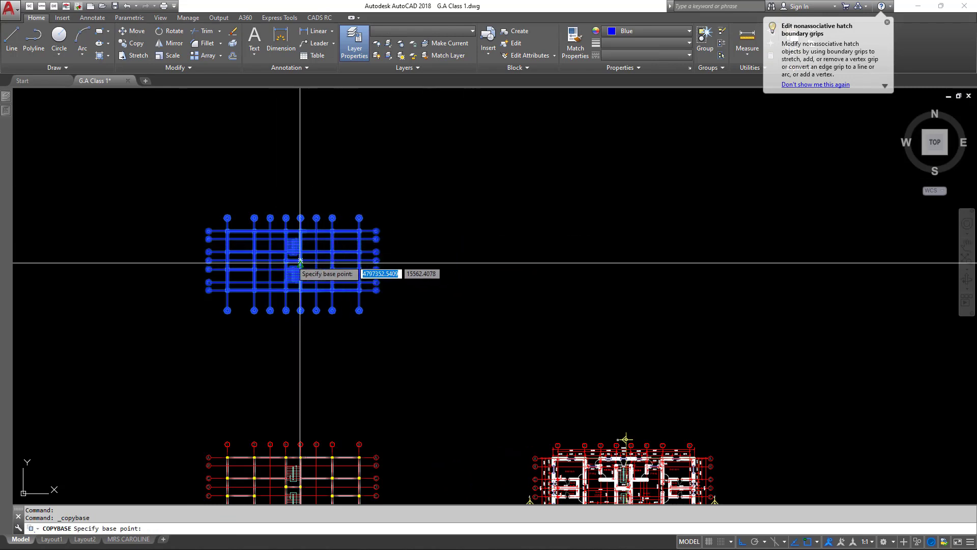
scroll(284, 266, up, 5)
scroll(295, 192, down, 2)
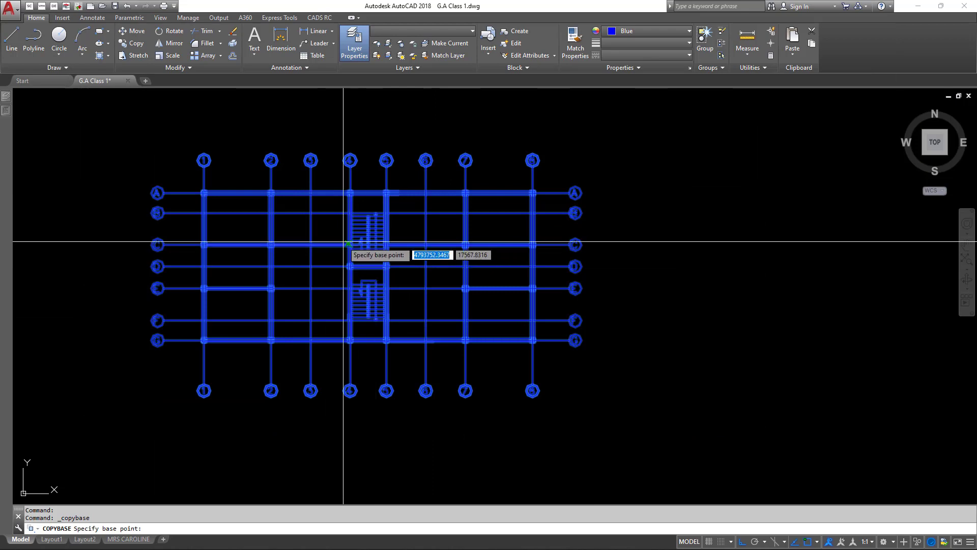
scroll(360, 240, up, 4)
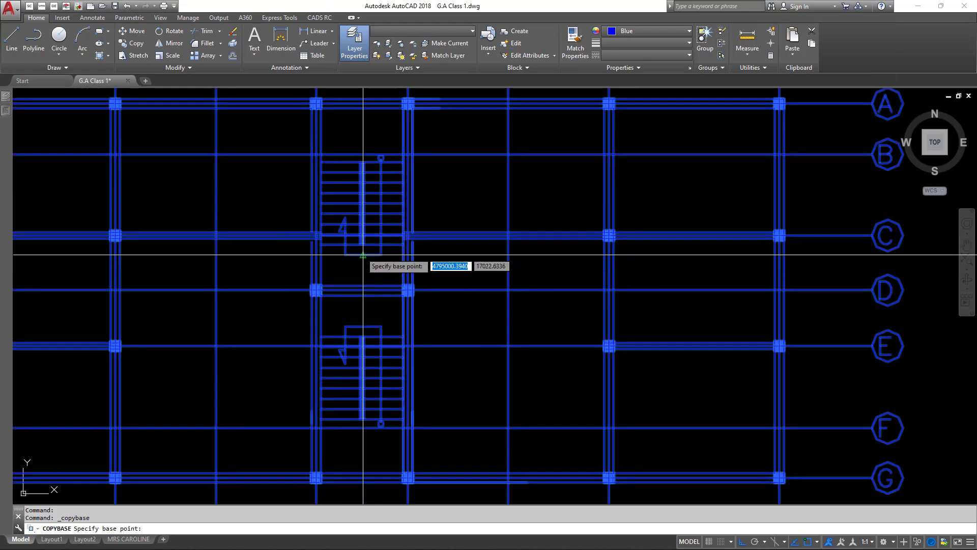
scroll(360, 267, down, 4)
scroll(375, 187, up, 6)
scroll(373, 189, down, 4)
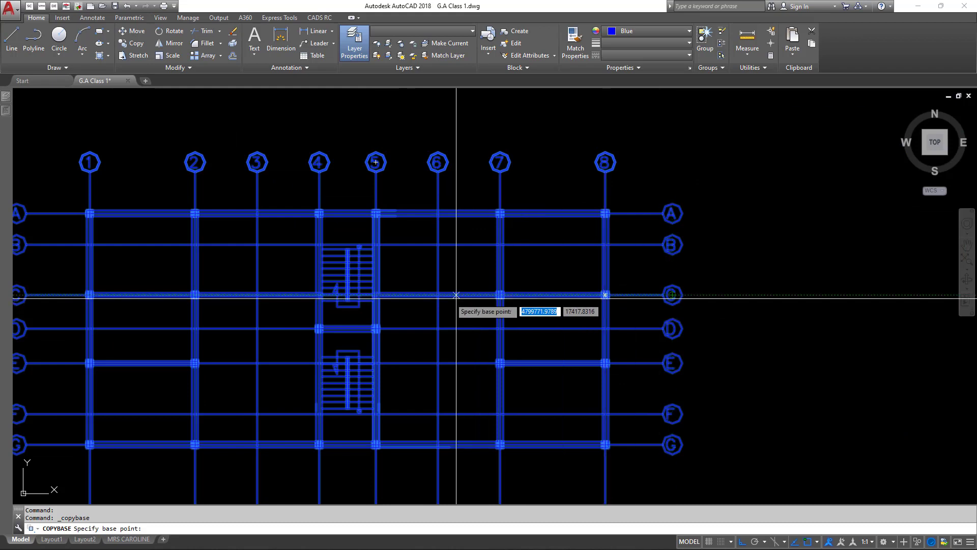
scroll(379, 290, up, 8)
scroll(369, 337, down, 5)
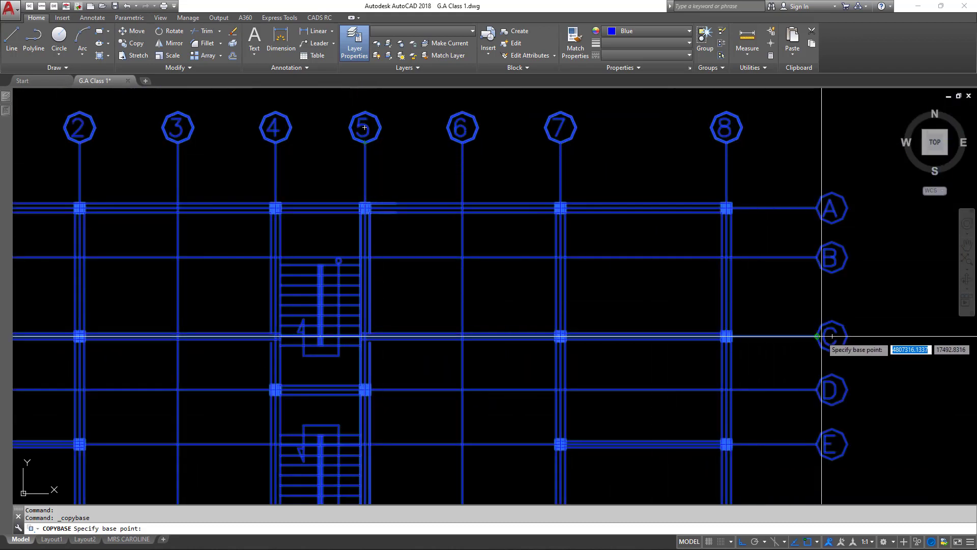
scroll(356, 332, up, 6)
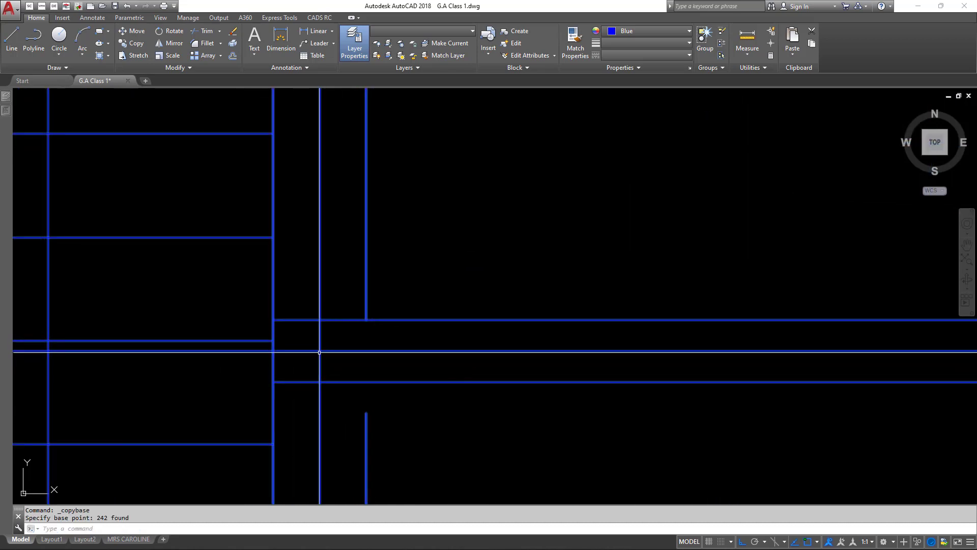
Paste the copied blue G.A as a block onto the dimensioned first floor plan at the intersection of gridlines 5 and C
scroll(319, 351, down, 6)
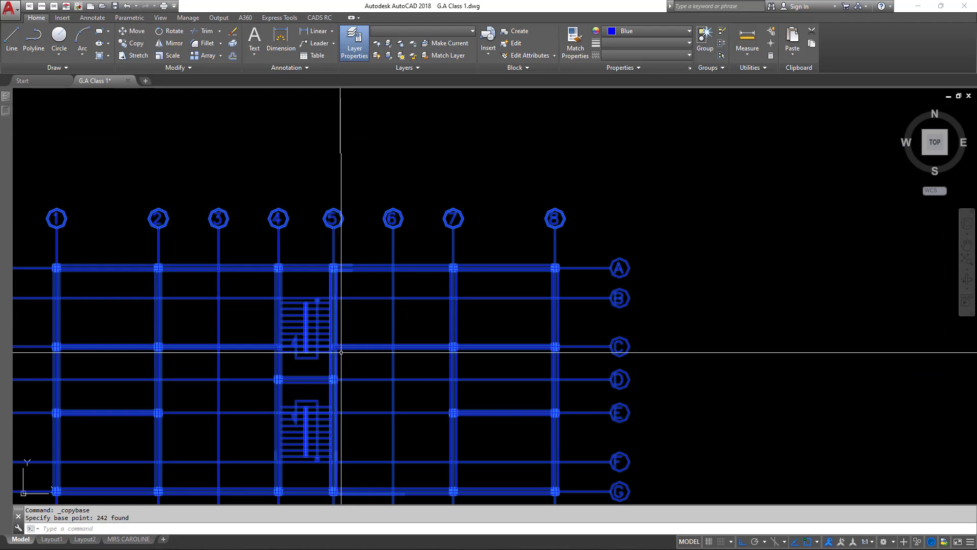
scroll(509, 244, down, 6)
right_click(568, 283)
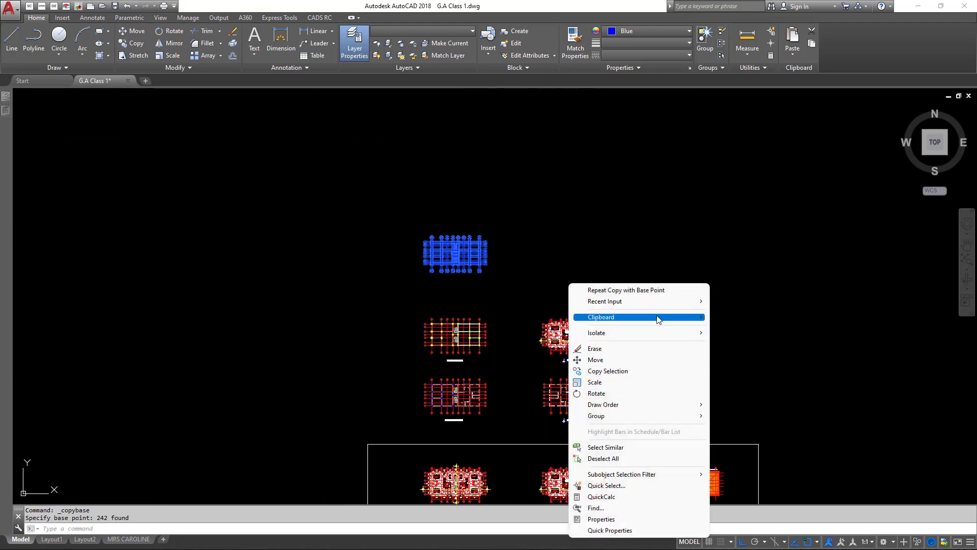
mouse_move(658, 320)
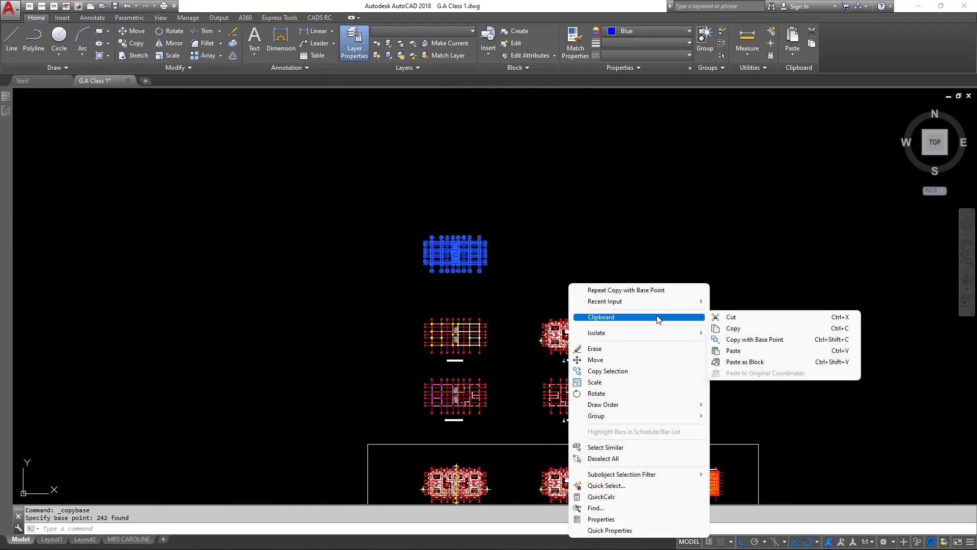
click(736, 361)
scroll(586, 338, up, 8)
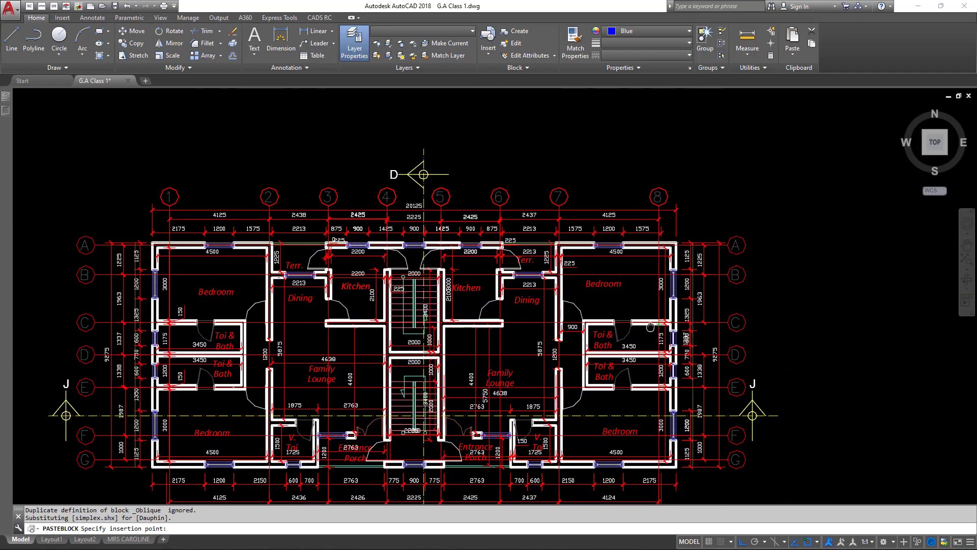
middle_drag(651, 327, 640, 326)
middle_drag(574, 334, 593, 323)
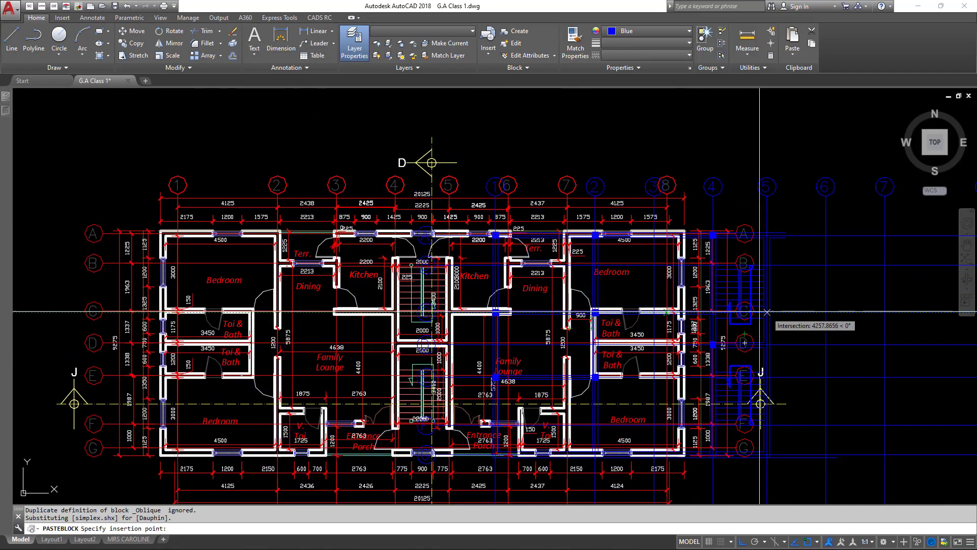
scroll(760, 312, up, 2)
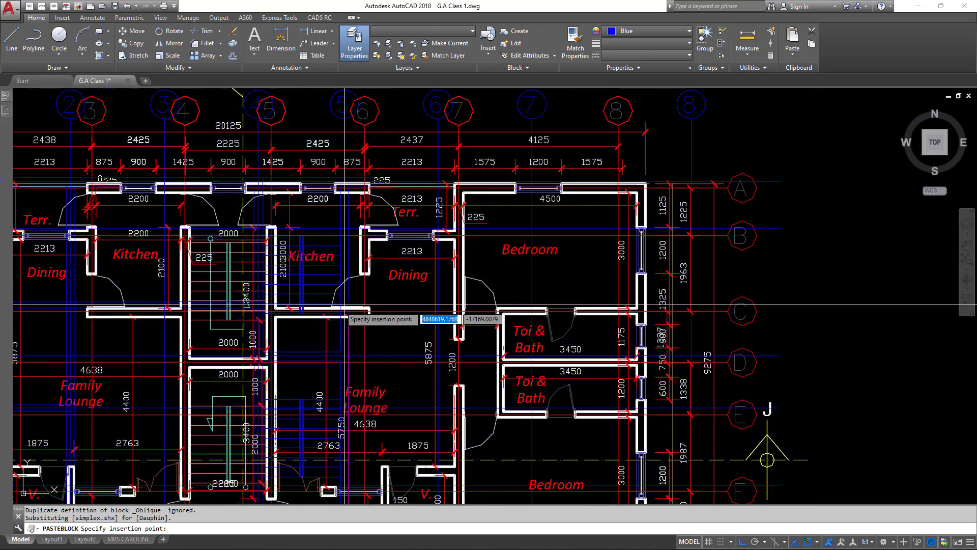
scroll(345, 304, up, 2)
scroll(270, 356, up, 3)
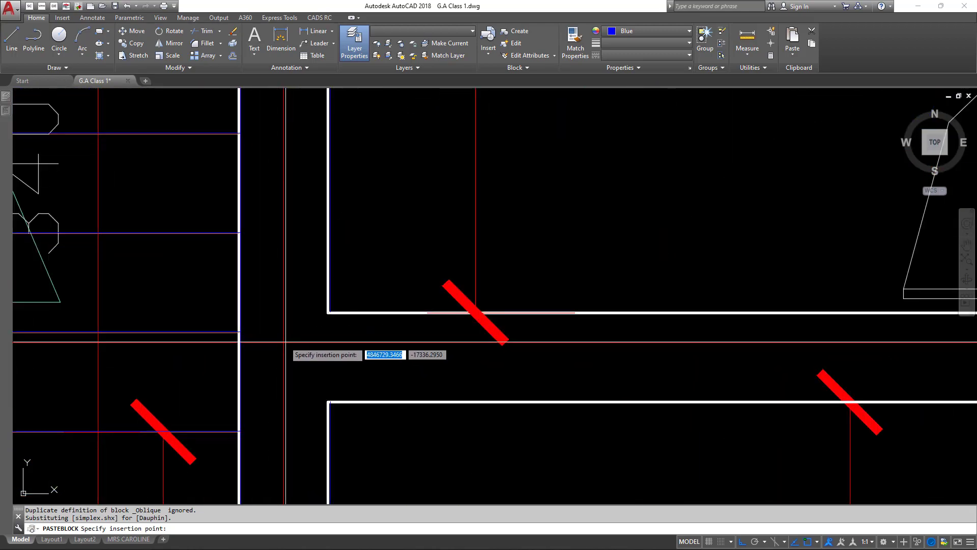
click(283, 342)
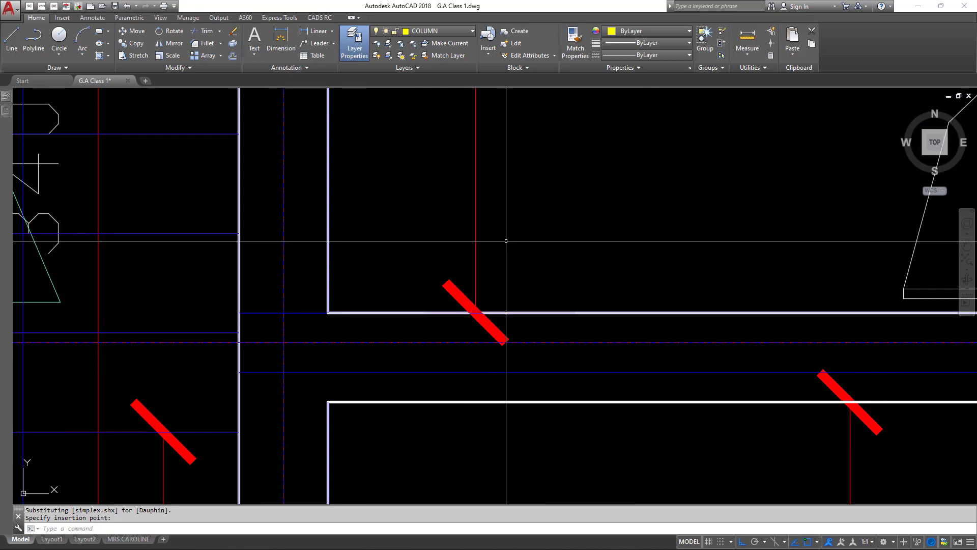
Examine how the blue G.A block's columns, beams and gridlines line up with the first floor plan's walls and gridlines
scroll(506, 241, down, 2)
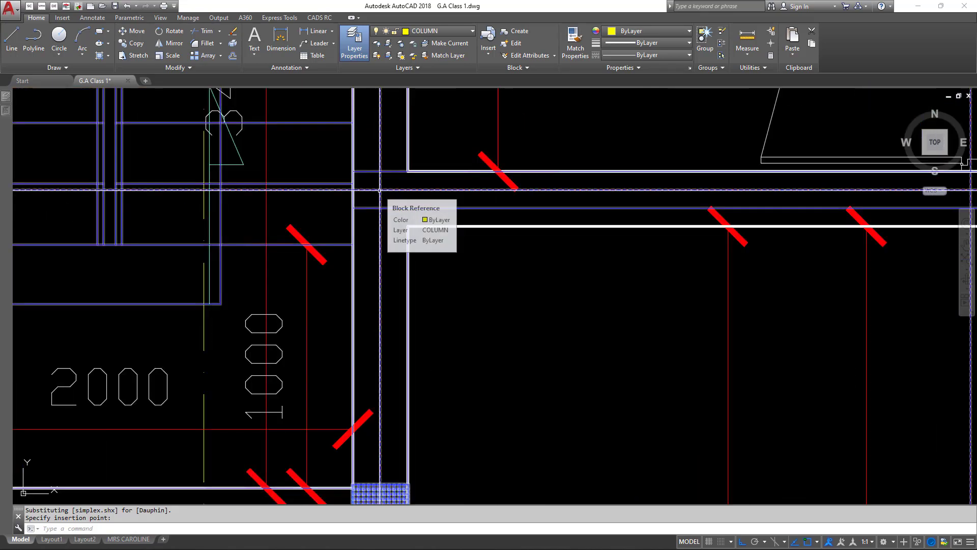
scroll(379, 190, down, 5)
scroll(396, 137, down, 2)
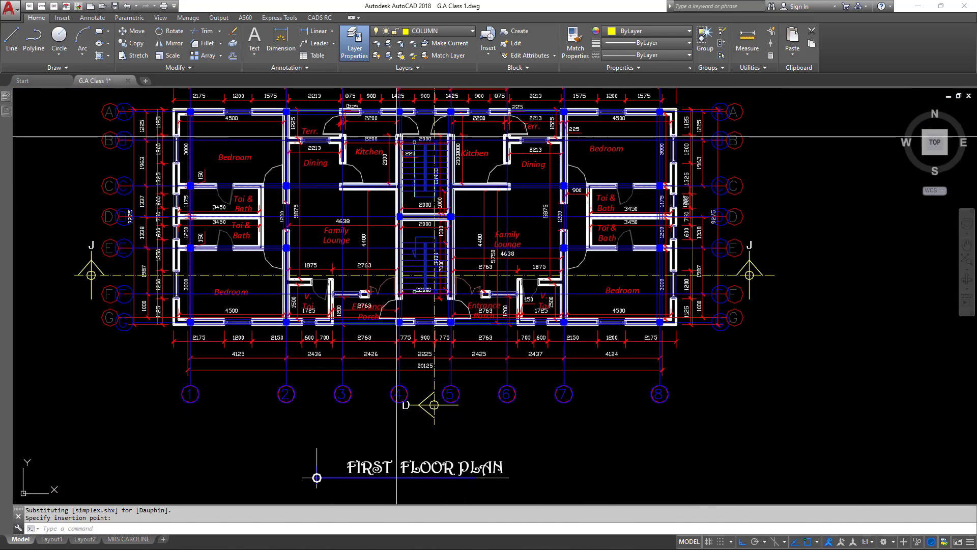
middle_drag(397, 136, 529, 207)
scroll(319, 174, up, 6)
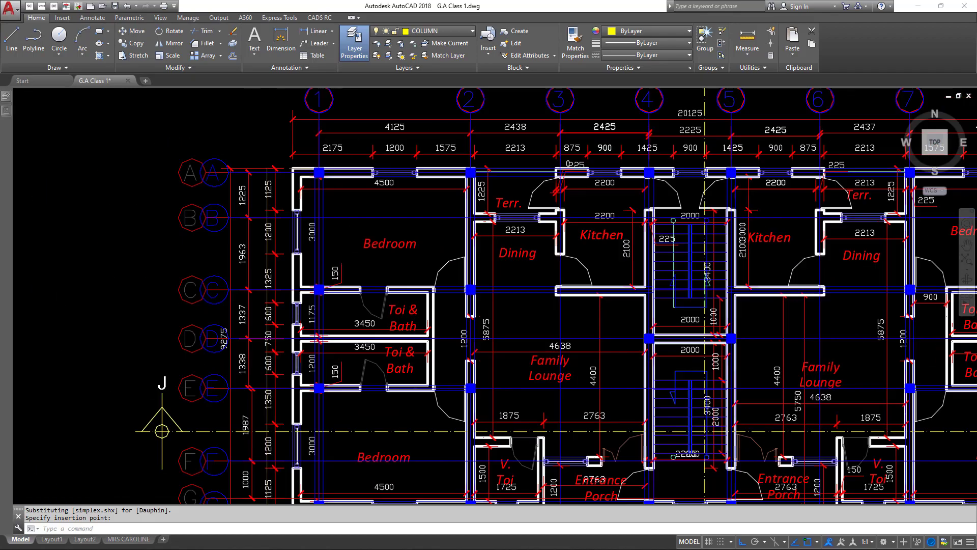
scroll(295, 192, down, 1)
middle_drag(475, 237, 376, 238)
scroll(476, 230, down, 5)
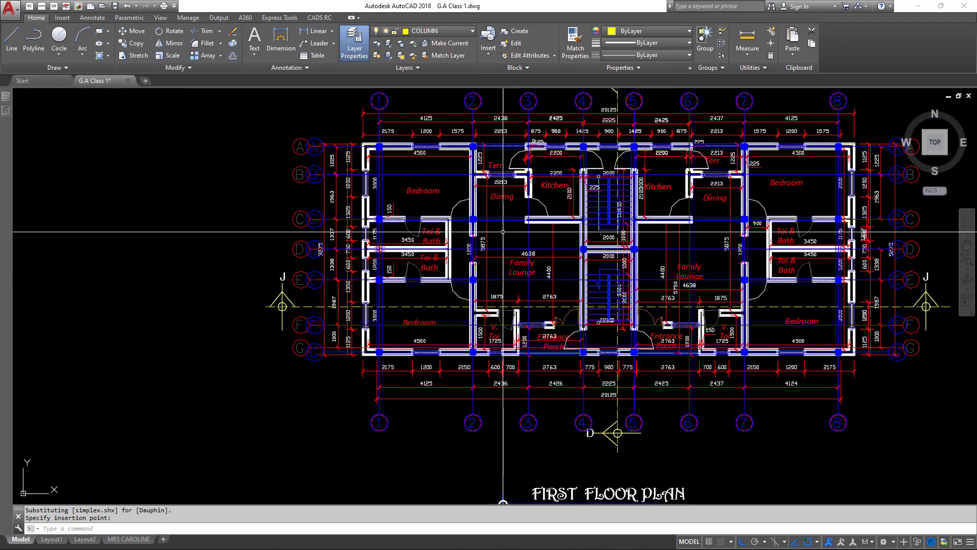
scroll(487, 352, up, 7)
scroll(450, 340, down, 4)
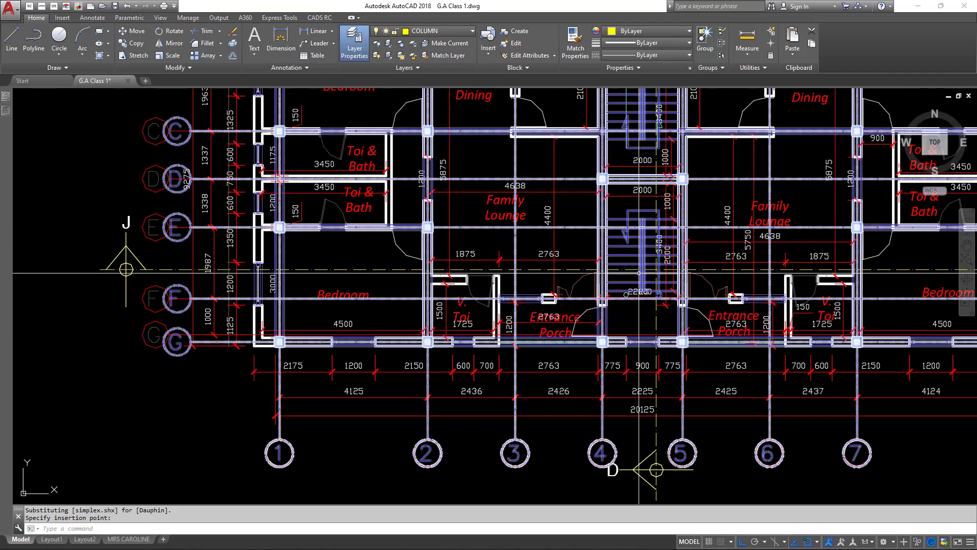
middle_drag(305, 250, 434, 279)
middle_drag(476, 165, 492, 231)
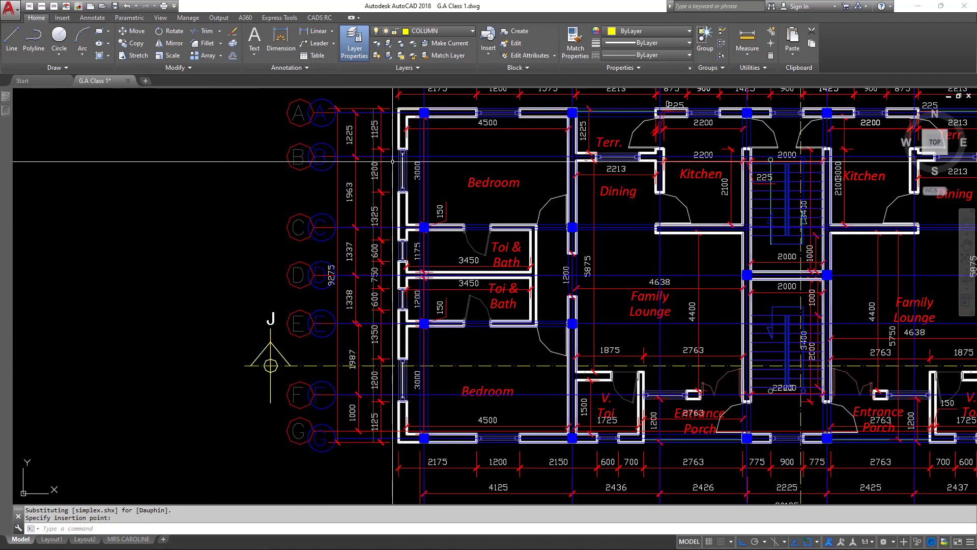
middle_drag(512, 155, 349, 188)
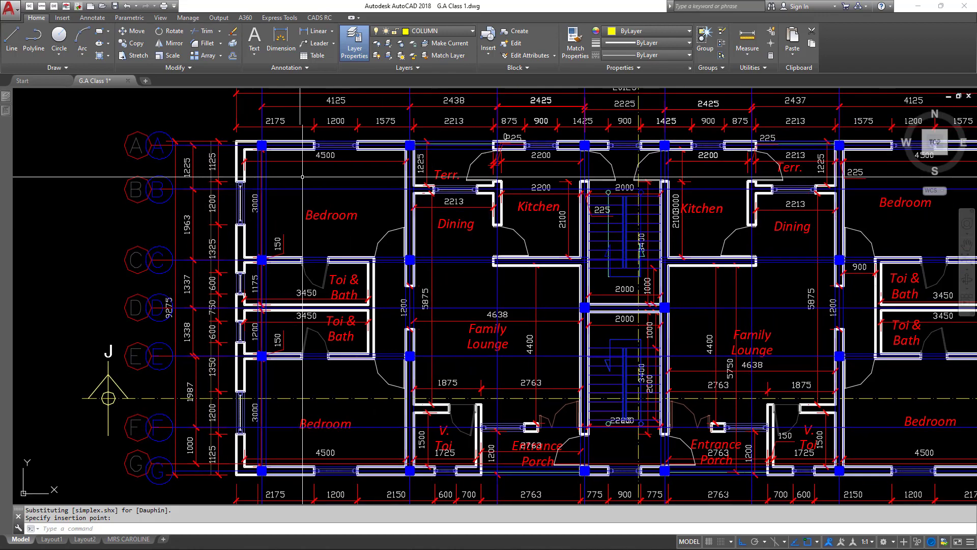
middle_drag(390, 214, 254, 209)
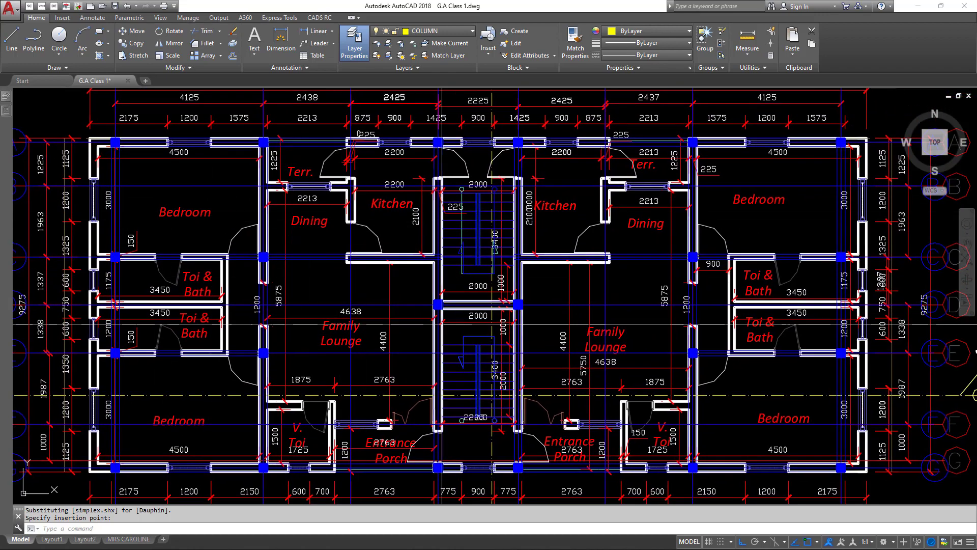
middle_drag(404, 290, 461, 266)
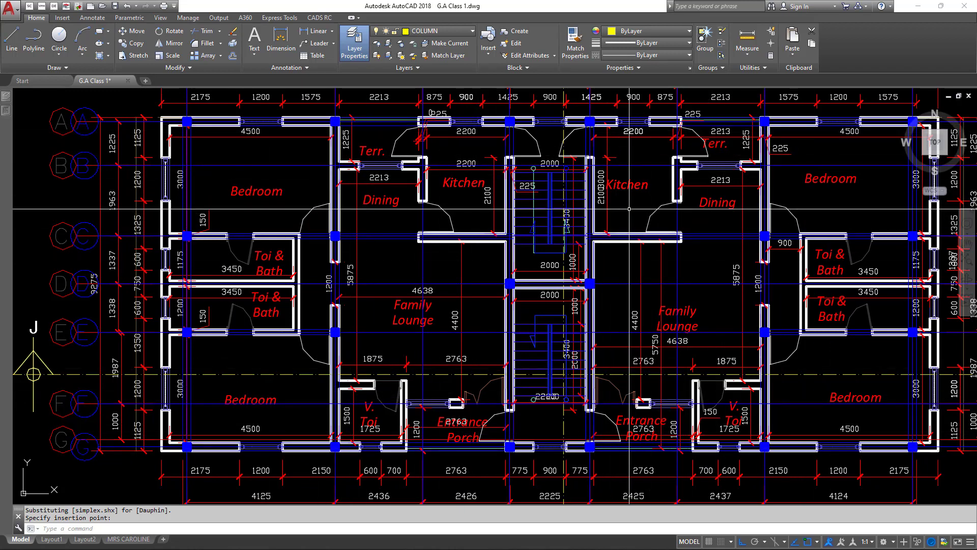
middle_drag(443, 366, 437, 343)
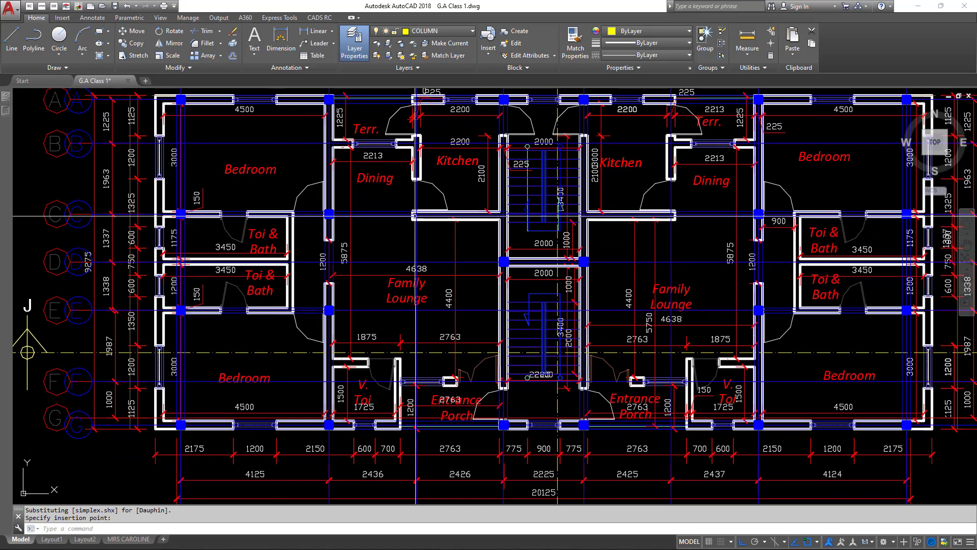
Examine the walls around the dining, kitchen, terrace and family lounge against the overlaid columns and beams near gridline C
scroll(446, 199, up, 5)
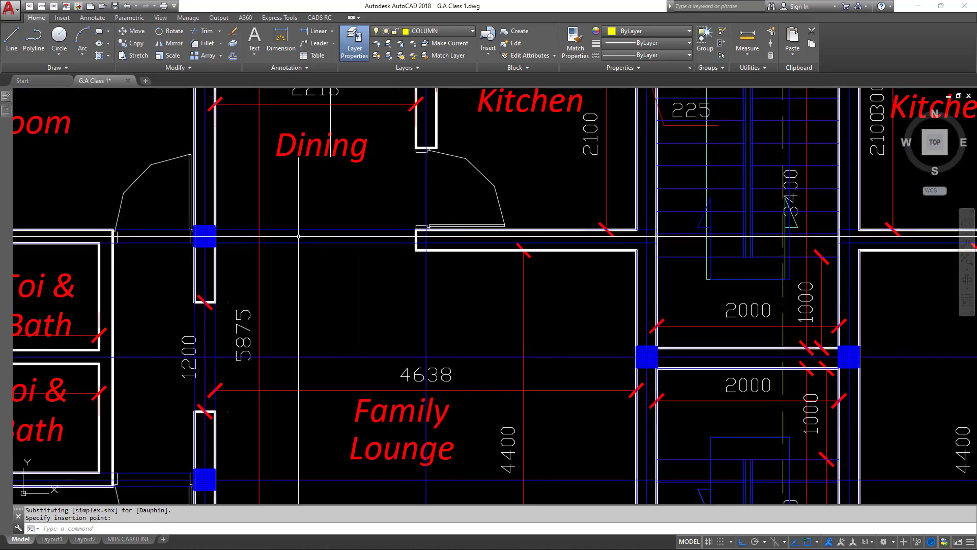
middle_drag(319, 236, 299, 249)
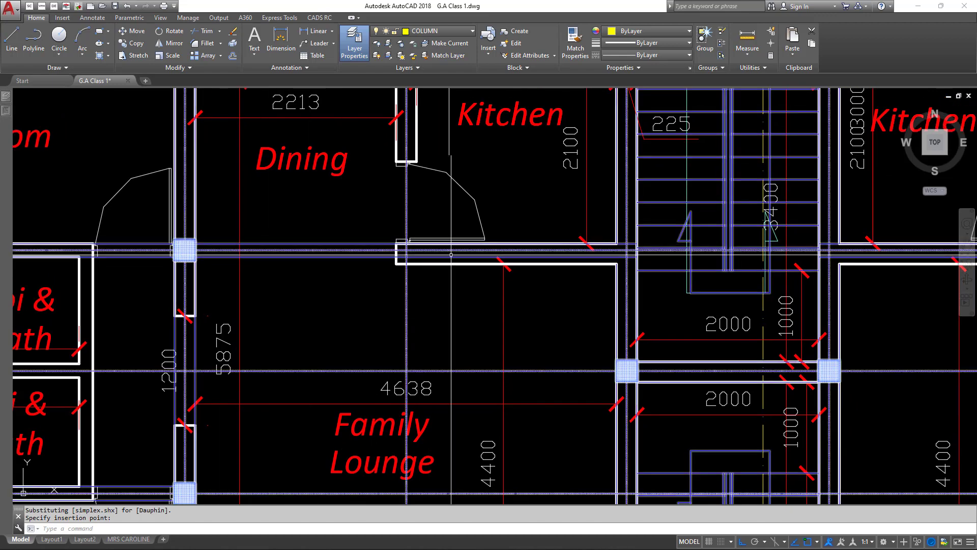
middle_drag(478, 251, 479, 269)
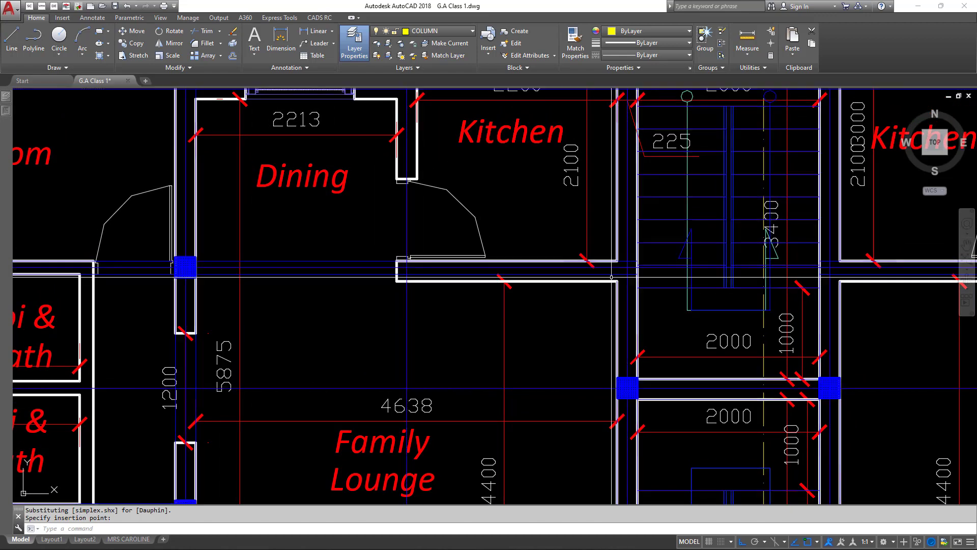
middle_drag(437, 197, 411, 282)
scroll(393, 257, down, 5)
scroll(448, 192, up, 5)
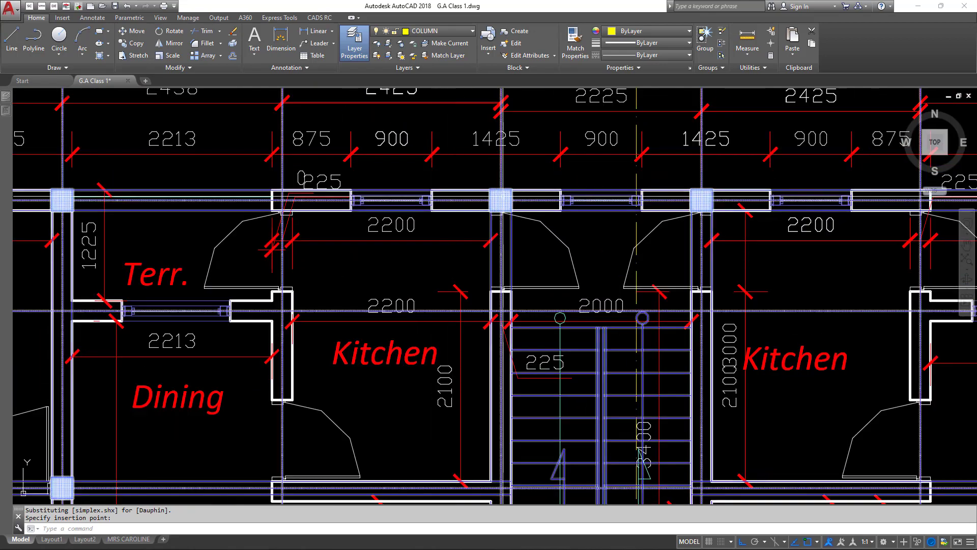
scroll(69, 201, down, 5)
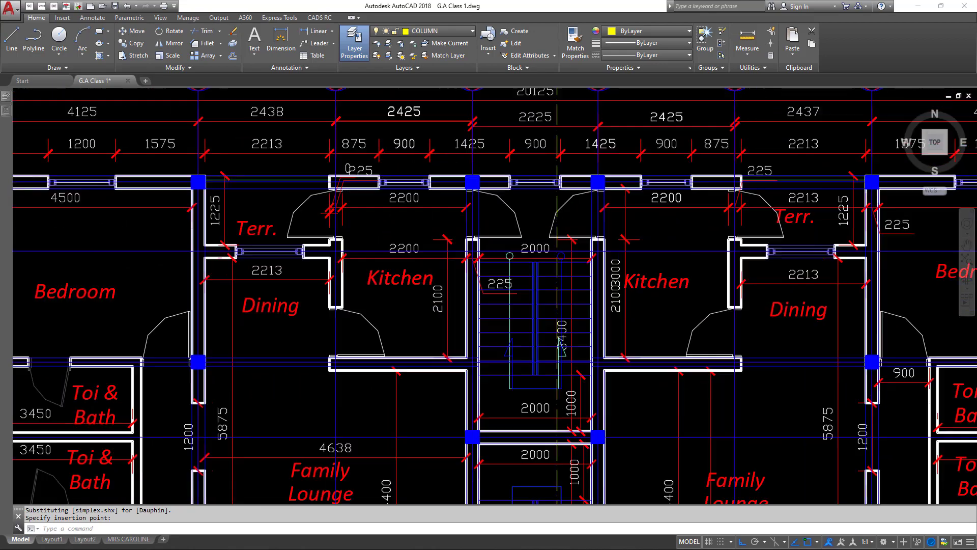
scroll(226, 258, up, 5)
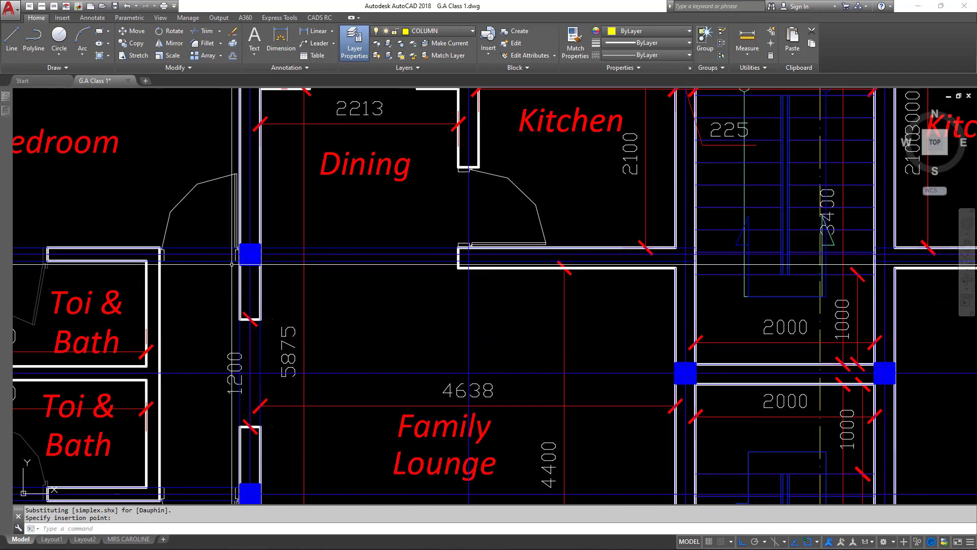
scroll(214, 249, down, 5)
scroll(195, 239, up, 3)
scroll(254, 238, down, 5)
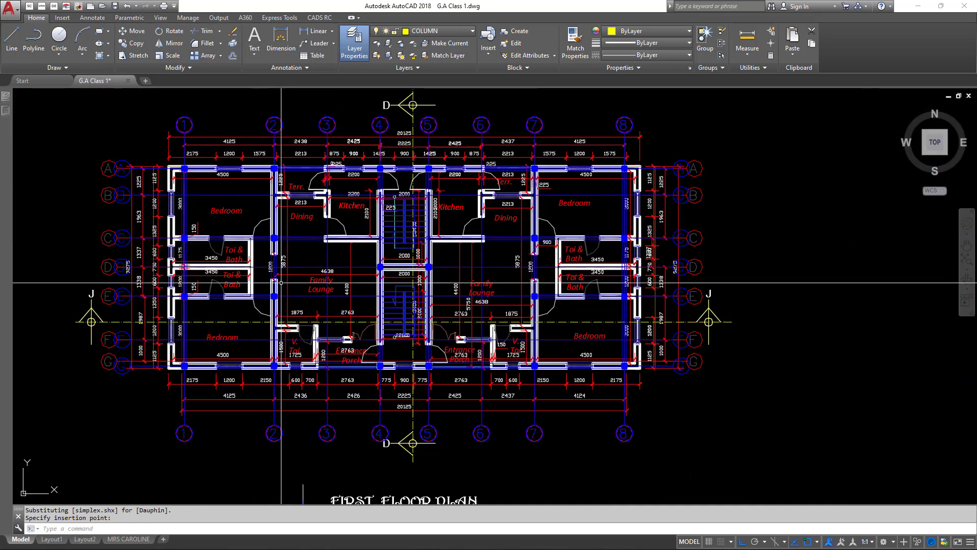
scroll(281, 264, up, 4)
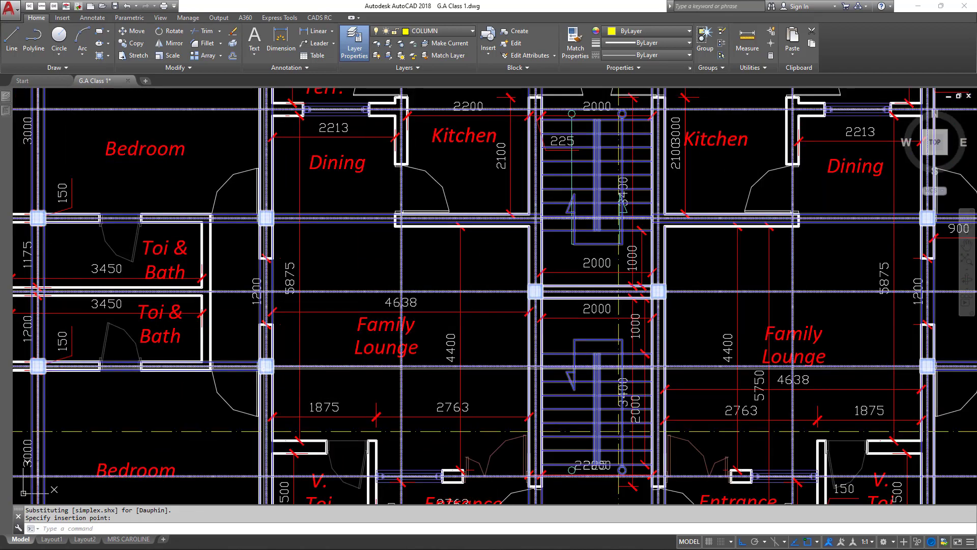
middle_drag(270, 356, 280, 244)
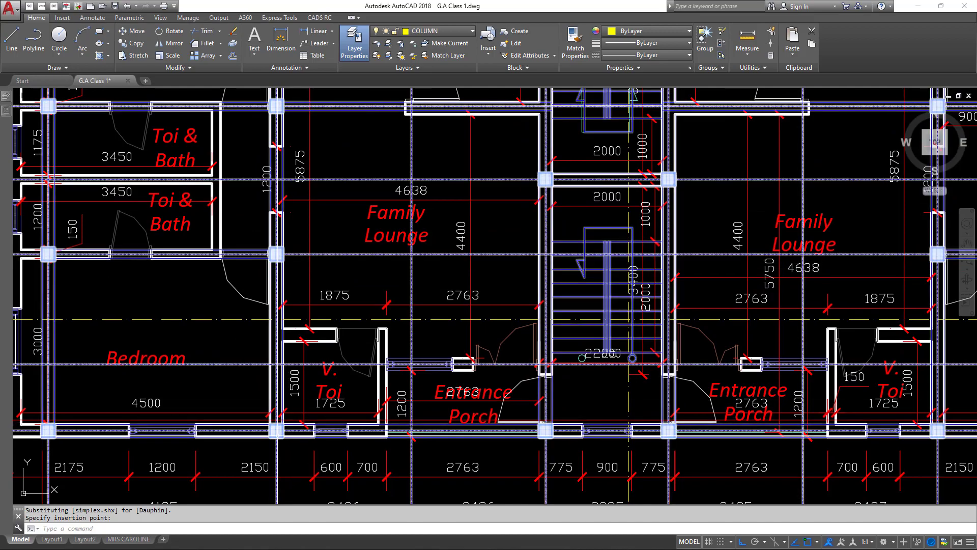
Add a horizontal linear dimension from the blue beam's outer edge at gridline 1 to the lower bedroom's outer wall face
scroll(286, 426, down, 5)
middle_drag(267, 411, 286, 385)
scroll(292, 396, up, 5)
middle_drag(149, 411, 244, 405)
scroll(244, 406, up, 2)
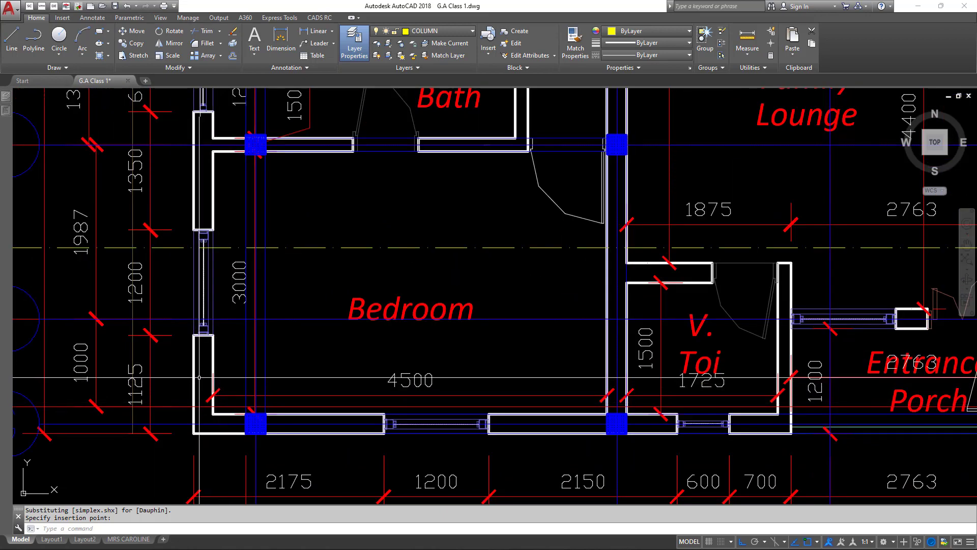
text(dli)
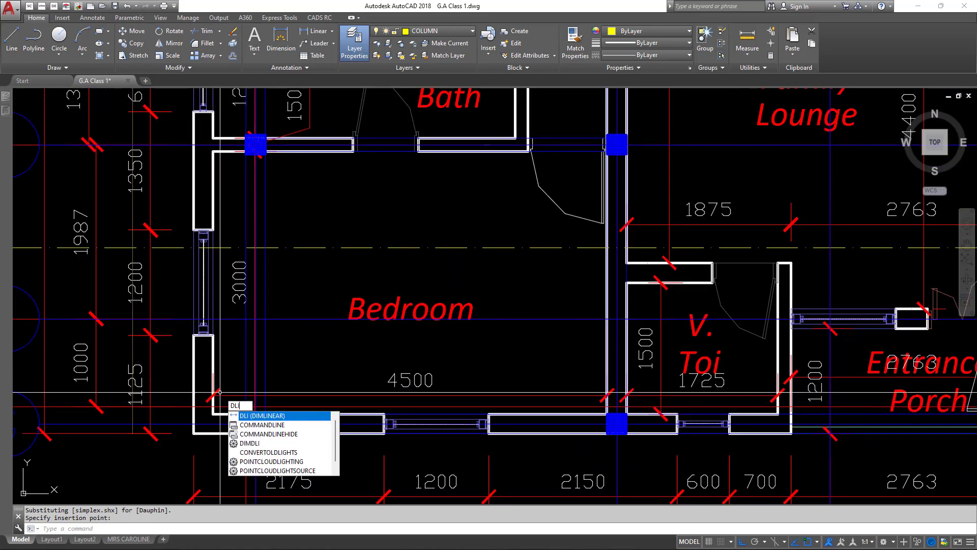
key(Return)
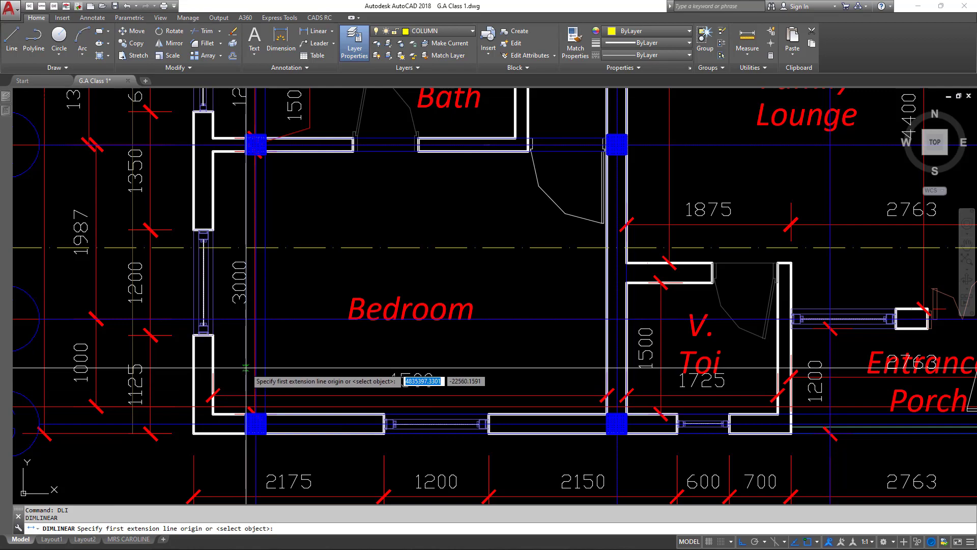
click(245, 368)
click(193, 367)
scroll(194, 368, up, 4)
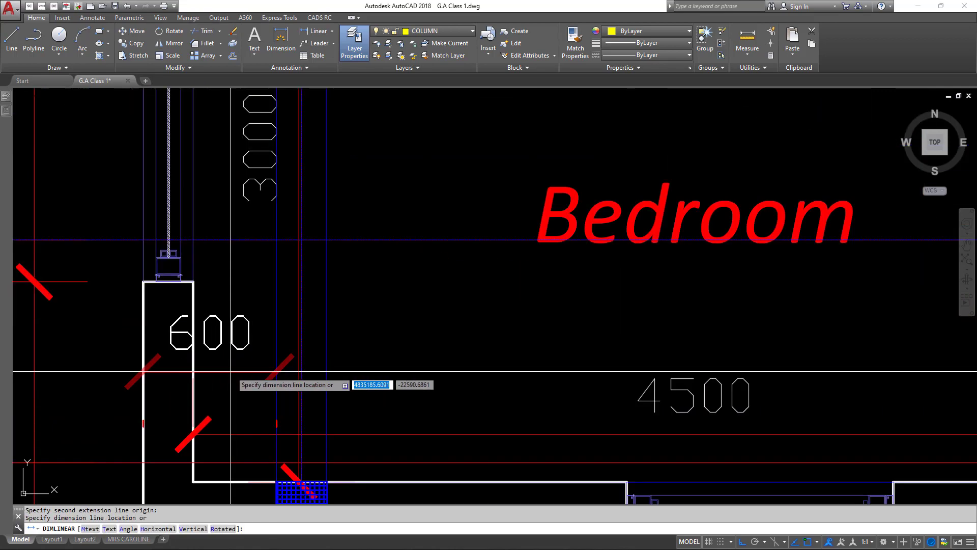
click(230, 368)
Compare the first floor projection on the Approach View elevation with the dimensioned wall offset at the lower bedroom corner
scroll(244, 316, down, 12)
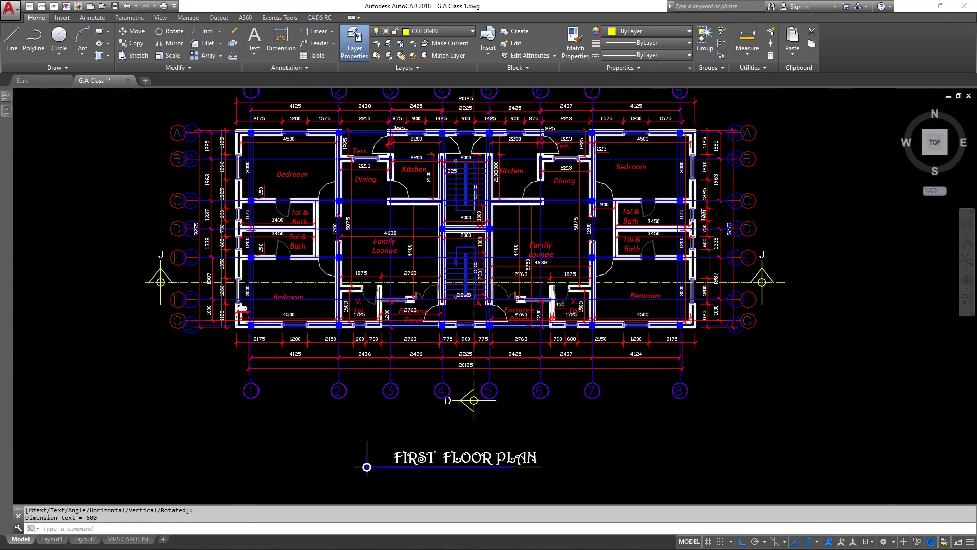
scroll(229, 393, up, 20)
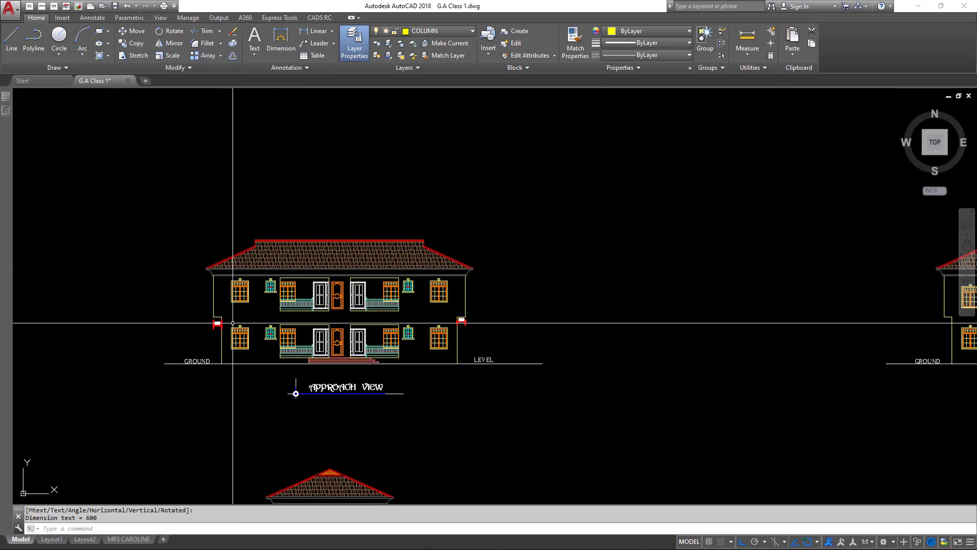
scroll(229, 349, down, 15)
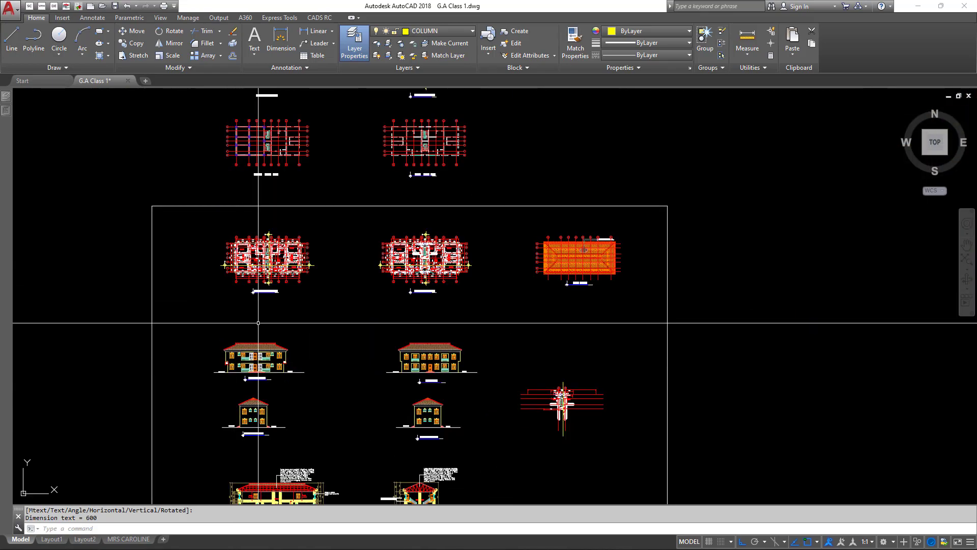
mouse_move(312, 203)
middle_down()
mouse_move(383, 212)
mouse_move(320, 345)
middle_up()
scroll(338, 190, up, 15)
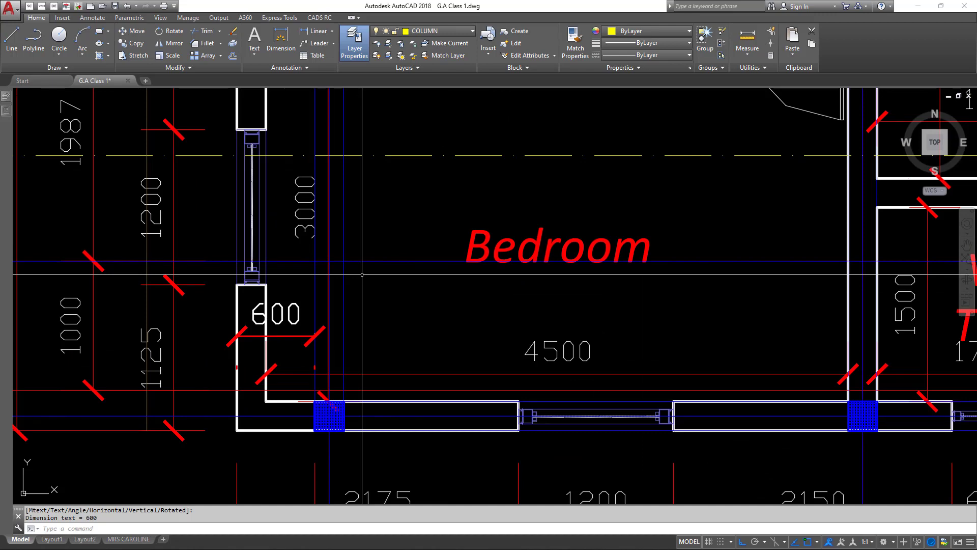
Examine the overlaid first floor plan for outer bedroom, toilet and bath walls projecting beyond the blue G.A near gridline 1
scroll(334, 287, down, 3)
middle_drag(334, 287, 179, 333)
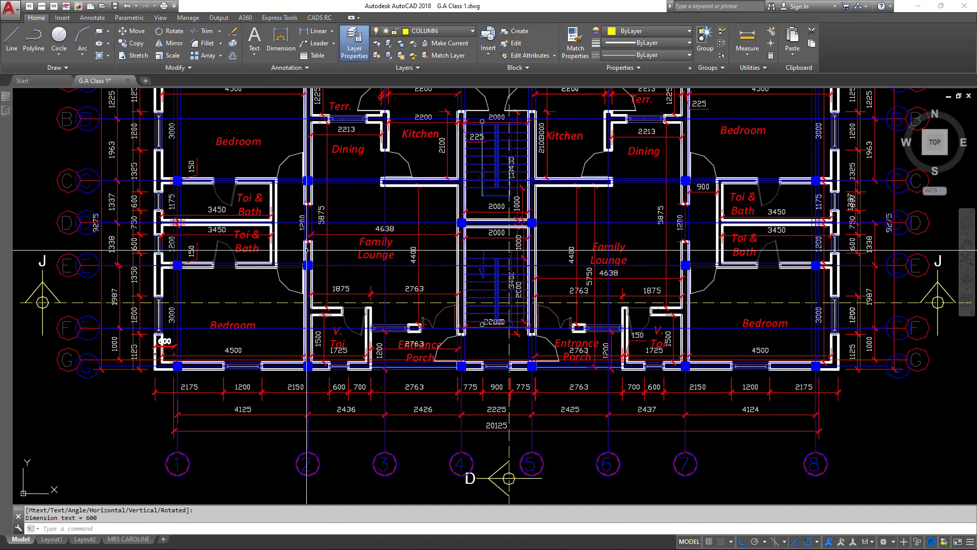
middle_drag(421, 301, 415, 350)
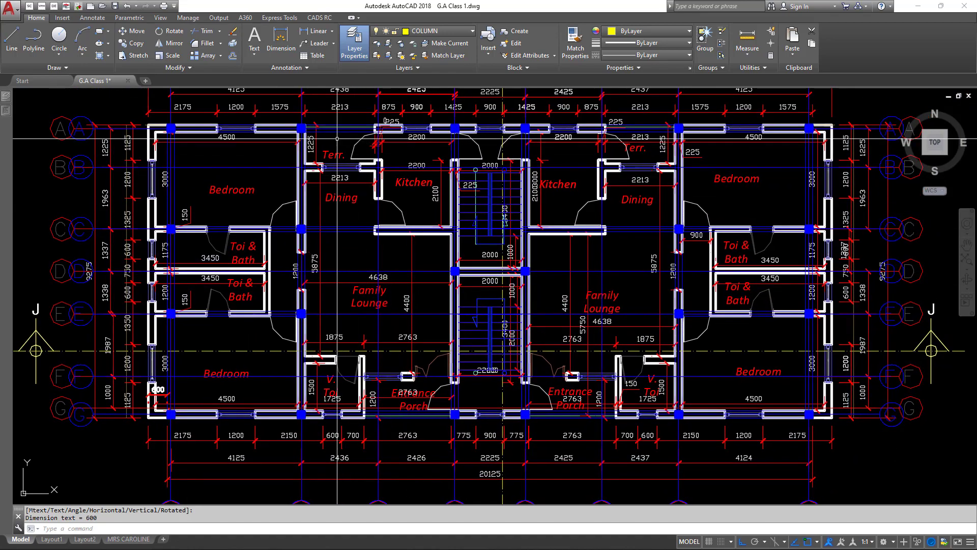
middle_drag(362, 249, 399, 233)
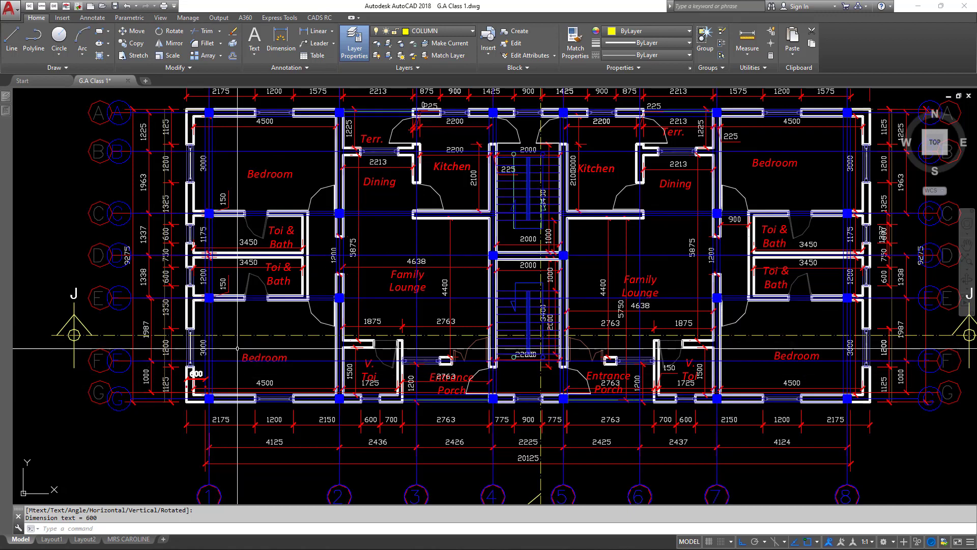
scroll(432, 391, up, 2)
scroll(454, 378, down, 1)
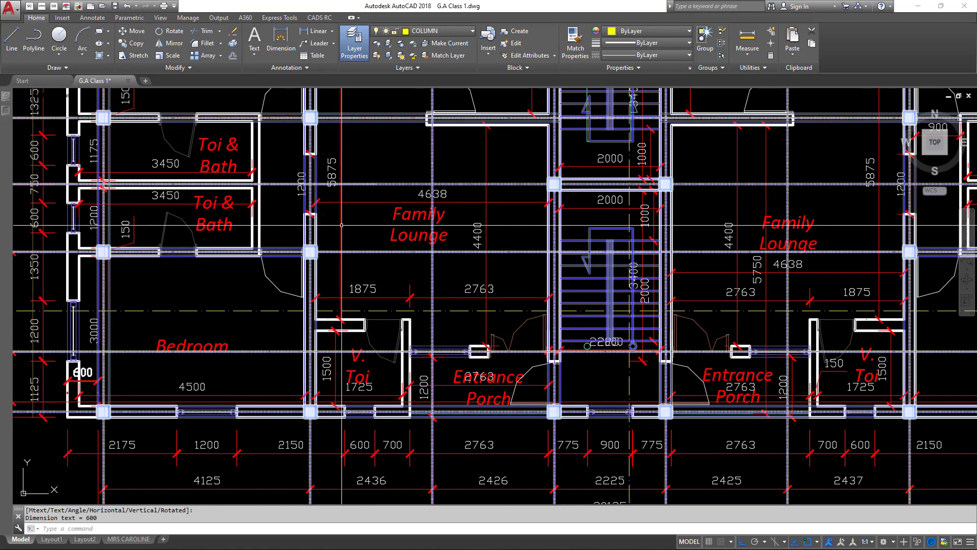
middle_drag(336, 311, 335, 322)
scroll(356, 305, down, 3)
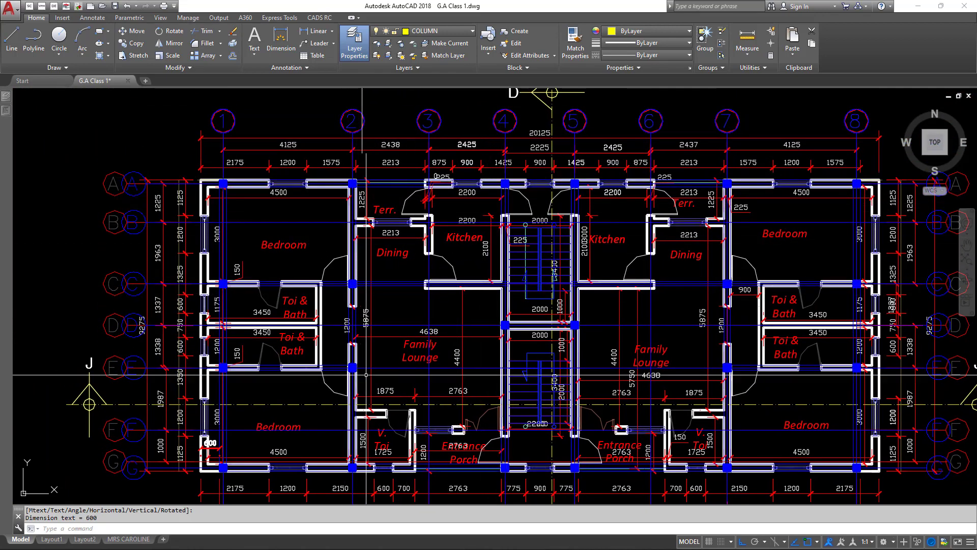
middle_drag(253, 208, 309, 128)
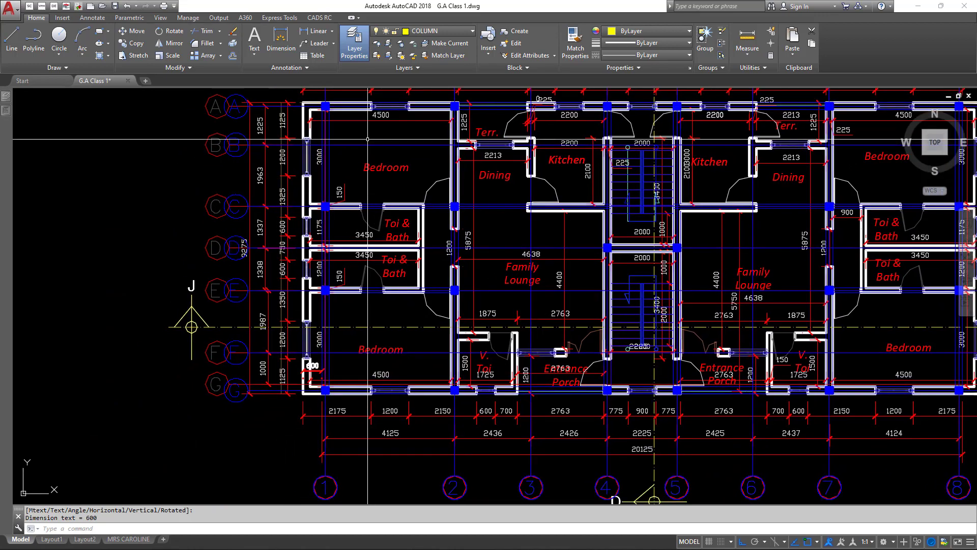
click(277, 93)
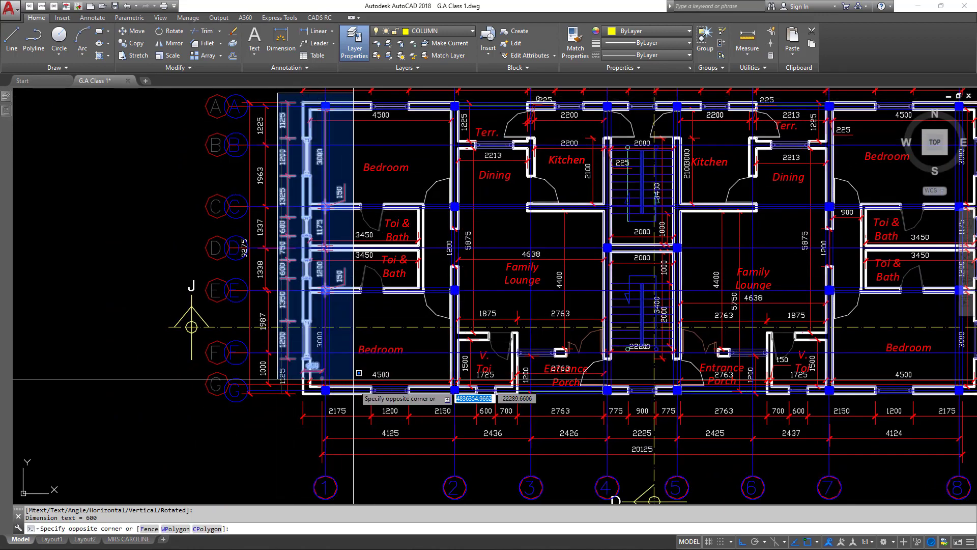
click(352, 414)
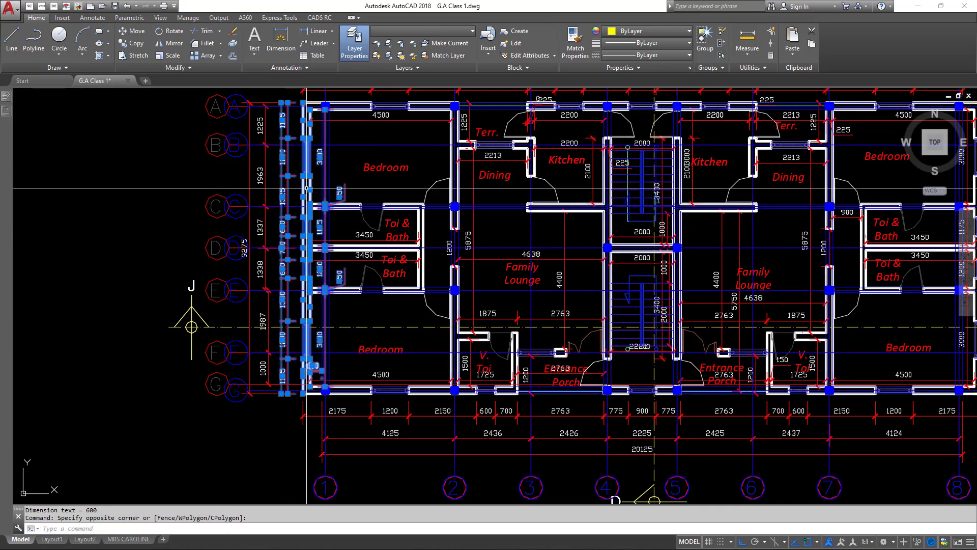
key(Escape)
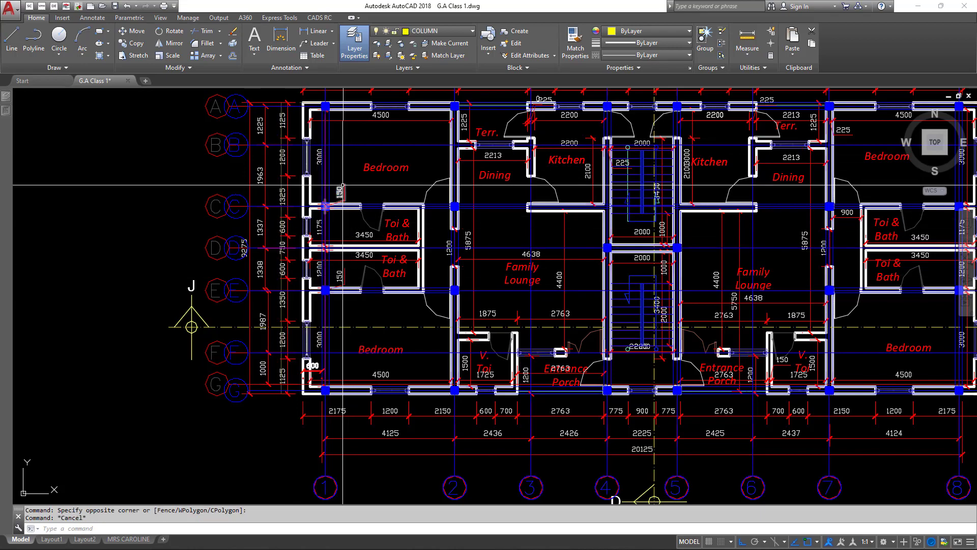
Erase the spare blue G.A copy located above the ground floor G.A
middle_drag(343, 185, 352, 185)
scroll(376, 94, down, 6)
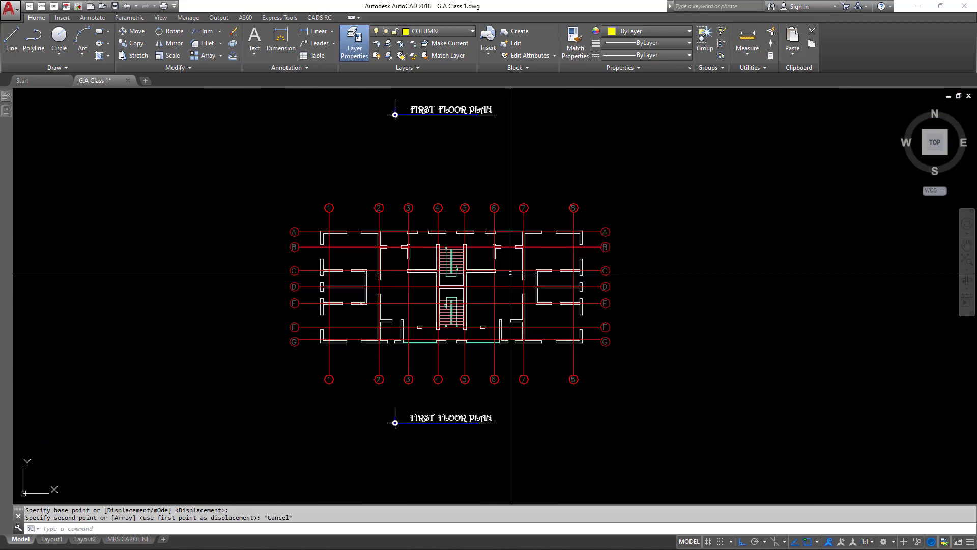
scroll(550, 285, down, 3)
scroll(563, 221, up, 3)
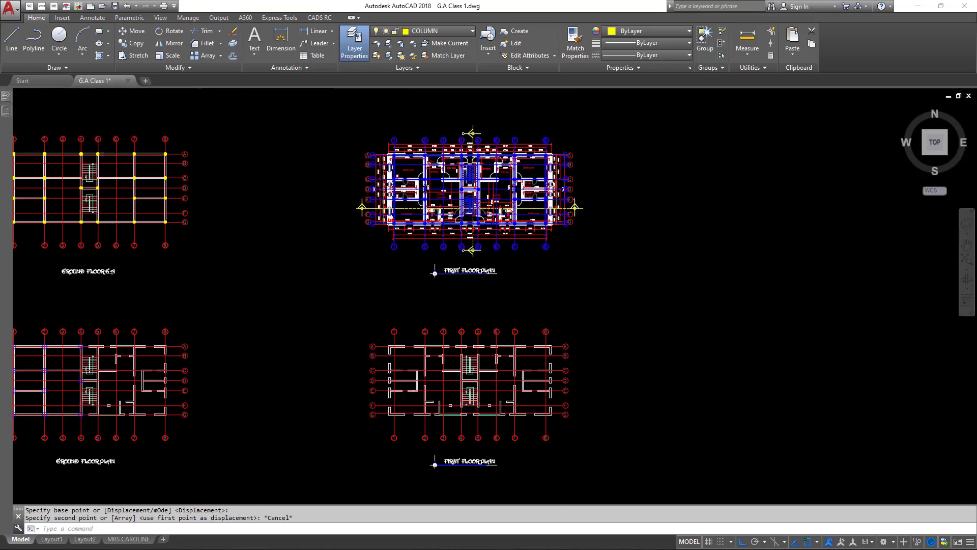
middle_drag(504, 192, 504, 190)
scroll(443, 220, down, 5)
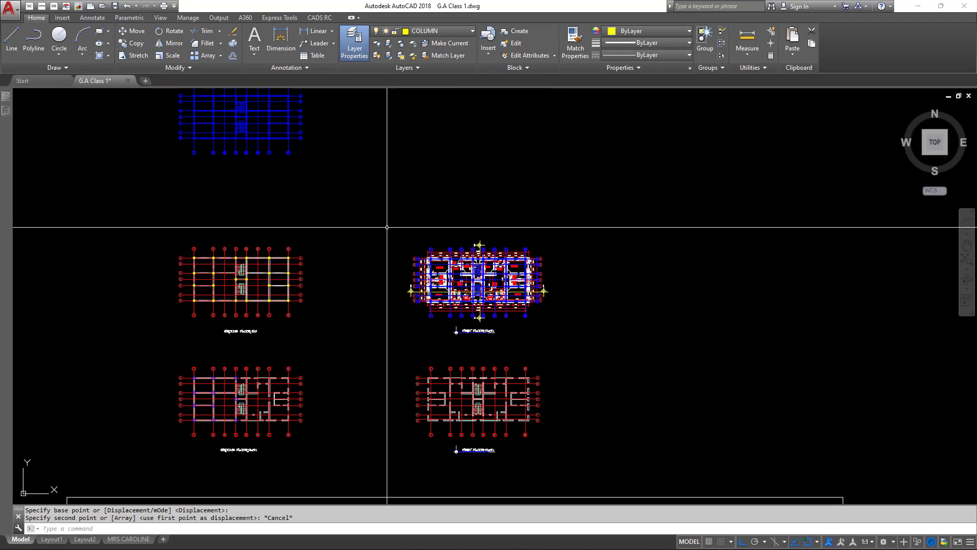
click(384, 236)
click(224, 145)
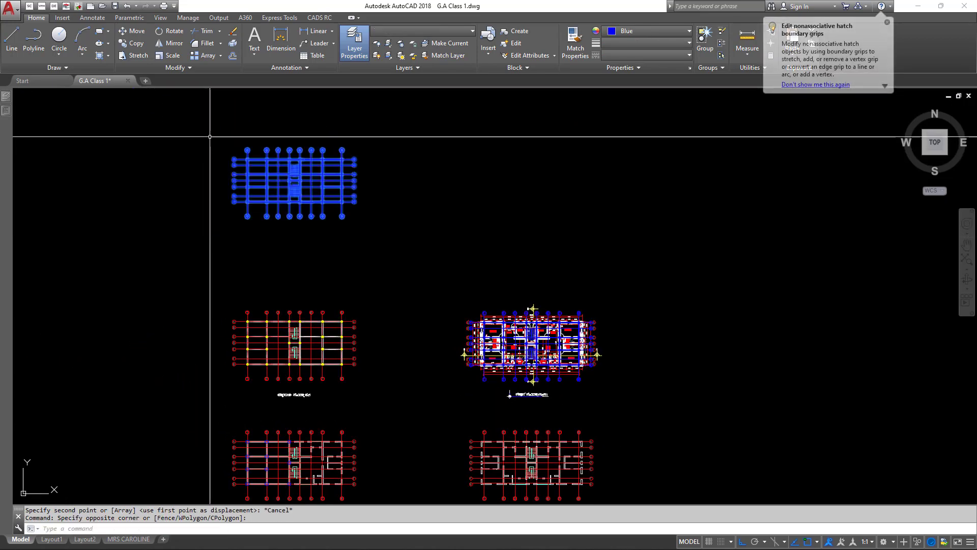
key(Return)
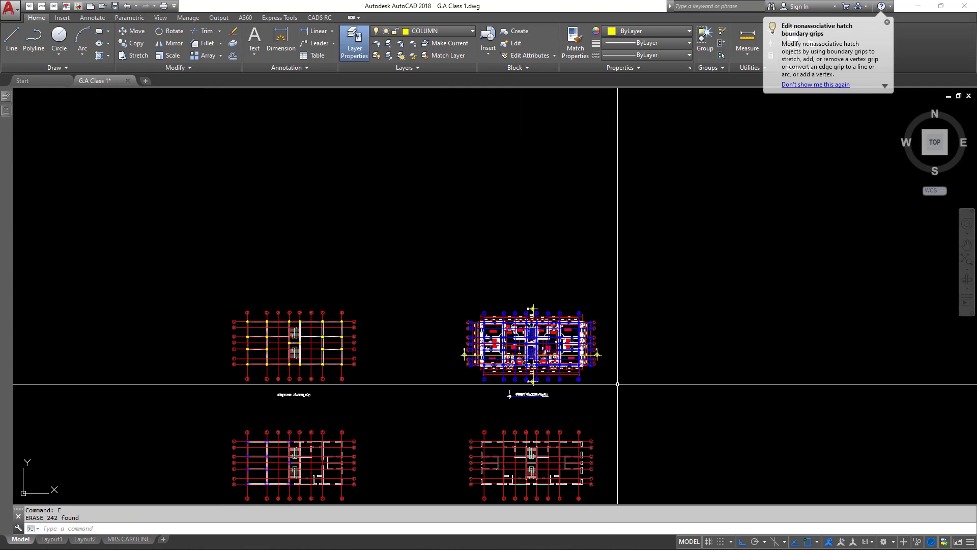
Move the overlaid first floor plan and its title straight up, well above the plain first floor plan
click(631, 414)
click(472, 278)
text(m)
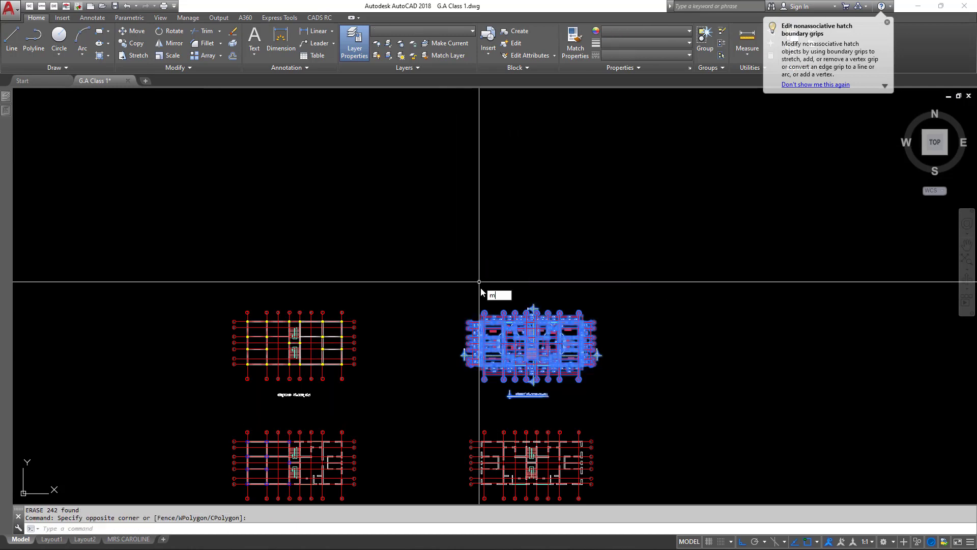
key(Return)
click(538, 344)
click(524, 145)
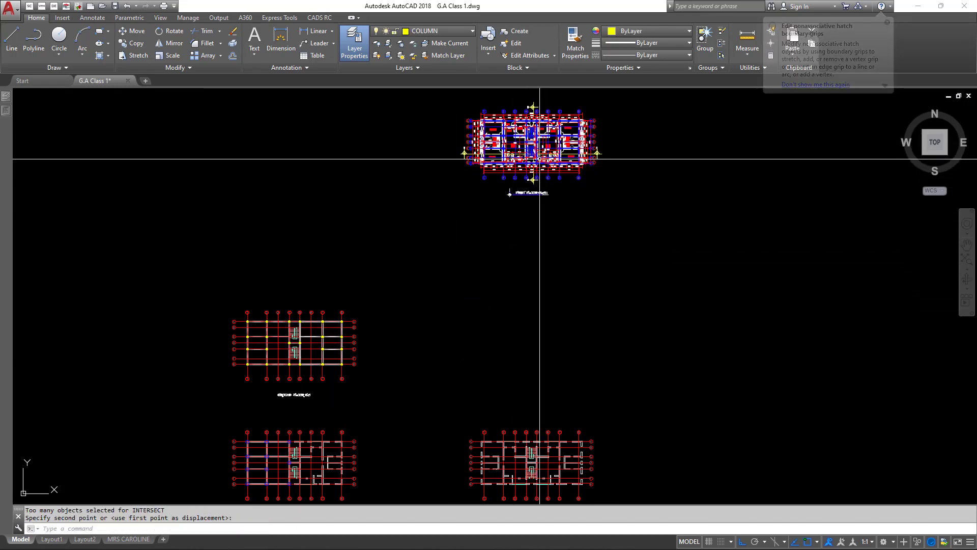
Split the model view into two vertical viewports and frame the overlaid first floor plan in one of them
click(159, 19)
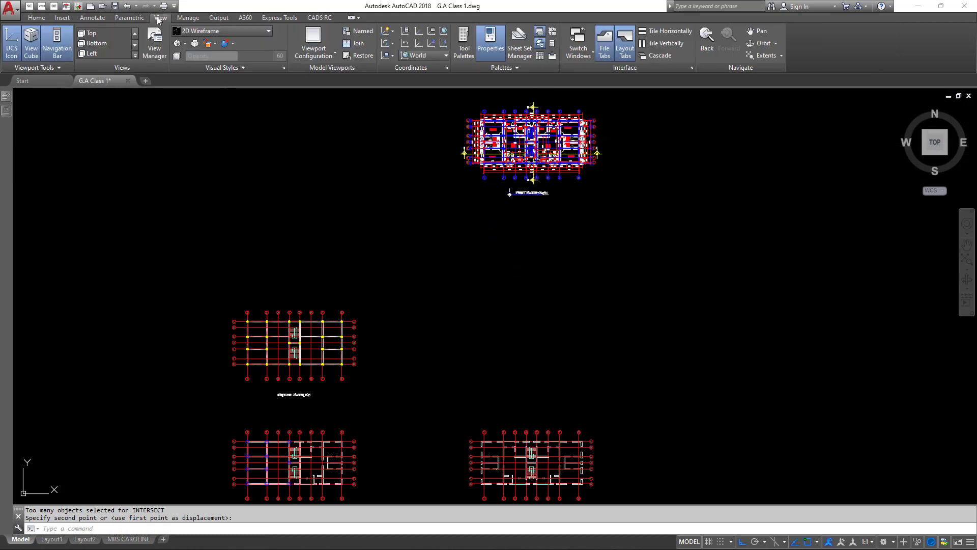
click(326, 60)
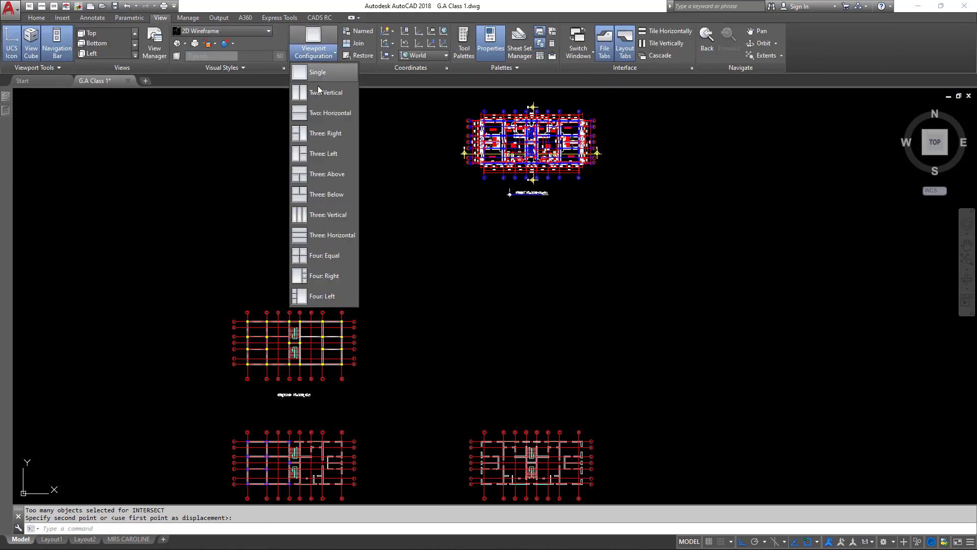
click(326, 97)
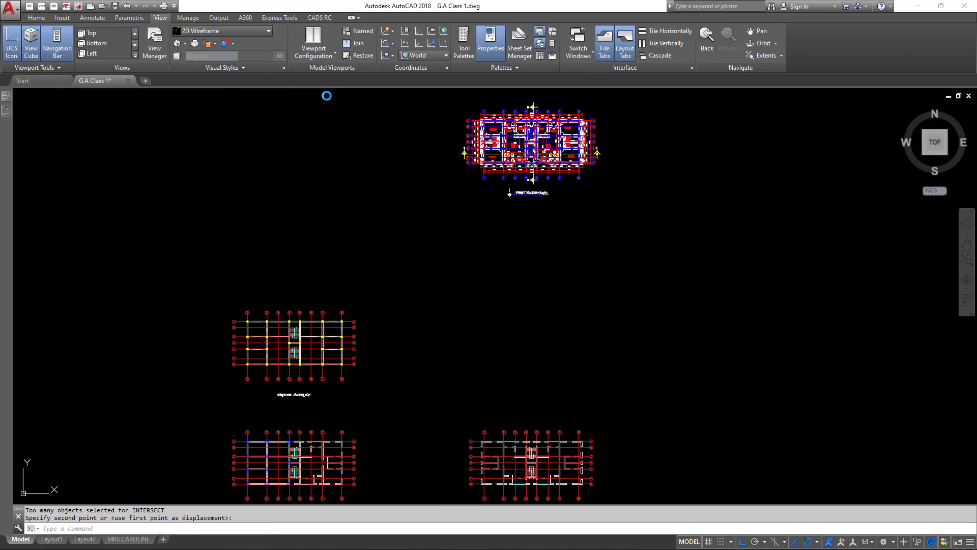
click(304, 304)
scroll(283, 337, up, 5)
scroll(283, 337, up, 4)
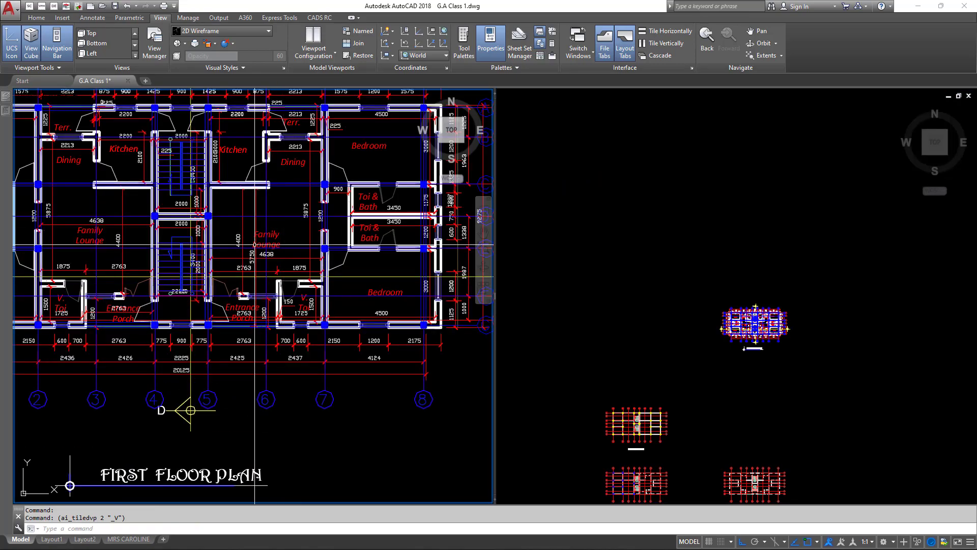
scroll(257, 208, down, 4)
scroll(181, 221, up, 4)
middle_drag(210, 231, 270, 232)
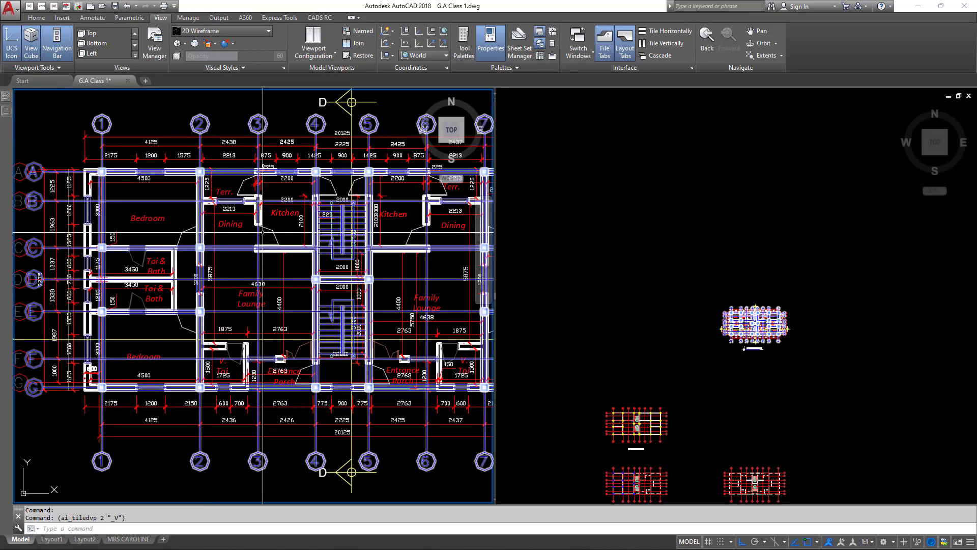
Frame the plain first floor plan in the second viewport and compare it with the overlaid plan
click(715, 239)
scroll(717, 241, down, 2)
scroll(753, 356, up, 2)
scroll(693, 318, up, 5)
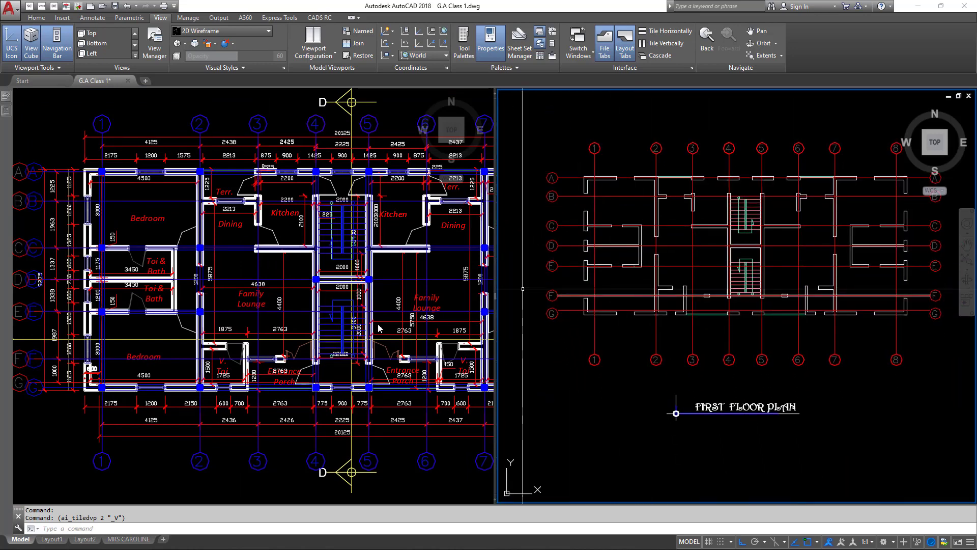
click(245, 222)
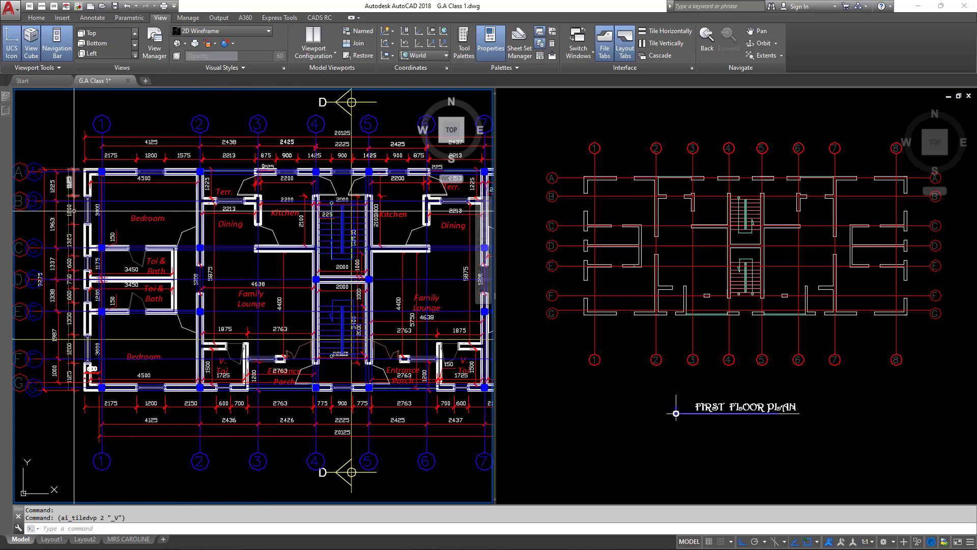
click(692, 239)
scroll(684, 240, down, 5)
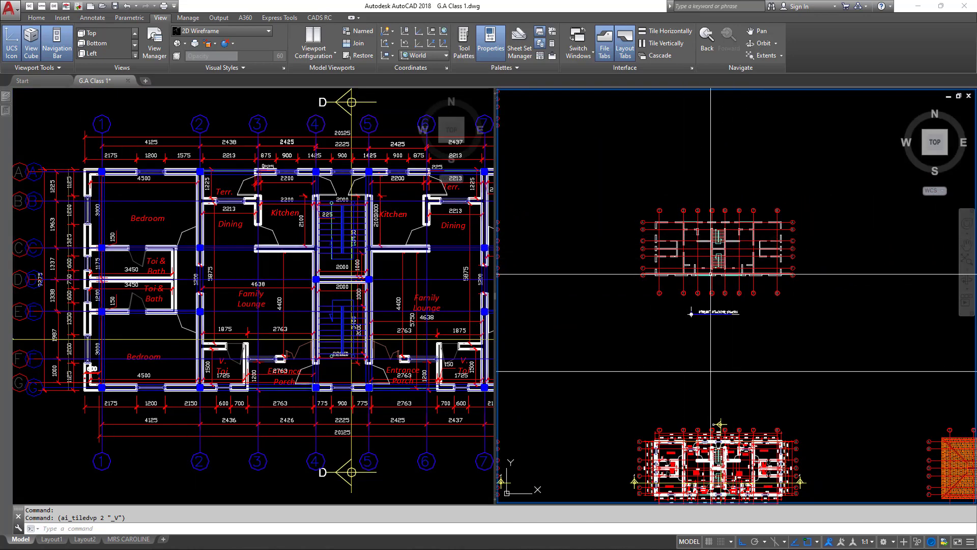
scroll(711, 274, up, 4)
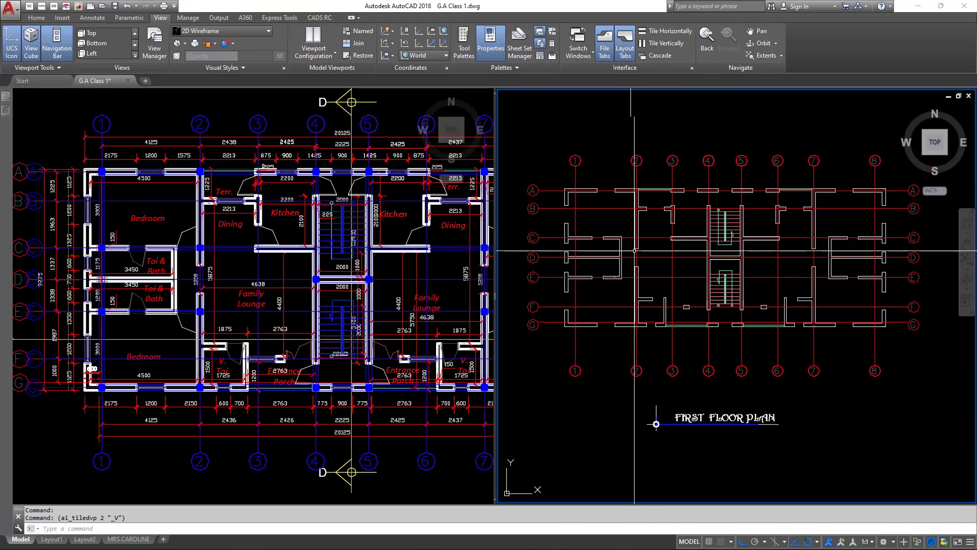
middle_drag(632, 184, 658, 171)
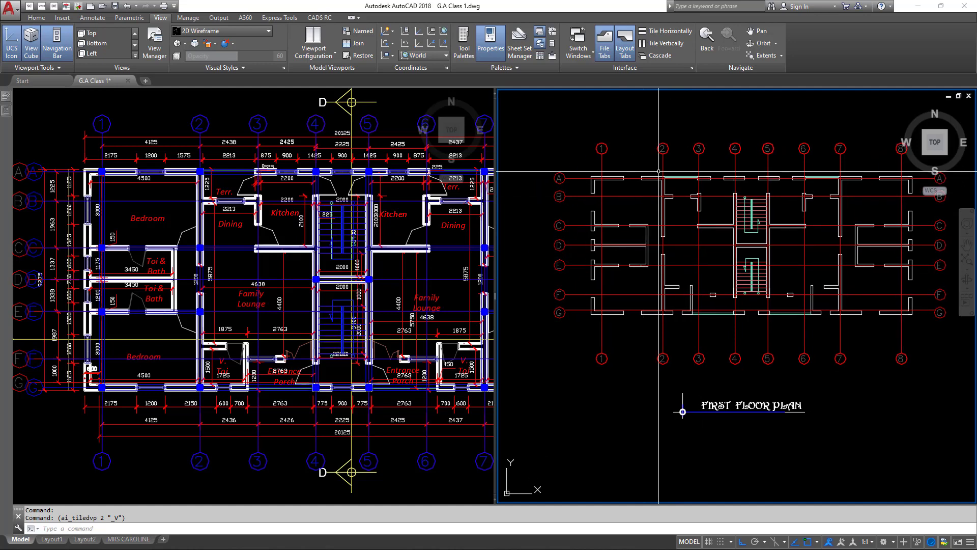
Copy the ground floor G.A horizontally to the empty space above the plain first floor plan
scroll(718, 226, down, 8)
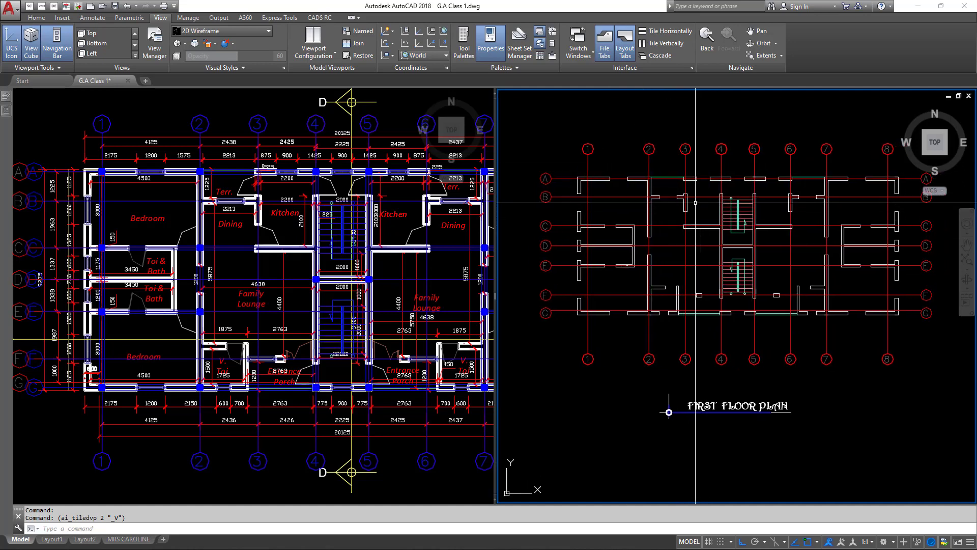
click(700, 273)
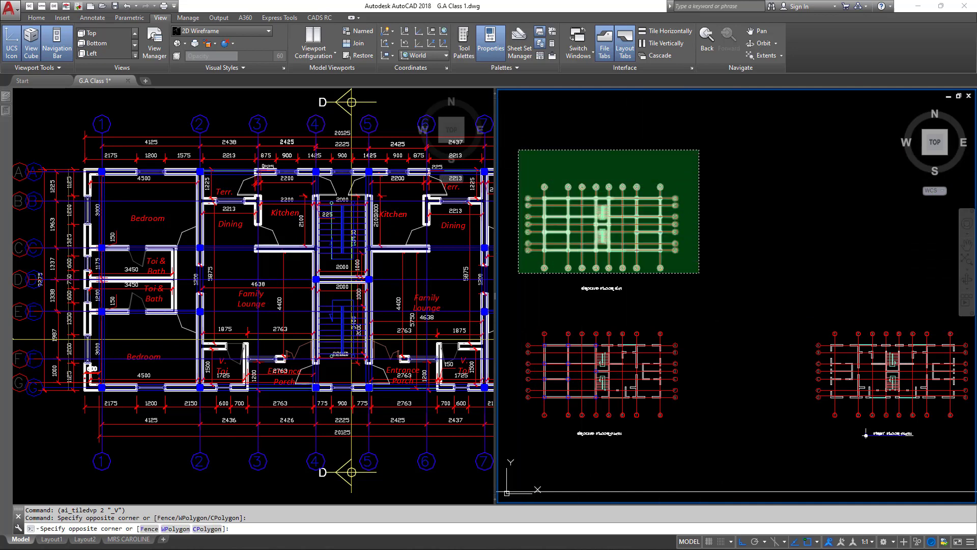
click(519, 149)
right_click(534, 149)
click(580, 238)
click(631, 232)
middle_drag(854, 254, 677, 253)
click(752, 252)
right_click(716, 187)
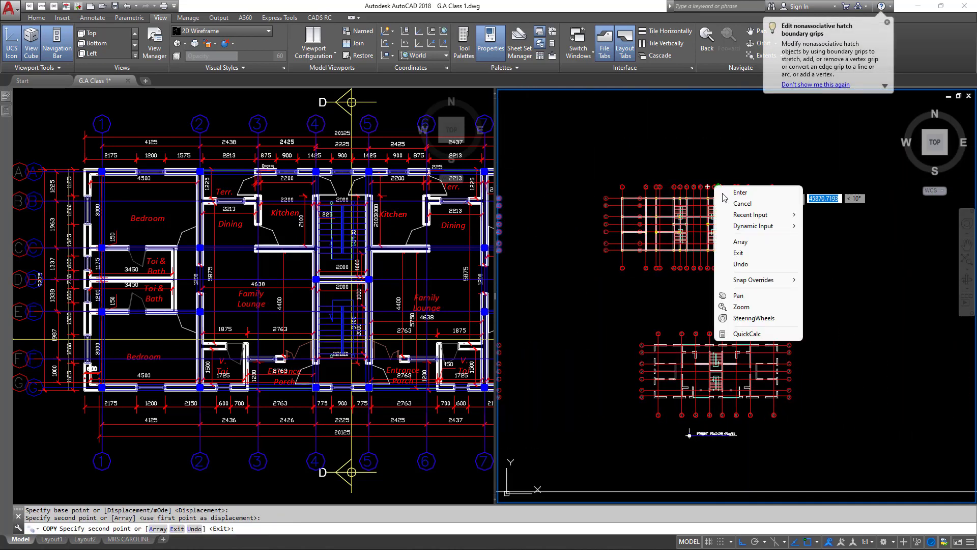
click(741, 192)
Check the projection distance on the overlaid plan from the grid 1 beam face to the outer wall face using a temporary line
scroll(602, 221, up, 6)
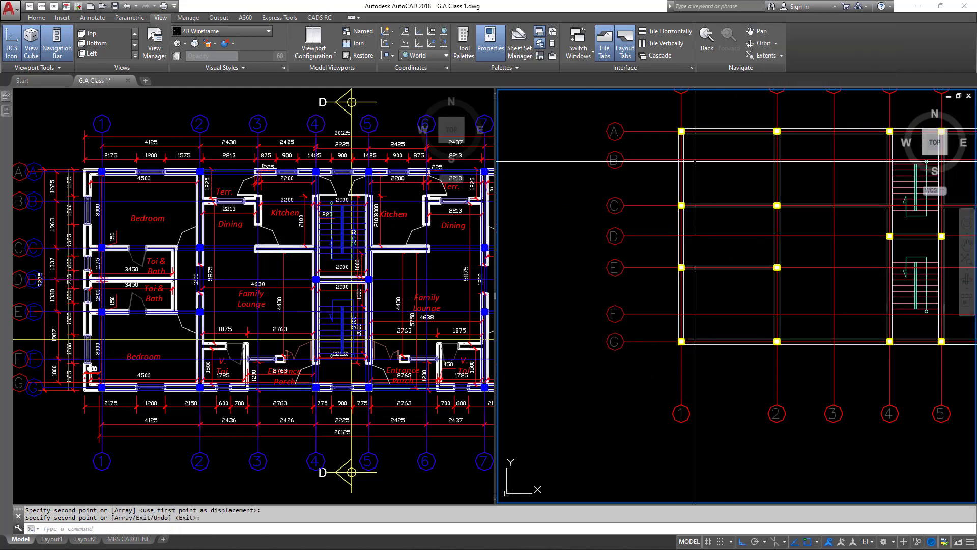
click(275, 218)
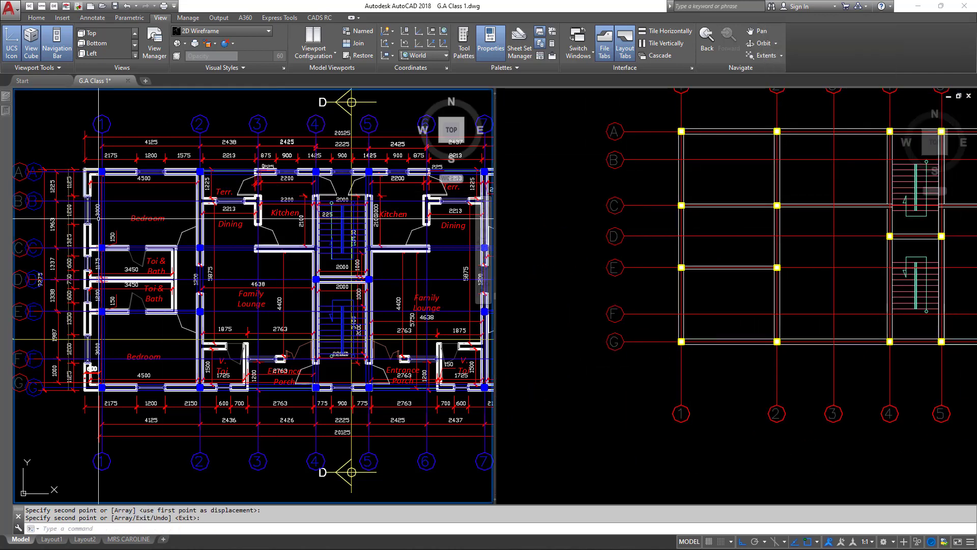
click(699, 132)
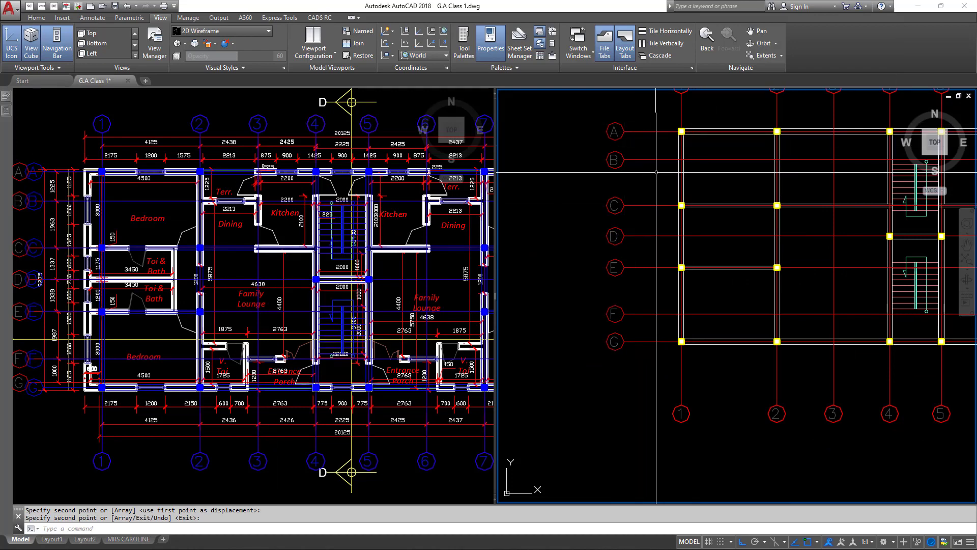
middle_drag(657, 173, 673, 160)
click(170, 234)
middle_drag(86, 206, 139, 179)
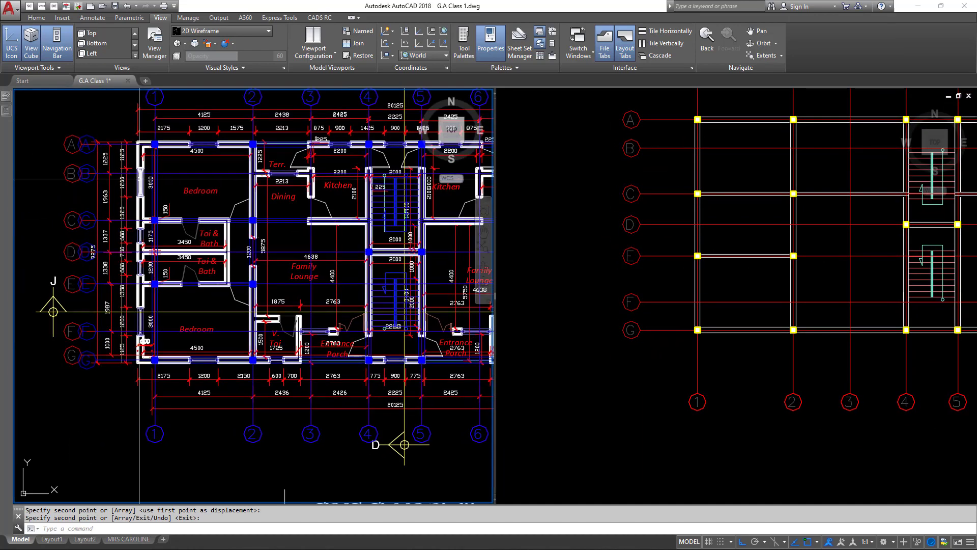
text(l)
key(Return)
scroll(139, 178, up, 6)
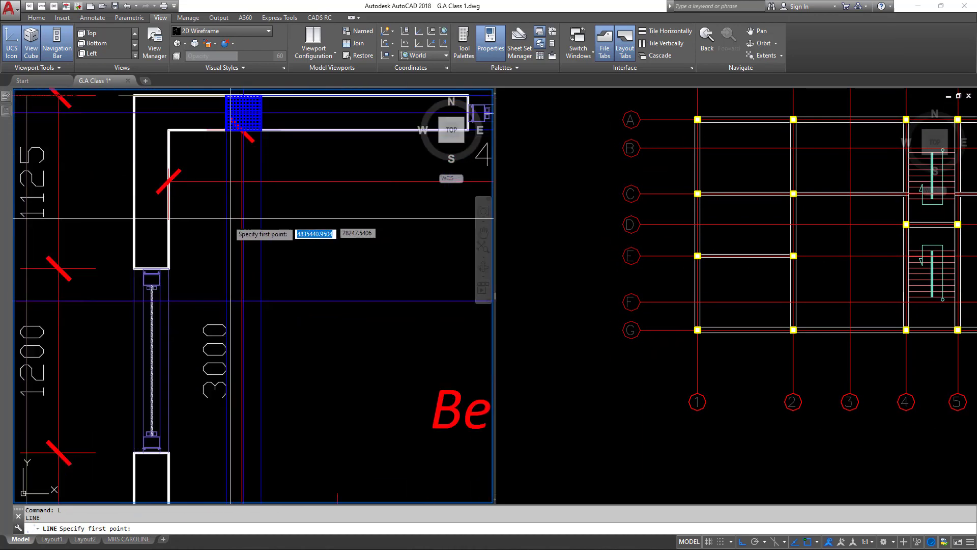
click(227, 222)
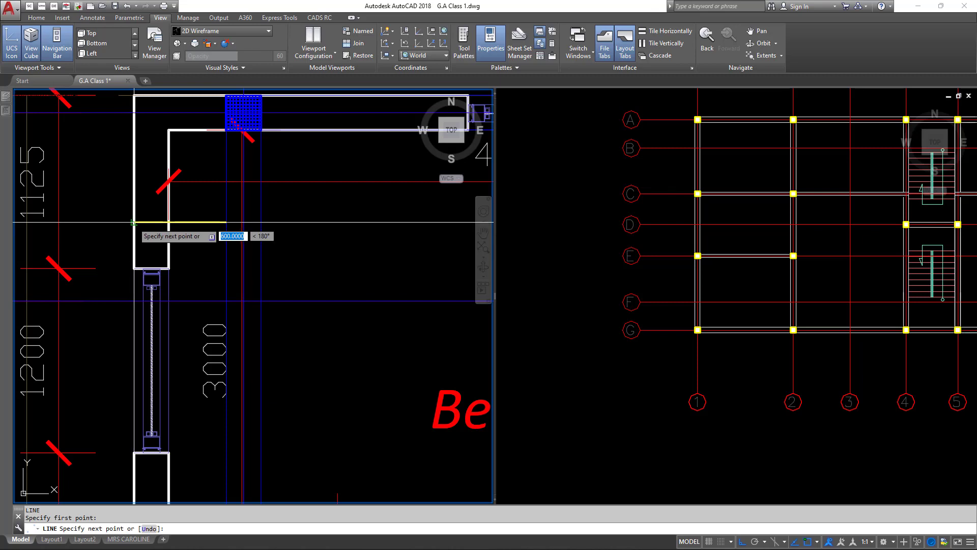
key(Escape)
Copy the grid 1 line and its two beam lines 600 mm horizontally outward, away from grid 2
click(698, 165)
key(Escape)
scroll(698, 164, up, 2)
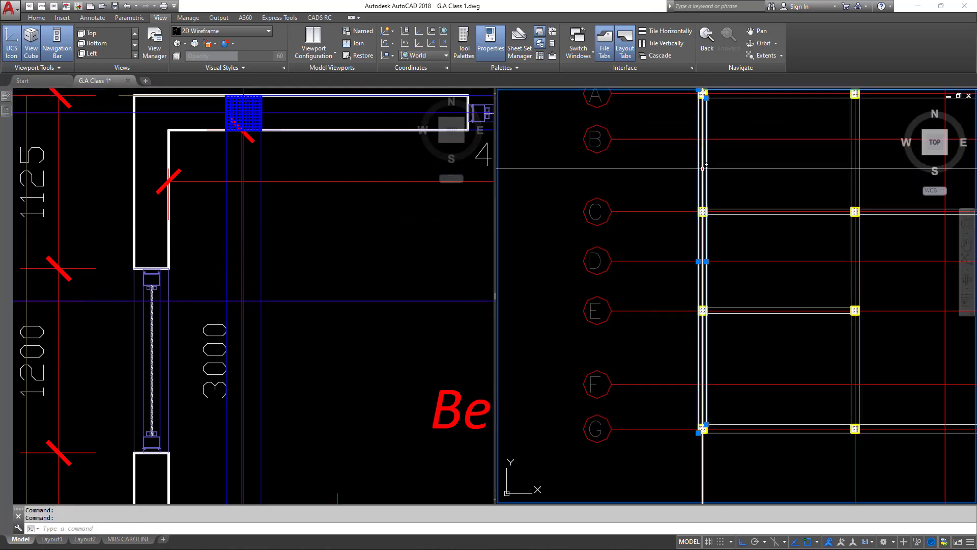
click(717, 170)
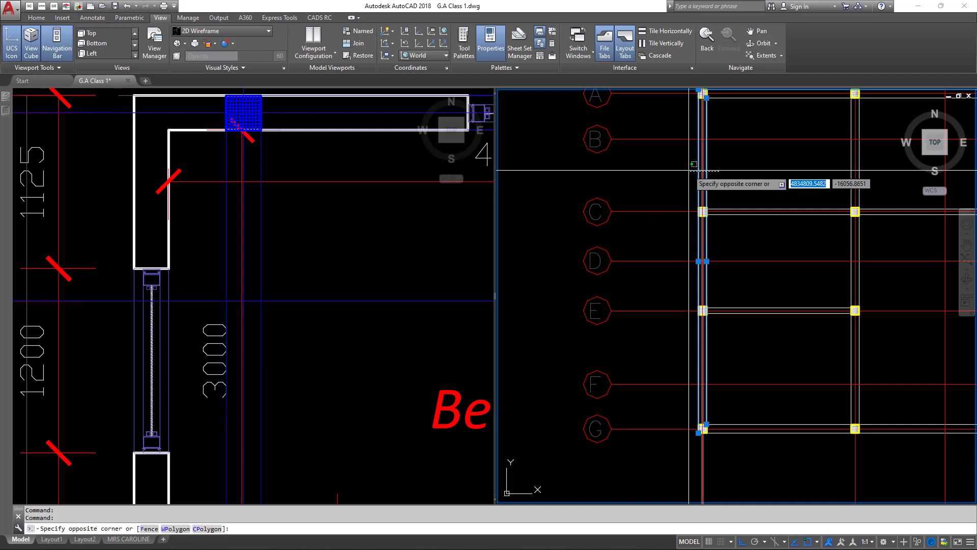
scroll(691, 170, down, 2)
right_click(719, 168)
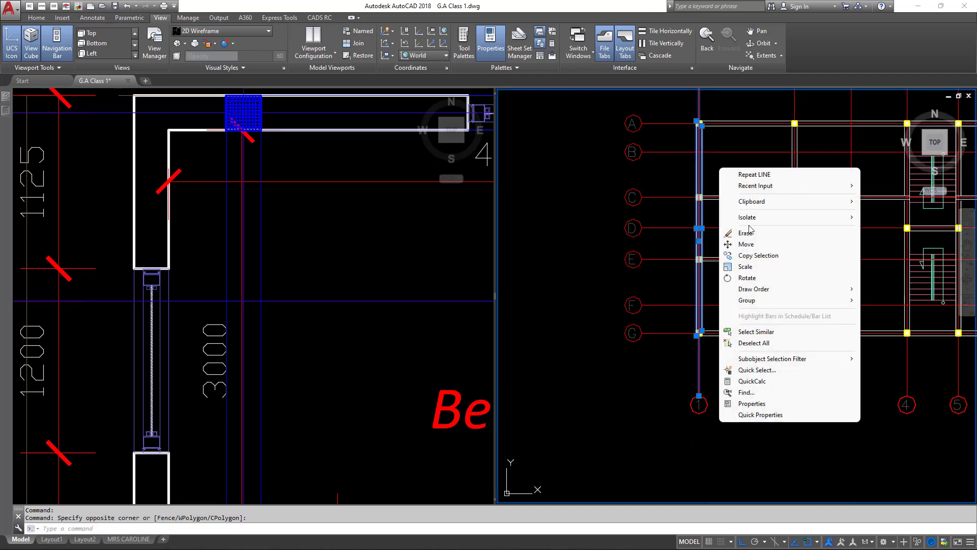
click(759, 255)
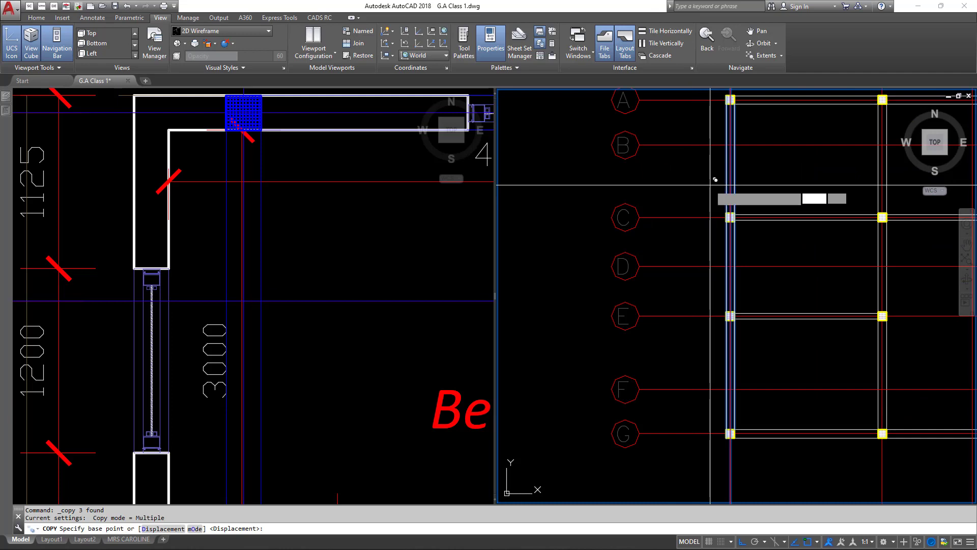
click(711, 186)
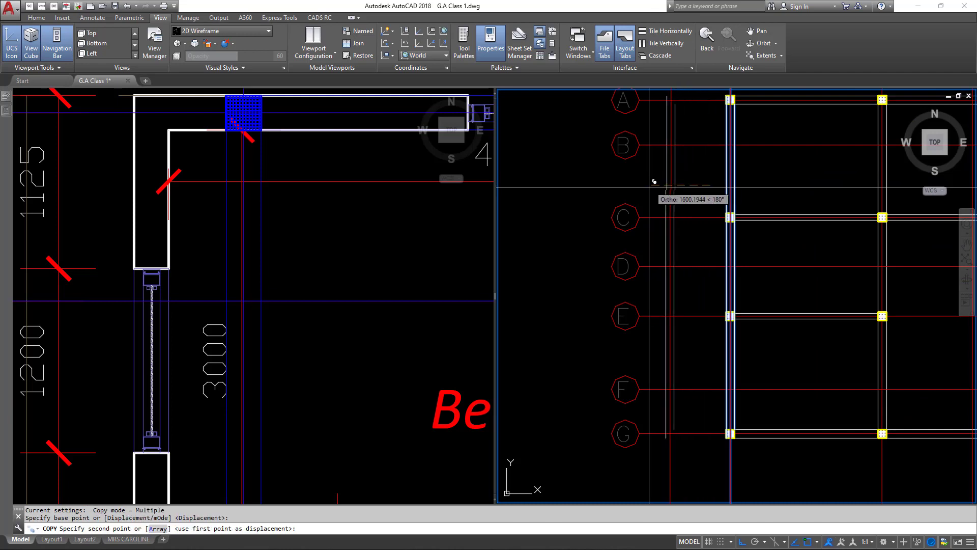
key(Return)
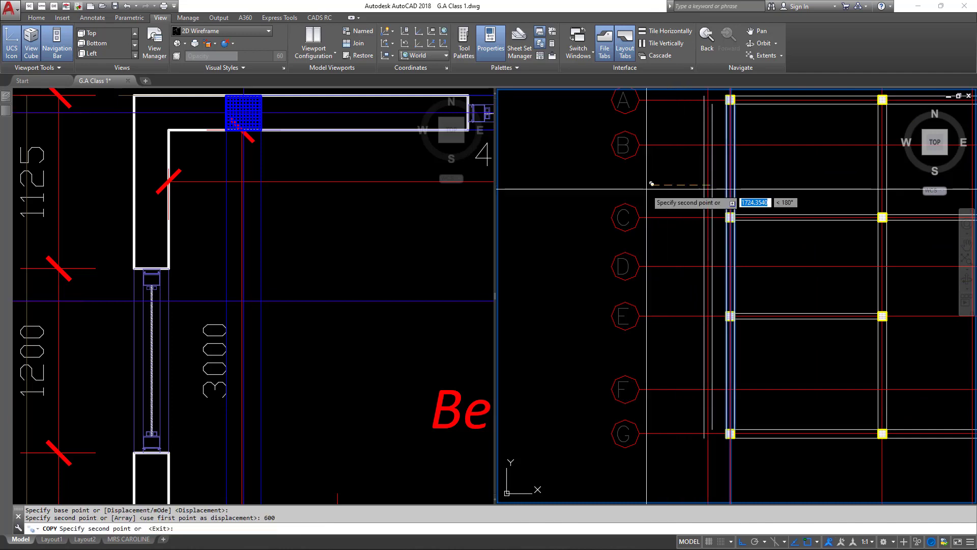
key(Escape)
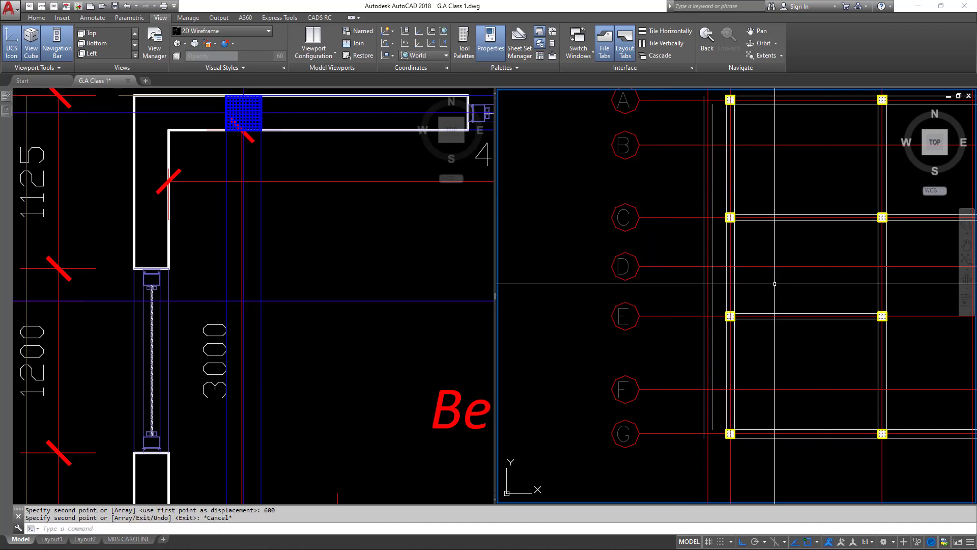
Try to extend the grid A beam lines past grid 1 using all objects as boundaries
middle_drag(765, 255, 733, 253)
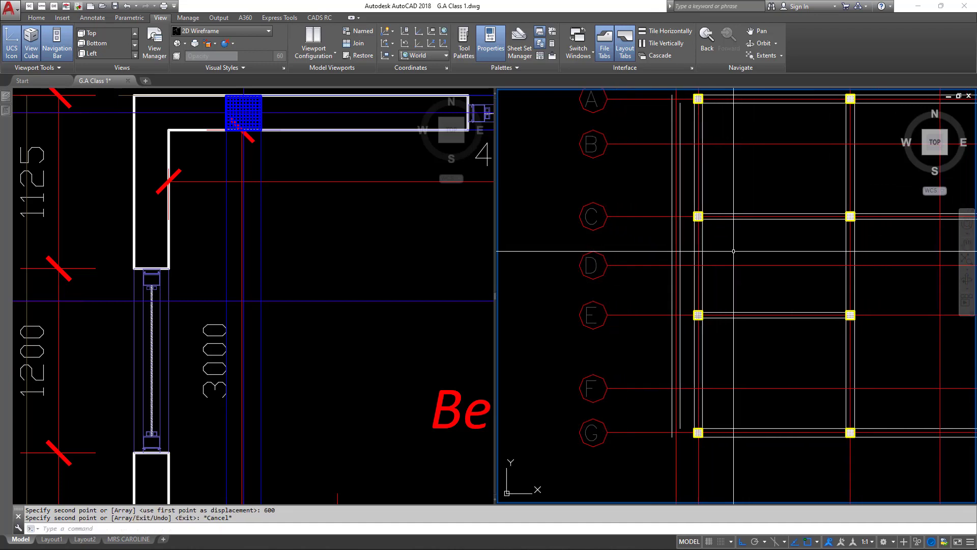
mouse_move(752, 285)
middle_down()
mouse_move(745, 245)
mouse_move(697, 286)
middle_up()
scroll(678, 284, down, 2)
middle_drag(771, 263, 622, 275)
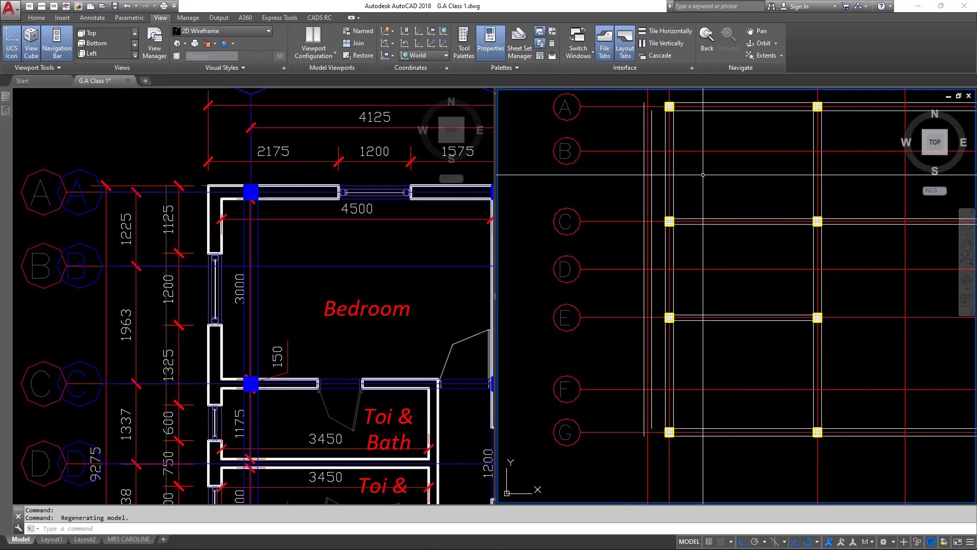
middle_drag(703, 175, 704, 194)
text(x)
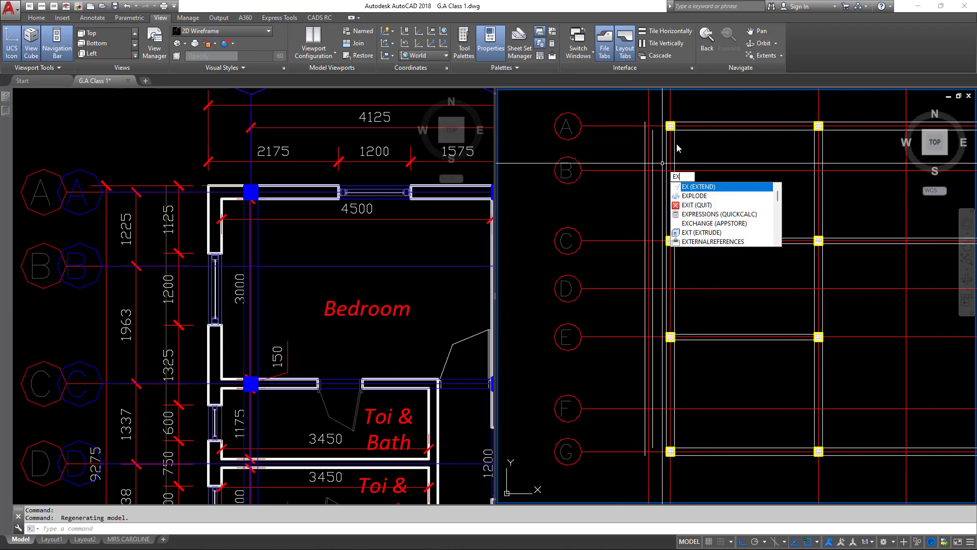
key(Return)
scroll(683, 151, up, 3)
key(Return)
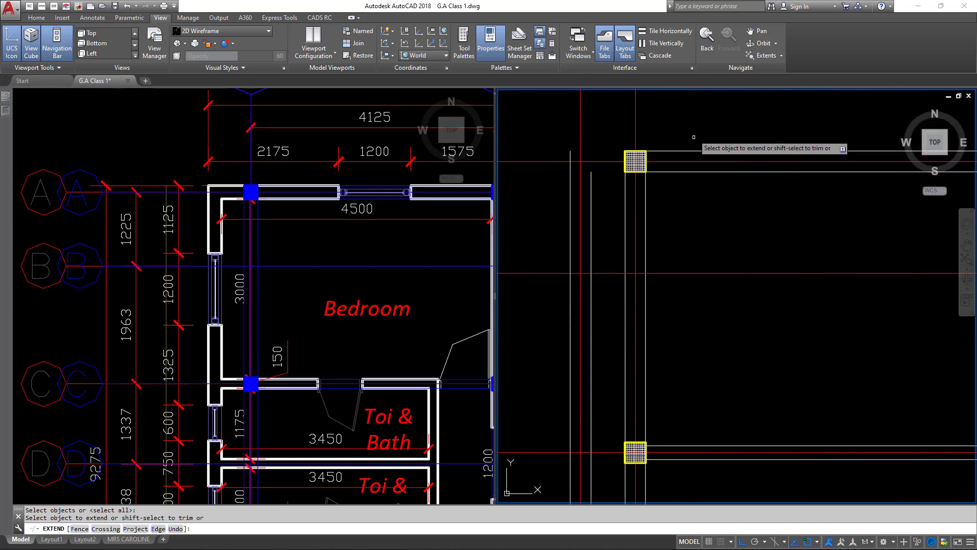
click(693, 137)
click(687, 182)
click(674, 147)
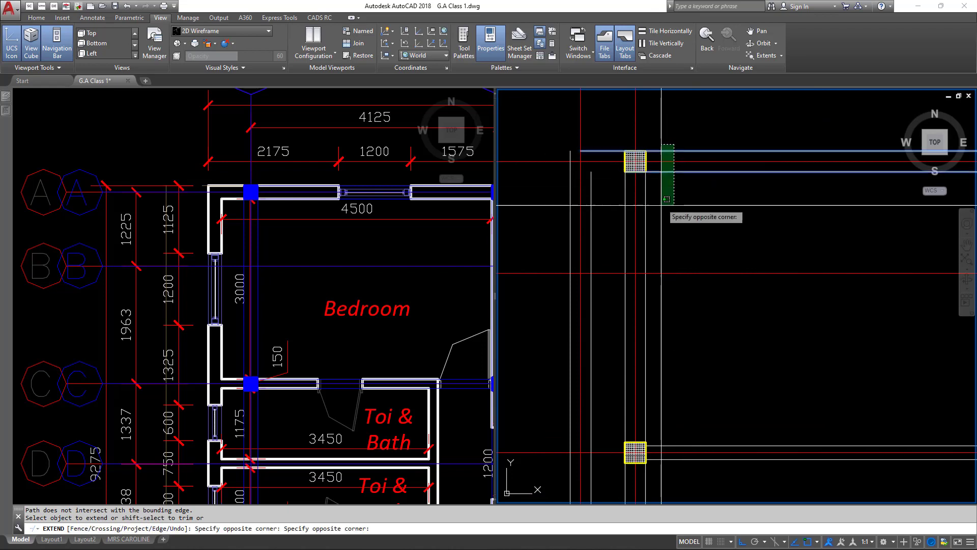
click(662, 202)
key(Return)
Extend the grid A beam lines to the outermost copied beam line, using only that line as the boundary
key(Return)
click(577, 173)
click(557, 198)
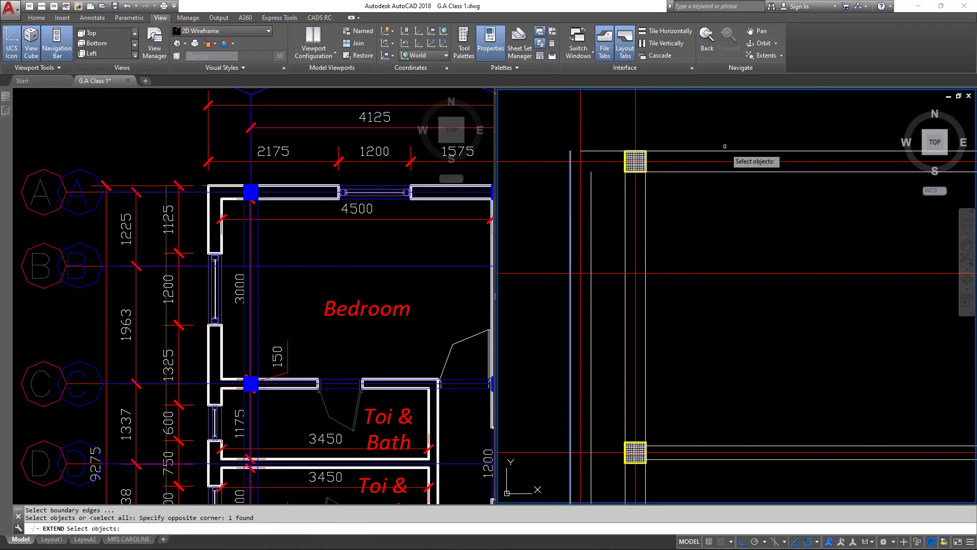
key(Return)
click(724, 145)
click(712, 201)
Extend the beam lines on grids C, E and G to the same outermost copied beam line
scroll(711, 199, down, 4)
middle_drag(708, 294, 720, 208)
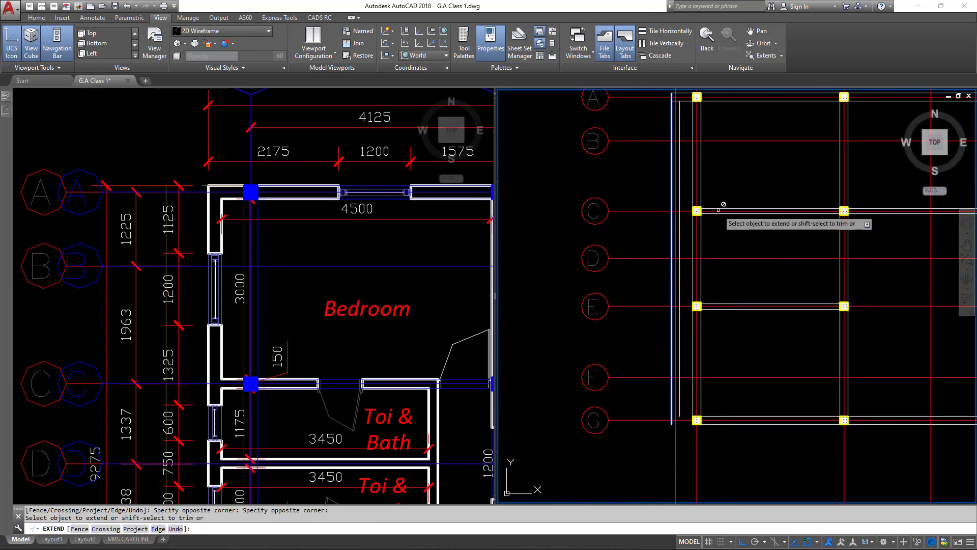
click(722, 211)
middle_drag(741, 291, 744, 236)
click(744, 237)
click(733, 276)
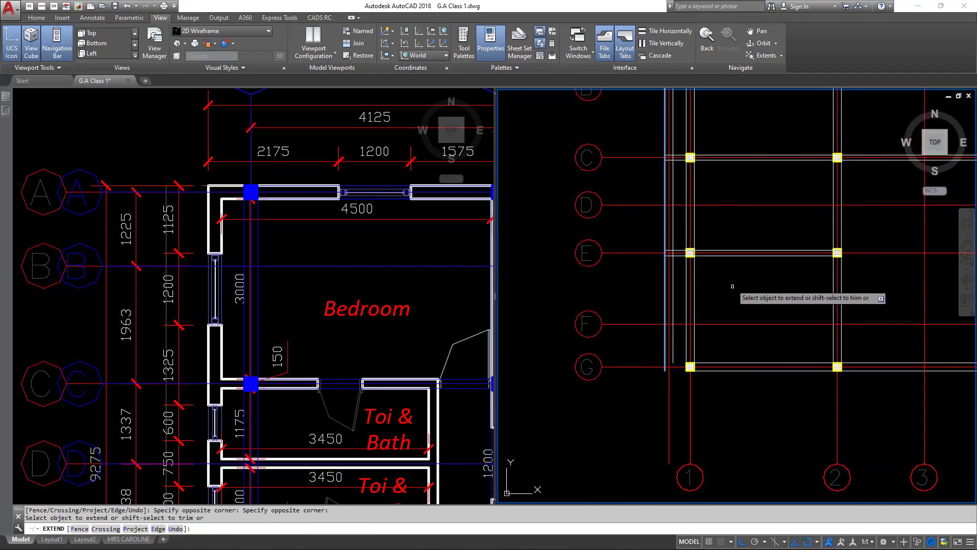
click(735, 340)
click(718, 377)
key(Return)
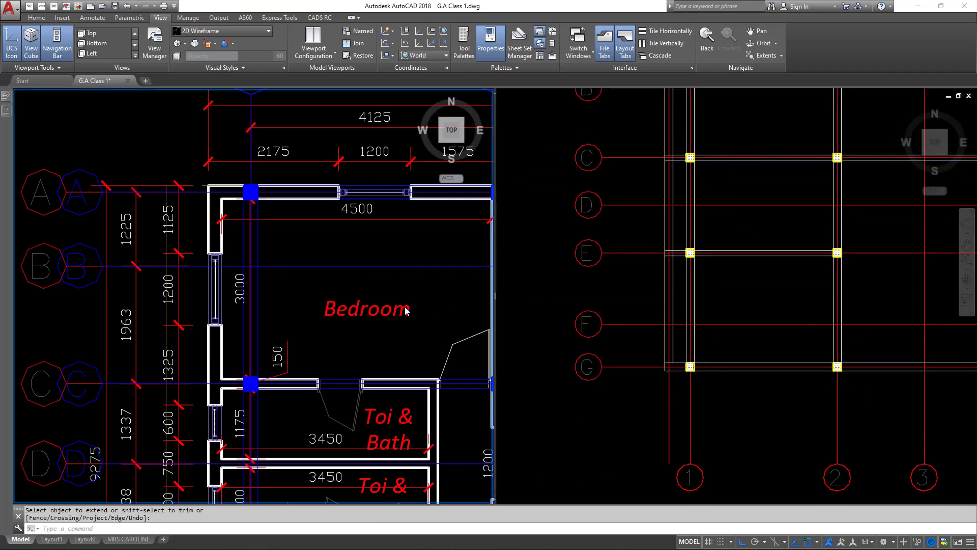
Compare the extended beams beside grid 1 with the bedroom and toilet walls on the overlaid first floor plan
click(405, 309)
scroll(330, 250, down, 2)
scroll(308, 385, up, 1)
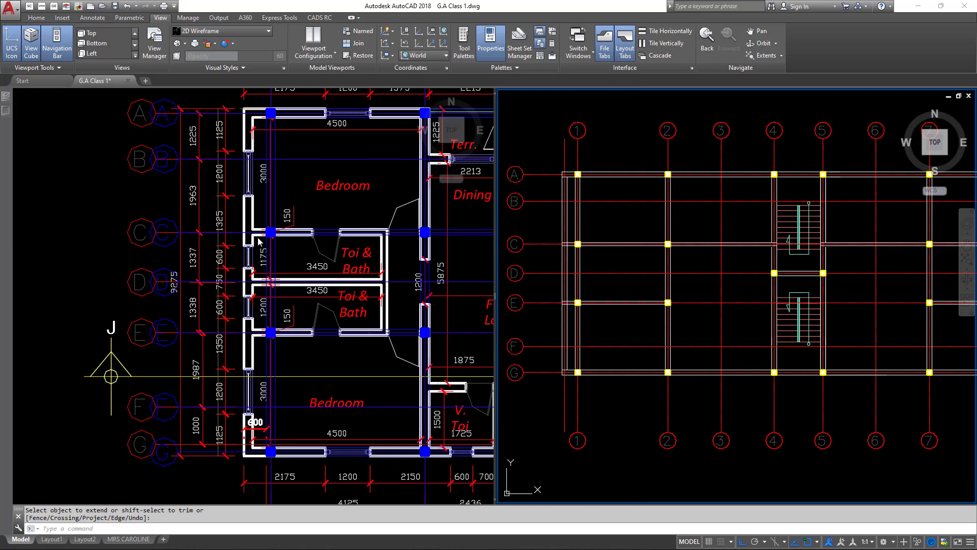
click(259, 242)
right_click(362, 248)
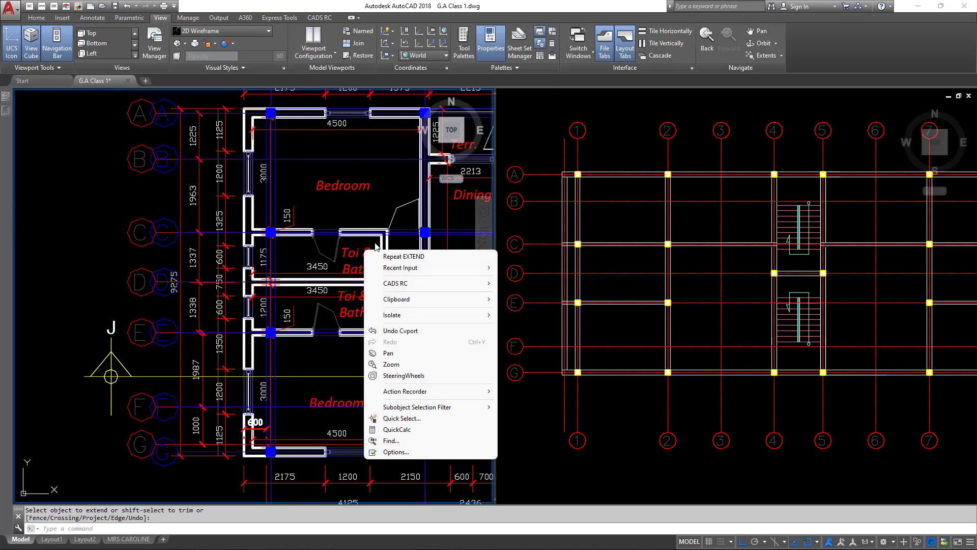
click(347, 203)
click(462, 214)
click(600, 221)
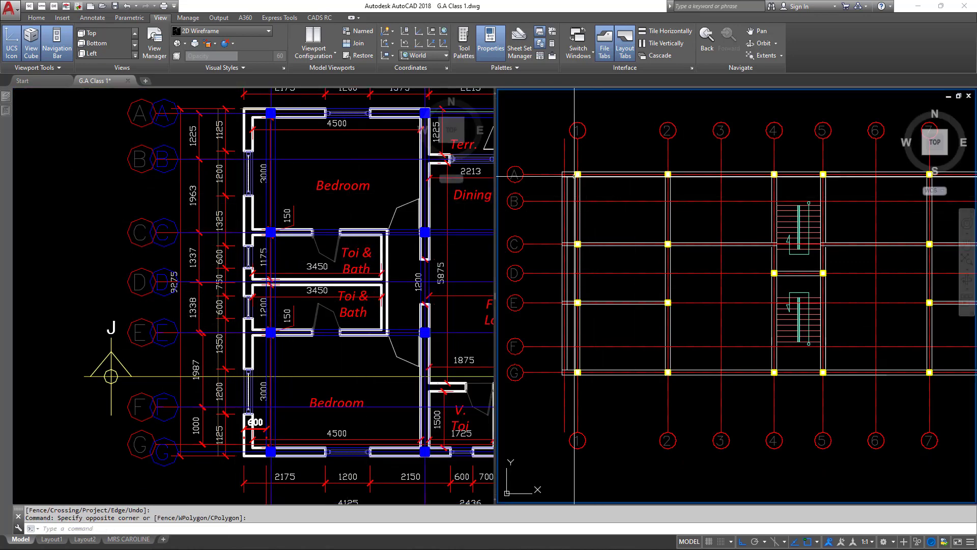
Copy the upper grid 1 bubble and its number onto the upper end of the copied grid line
middle_drag(548, 251, 601, 252)
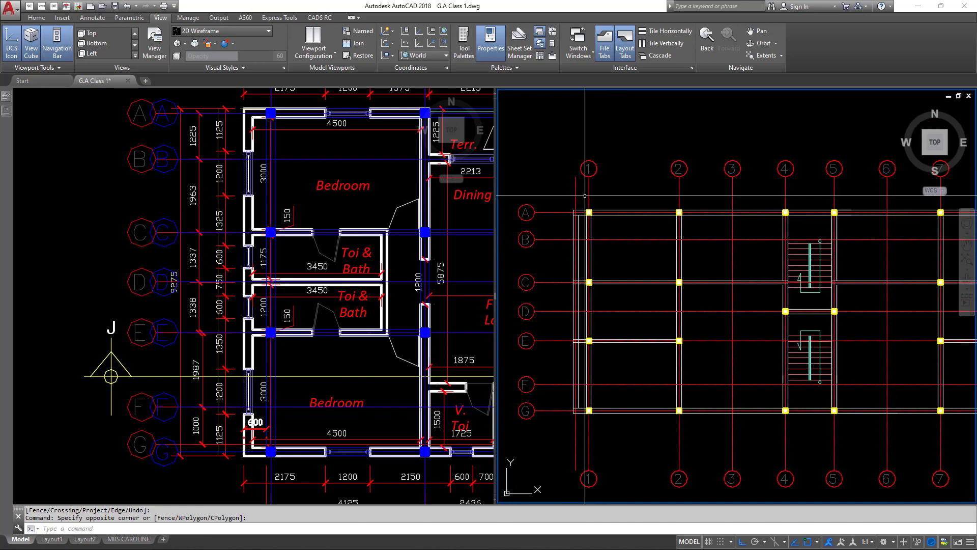
scroll(561, 142, up, 6)
click(622, 168)
click(712, 285)
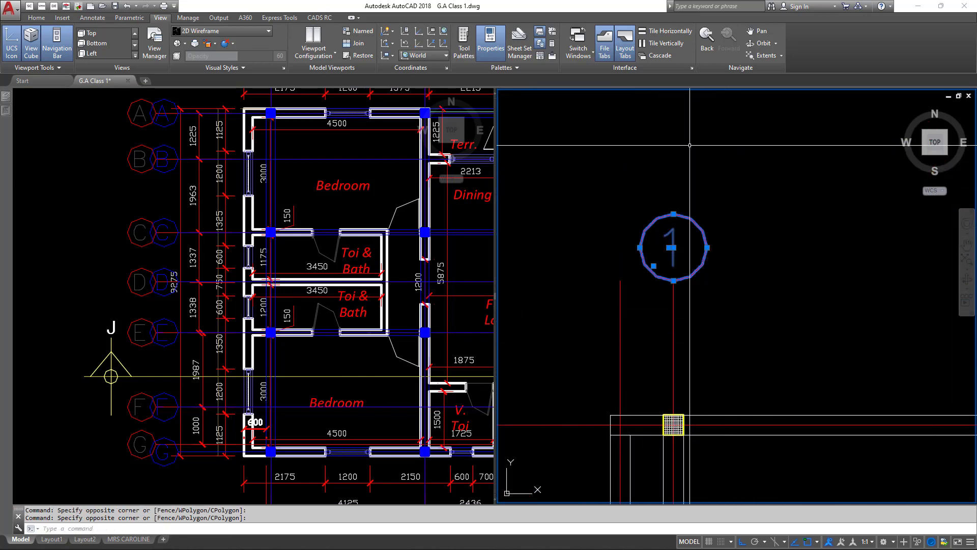
right_click(690, 145)
click(743, 237)
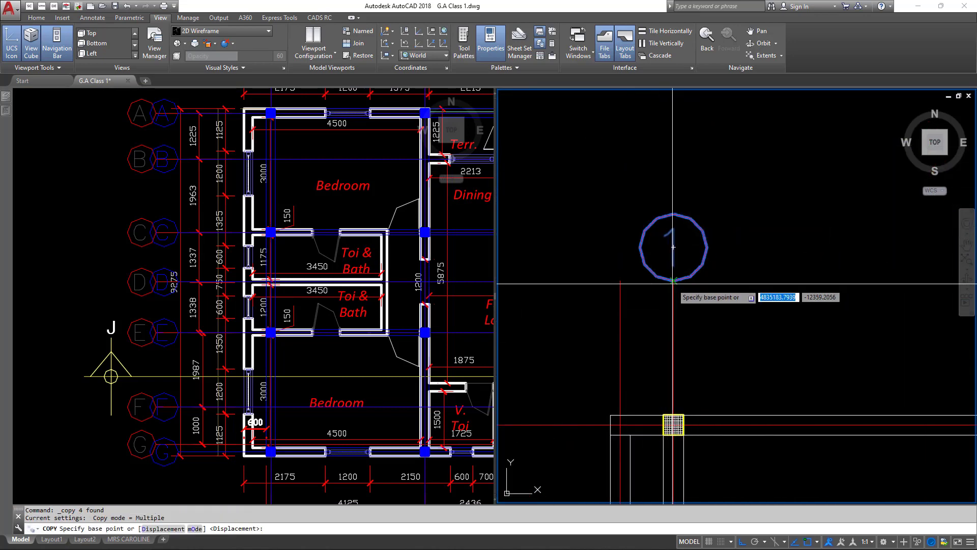
click(673, 281)
click(620, 281)
key(Escape)
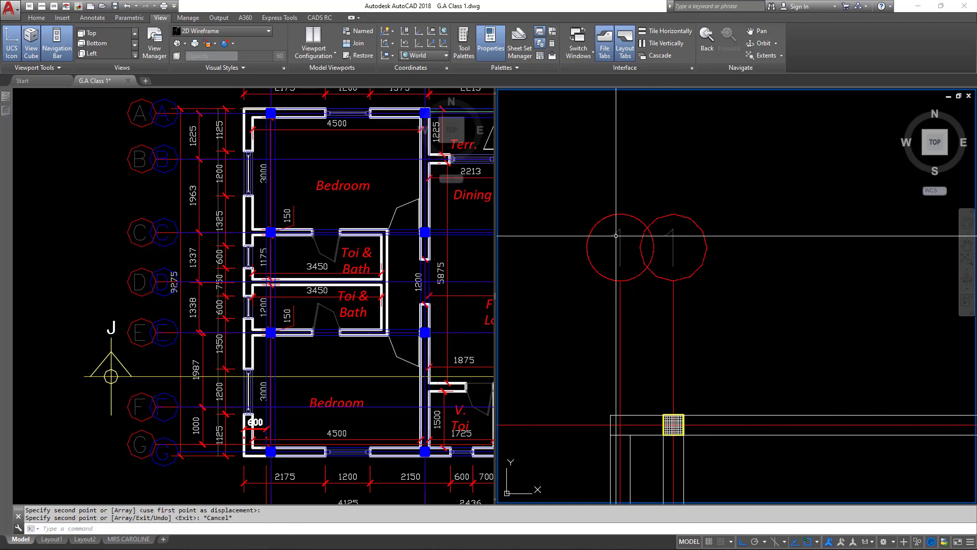
Relabel the copied upper grid bubble as 1'
double_click(617, 247)
scroll(700, 205, down, 5)
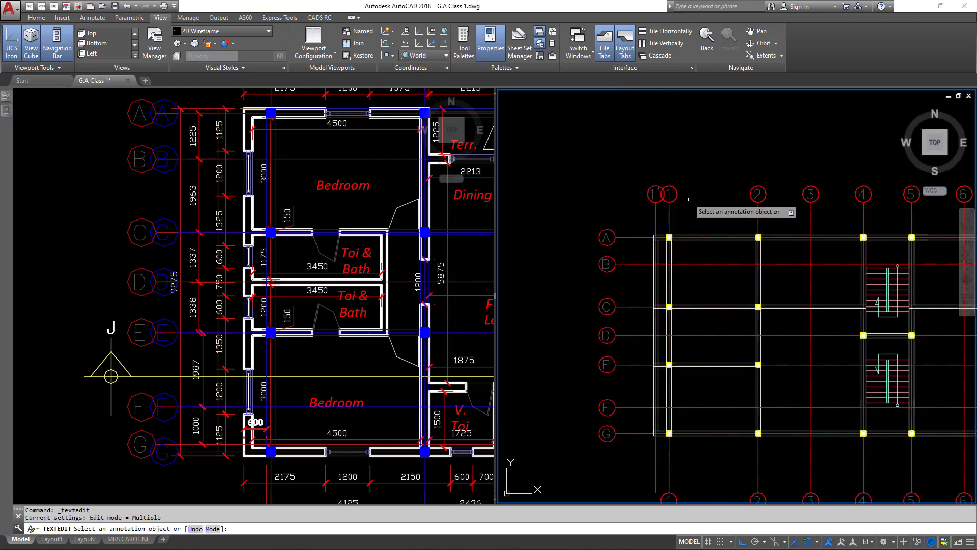
scroll(700, 205, down, 2)
Copy the lower grid 1 bubble and its number onto the lower end of the copied grid line
scroll(795, 394, up, 10)
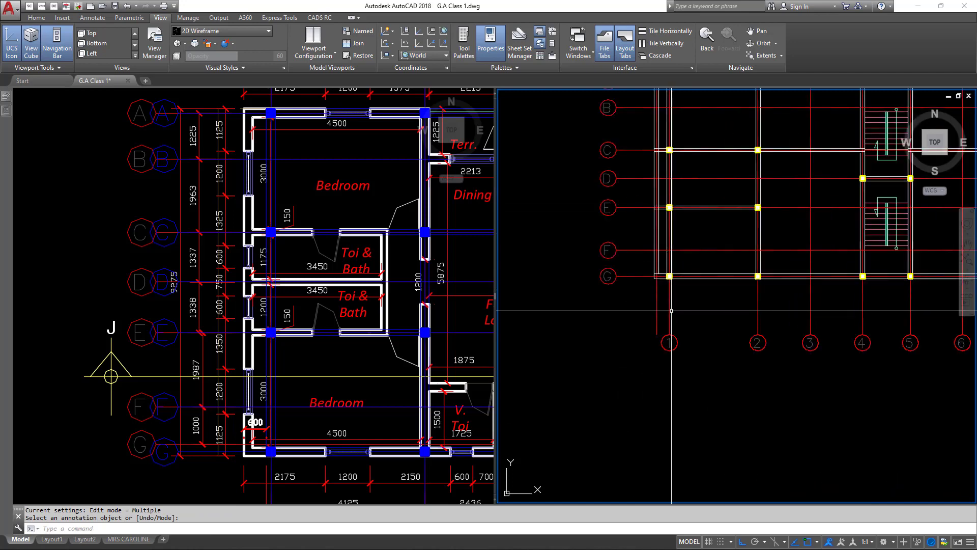
click(795, 395)
text(cp)
key(space)
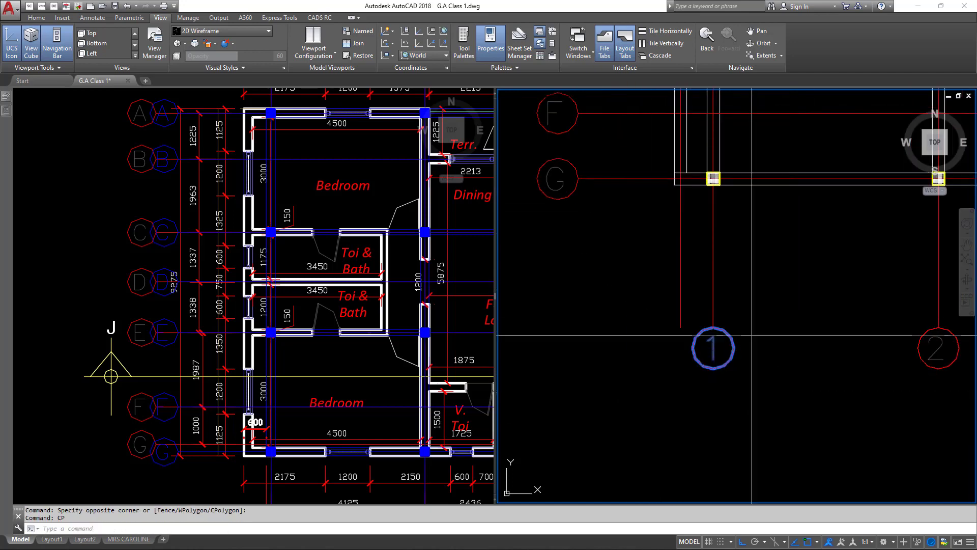
click(713, 275)
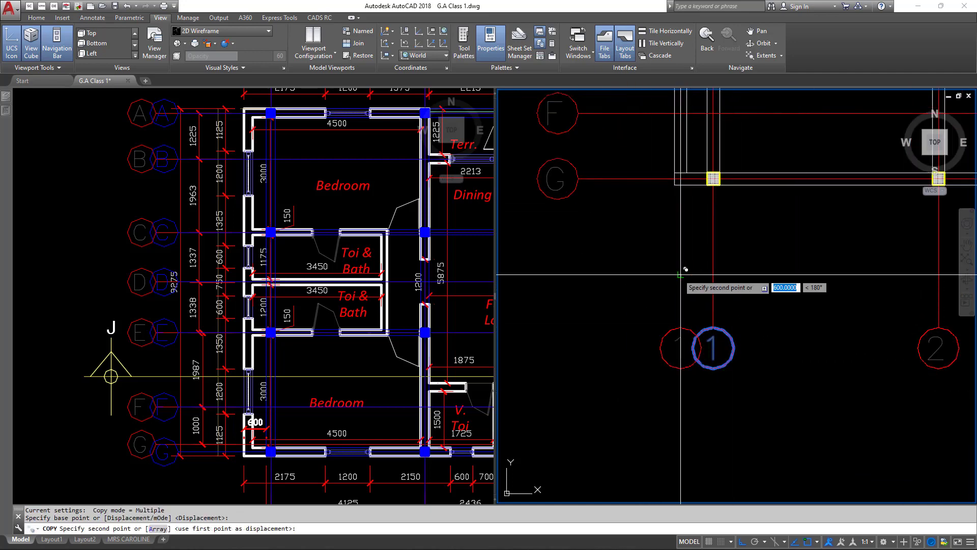
click(679, 283)
key(Return)
Relabel the copied lower grid bubble as 1'
double_click(680, 346)
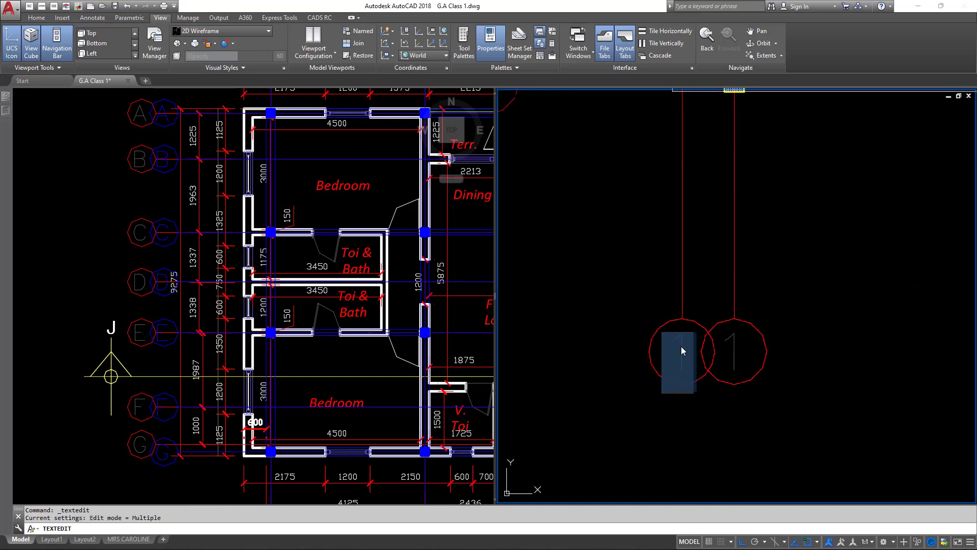
scroll(682, 346, up, 2)
click(835, 282)
key(Escape)
scroll(835, 282, down, 4)
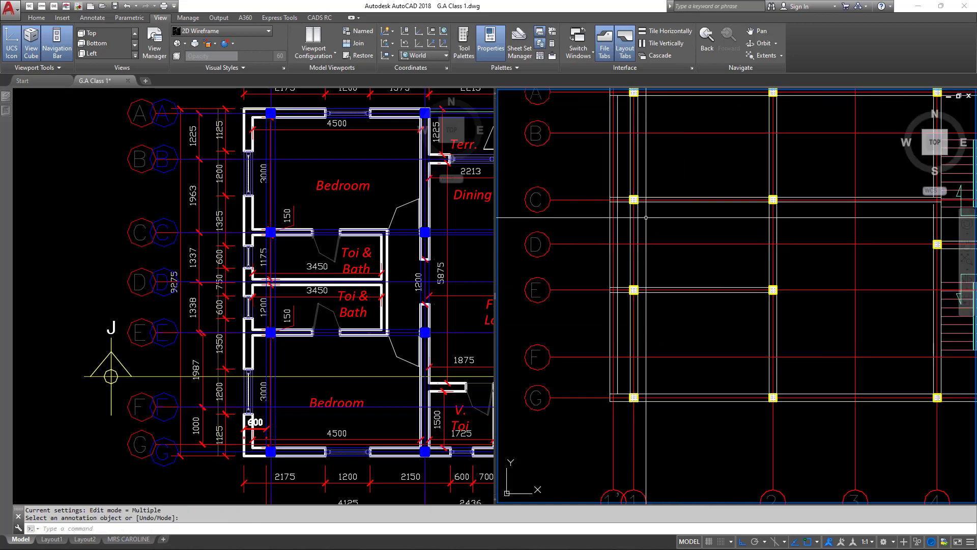
Compare the first floor general arrangement copy with the surrounding ground floor, first floor and roof plans
middle_drag(733, 186, 713, 175)
scroll(714, 175, down, 5)
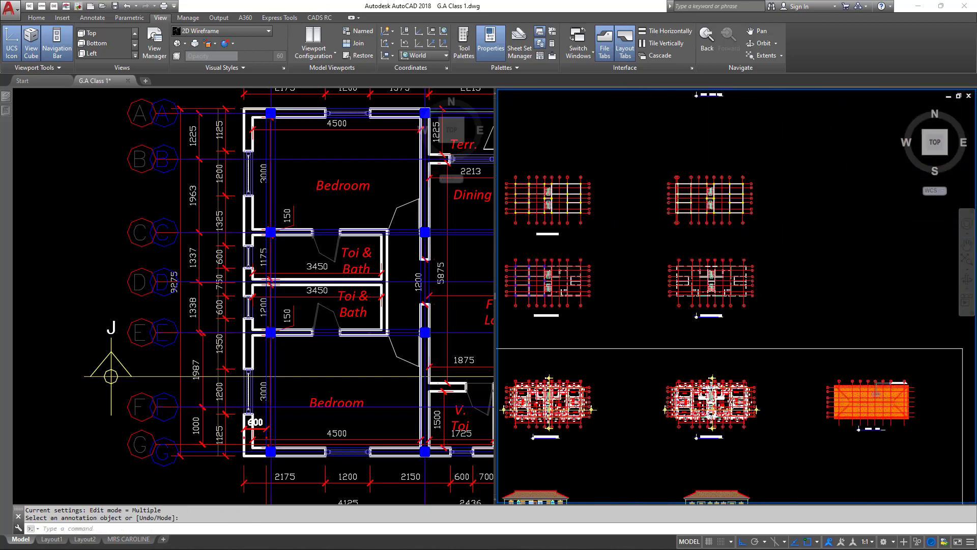
scroll(651, 207, up, 4)
middle_drag(652, 208, 763, 178)
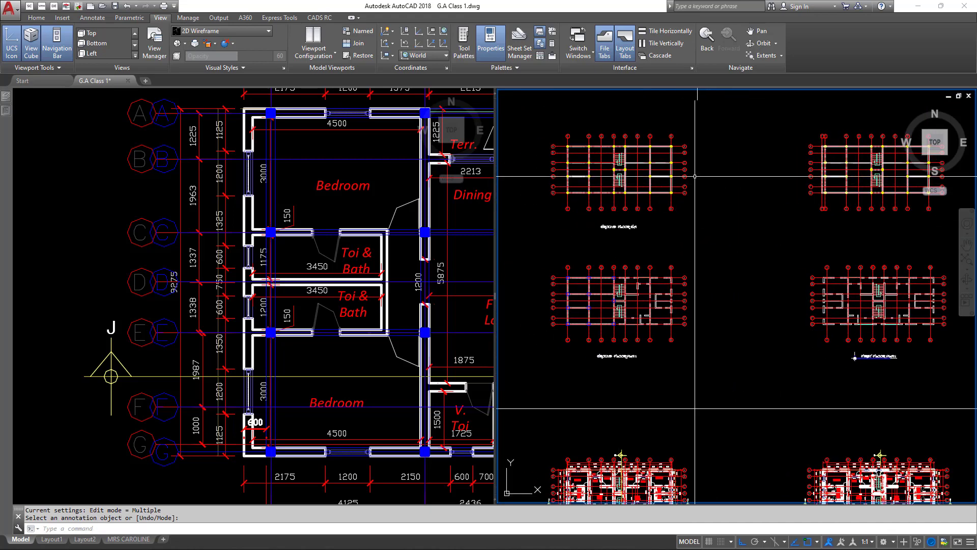
middle_drag(632, 159, 508, 164)
scroll(738, 168, down, 3)
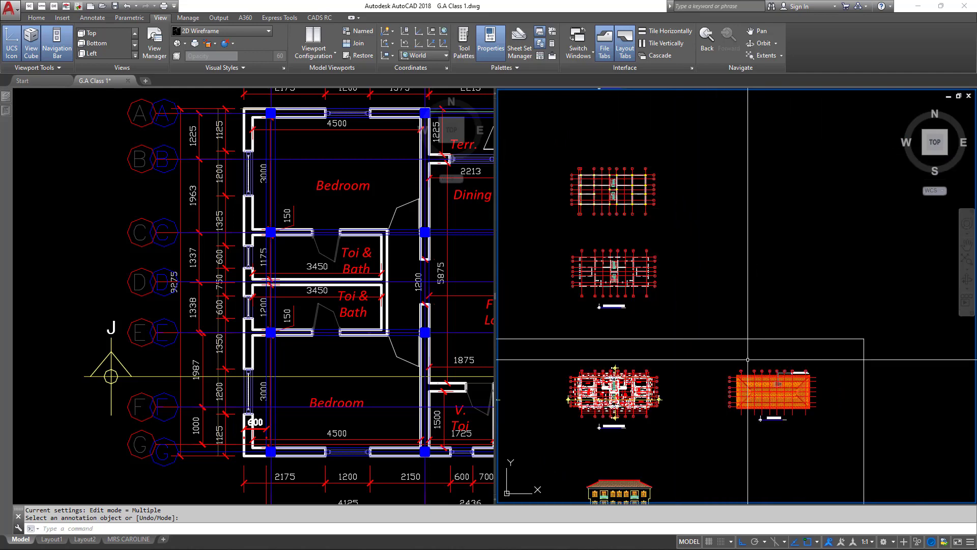
scroll(771, 394, up, 4)
scroll(754, 397, down, 4)
scroll(754, 397, up, 3)
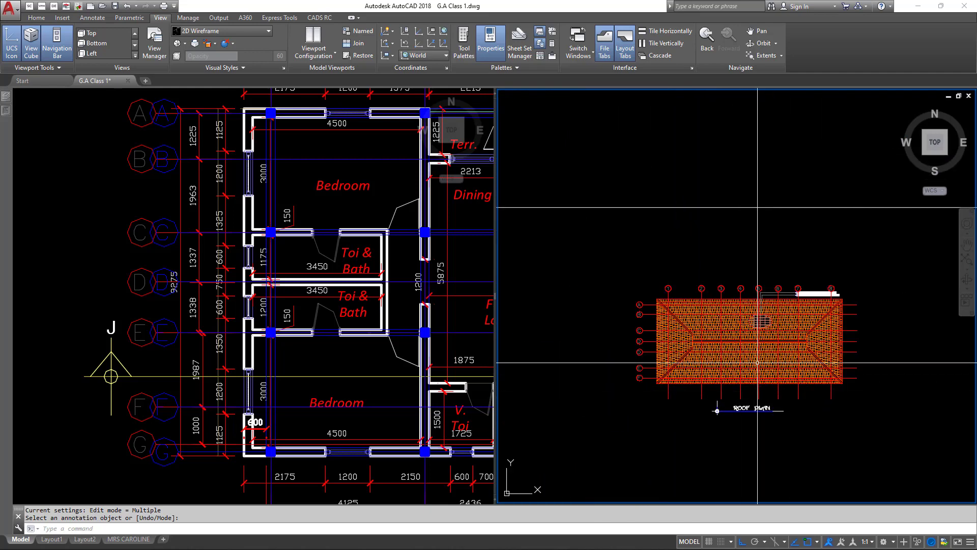
scroll(754, 397, down, 3)
scroll(670, 189, up, 2)
scroll(670, 189, up, 3)
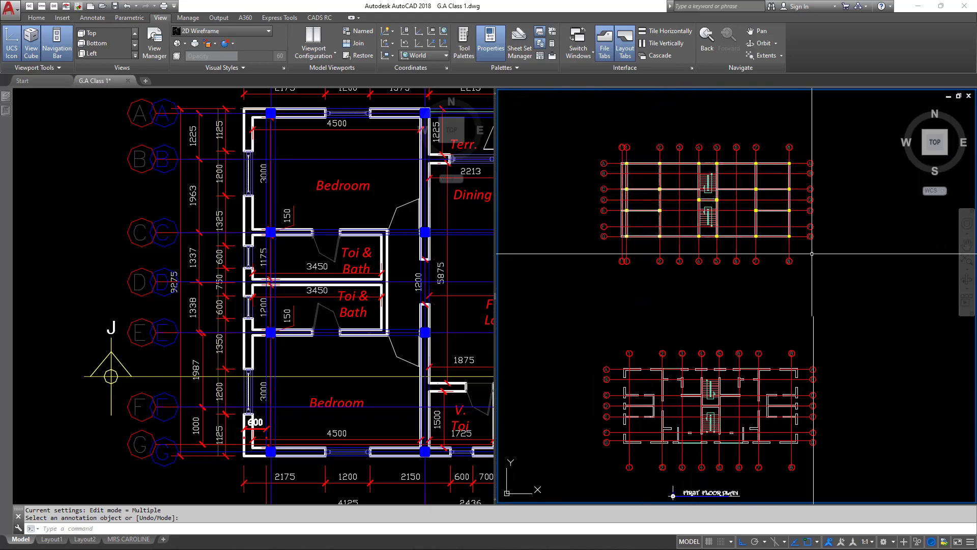
middle_drag(812, 254, 698, 253)
middle_drag(624, 197, 725, 249)
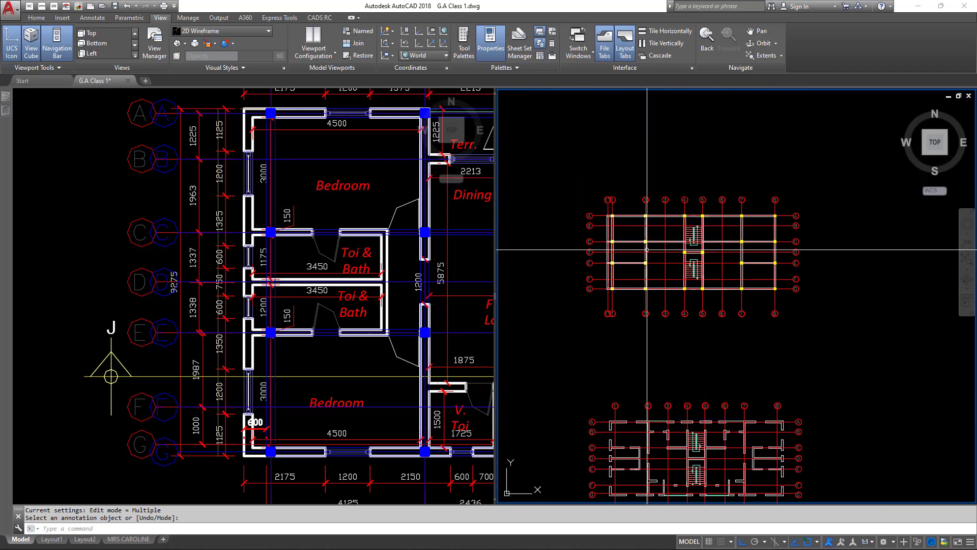
Examine the projecting beams and the column around the grid A and grid 1 corner of the first floor arrangement
click(403, 299)
click(600, 262)
scroll(597, 258, up, 4)
scroll(657, 158, up, 6)
middle_drag(601, 136, 757, 178)
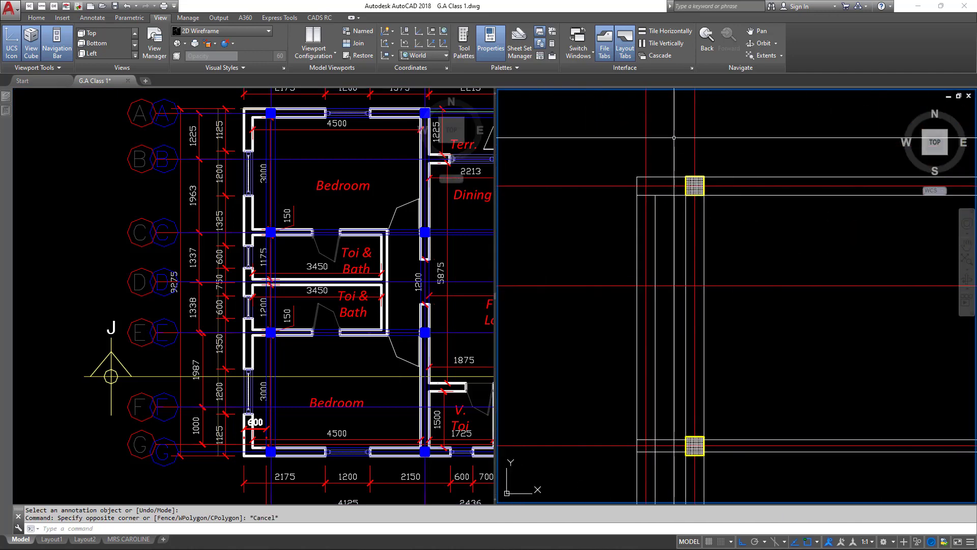
scroll(693, 180, up, 2)
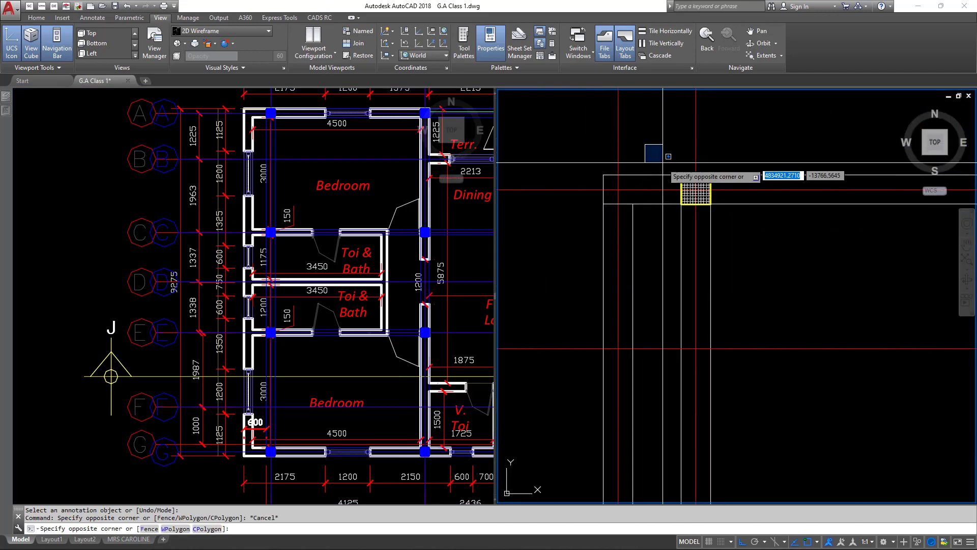
key(Escape)
scroll(703, 167, down, 5)
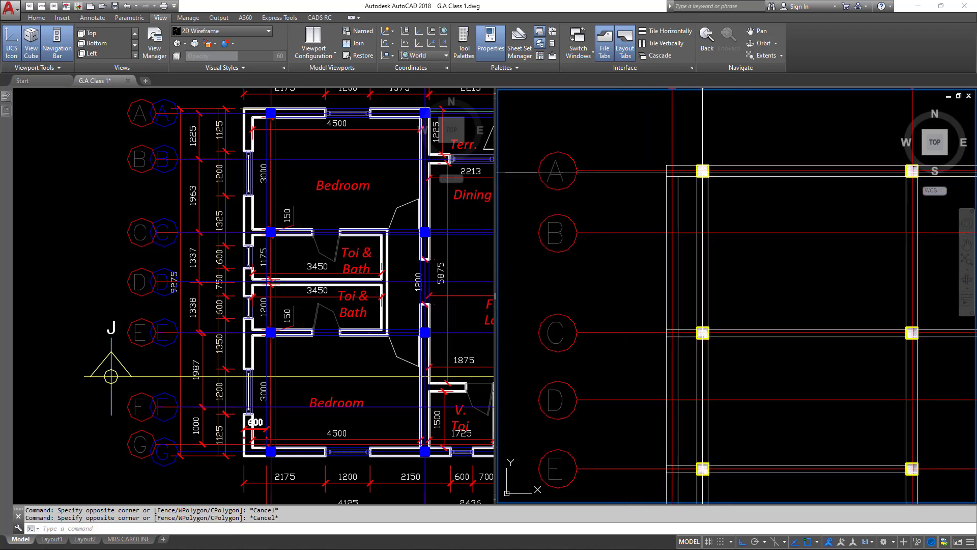
scroll(703, 167, up, 5)
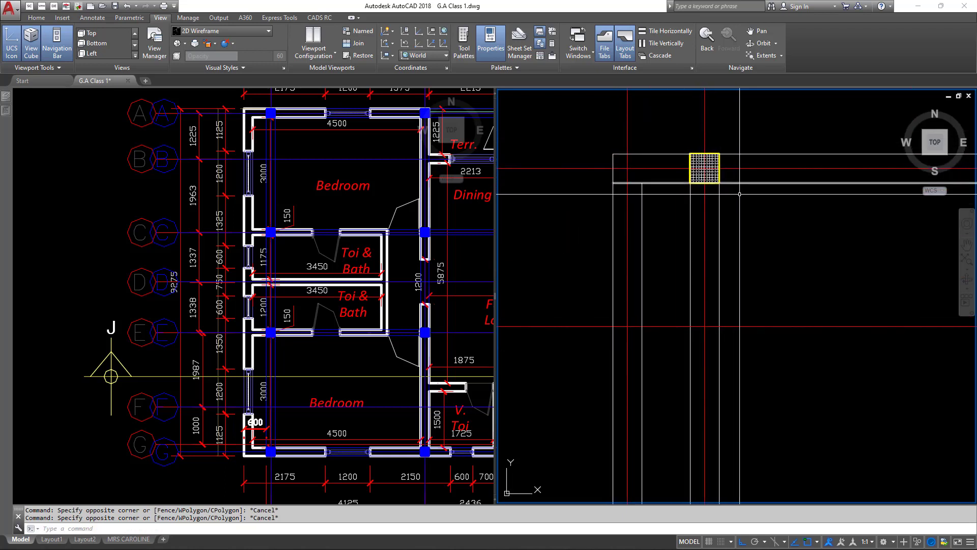
scroll(713, 169, down, 2)
scroll(694, 167, down, 3)
scroll(708, 168, up, 3)
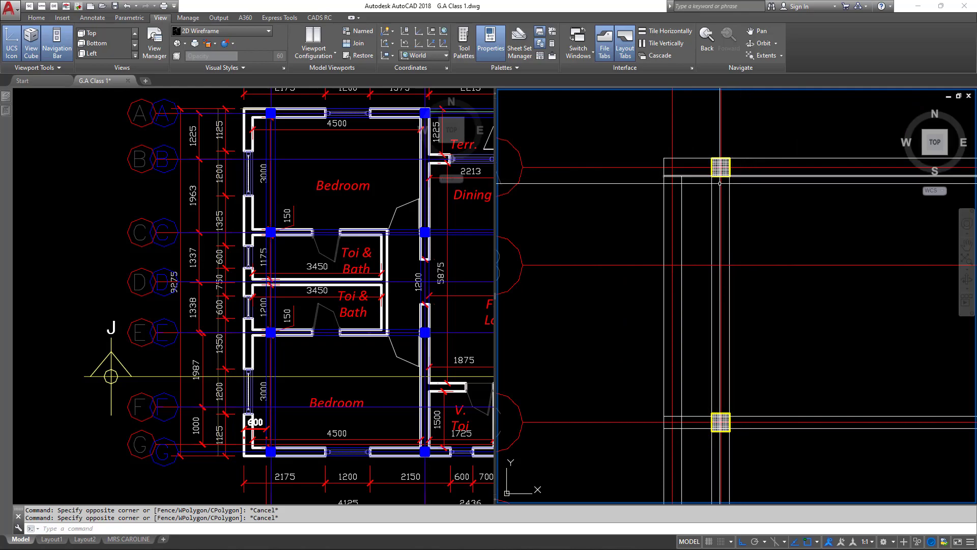
Switch to ProtaStructure to inspect the projecting slab, beams and columns along grid 1' in the 3D model, and return to AutoCAD
click(650, 537)
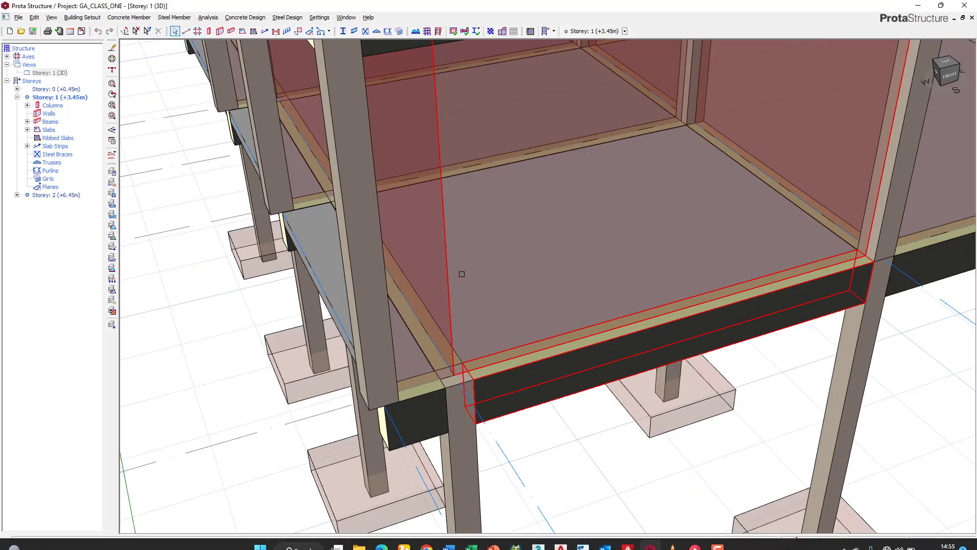
scroll(461, 273, down, 2)
mouse_move(372, 285)
shift+middle_down()
mouse_move(433, 282)
mouse_move(391, 315)
mouse_move(384, 368)
mouse_move(369, 367)
shift+middle_up()
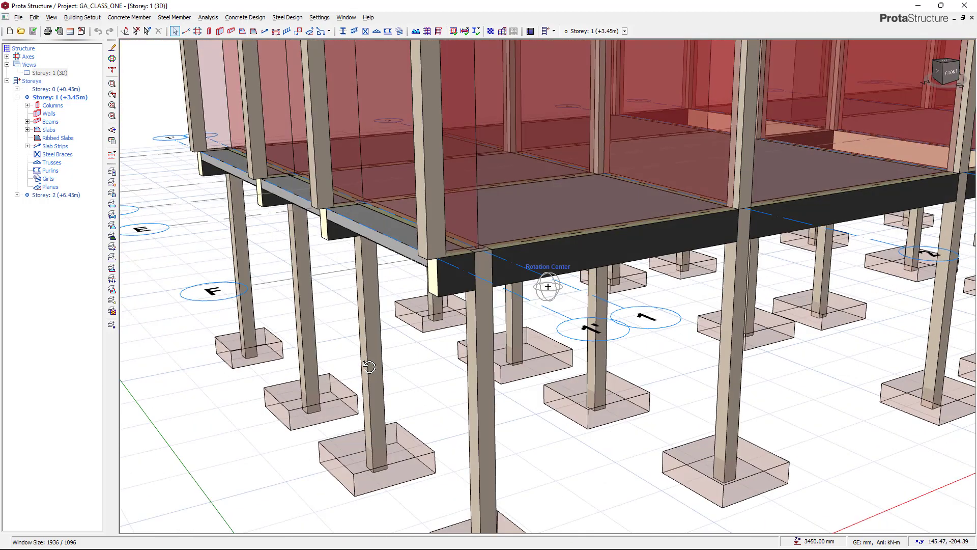
scroll(363, 234, up, 3)
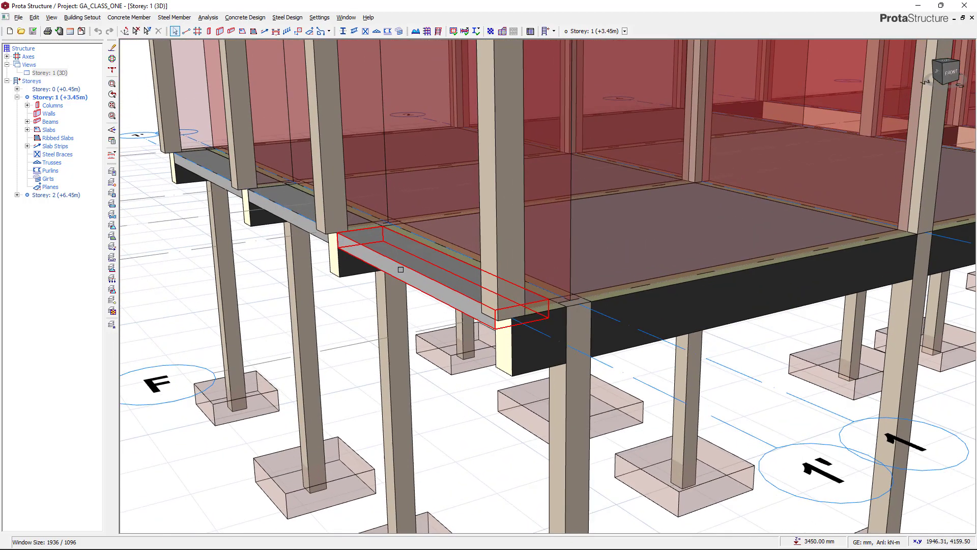
middle_drag(405, 231, 425, 273)
scroll(418, 259, up, 2)
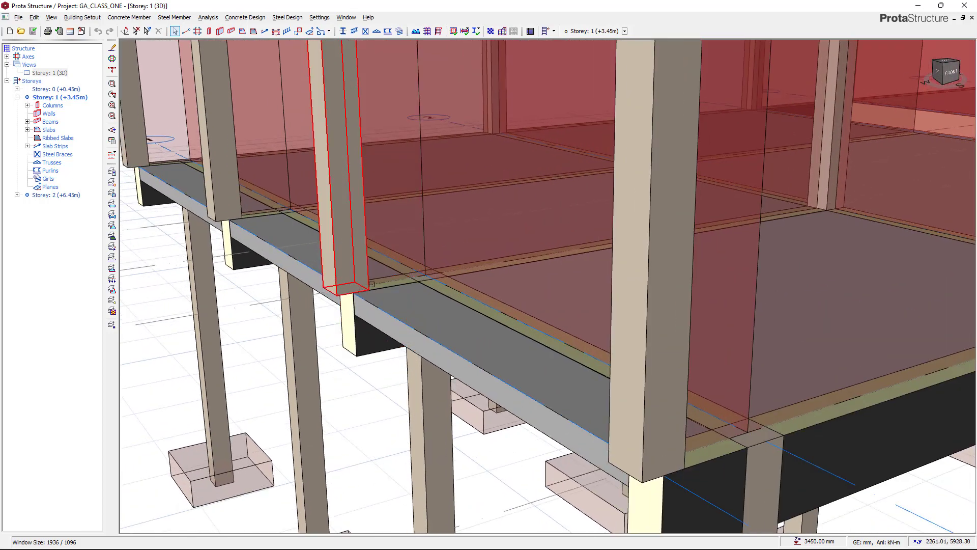
scroll(345, 290, down, 5)
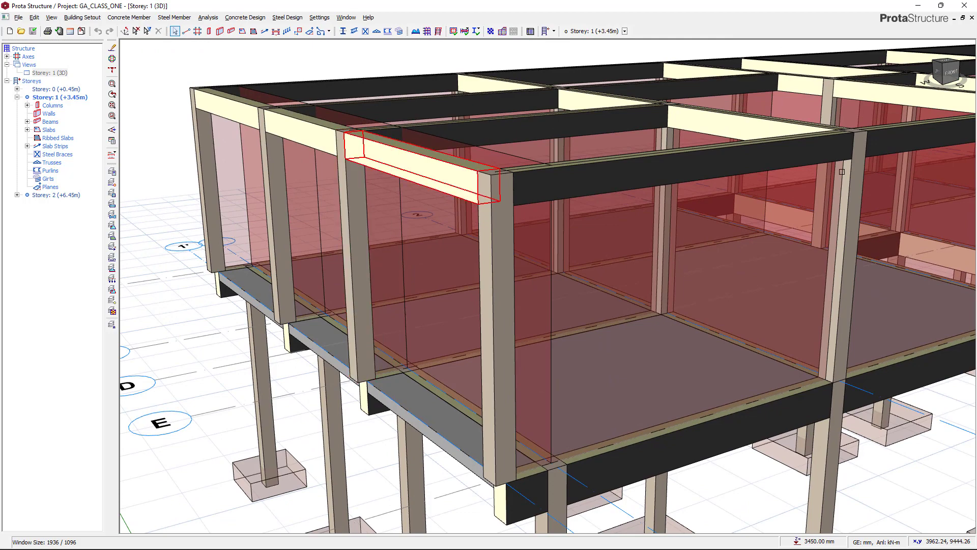
click(916, 7)
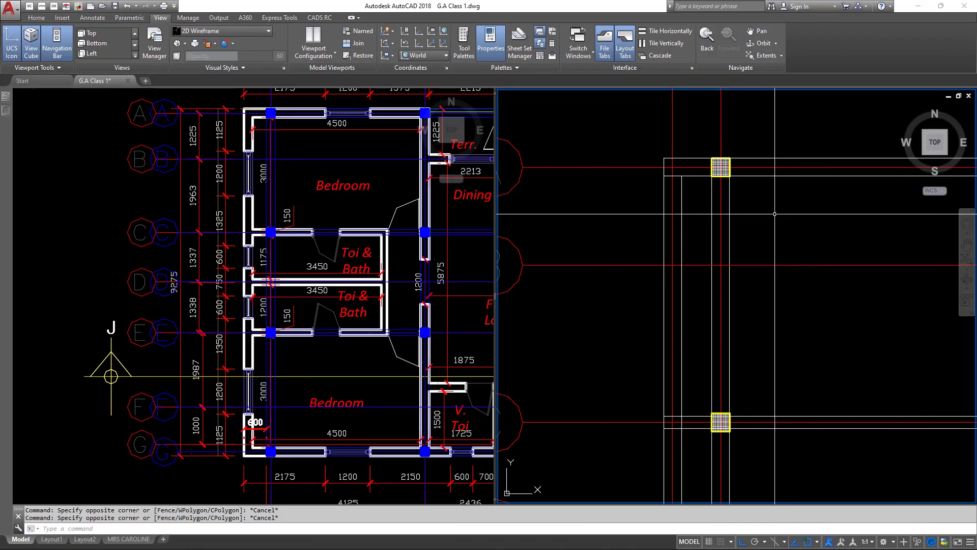
Copy the hatched column at grids A and 1 600 mm left onto grid 1'
key(Escape)
scroll(700, 188, up, 3)
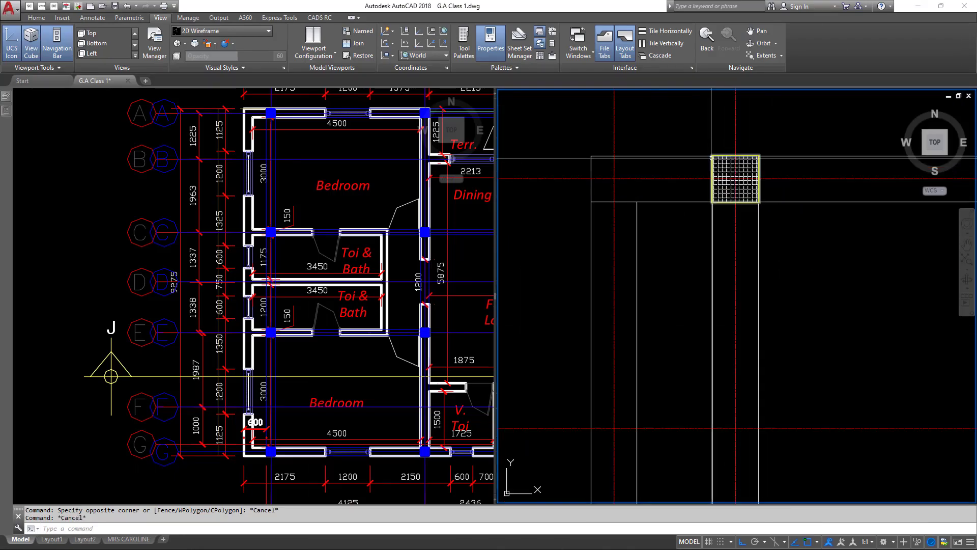
click(679, 125)
click(814, 258)
text(co)
key(Return)
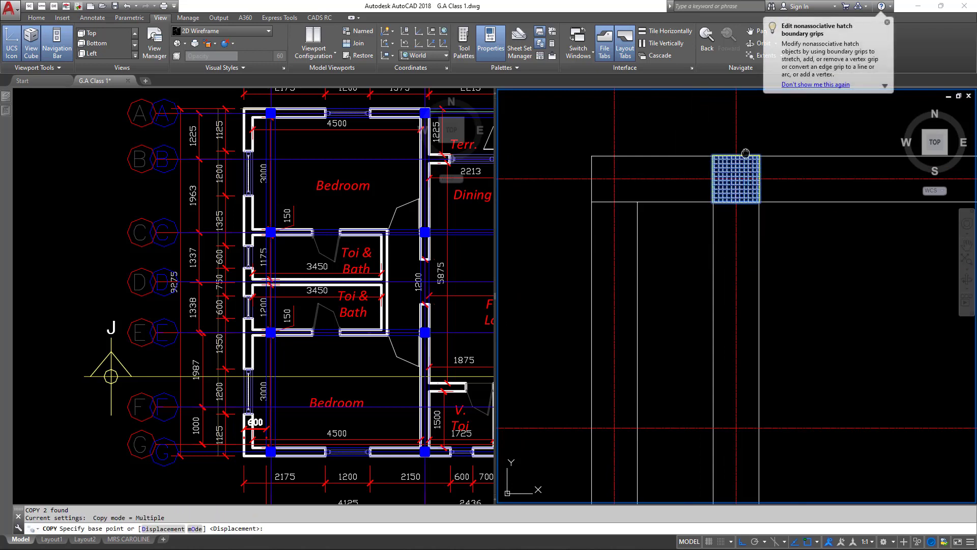
middle_drag(746, 153, 762, 220)
click(753, 174)
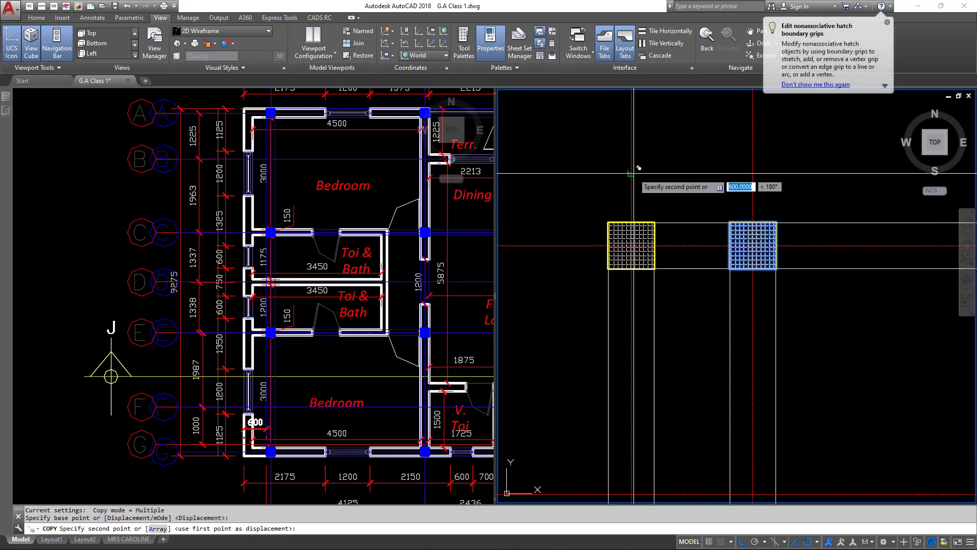
click(631, 173)
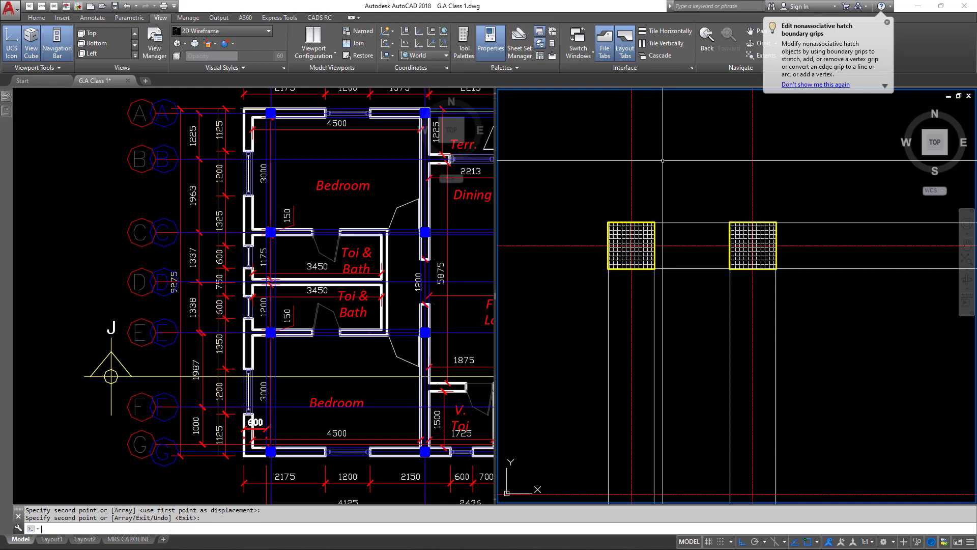
key(Return)
Erase the hatch inside the original column at grids A and 1
mouse_move(752, 254)
middle_down()
mouse_move(725, 215)
mouse_move(683, 241)
mouse_move(687, 232)
middle_up()
click(735, 215)
text(e)
key(Return)
Put the unhatched column outline at A/1 and its selected beam line on layer 0, coloured Blue with a 0.30 mm lineweight
scroll(693, 214, up, 2)
click(705, 214)
click(685, 225)
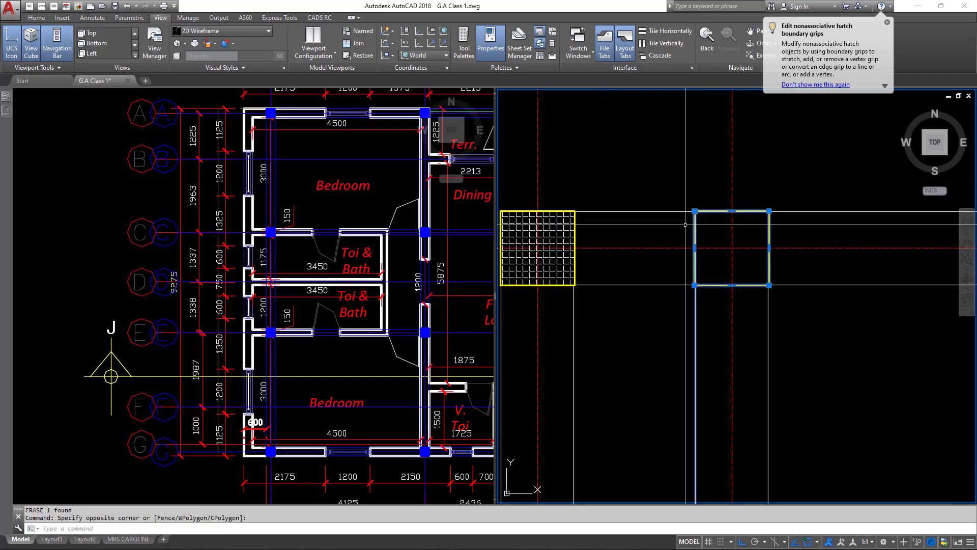
click(37, 18)
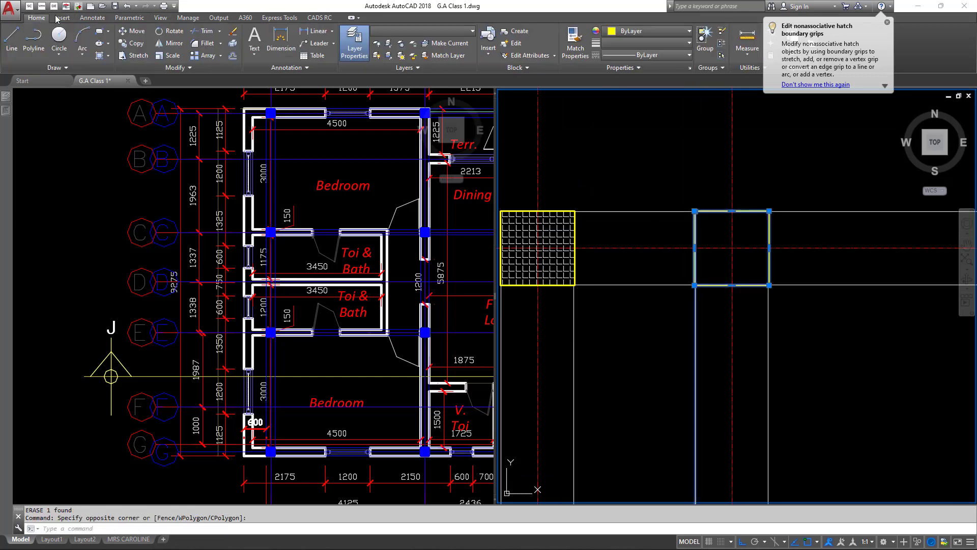
click(388, 31)
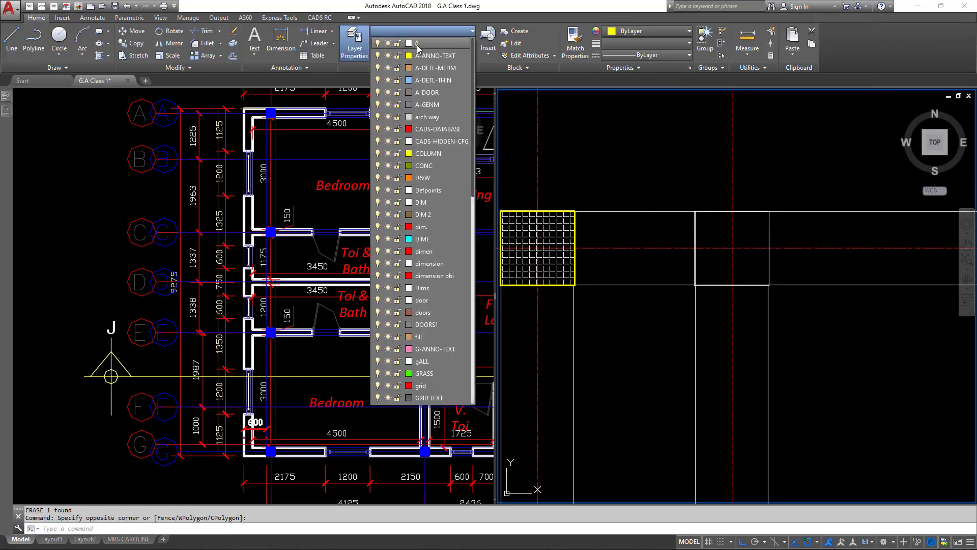
click(419, 43)
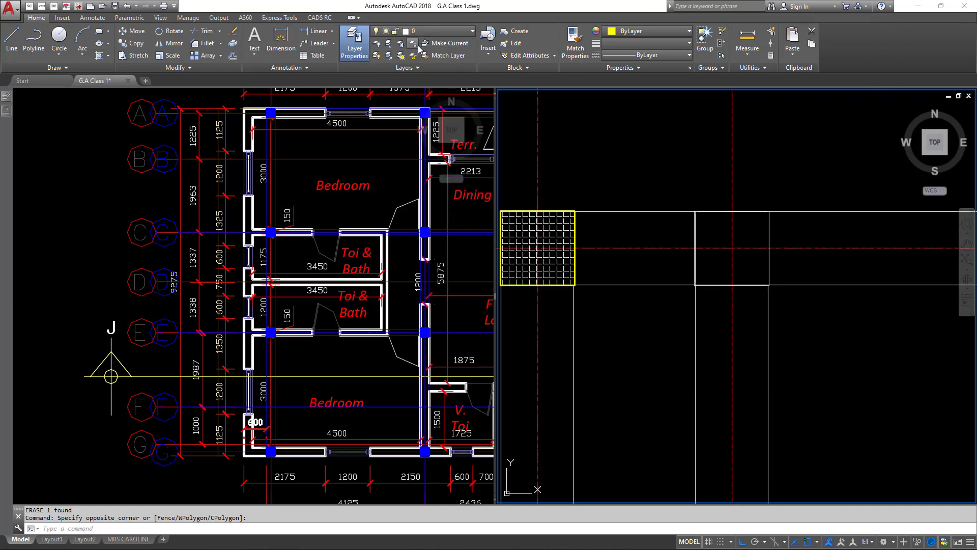
click(641, 32)
click(649, 135)
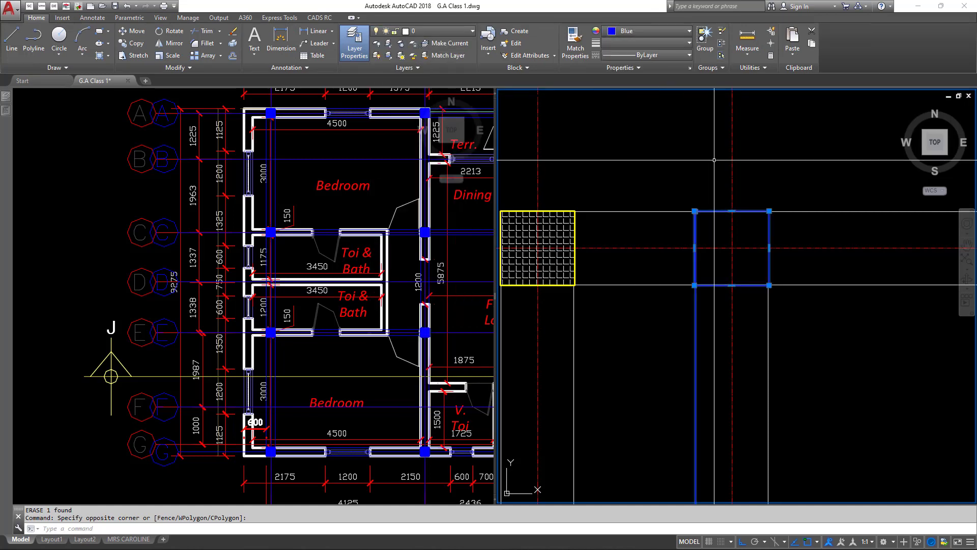
click(650, 45)
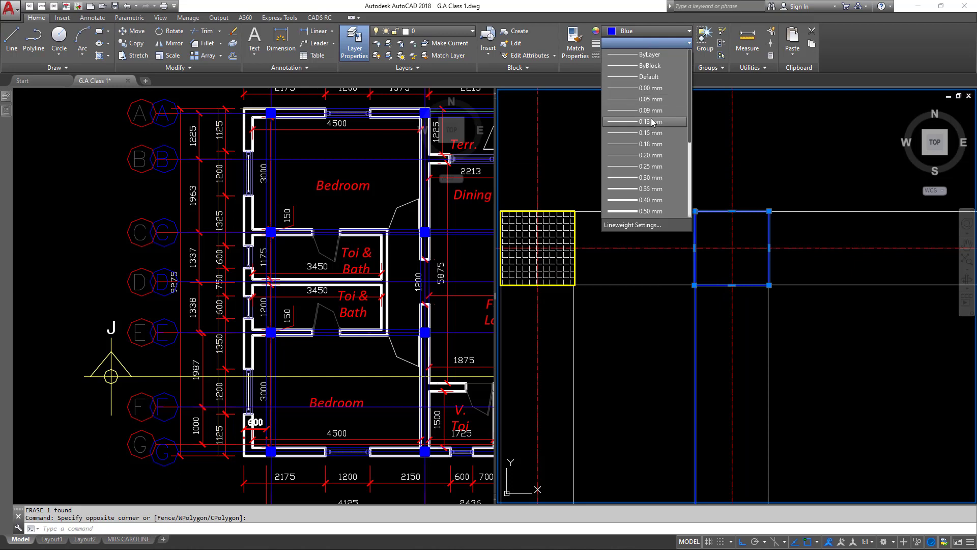
click(648, 177)
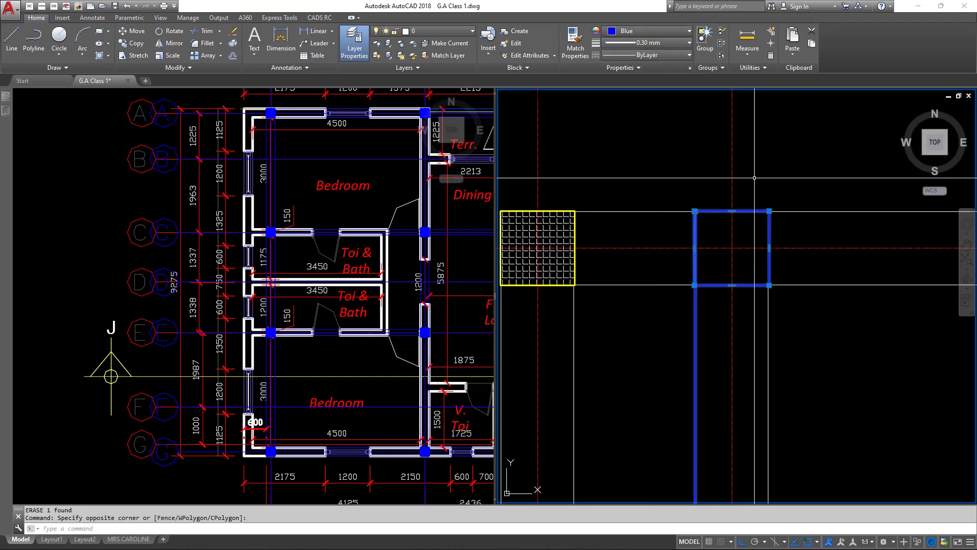
scroll(698, 168, down, 4)
key(Escape)
Match the properties of the white grid 1 beam edge onto the blue beam edge below the A/1 column
scroll(711, 229, up, 4)
text(m)
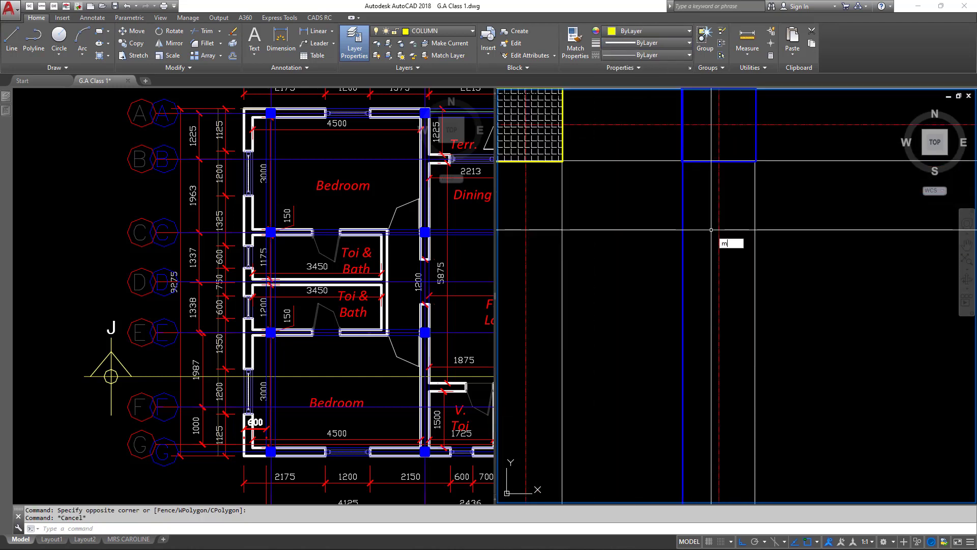
text(a)
key(Return)
click(756, 213)
click(697, 209)
click(649, 215)
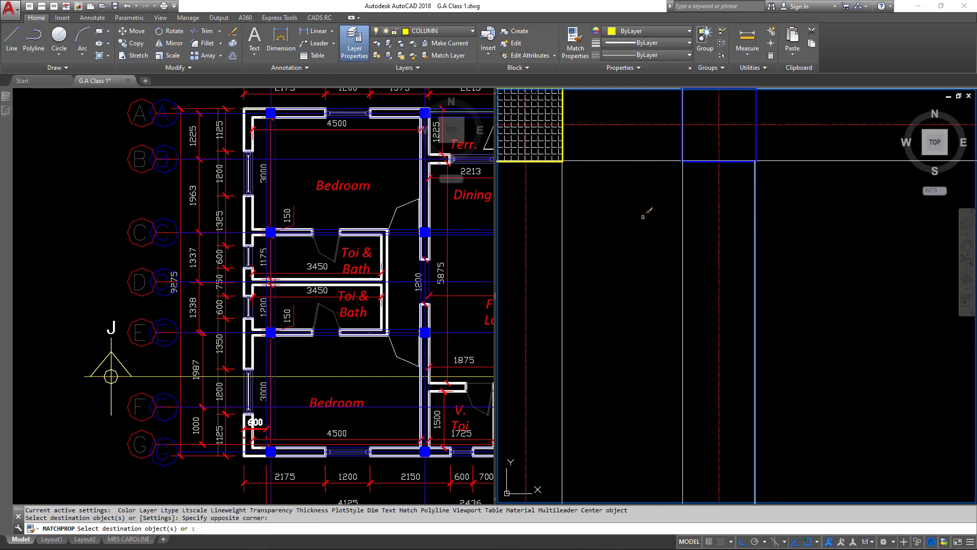
key(Return)
Copy the hatched column at grids C and 1 horizontally onto grid 1'
scroll(667, 218, down, 4)
scroll(688, 177, up, 4)
scroll(655, 165, up, 5)
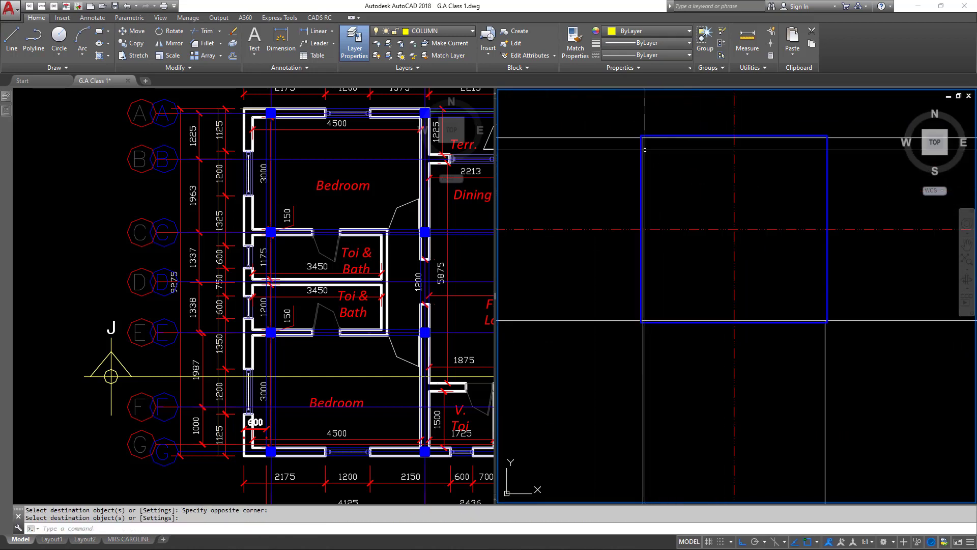
scroll(748, 181, down, 5)
mouse_move(748, 180)
middle_down()
mouse_move(653, 167)
mouse_move(683, 168)
middle_up()
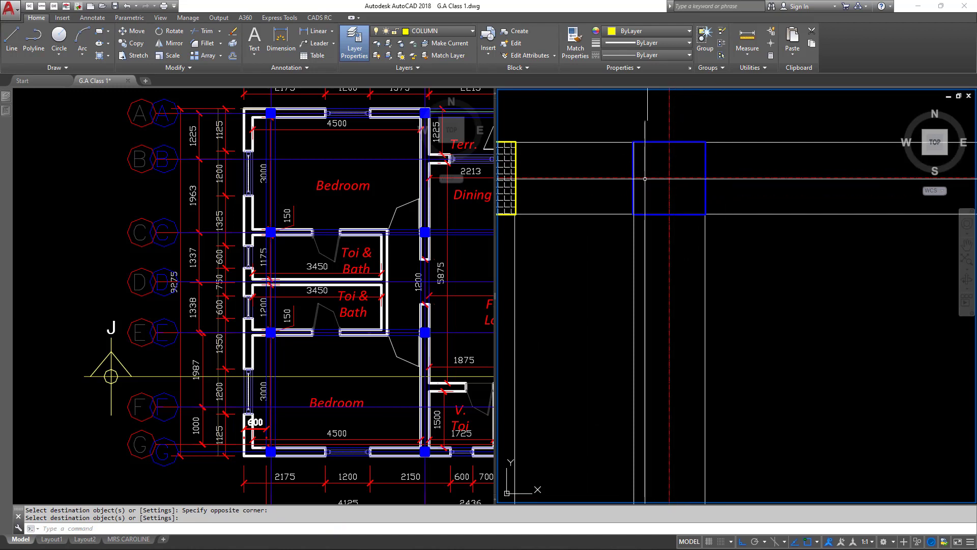
middle_drag(645, 178, 666, 201)
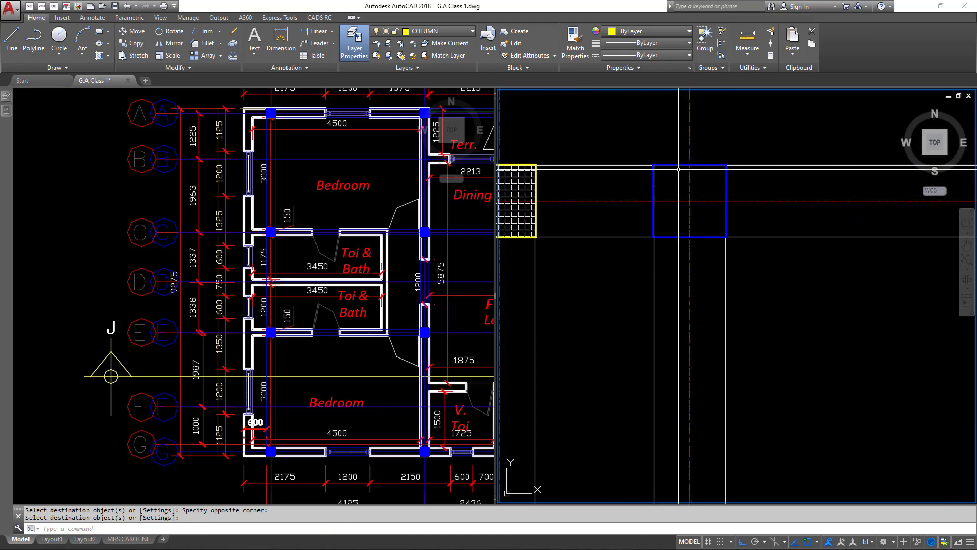
scroll(682, 270, down, 3)
scroll(682, 273, up, 3)
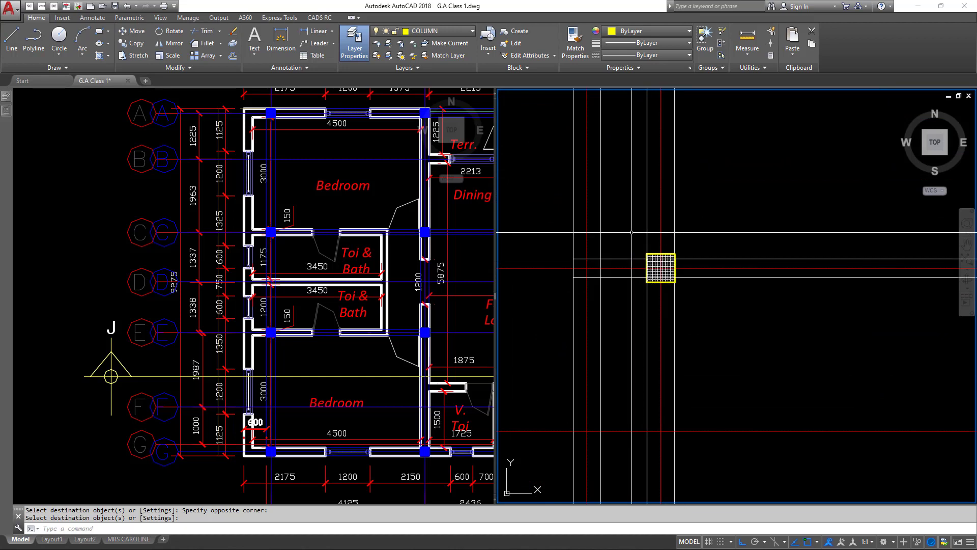
click(632, 232)
click(692, 290)
right_click(706, 211)
click(740, 299)
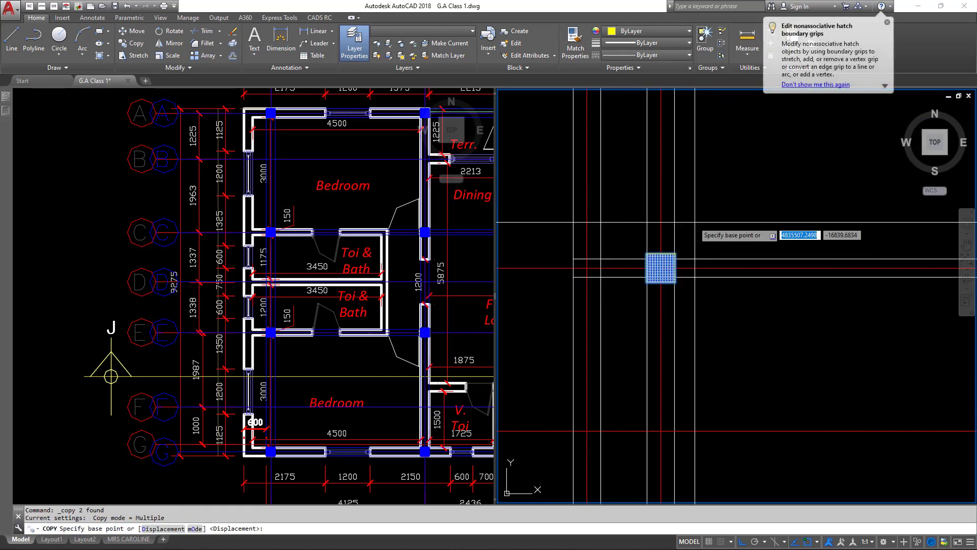
click(662, 214)
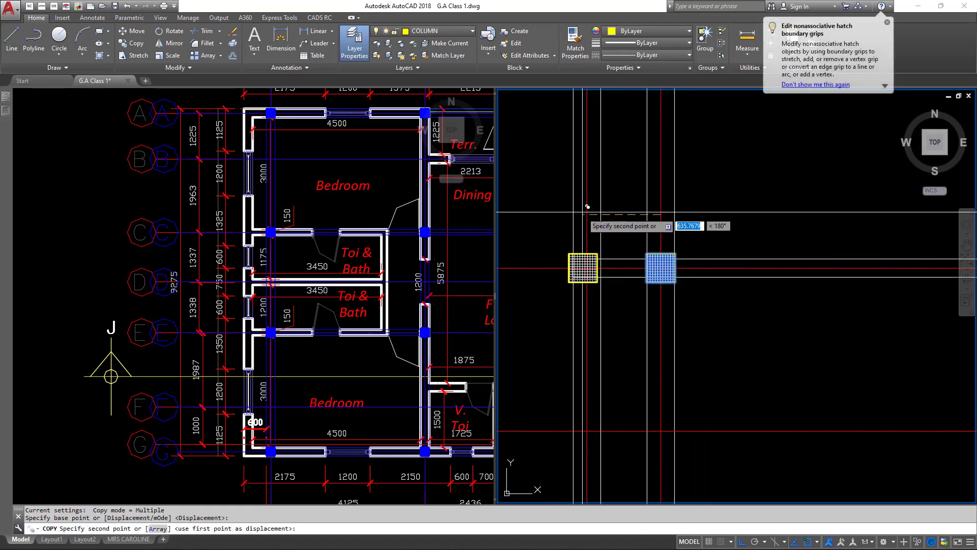
click(587, 214)
scroll(618, 192, down, 2)
key(space)
Erase the hatch inside the original column at grids C and 1
scroll(628, 209, up, 5)
click(645, 233)
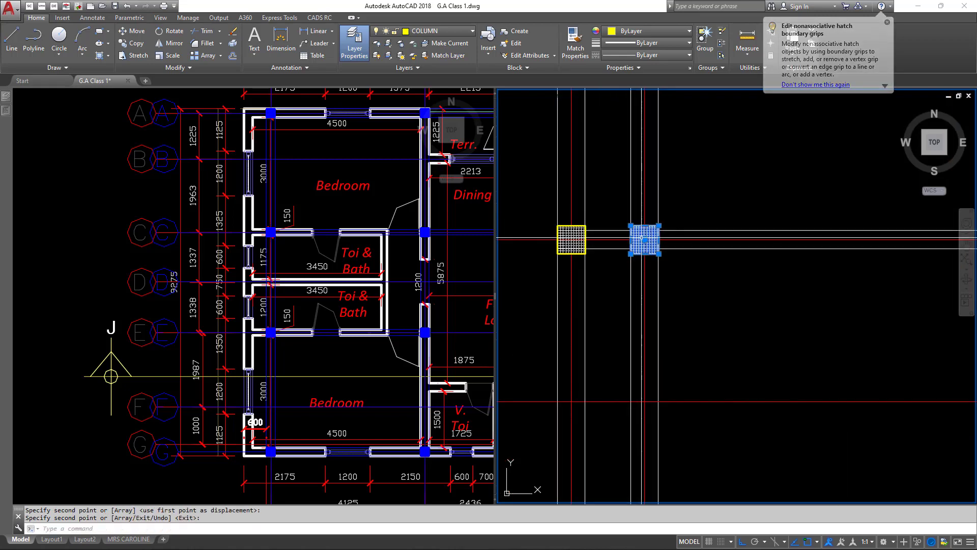
text(e)
key(space)
scroll(654, 215, down, 5)
scroll(653, 253, up, 3)
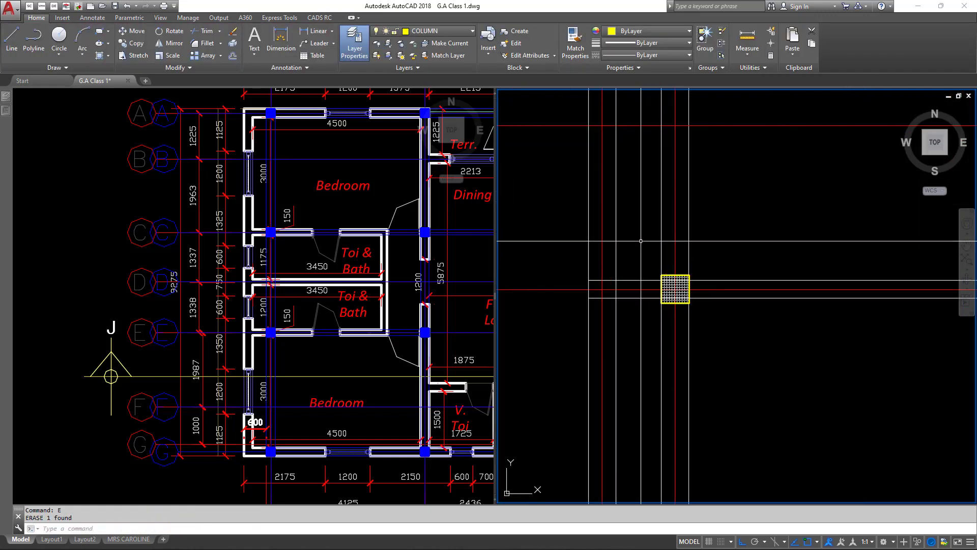
Copy the two hatched columns on grid 1 at grids E and G horizontally onto grid 1'
scroll(641, 241, down, 3)
click(641, 241)
click(671, 362)
text(cp)
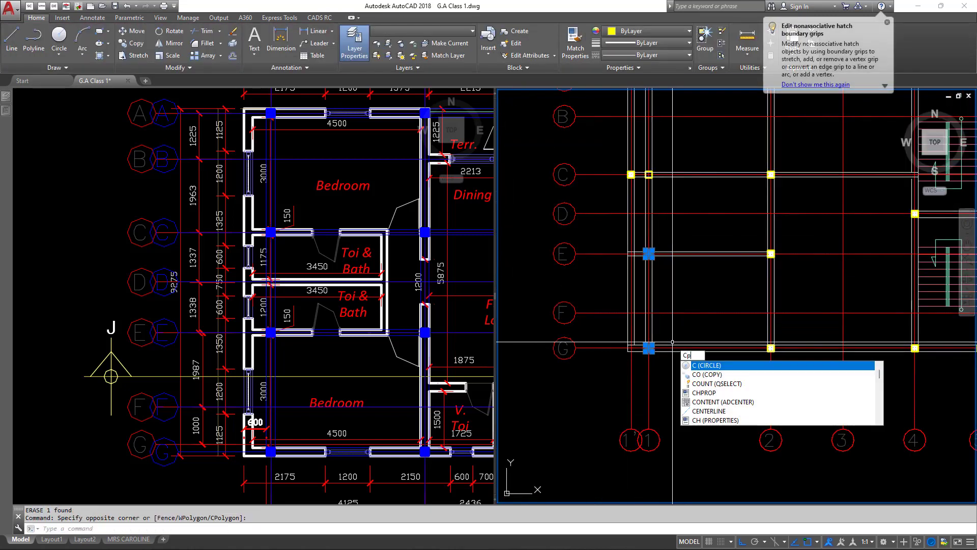
key(Return)
scroll(626, 235, up, 5)
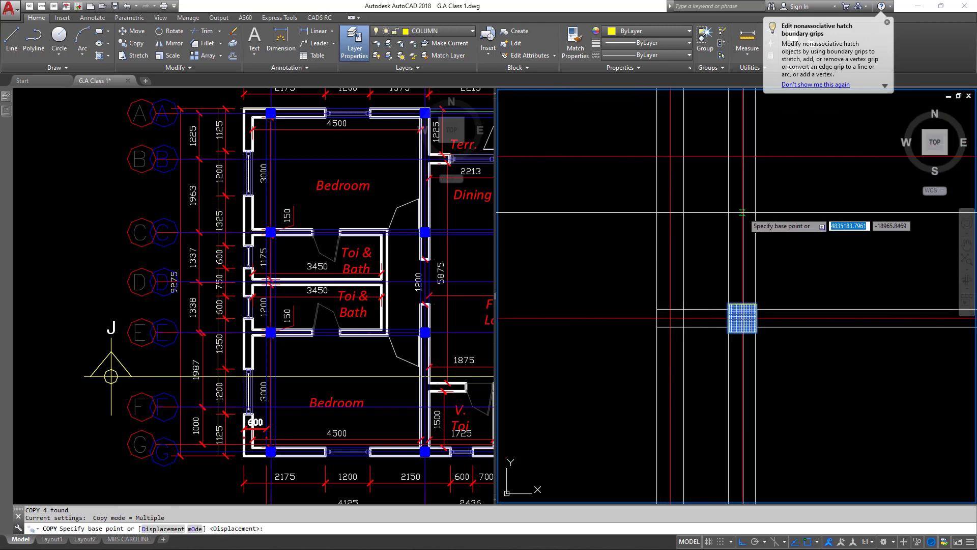
click(742, 212)
click(670, 212)
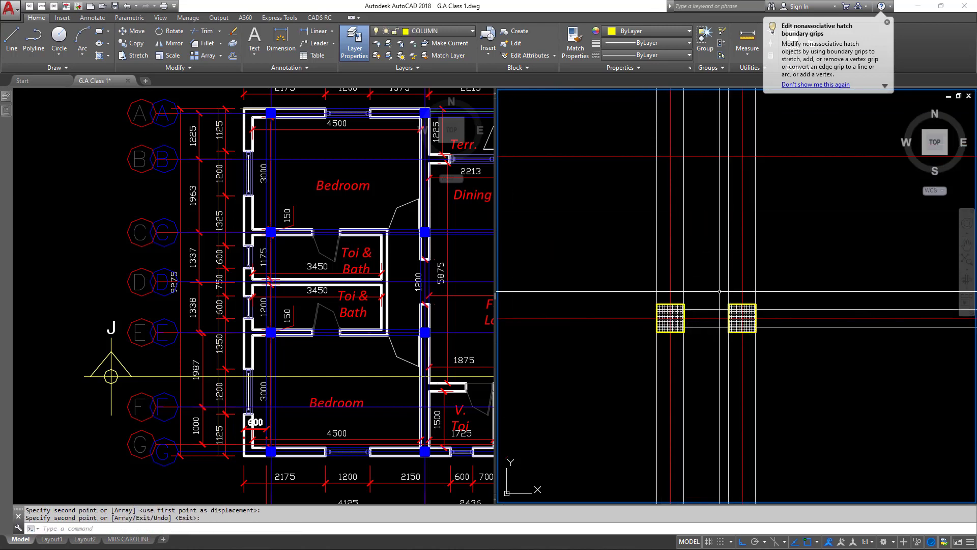
key(Return)
Erase the hatches inside the original grid 1 columns at grids E and G
click(742, 316)
scroll(742, 316, down, 5)
text(e)
key(Return)
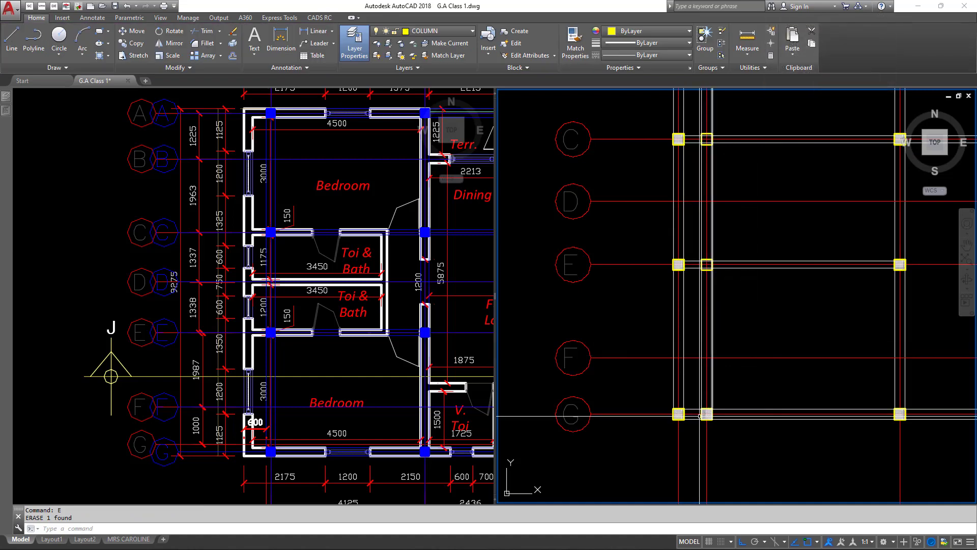
scroll(700, 416, up, 4)
click(720, 407)
Match the properties of the blue column outline at A/1 onto the unhatched column outline at C/1
text(Ma)
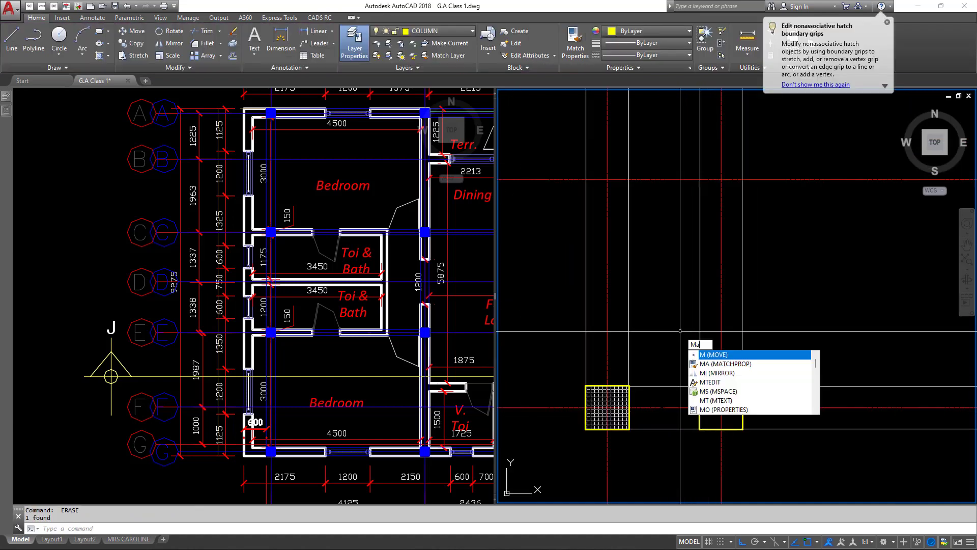
key(Return)
scroll(685, 336, down, 4)
scroll(698, 218, up, 5)
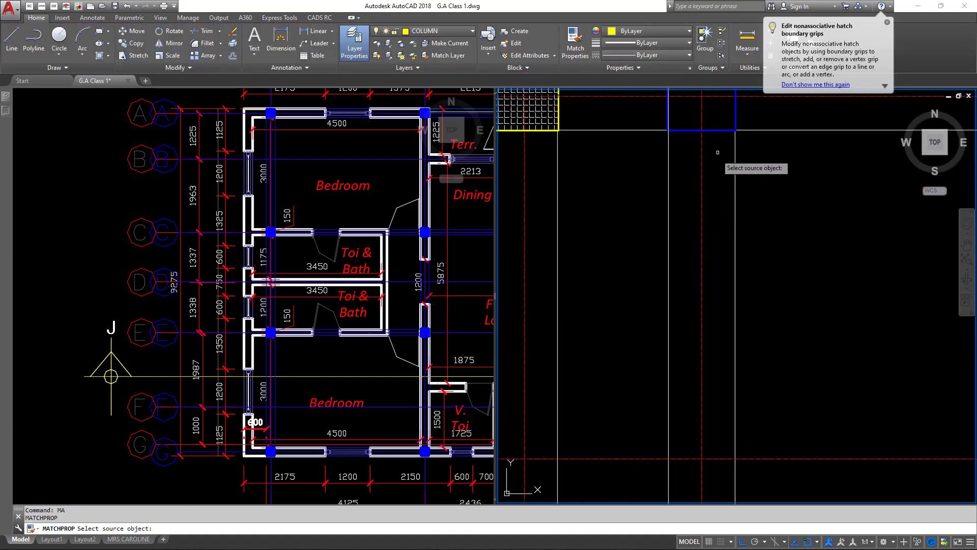
click(735, 119)
scroll(737, 120, down, 6)
scroll(736, 261, up, 8)
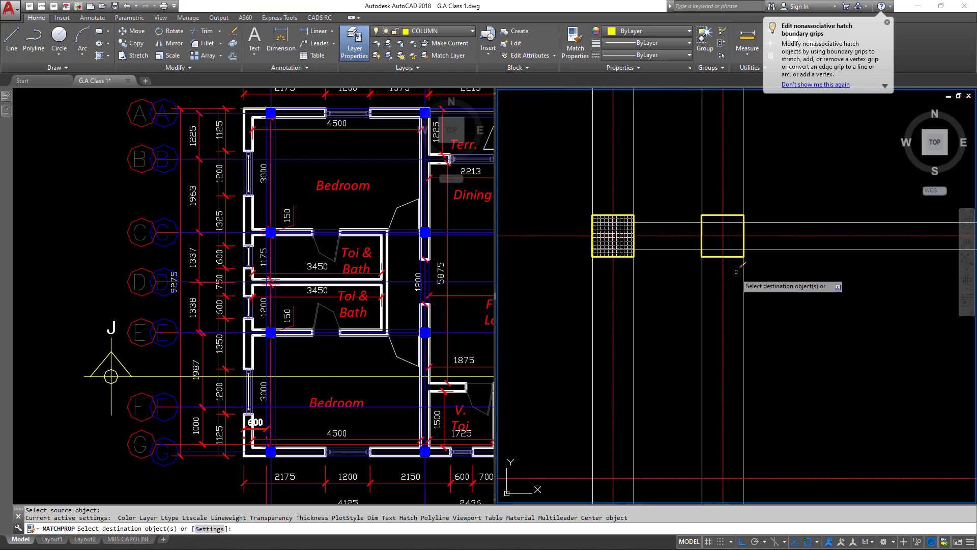
click(738, 258)
click(733, 247)
Match the same blue outline properties onto the unhatched grid 1 columns at grids E and G
scroll(733, 366, down, 4)
scroll(735, 428, up, 5)
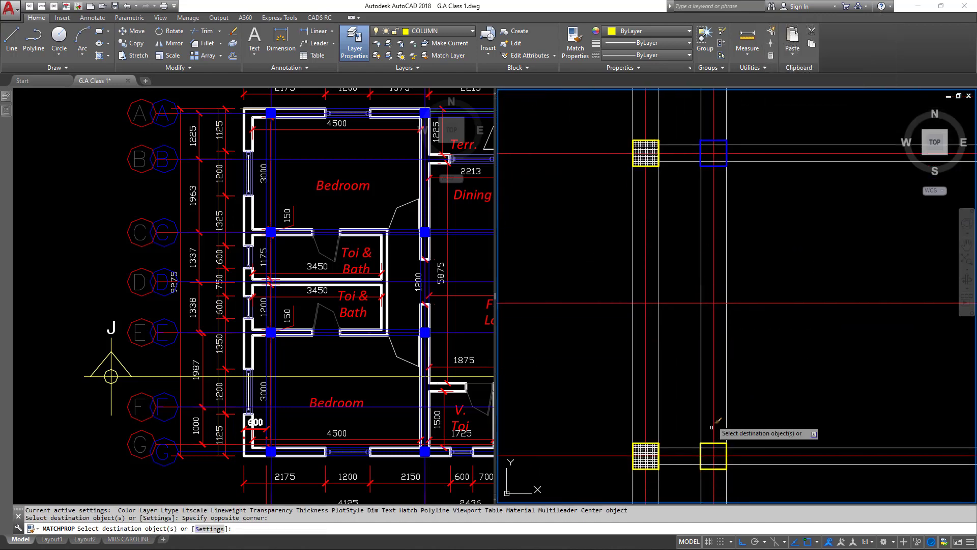
click(669, 445)
scroll(644, 330, down, 3)
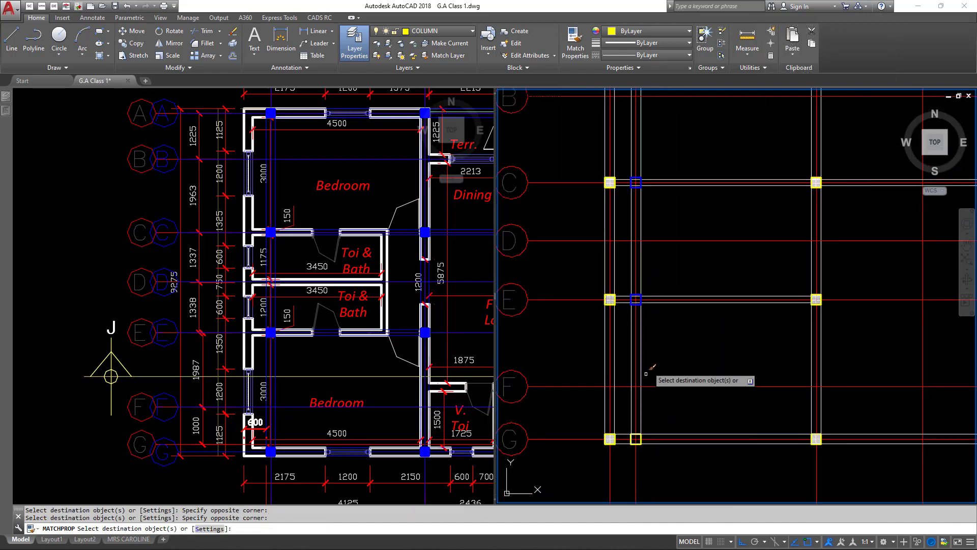
scroll(641, 402, up, 5)
click(620, 420)
scroll(769, 390, up, 2)
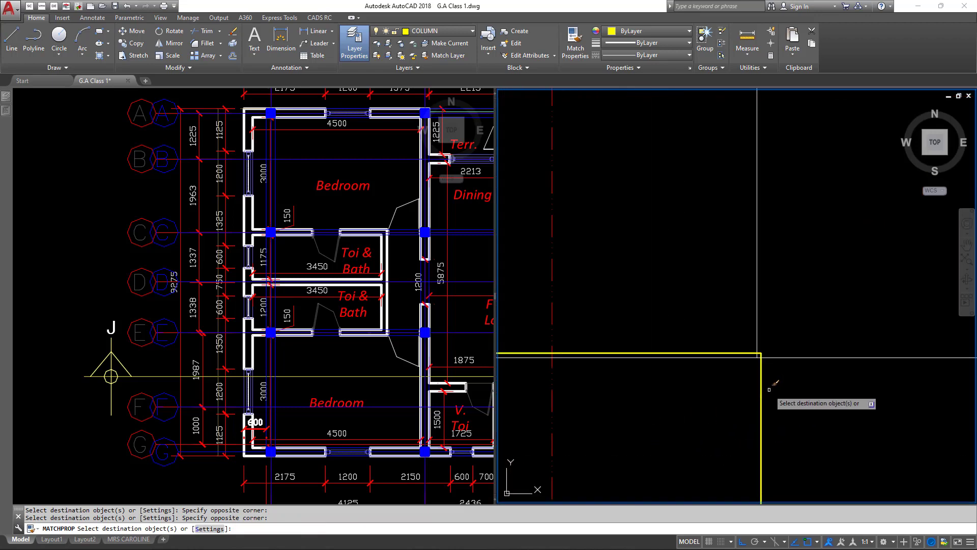
click(765, 393)
click(718, 361)
scroll(694, 271, down, 5)
key(Return)
Switch to the ProtaStructure 3D model and examine the projected beams and the columns standing on their ends at grid 1'
scroll(701, 264, down, 8)
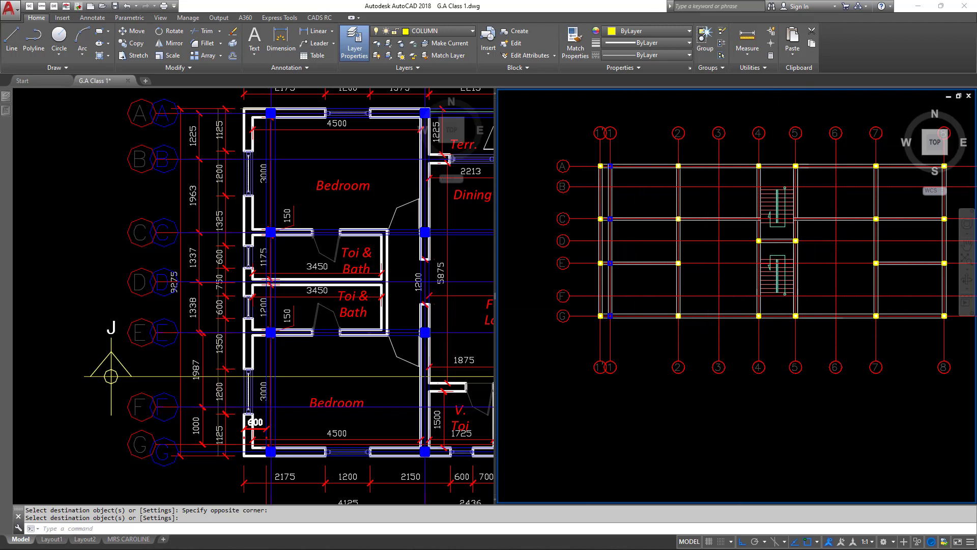
scroll(600, 187, up, 4)
scroll(601, 186, up, 2)
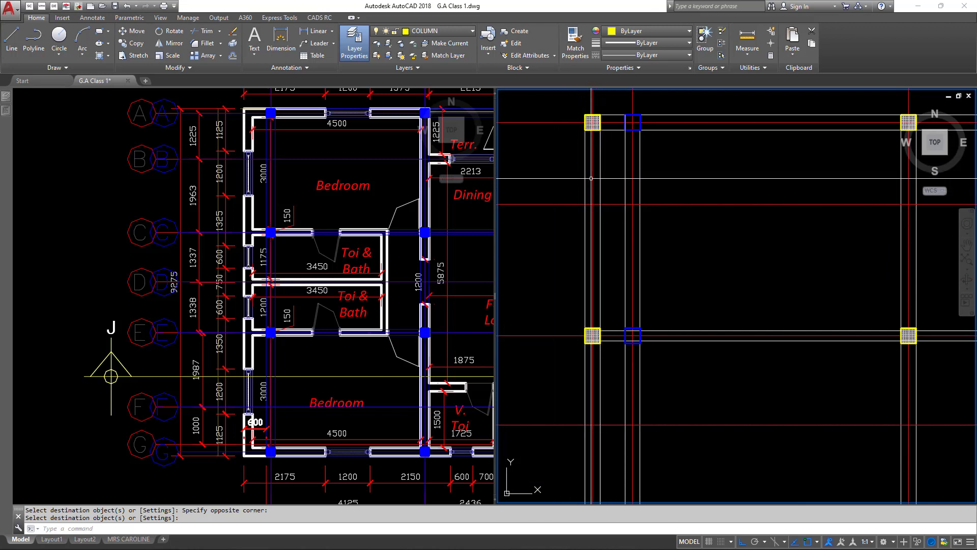
scroll(644, 168, up, 2)
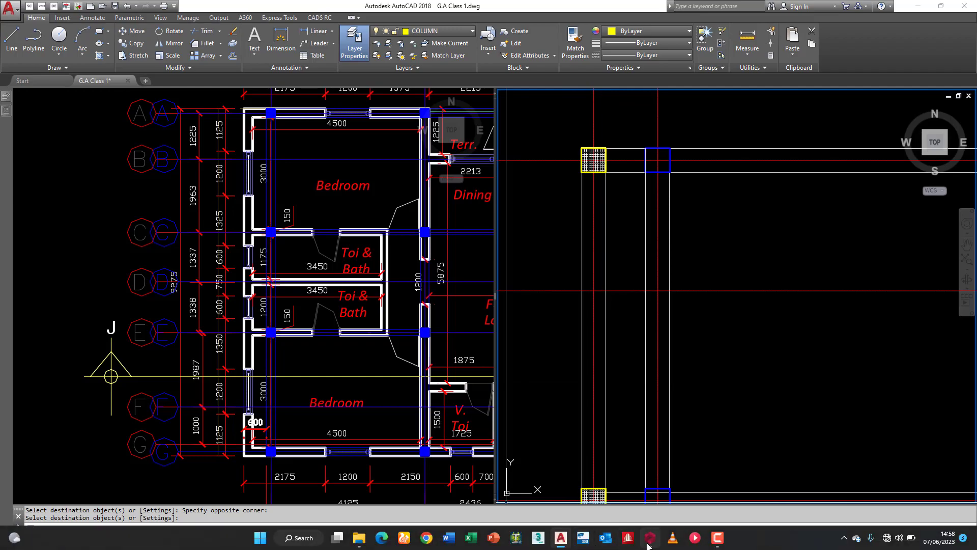
click(649, 538)
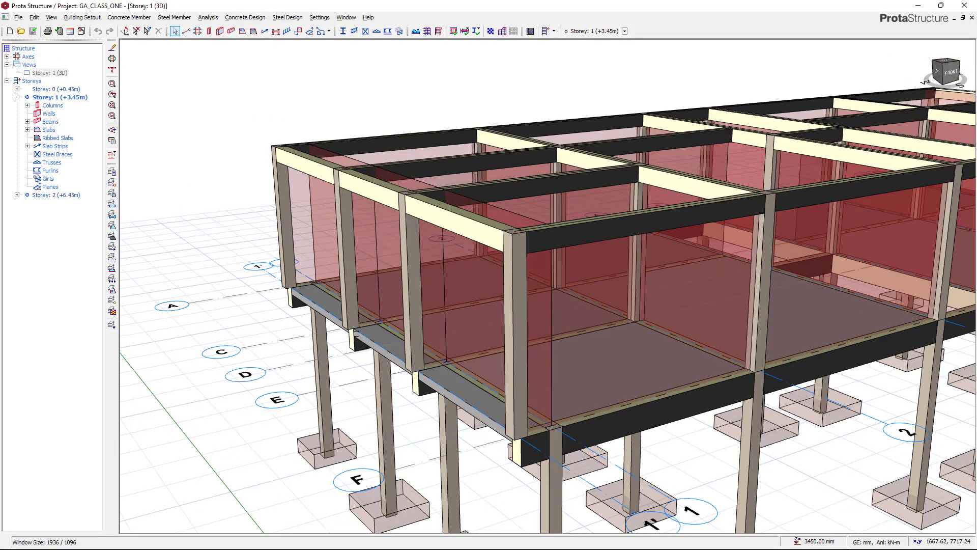
scroll(355, 334, down, 1)
scroll(292, 297, up, 5)
middle_drag(337, 304, 324, 302)
scroll(400, 383, down, 2)
scroll(403, 450, up, 2)
scroll(408, 404, down, 2)
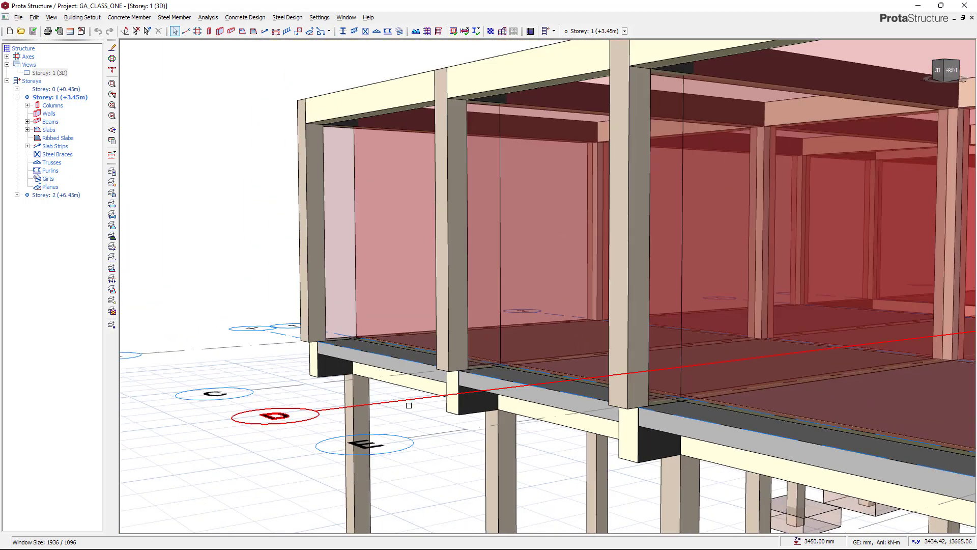
middle_drag(408, 404, 411, 419)
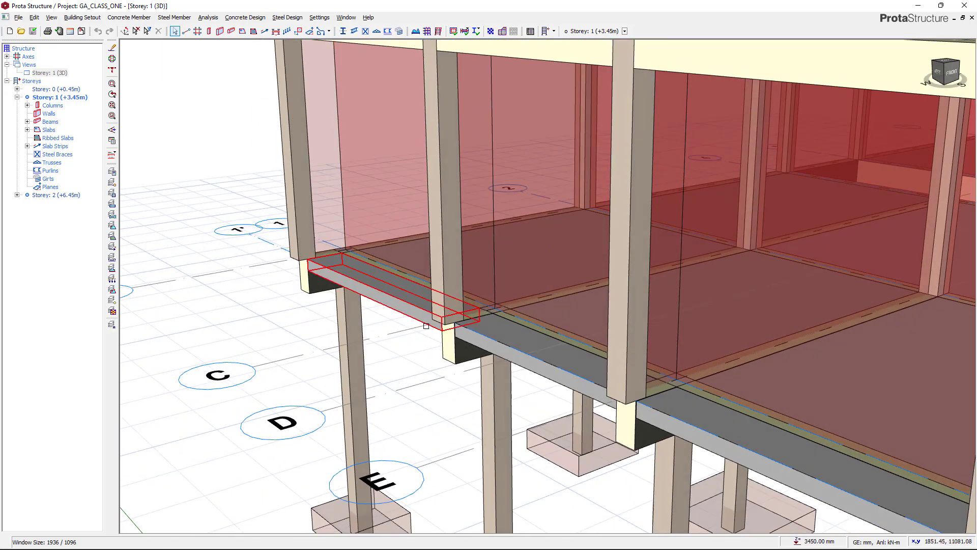
scroll(351, 289, up, 5)
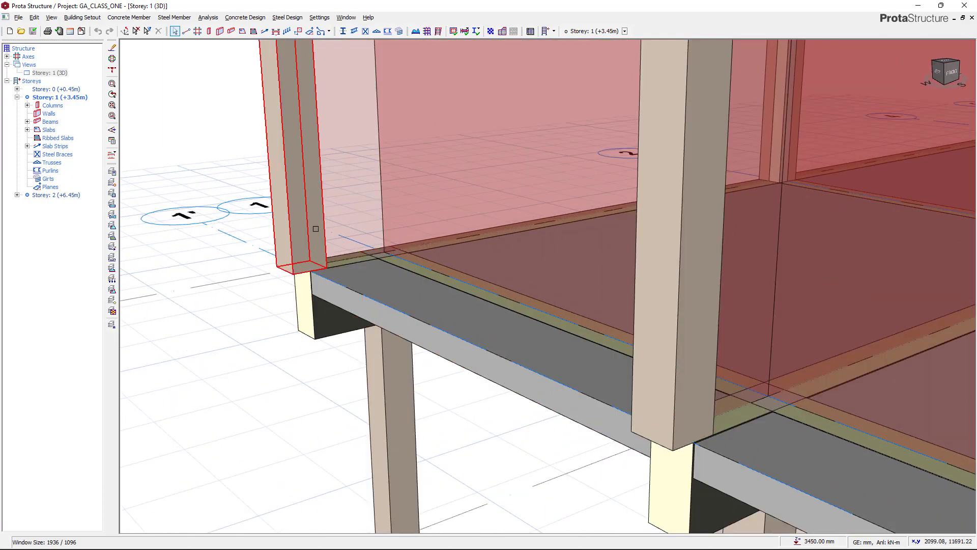
scroll(305, 208, down, 2)
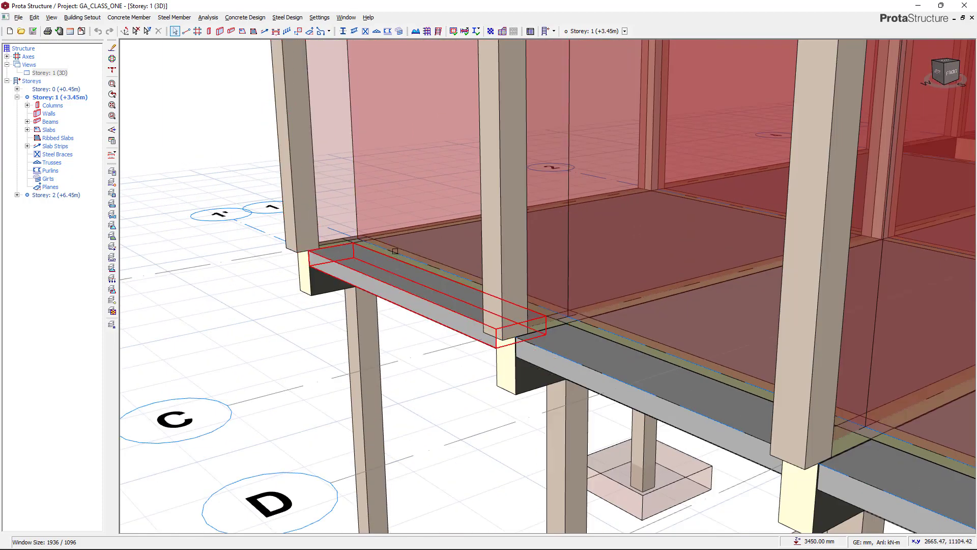
Arrange the ProtaStructure 3D view and the AutoCAD drawing side by side, and select a projected beam beneath a grid 1' column
drag(644, 6, 0, 225)
click(300, 280)
scroll(308, 270, down, 3)
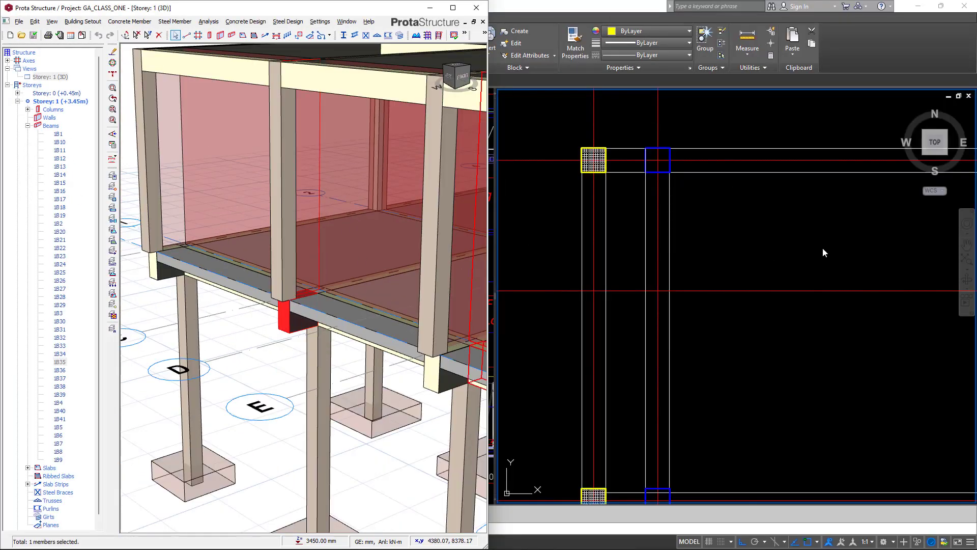
click(825, 253)
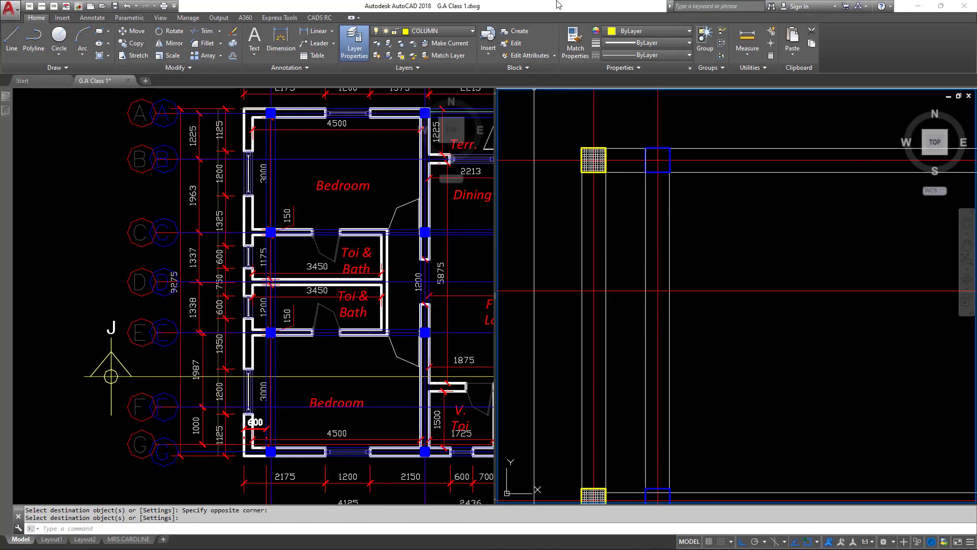
drag(558, 6, 976, 356)
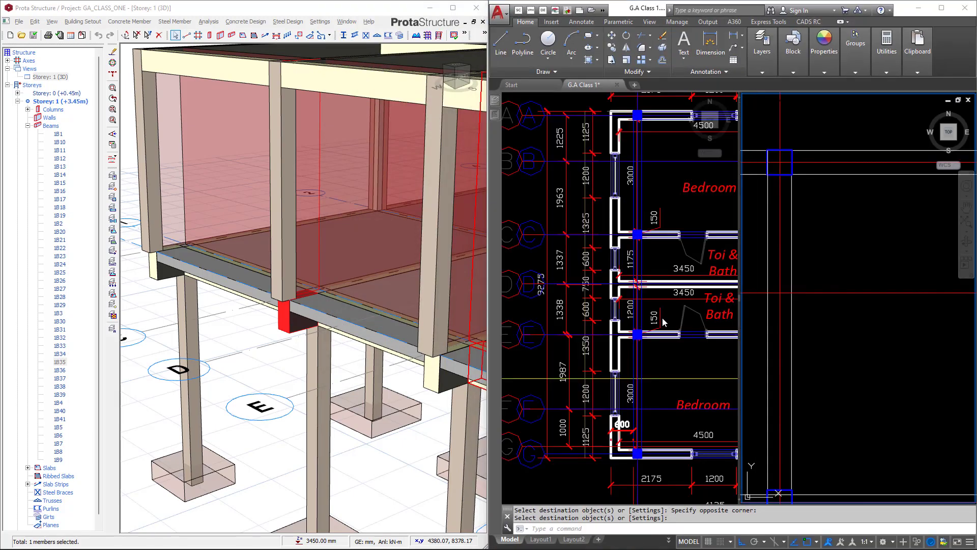
Compare the projected beams in the 3D model with the beam lines between grids 1' and 1 in the AutoCAD plan
scroll(867, 249, down, 4)
scroll(843, 262, up, 3)
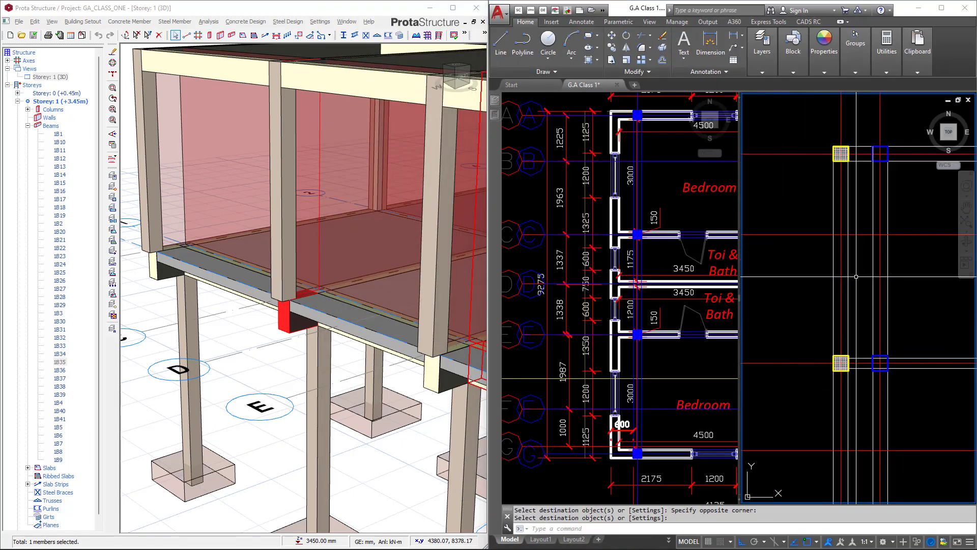
scroll(219, 287, down, 2)
scroll(218, 287, up, 4)
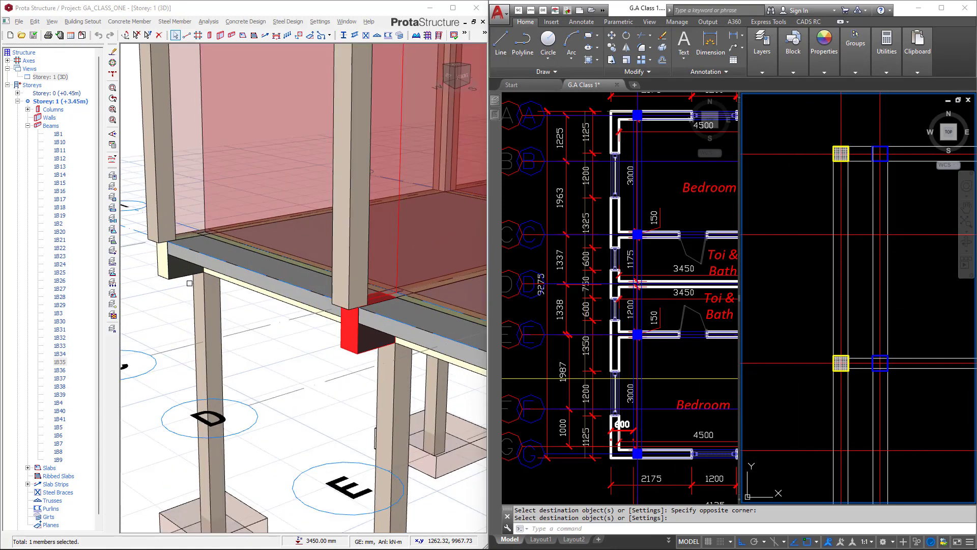
middle_drag(847, 303, 802, 312)
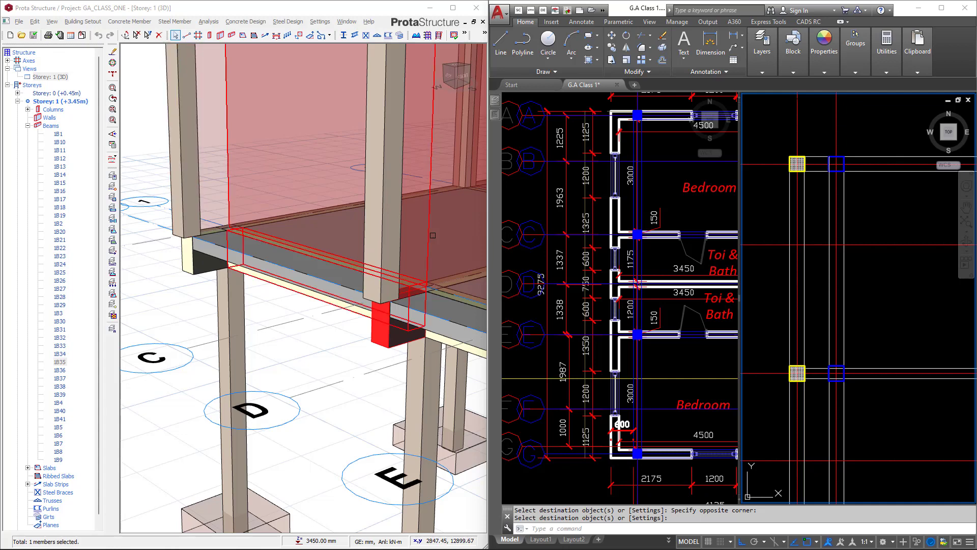
scroll(824, 162, up, 2)
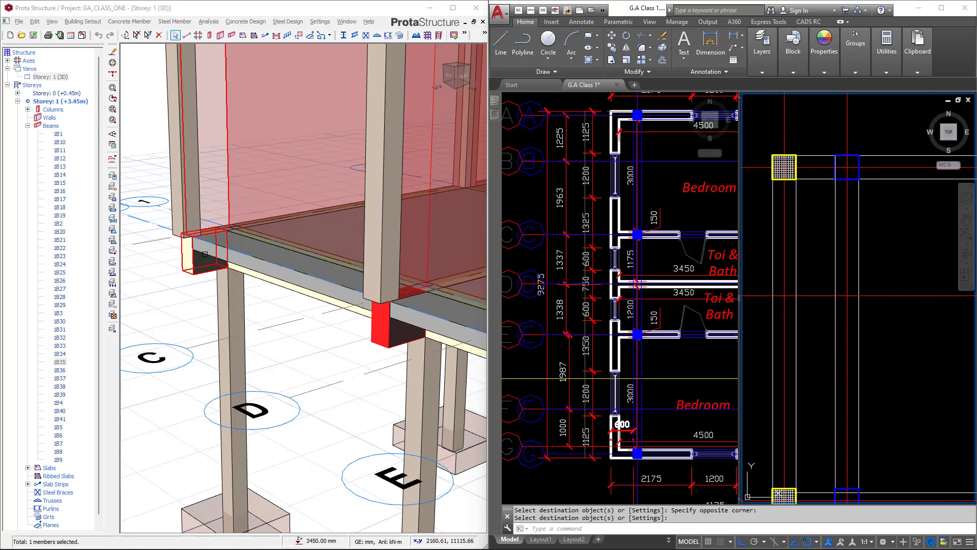
middle_drag(824, 258, 833, 225)
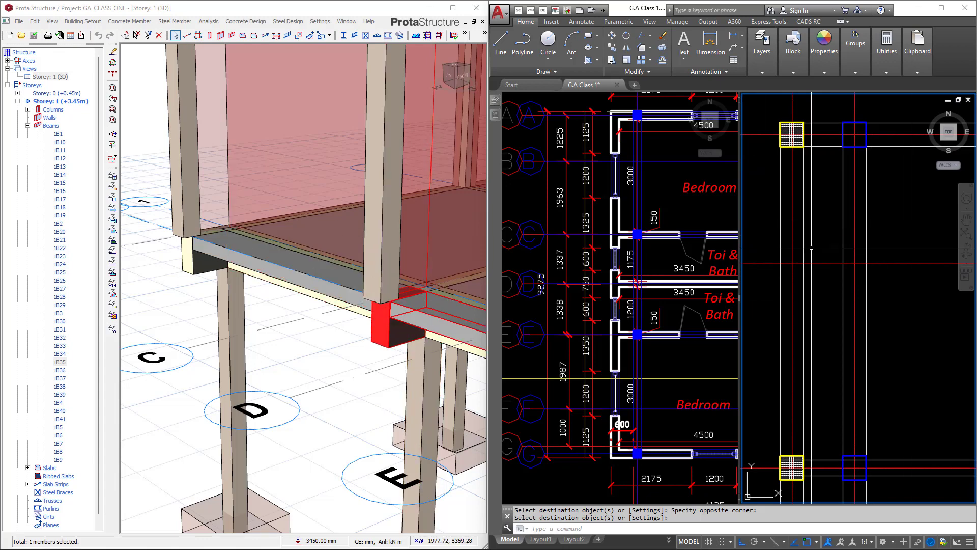
Trim the beam line beside grid 1' between grids A and C, using the facing horizontal beam lines as cutting edges
middle_drag(812, 248, 820, 221)
text(tr)
key(Return)
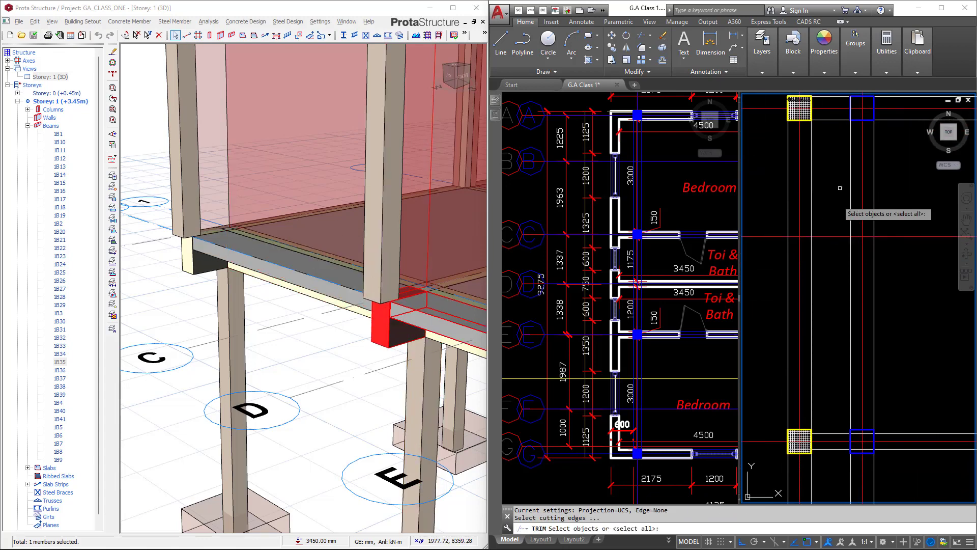
click(836, 116)
click(885, 430)
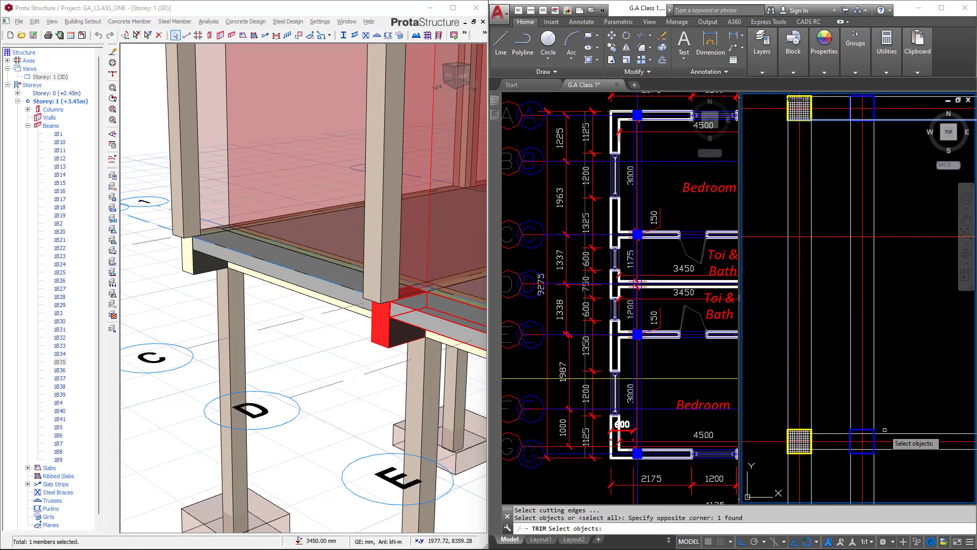
key(Return)
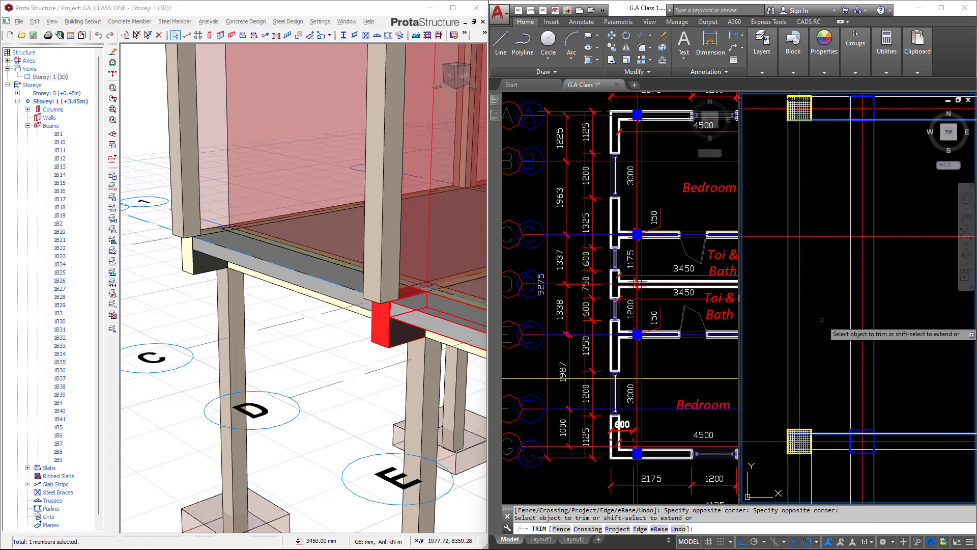
scroll(821, 192, down, 3)
scroll(805, 177, up, 2)
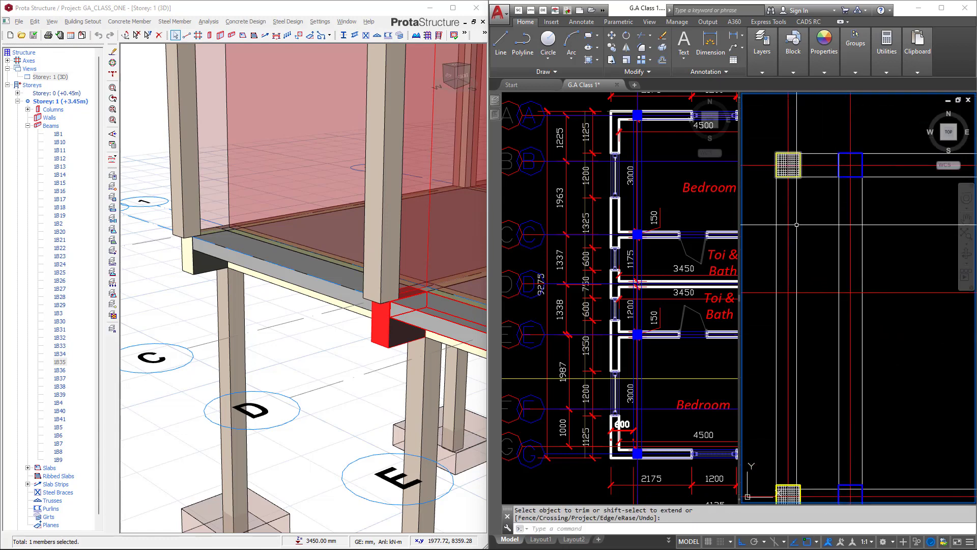
scroll(815, 316, down, 4)
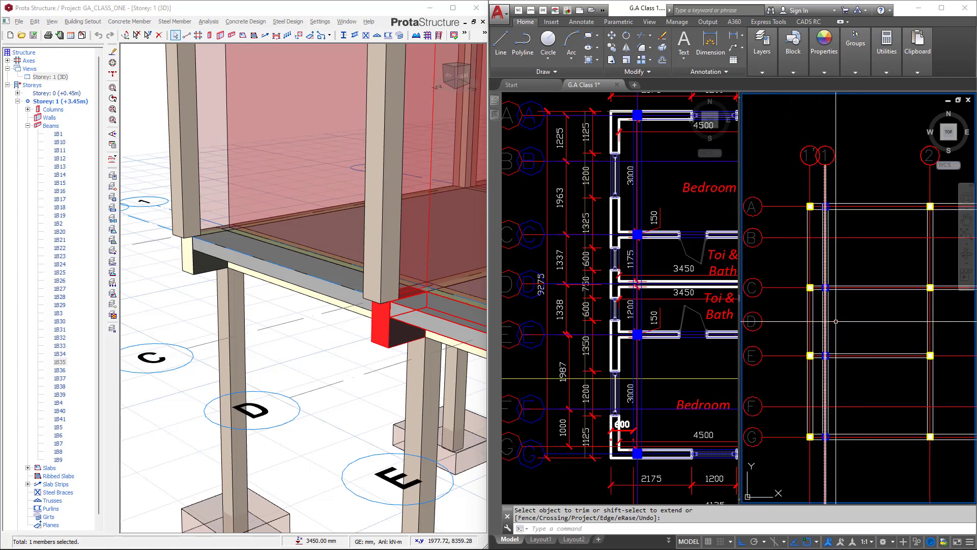
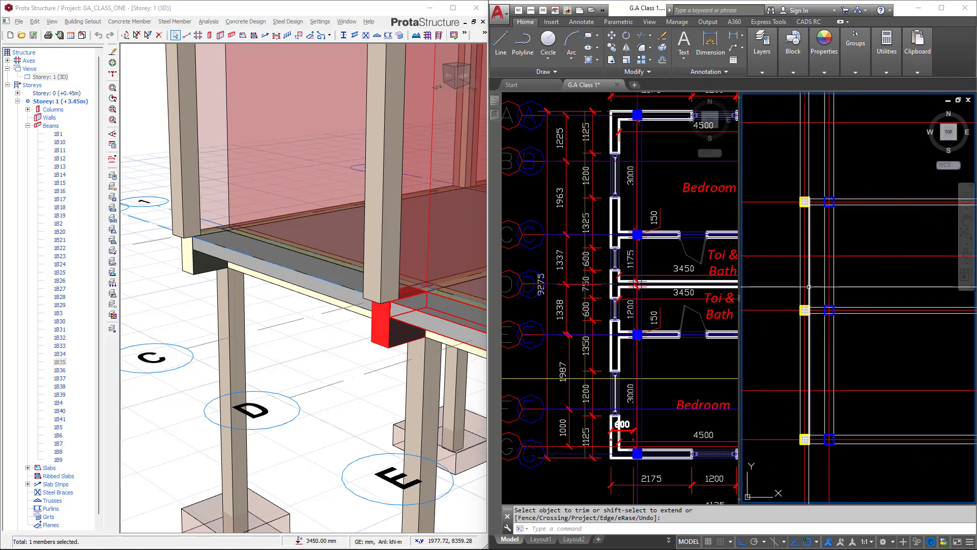
Erase a single beam line alongside grid 1' in the plan
scroll(833, 316, up, 4)
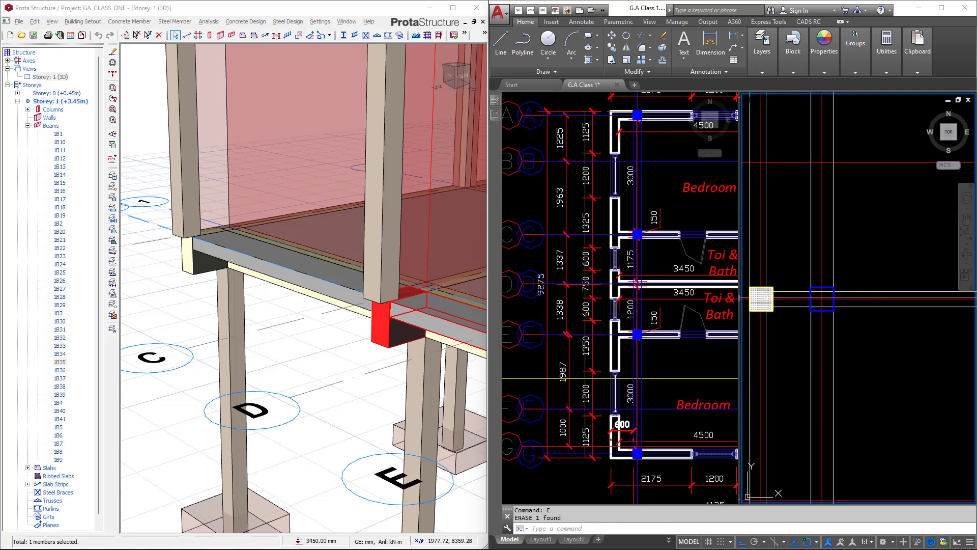
scroll(801, 287, down, 4)
middle_drag(802, 287, 819, 336)
scroll(822, 233, up, 4)
middle_drag(814, 204, 840, 262)
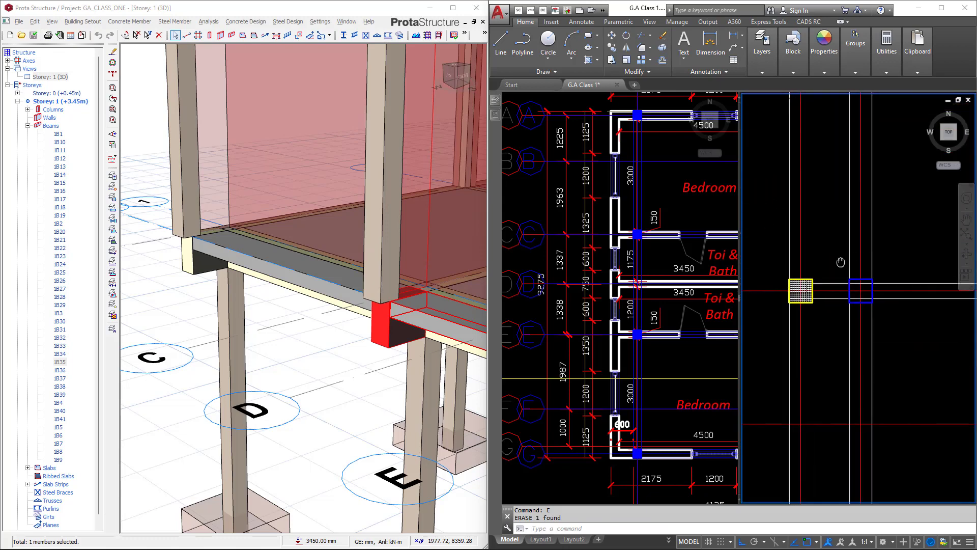
scroll(841, 262, down, 3)
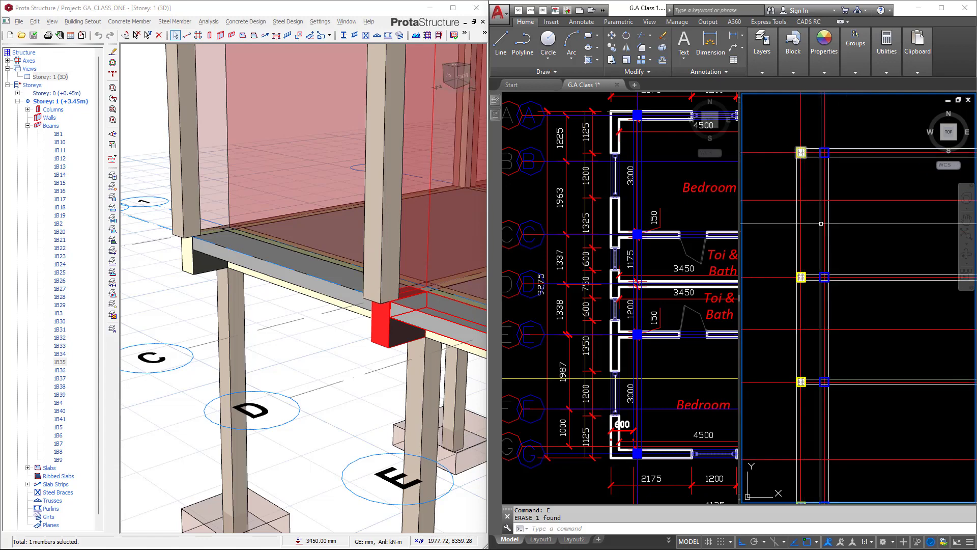
scroll(798, 377, up, 3)
scroll(803, 208, down, 4)
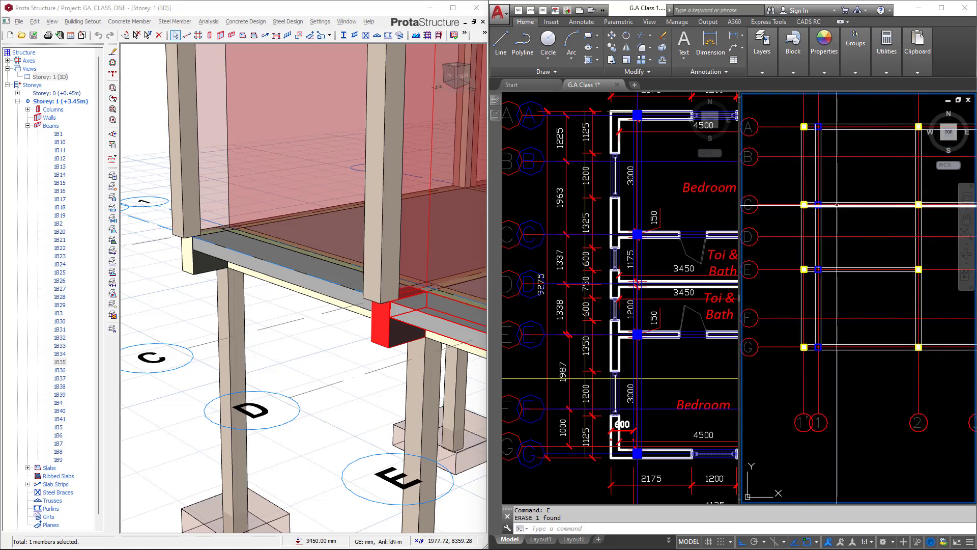
Compare the grid 1' beams in the 3D model with the plan, and maximize the AutoCAD drawing
scroll(818, 318, up, 3)
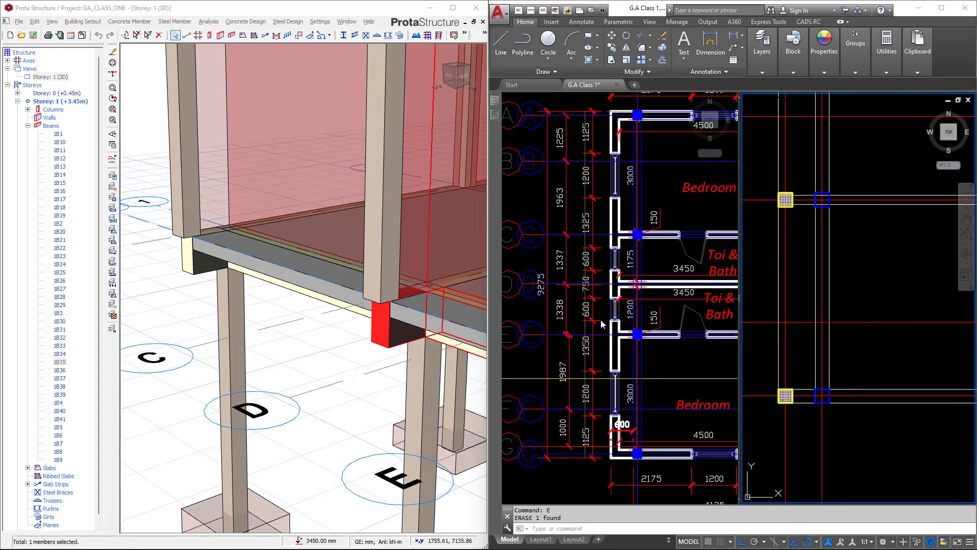
scroll(306, 337, down, 2)
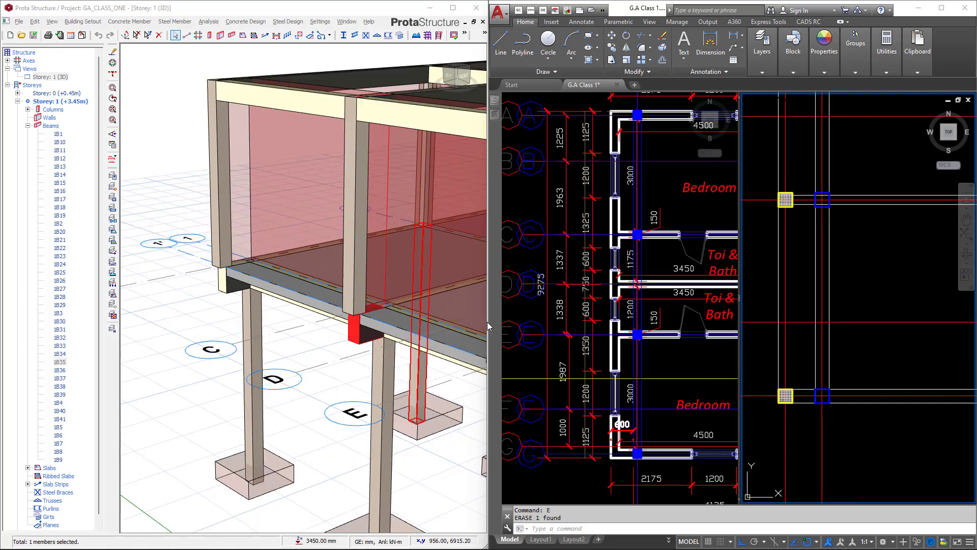
scroll(455, 327, up, 2)
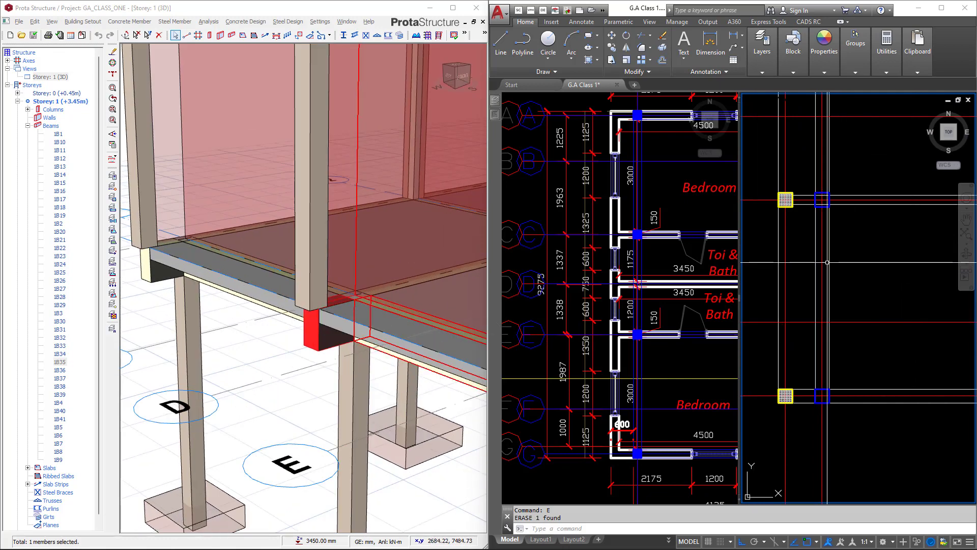
scroll(827, 262, down, 4)
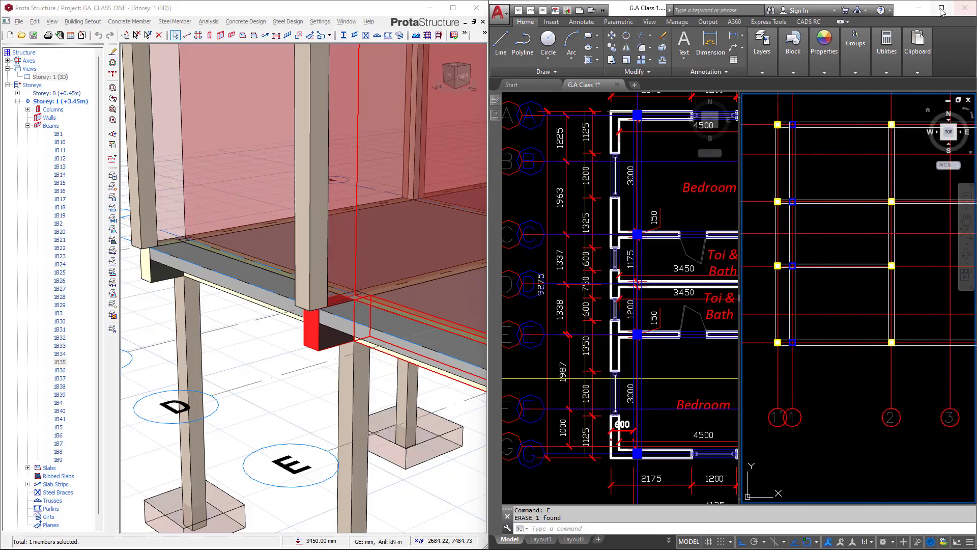
click(942, 8)
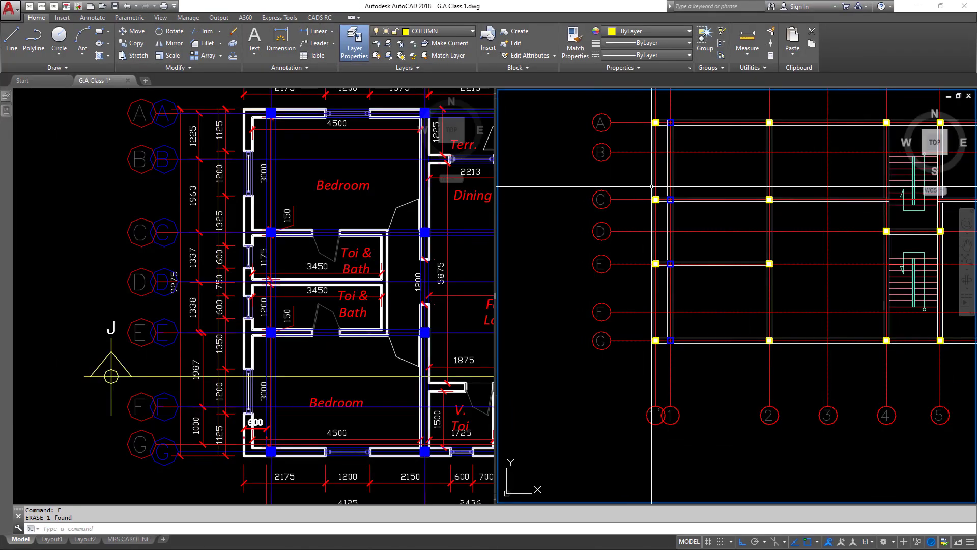
Check the spacing between the two grid C beam lines using a temporary line beside the grid 1 column
scroll(652, 186, up, 2)
middle_drag(636, 142, 612, 148)
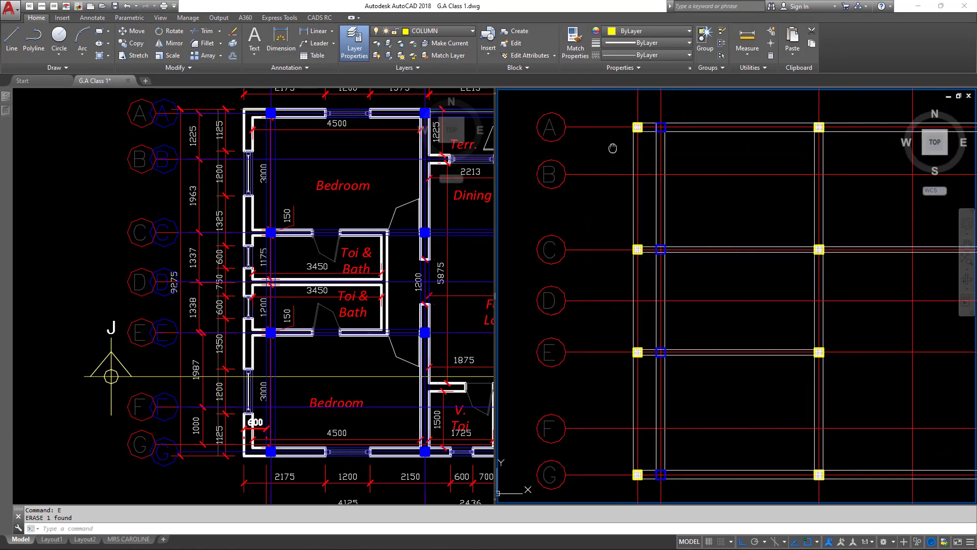
scroll(661, 249, up, 4)
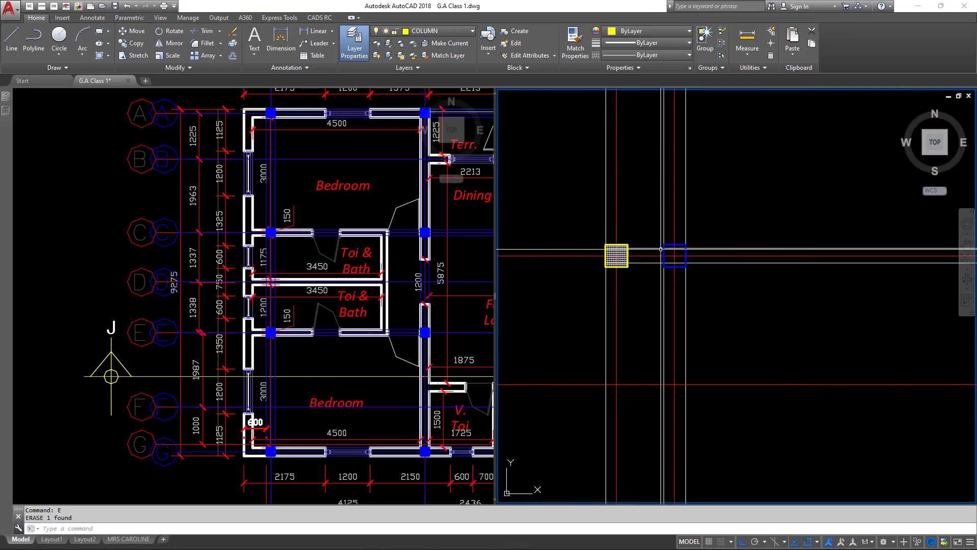
scroll(685, 259, down, 3)
middle_drag(685, 259, 625, 252)
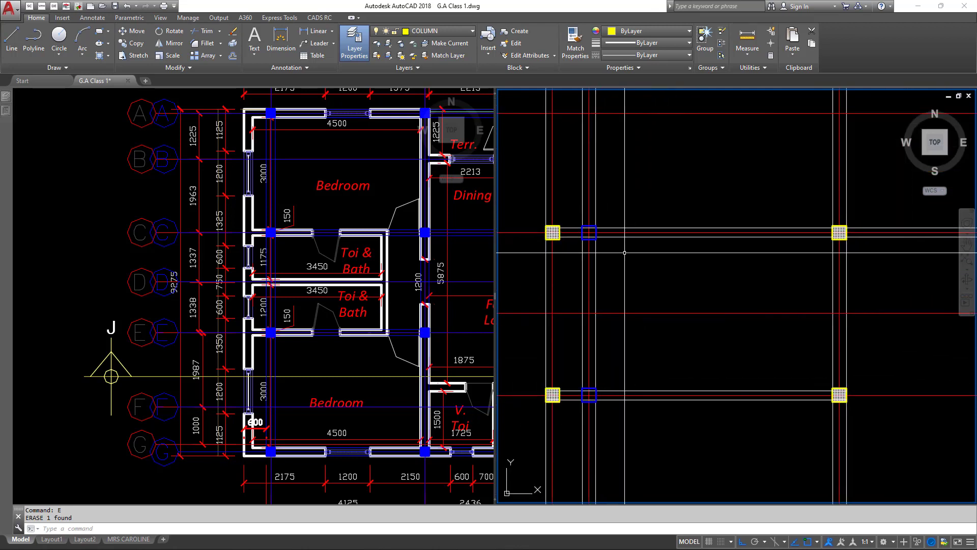
scroll(634, 232, up, 3)
middle_drag(542, 220, 681, 217)
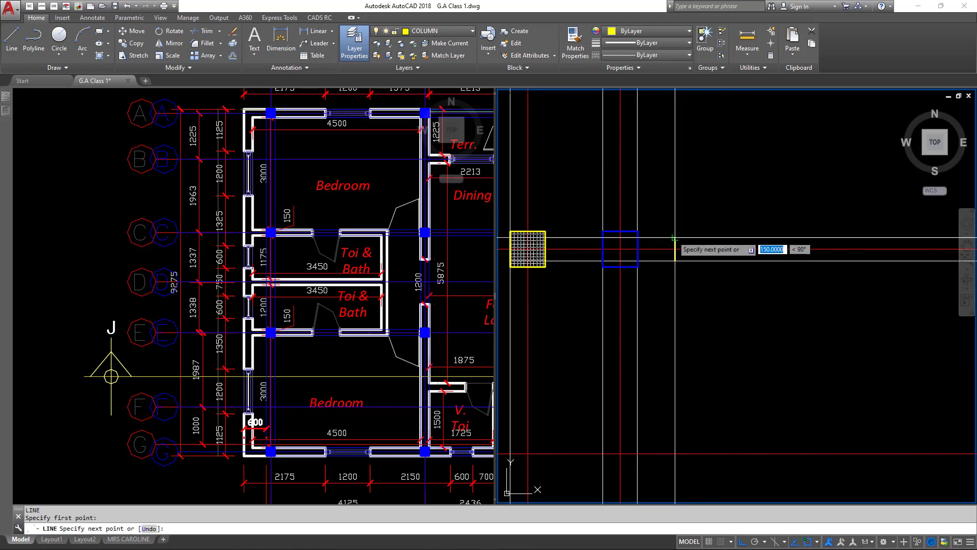
scroll(673, 236, down, 3)
middle_drag(702, 214, 684, 222)
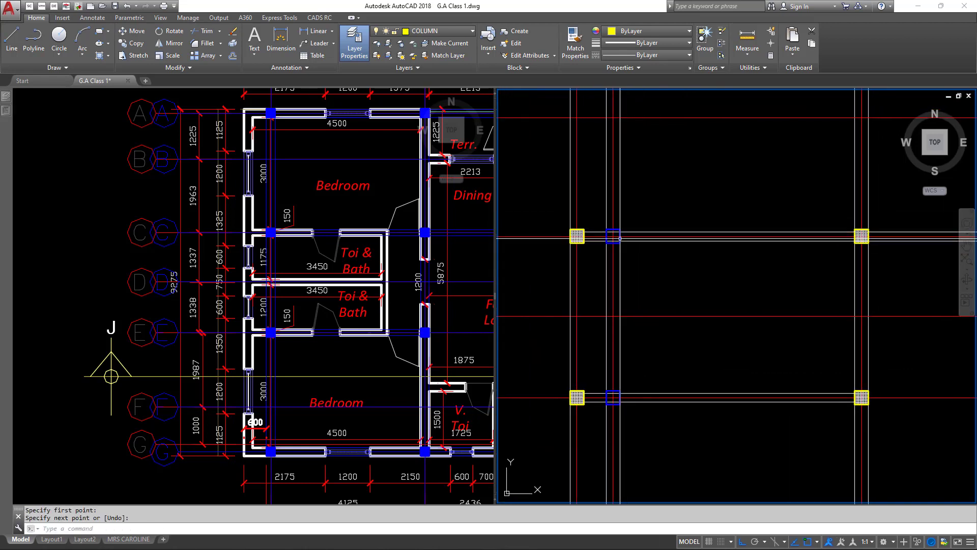
Move the two grid C beam lines outward to align with the upper and lower edges of the blue grid 1 column
scroll(620, 238, up, 2)
scroll(622, 229, down, 3)
middle_drag(812, 252, 781, 258)
scroll(622, 234, up, 2)
middle_drag(523, 221, 599, 238)
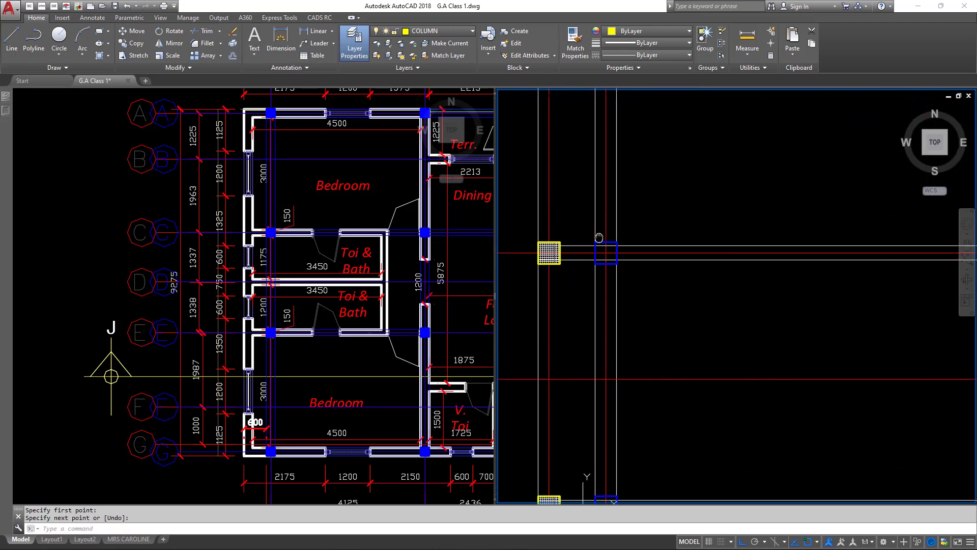
scroll(609, 247, up, 5)
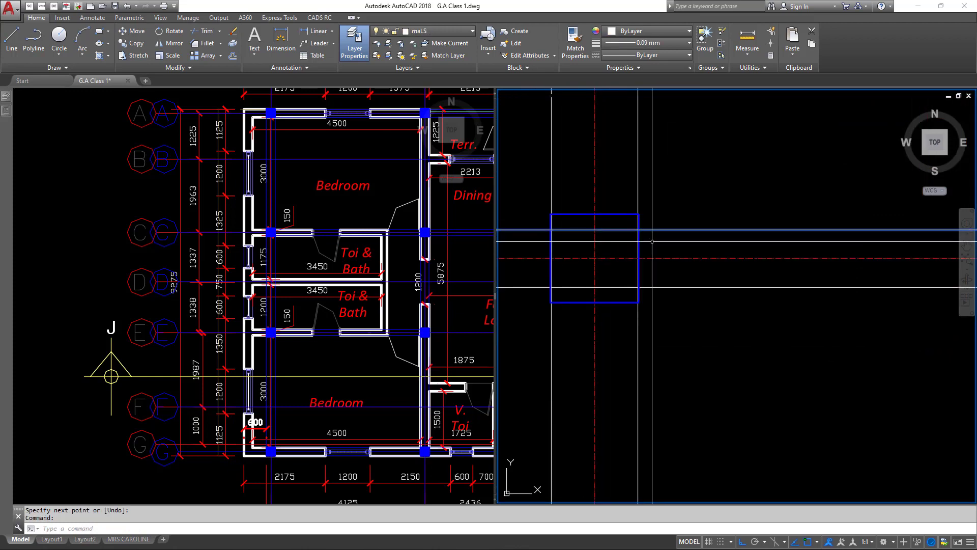
click(613, 215)
click(620, 286)
key(space)
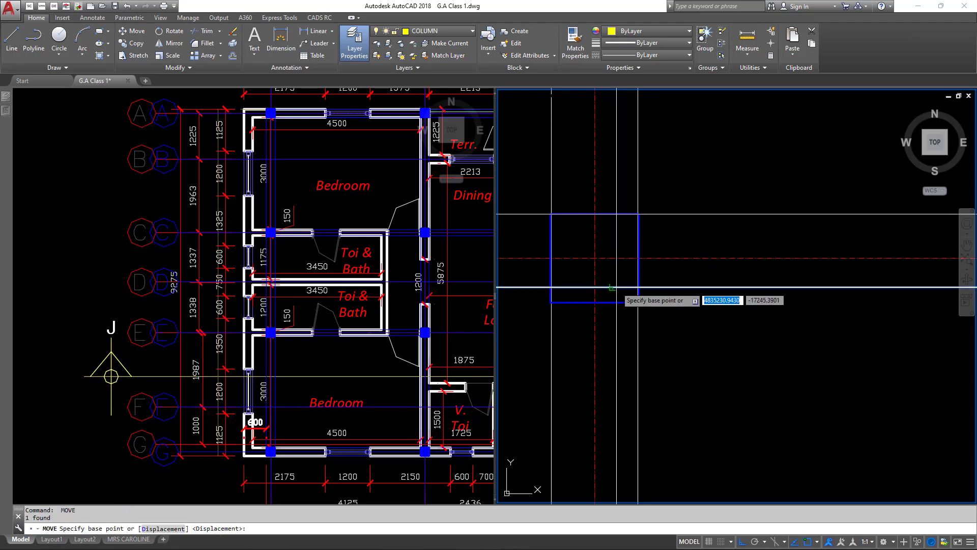
click(611, 288)
click(613, 302)
scroll(631, 193, down, 7)
middle_drag(621, 364, 628, 311)
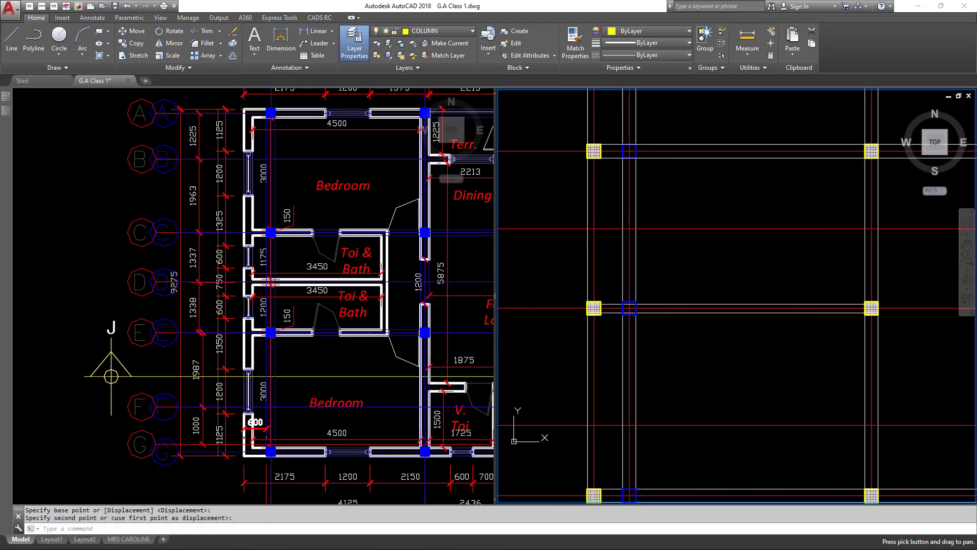
Move both grid E beam lines outward to the upper and lower edges of the blue grid 1 column outline
scroll(629, 311, up, 5)
click(670, 279)
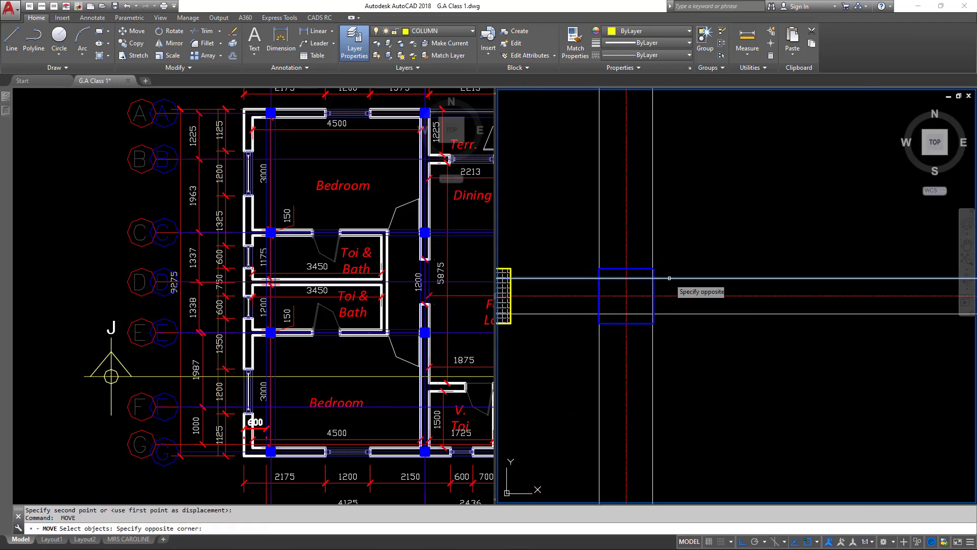
click(626, 295)
click(627, 268)
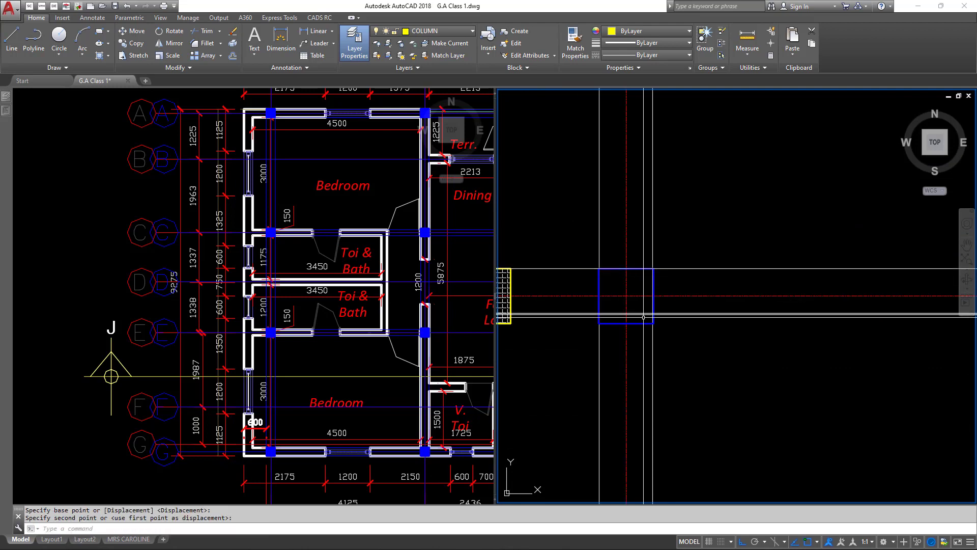
key(space)
click(649, 305)
click(636, 321)
key(space)
click(628, 314)
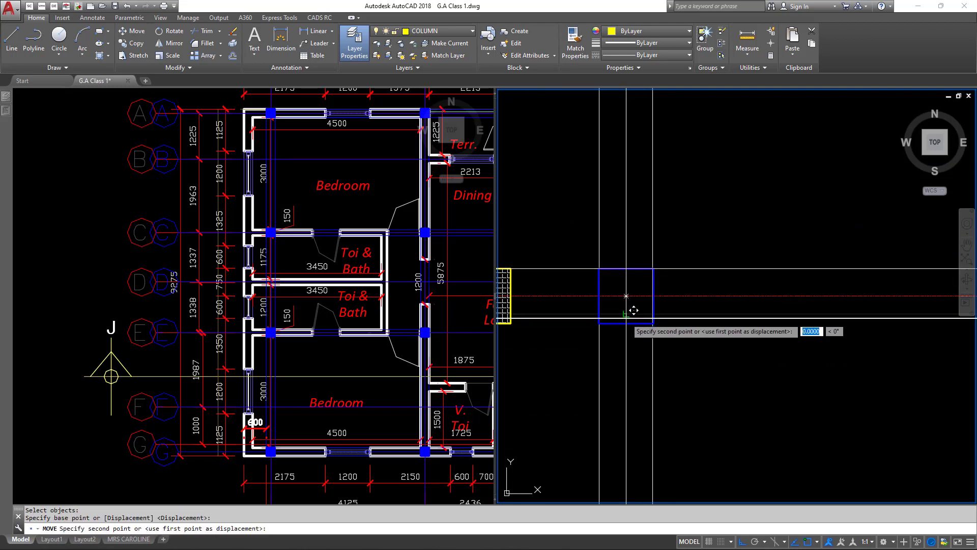
click(626, 323)
scroll(622, 331, down, 4)
scroll(606, 352, up, 3)
scroll(607, 352, down, 4)
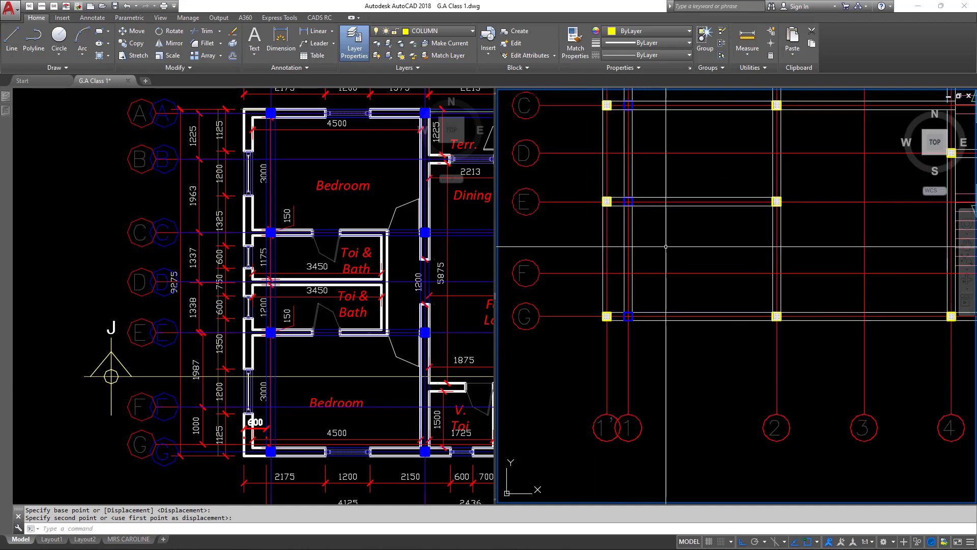
Mirror the grid 1' columns and outer beam line about the midpoint between grids 4 and 5, keeping the originals
scroll(609, 204, up, 2)
scroll(605, 230, up, 2)
scroll(665, 213, down, 5)
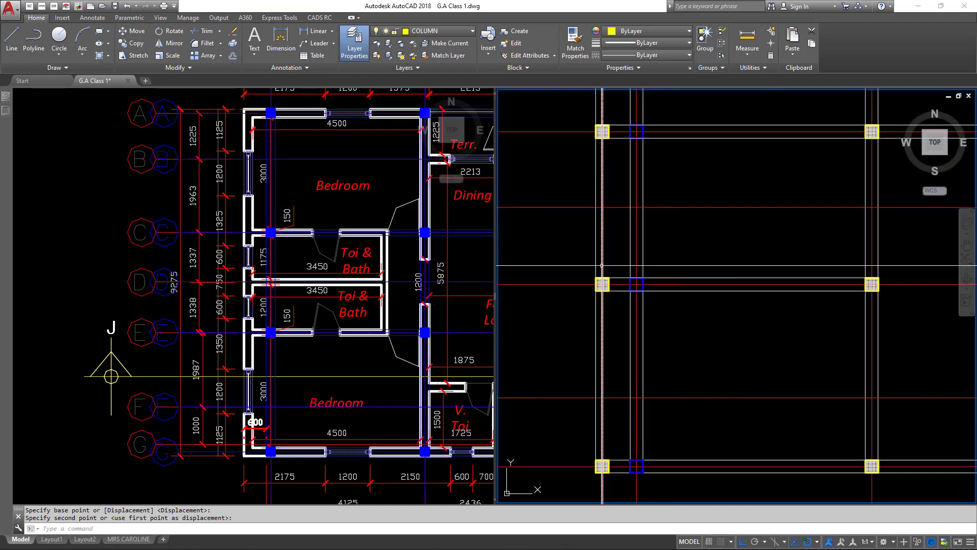
middle_drag(665, 213, 628, 222)
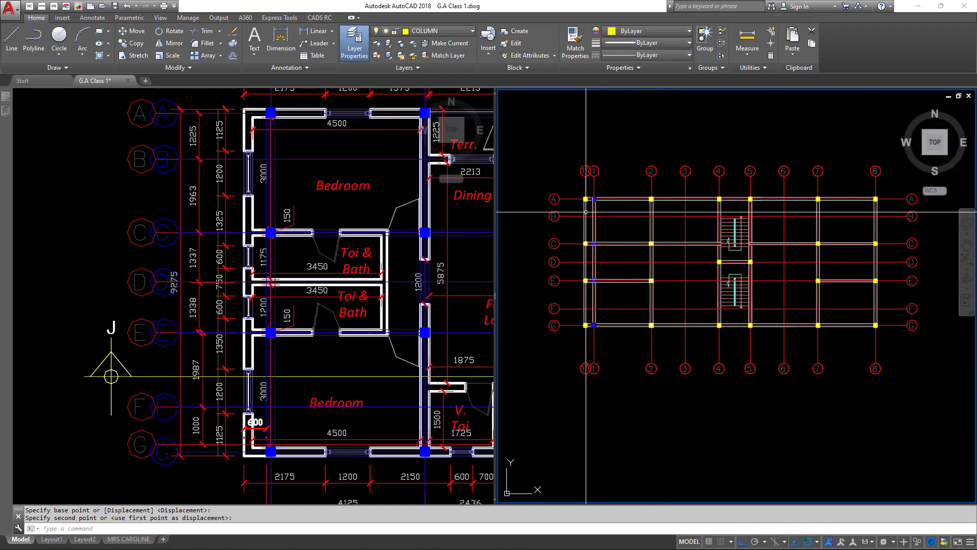
scroll(573, 203, up, 2)
click(577, 175)
scroll(586, 191, down, 1)
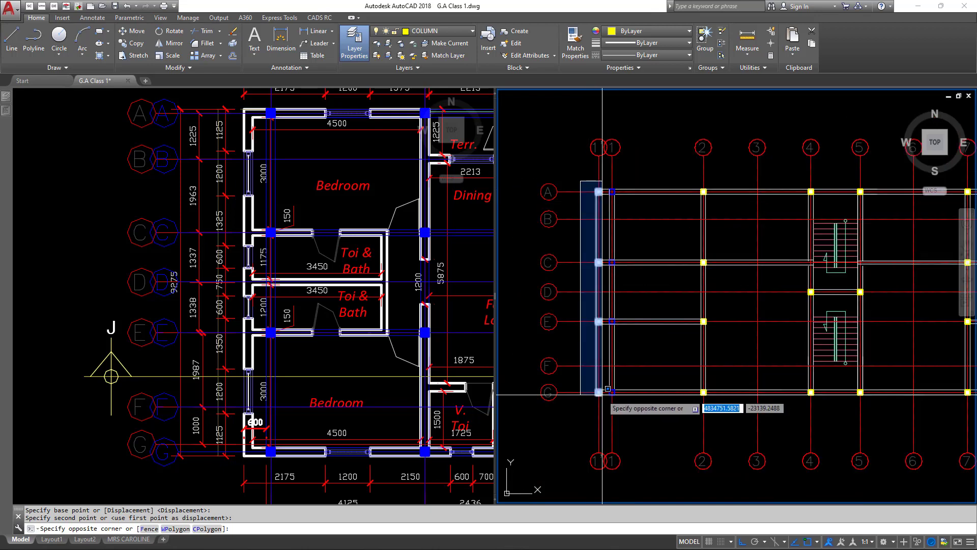
scroll(603, 346, up, 2)
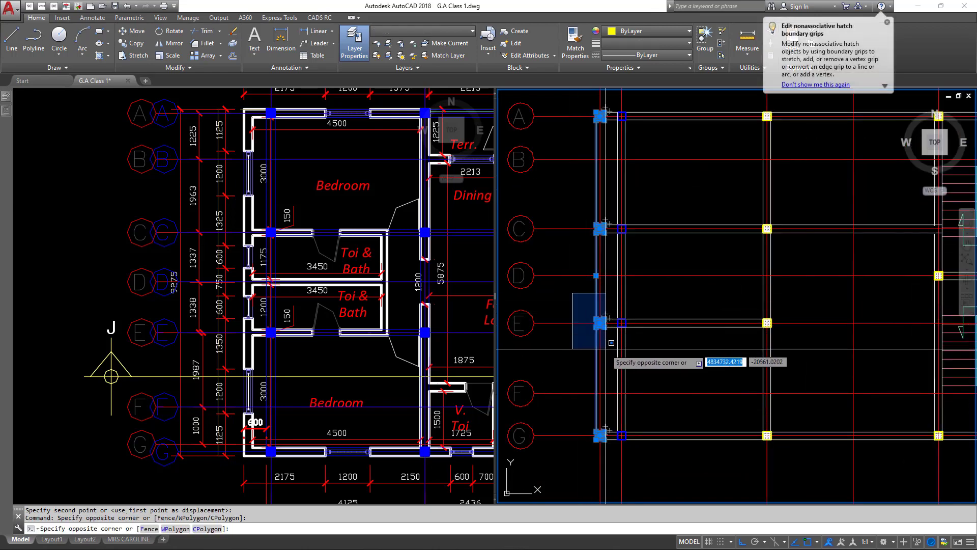
scroll(606, 348, down, 2)
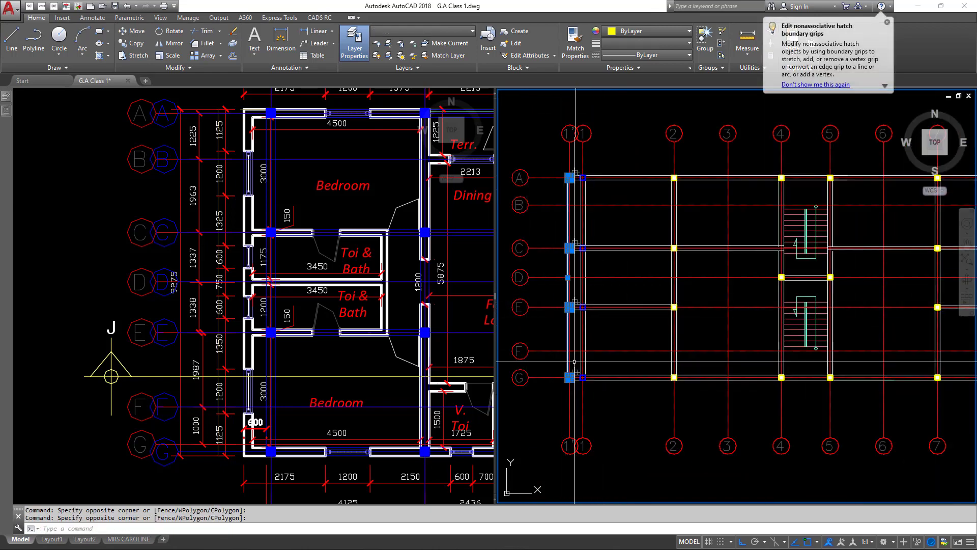
click(576, 394)
text(mi)
key(Return)
scroll(628, 361, down, 2)
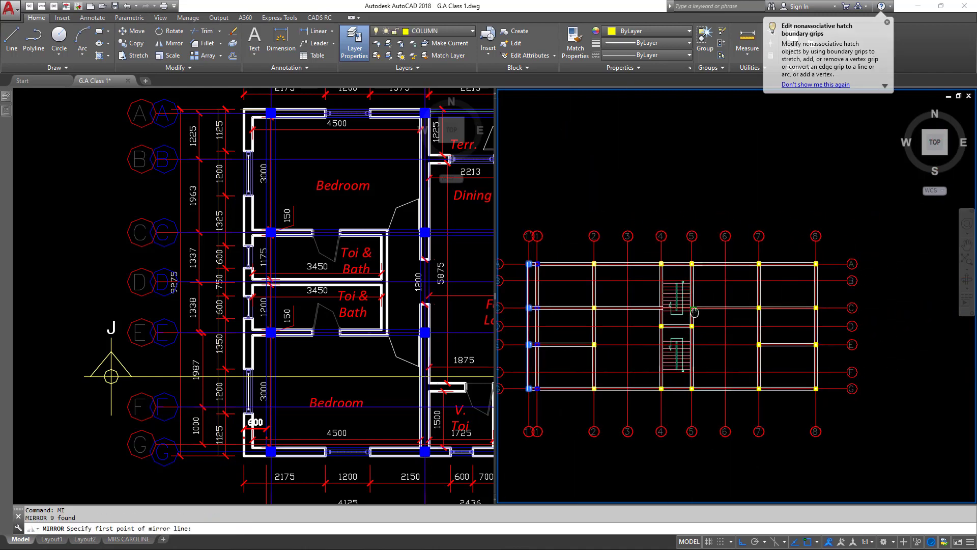
scroll(667, 214, up, 2)
shift+right_click(656, 196)
click(691, 226)
scroll(677, 298, up, 1)
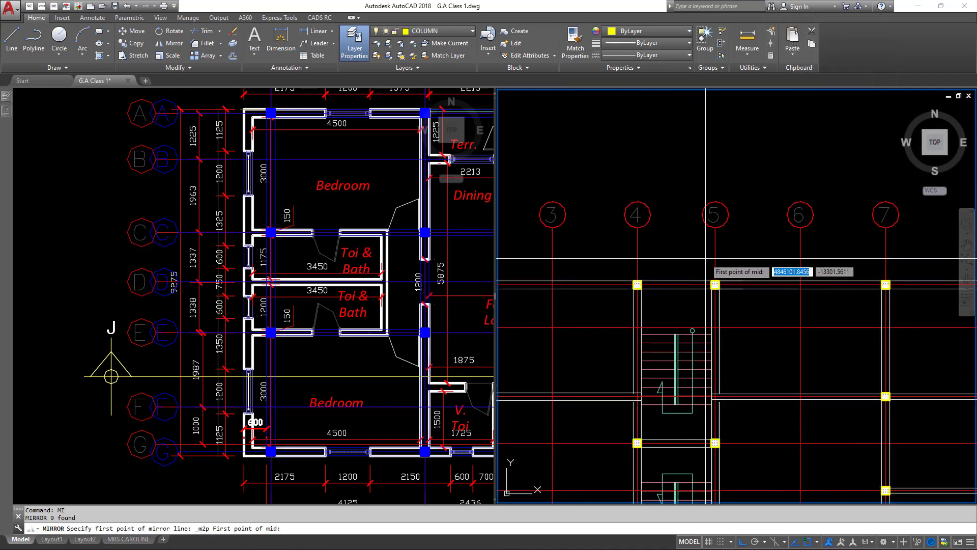
click(716, 251)
click(638, 253)
scroll(648, 252, down, 2)
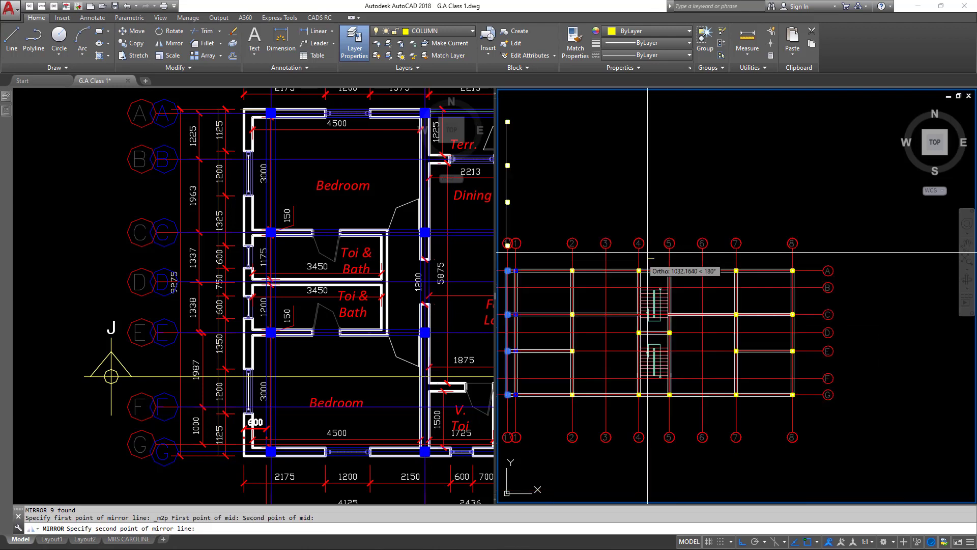
click(683, 186)
key(Return)
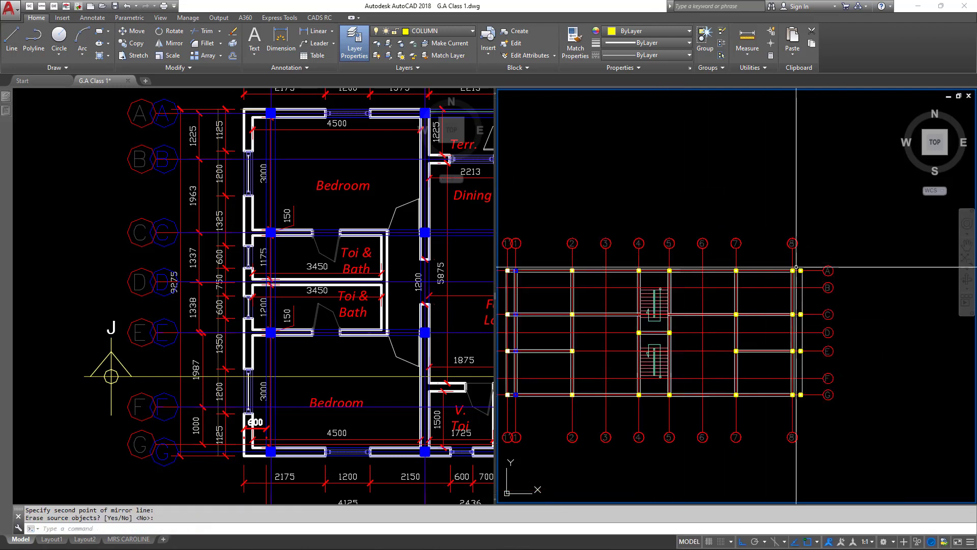
Extend the beam lines along grids A, C, E and G to the mirrored outer beam line beyond grid 8
scroll(802, 277, up, 5)
click(813, 294)
click(768, 274)
text(ex)
key(Return)
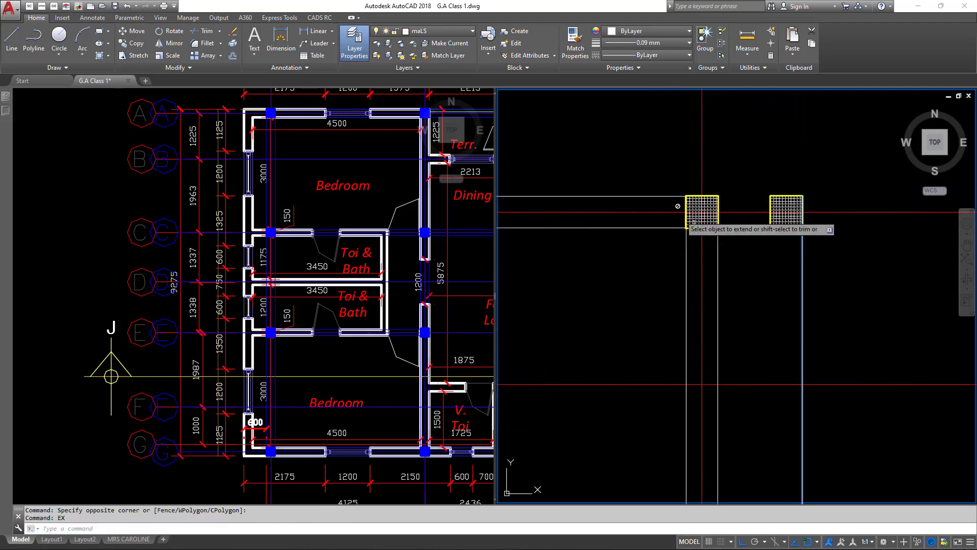
click(661, 172)
click(629, 275)
scroll(652, 164, down, 5)
scroll(636, 380, up, 5)
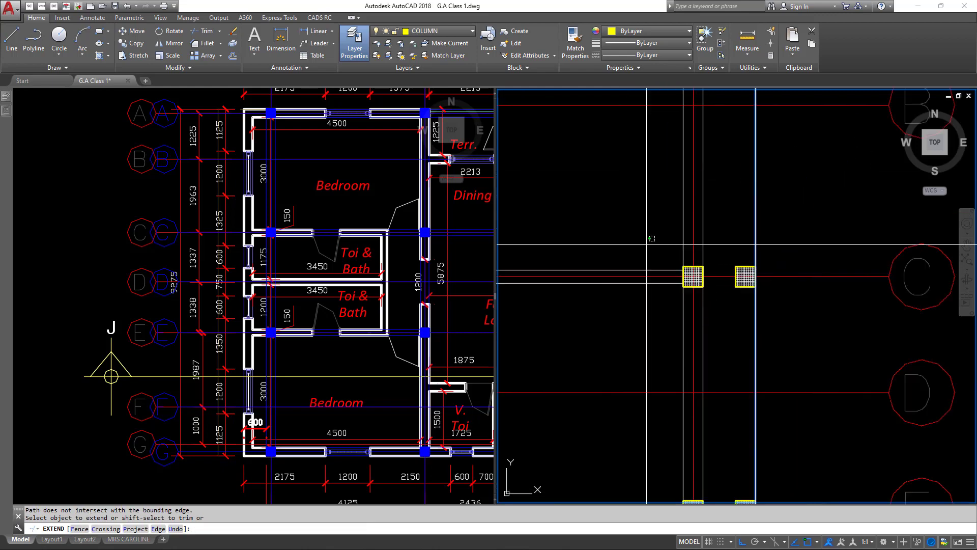
scroll(655, 290, down, 5)
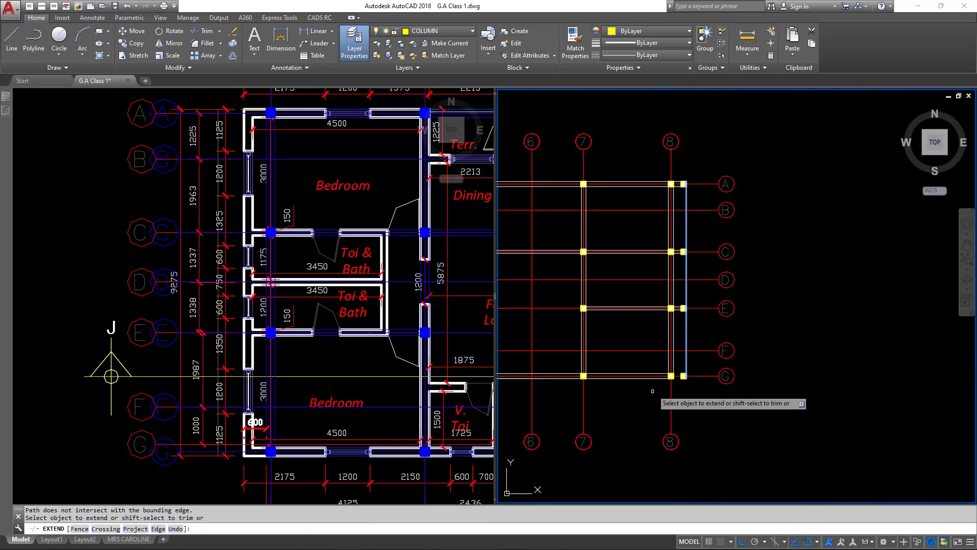
scroll(659, 387, up, 4)
click(663, 334)
click(636, 387)
key(Return)
Erase the hatches inside the grid 8 columns at grids E and C
scroll(693, 185, up, 4)
scroll(670, 191, up, 2)
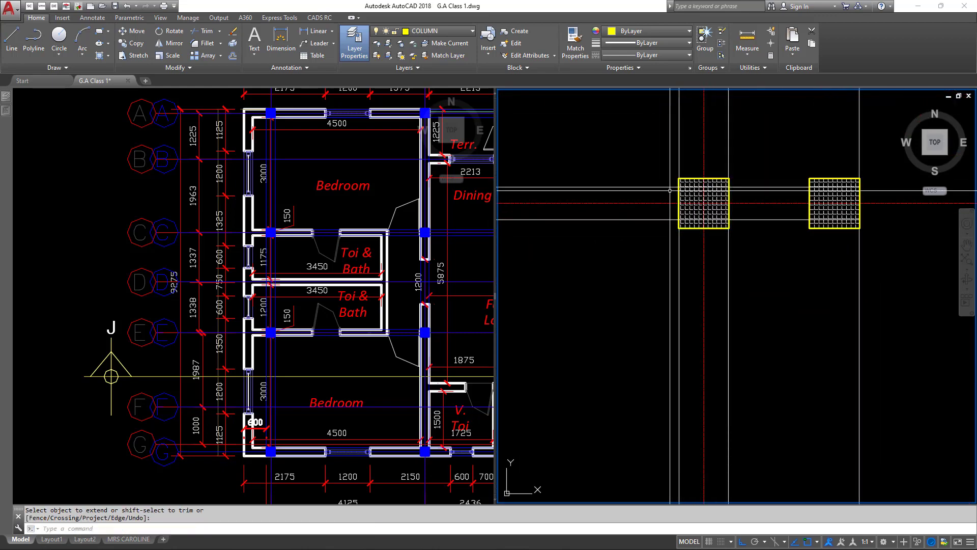
scroll(691, 184, up, 2)
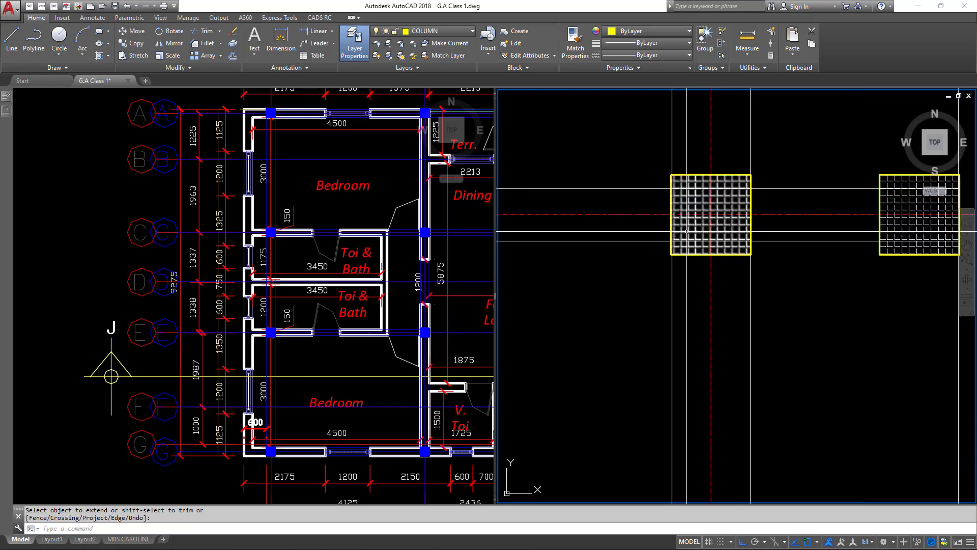
click(692, 230)
text(e)
key(Return)
scroll(682, 219, down, 4)
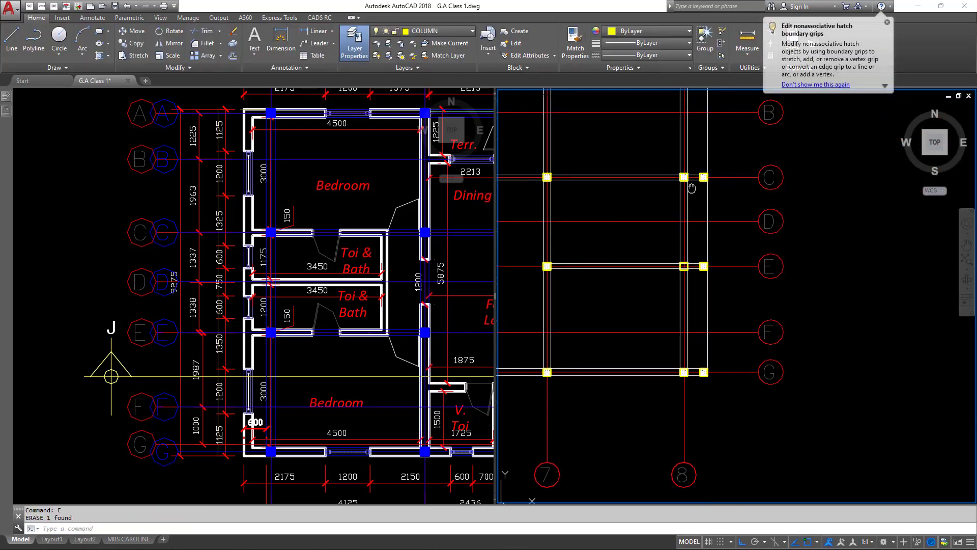
scroll(673, 206, up, 2)
key(Return)
scroll(668, 241, down, 2)
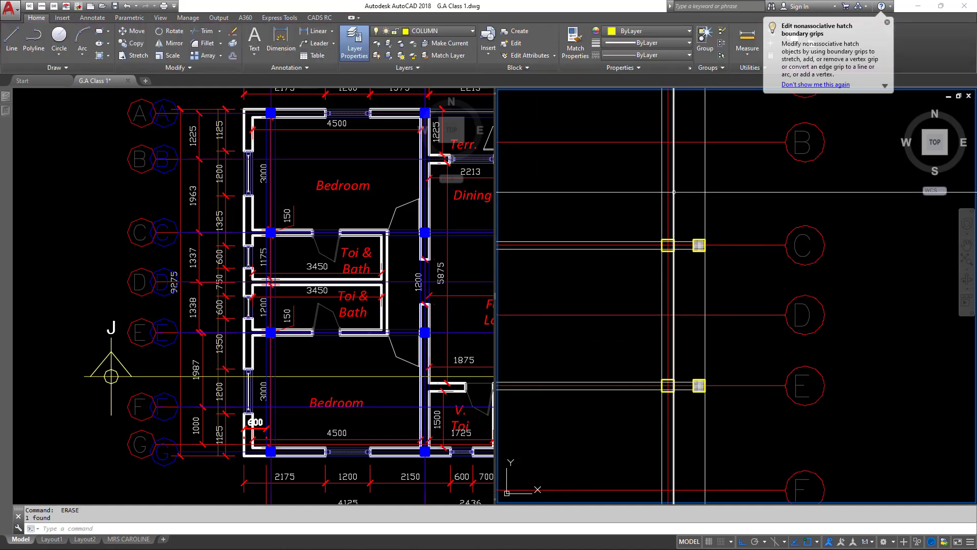
Undo the deletion of the grid A column outline on grid 8, and erase the grid 8 column hatches at grids A and G
middle_drag(668, 242, 655, 306)
scroll(664, 129, up, 3)
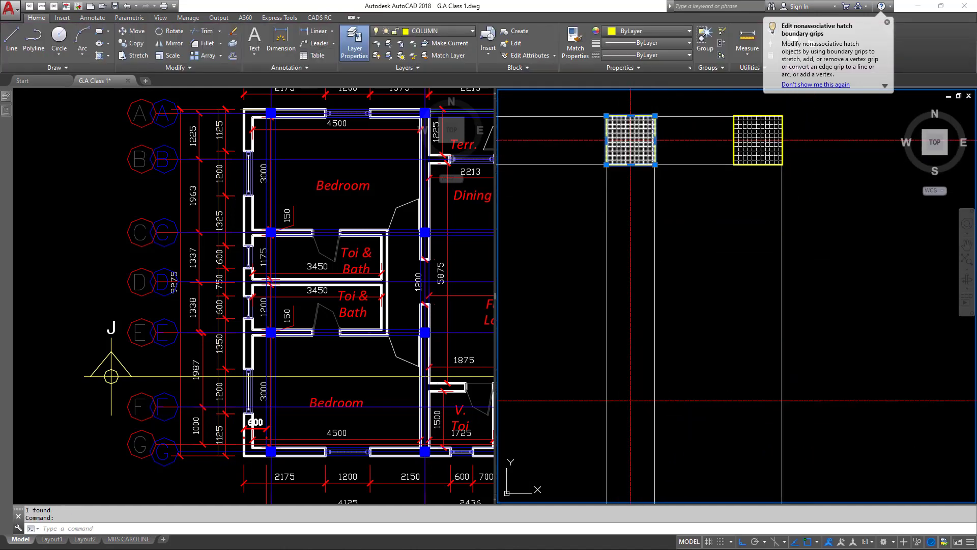
key(ctrl+z)
key(ctrl+z)
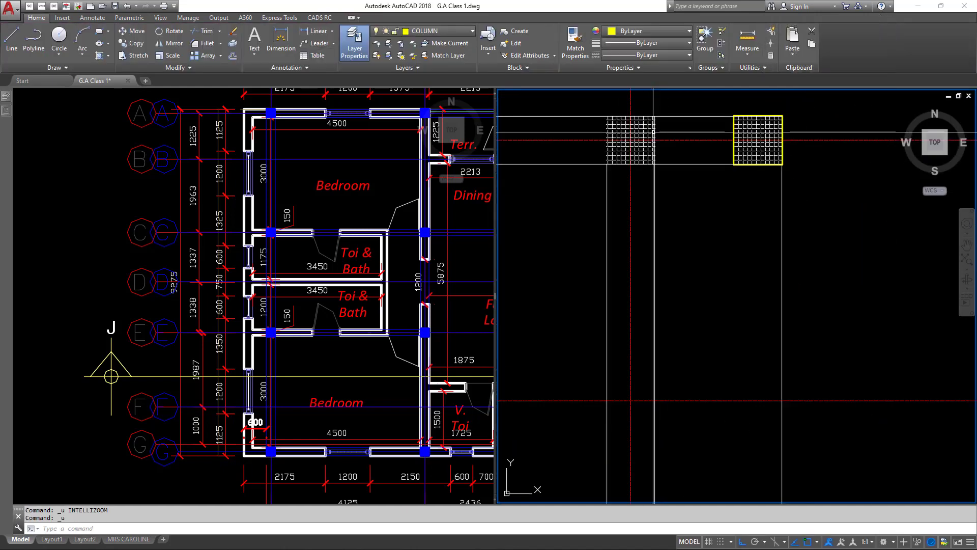
key(ctrl+z)
text(e)
key(Return)
scroll(655, 188, down, 3)
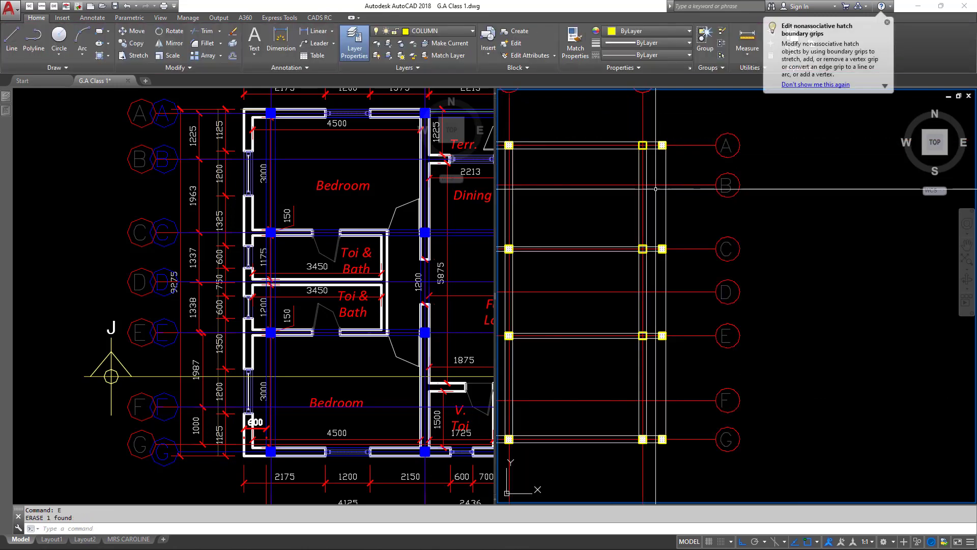
scroll(658, 452, up, 4)
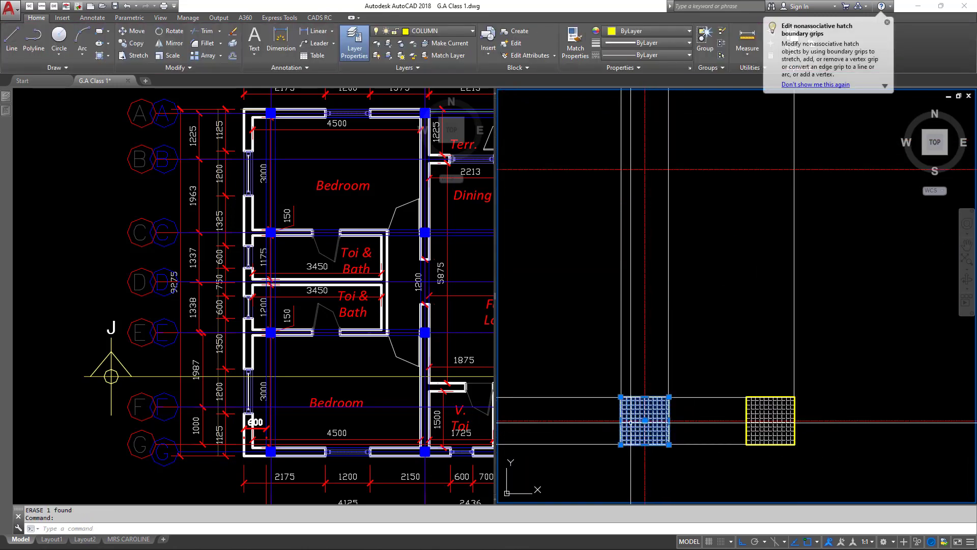
Match the grid 8 column outline at grid A to the properties of the blue grid 1 column outline
text(ma)
key(Return)
scroll(671, 318, down, 4)
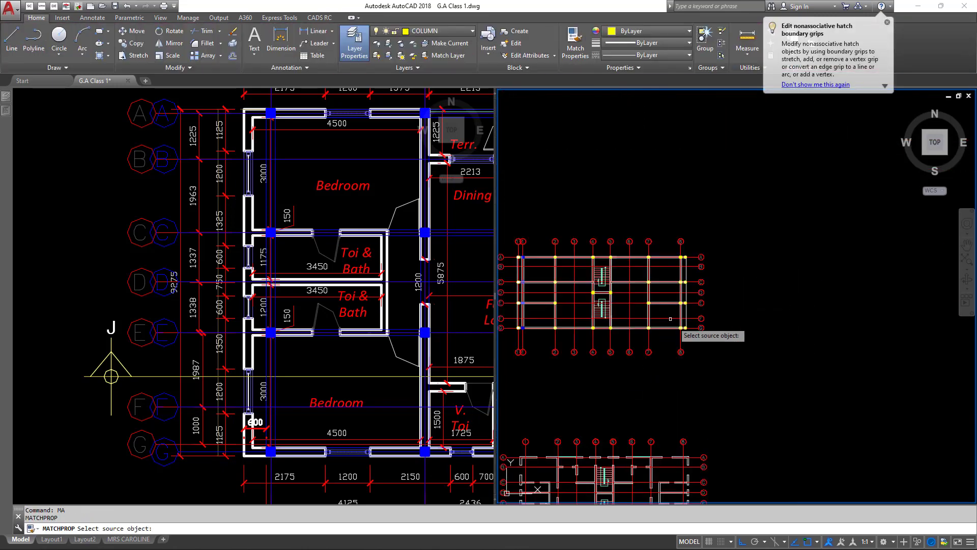
click(518, 282)
scroll(519, 282, up, 10)
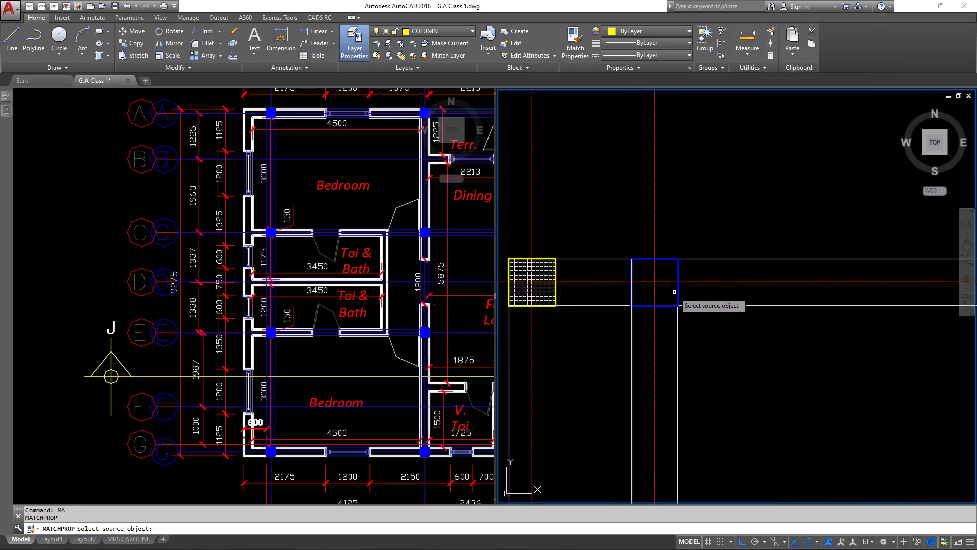
scroll(733, 301, down, 10)
scroll(736, 274, up, 8)
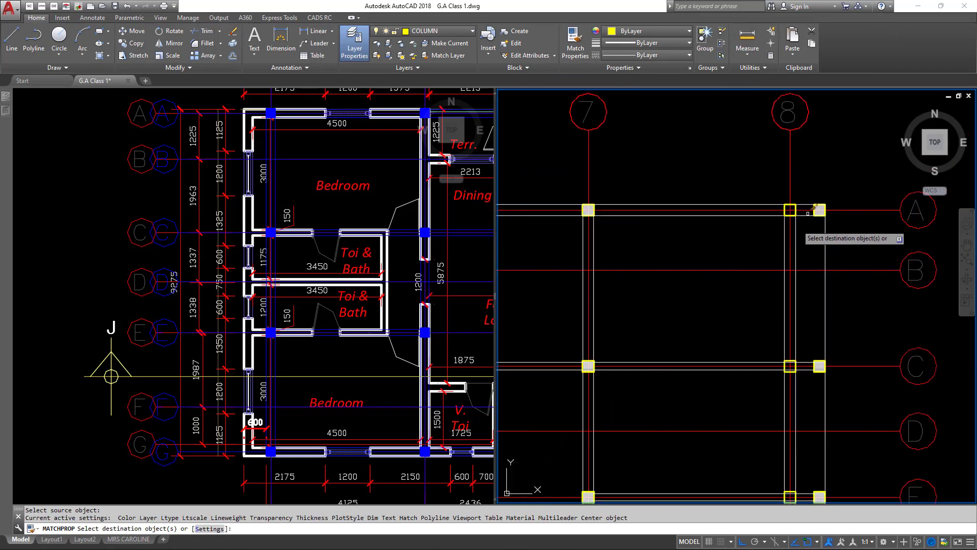
scroll(728, 200, up, 4)
click(668, 211)
click(653, 219)
scroll(693, 223, down, 8)
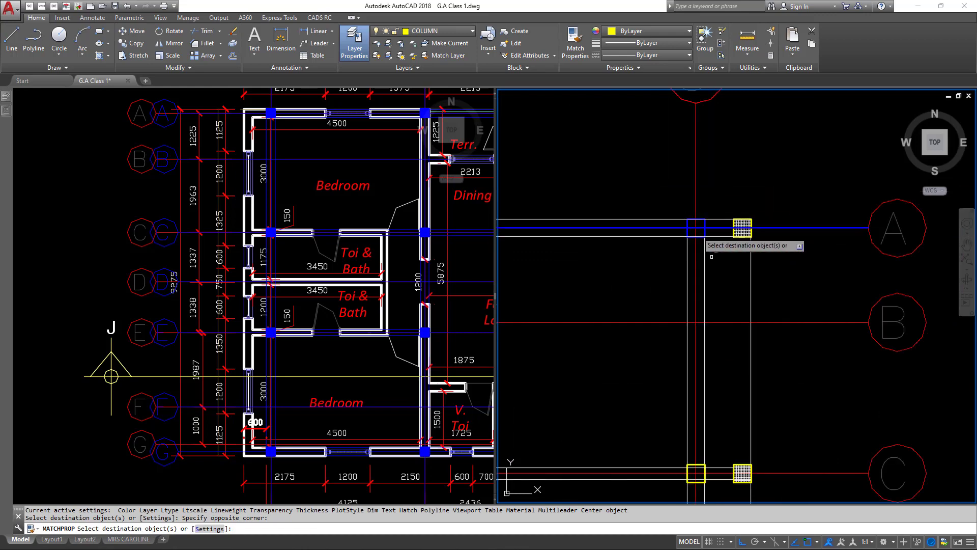
Apply the matched blue outline properties to the grid 8 columns at grids C, E and G
middle_drag(724, 447, 720, 309)
scroll(700, 336, up, 5)
click(685, 385)
click(679, 361)
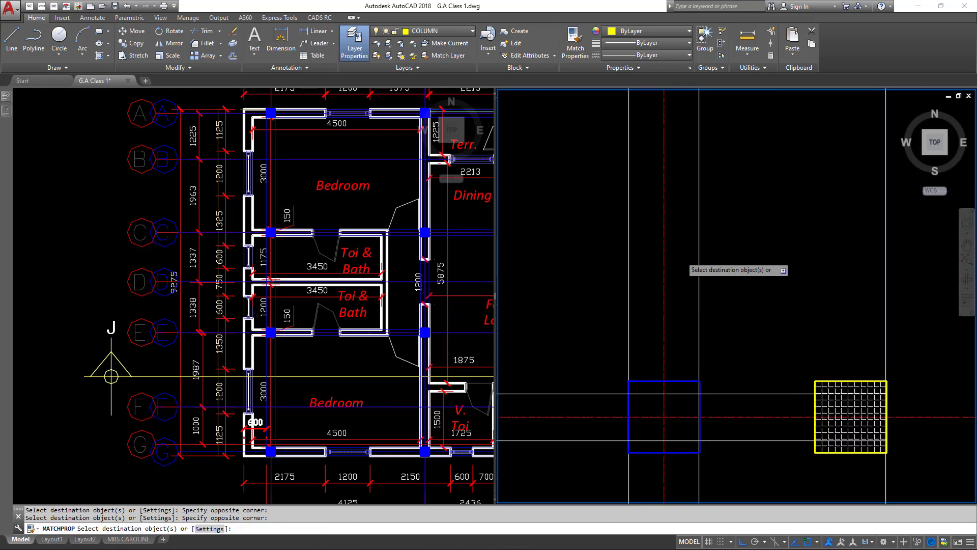
scroll(682, 261, down, 7)
scroll(682, 425, up, 7)
scroll(690, 292, down, 7)
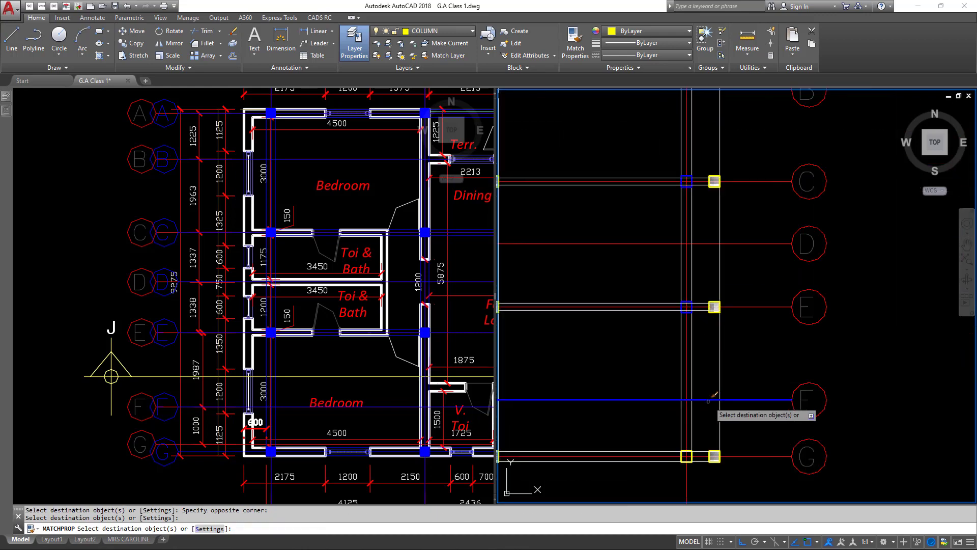
scroll(688, 448, up, 7)
click(653, 468)
click(652, 429)
scroll(652, 429, down, 3)
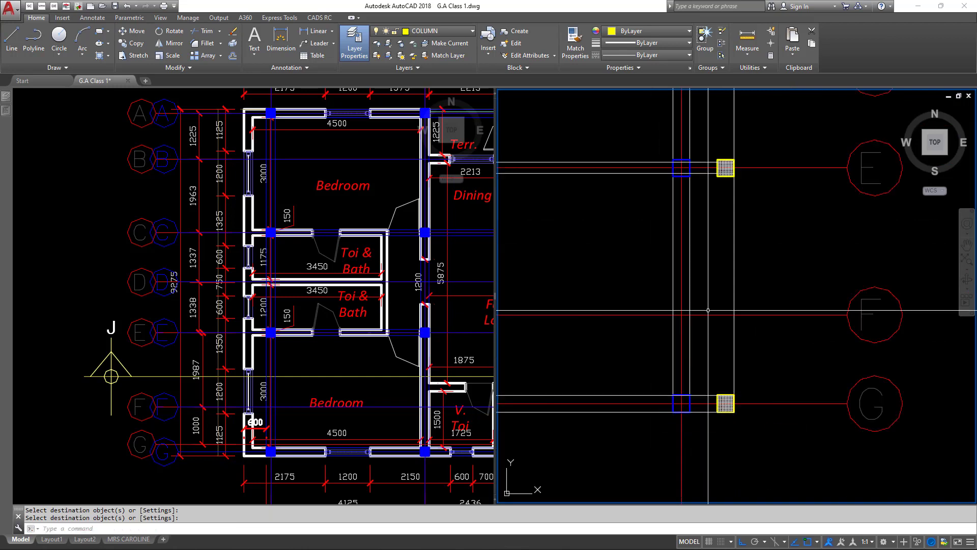
Move the two grid E beam lines outward to the upper and lower edges of the blue grid 8 column outline
scroll(653, 234, up, 3)
click(690, 222)
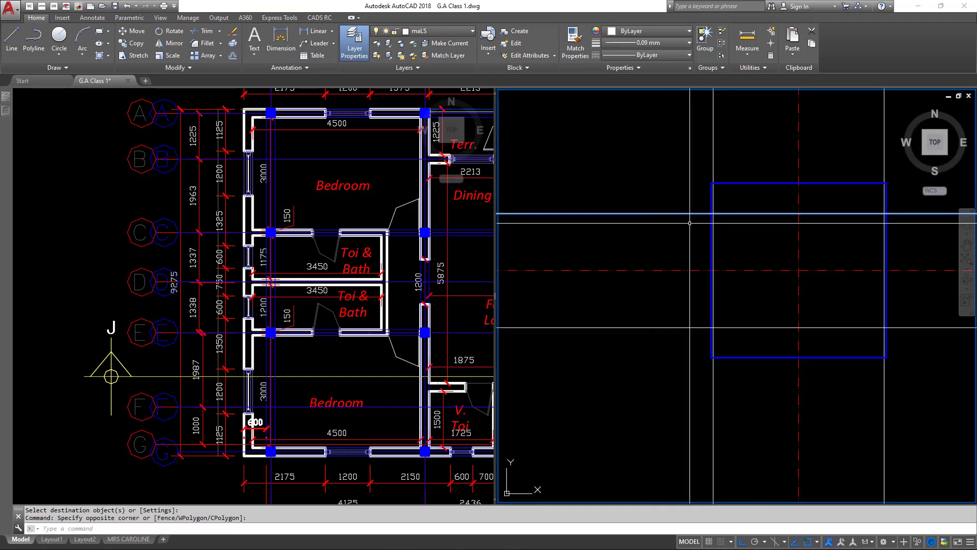
text(m)
key(Return)
click(764, 213)
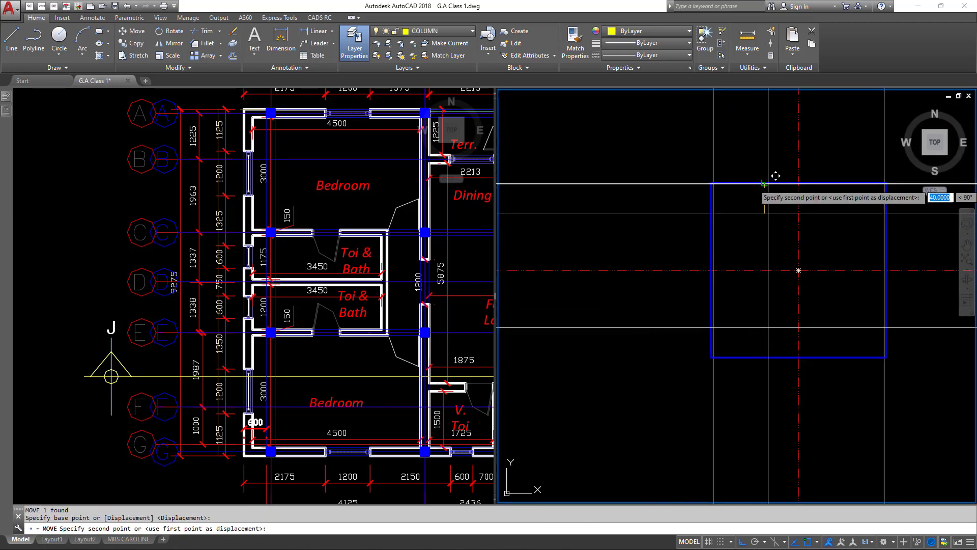
click(764, 183)
click(775, 328)
key(Return)
click(775, 327)
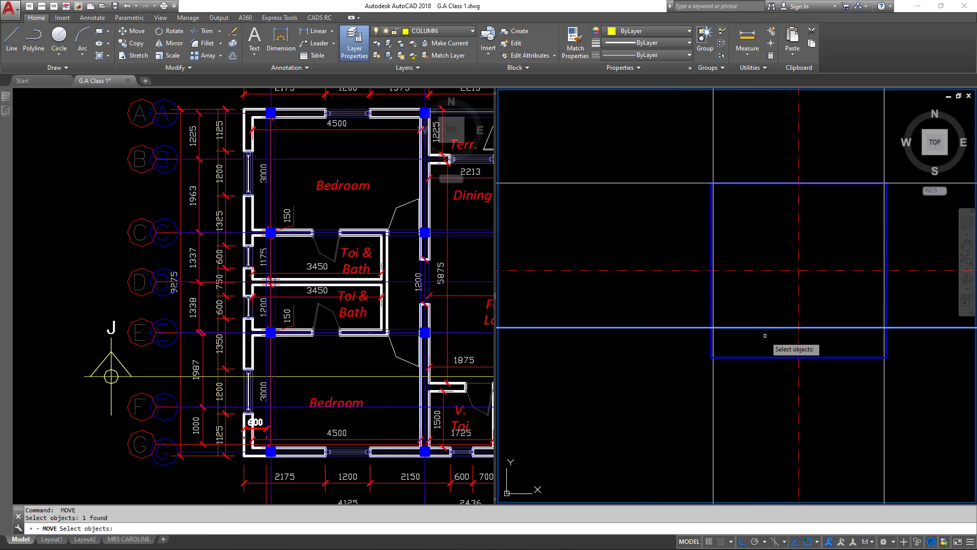
key(Return)
click(774, 327)
click(743, 377)
scroll(743, 376, down, 5)
scroll(743, 377, down, 5)
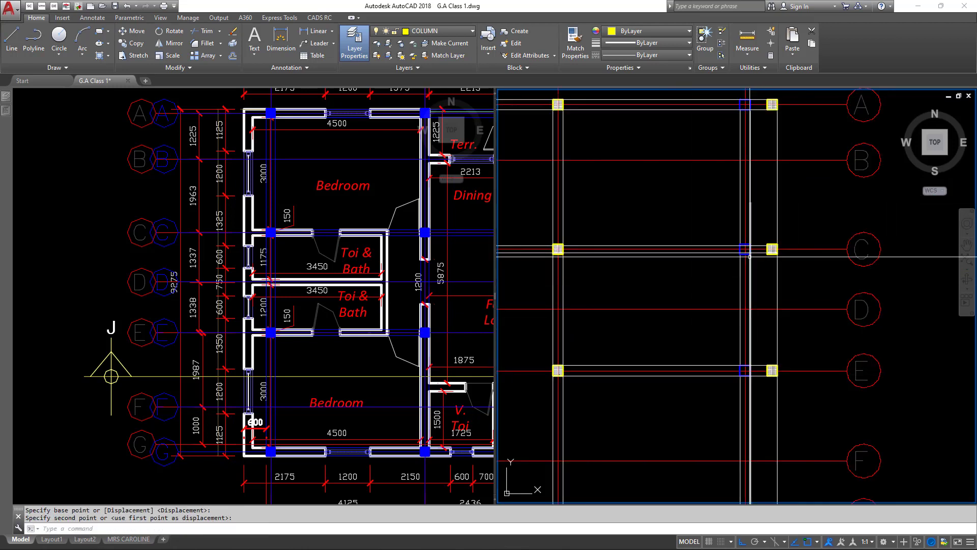
Move both grid C beam lines outward to align with the upper and lower edges of the blue grid 8 column
scroll(732, 229, up, 5)
click(725, 209)
scroll(728, 211, up, 3)
key(Return)
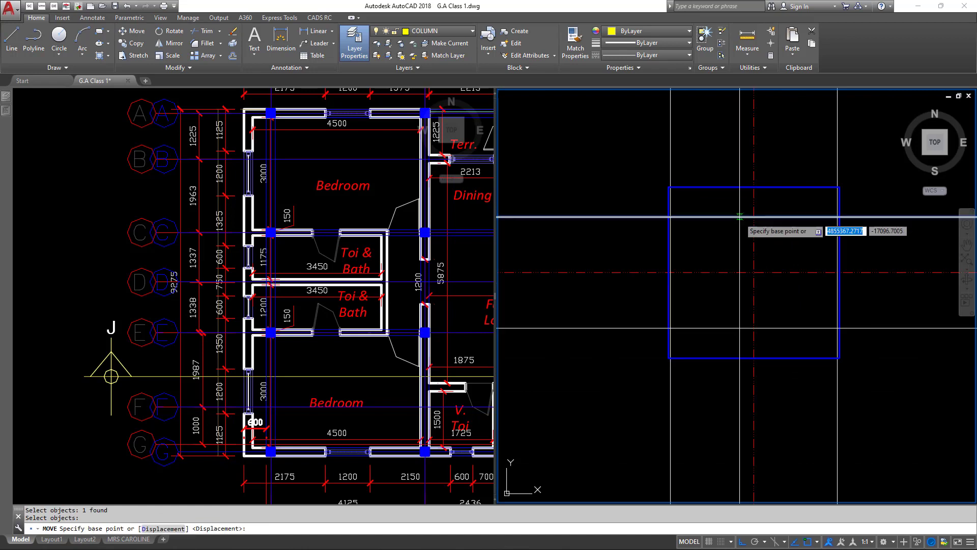
click(735, 217)
click(736, 187)
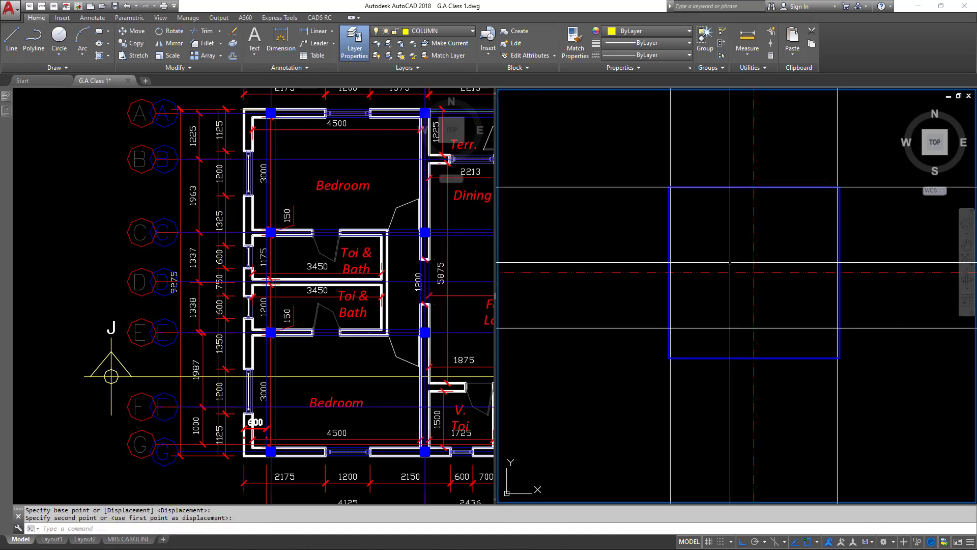
key(Return)
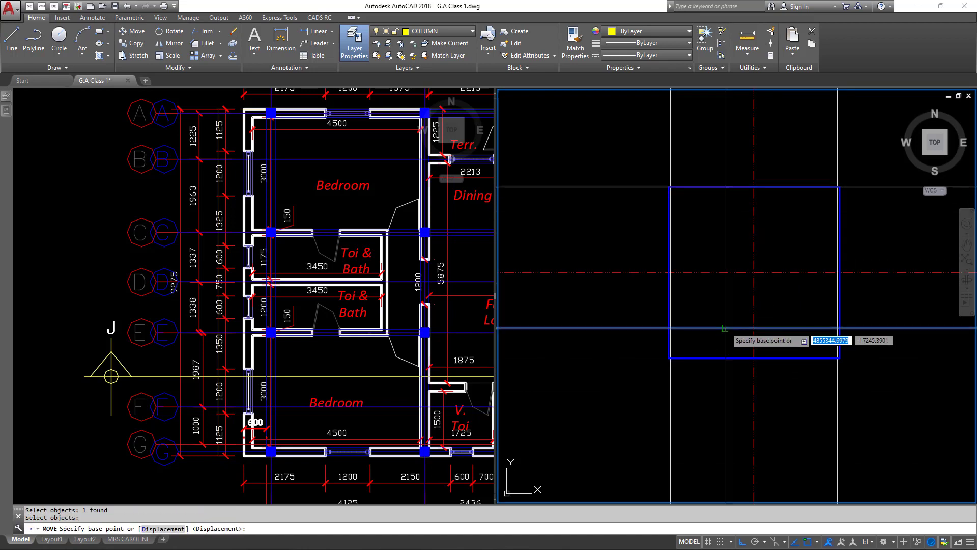
click(725, 328)
click(729, 358)
scroll(714, 269, down, 5)
scroll(743, 207, down, 4)
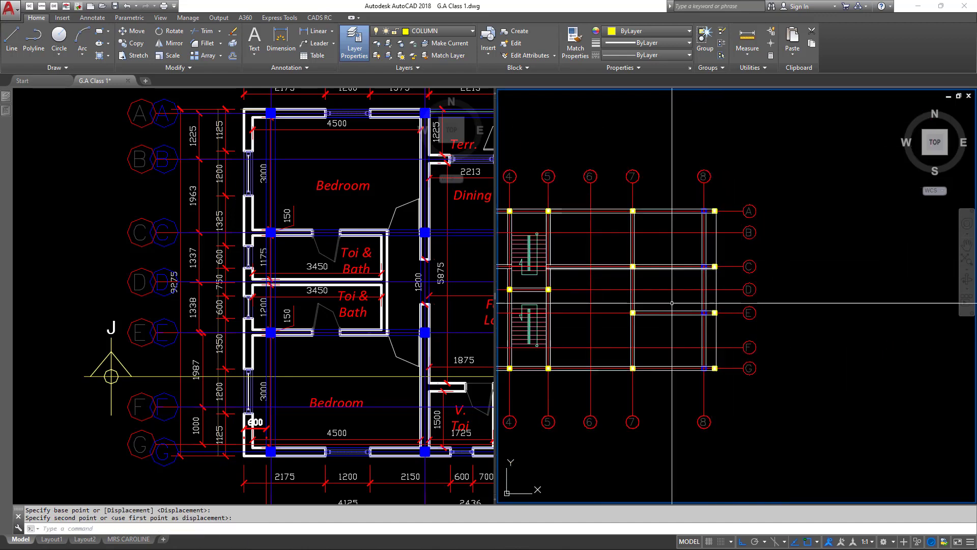
Examine the beam layout from grid 1' across to the edge columns beyond grid 8
scroll(742, 207, up, 6)
scroll(743, 207, down, 5)
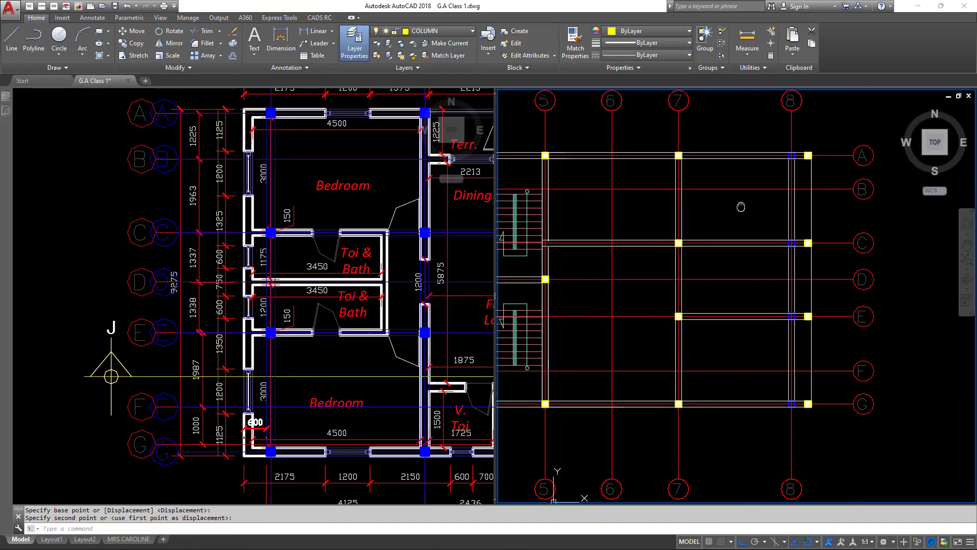
scroll(781, 286, up, 4)
scroll(781, 285, down, 4)
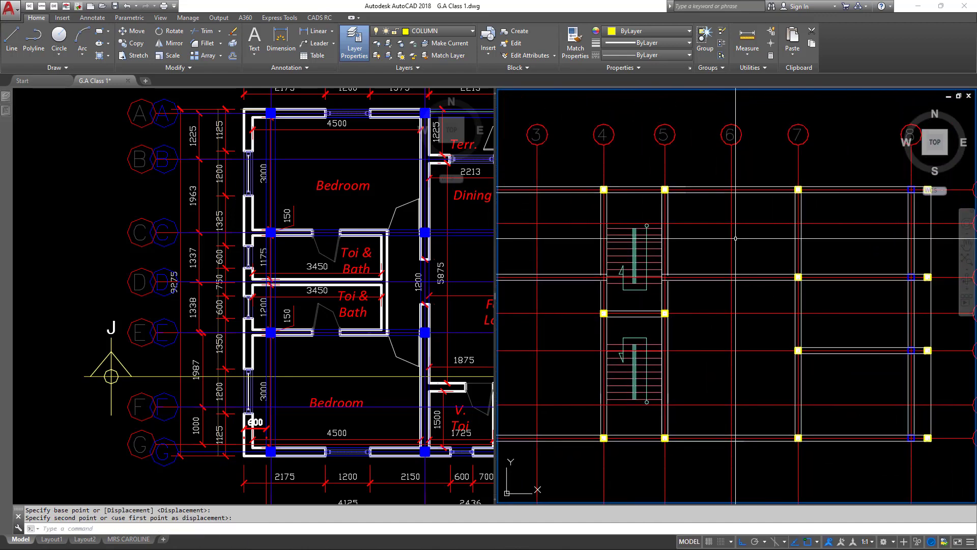
scroll(767, 264, up, 5)
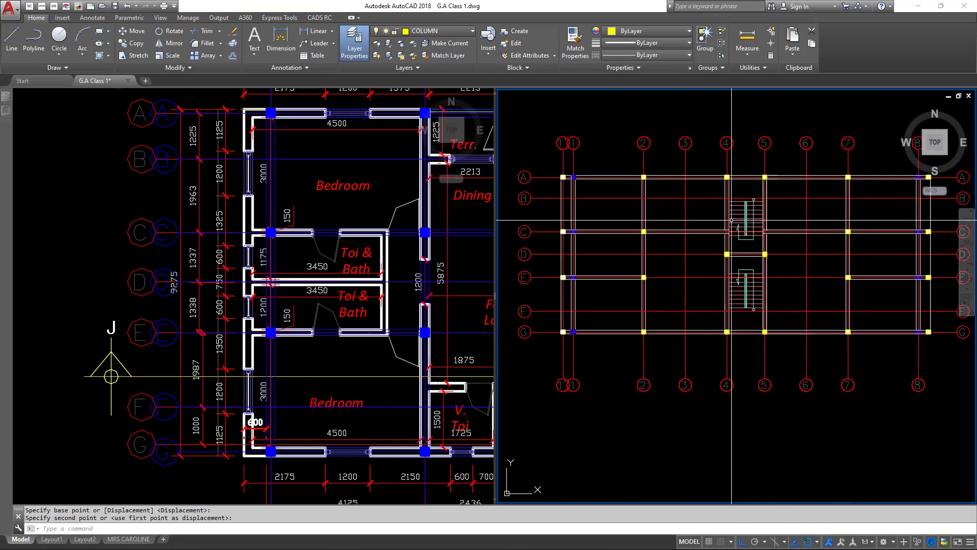
scroll(733, 202, down, 5)
scroll(734, 202, up, 4)
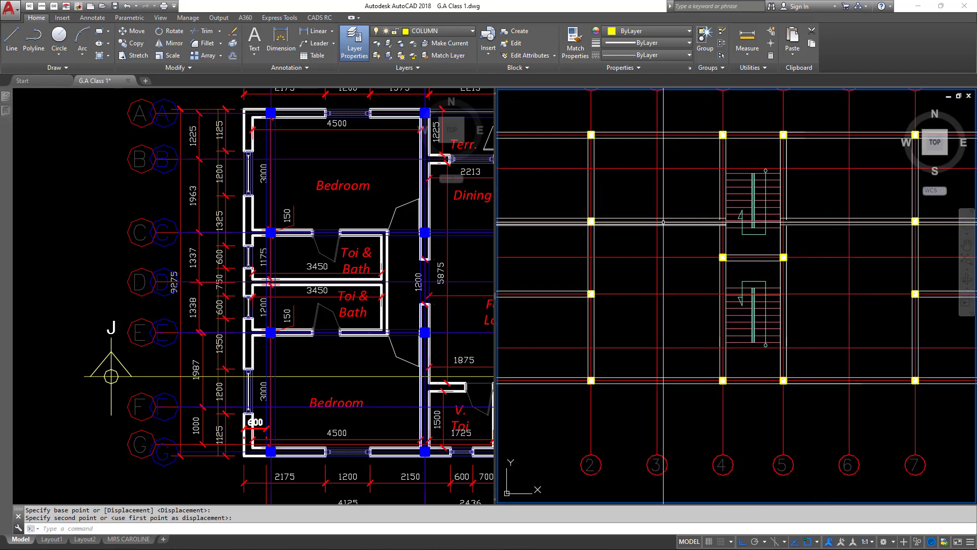
scroll(680, 247, down, 2)
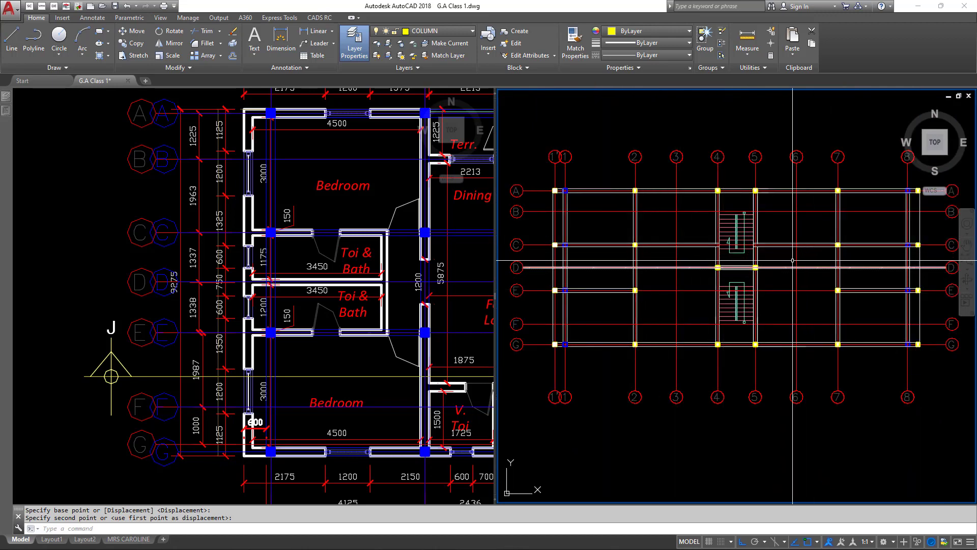
scroll(793, 260, up, 2)
scroll(793, 250, down, 2)
Examine the family lounge, dining and kitchen area between grids 2 and 4 on the first floor plan
click(333, 264)
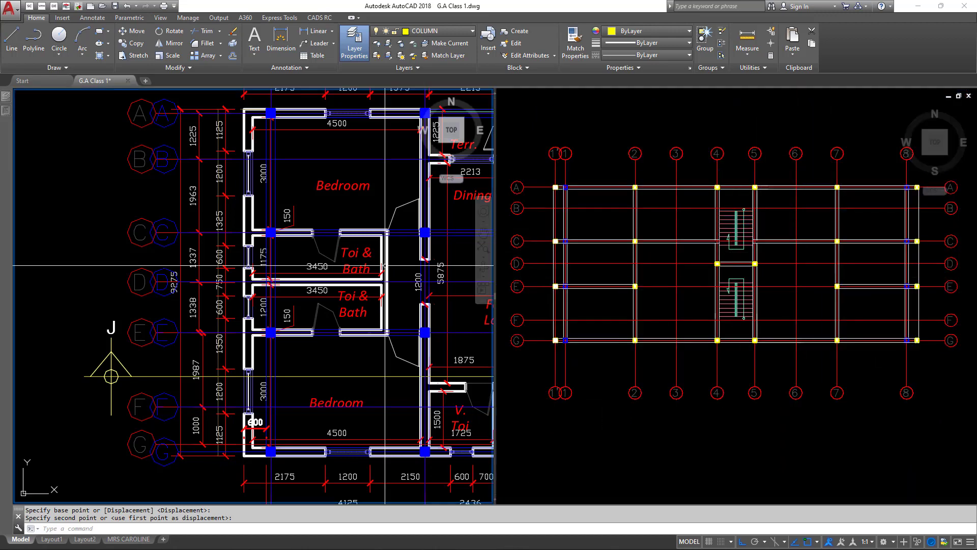
scroll(301, 264, down, 3)
middle_drag(270, 259, 231, 265)
scroll(227, 258, up, 2)
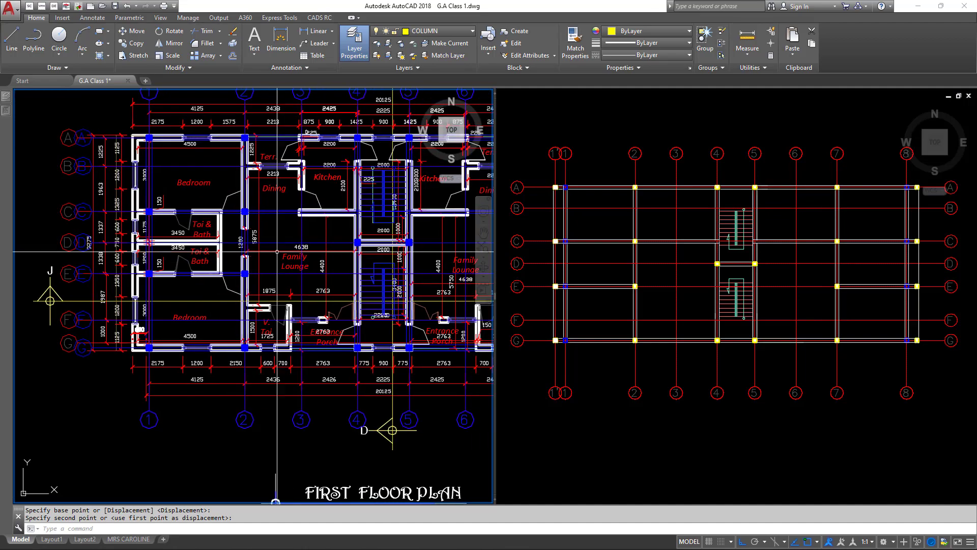
scroll(239, 257, up, 3)
scroll(254, 258, down, 4)
scroll(265, 260, up, 4)
scroll(265, 259, down, 1)
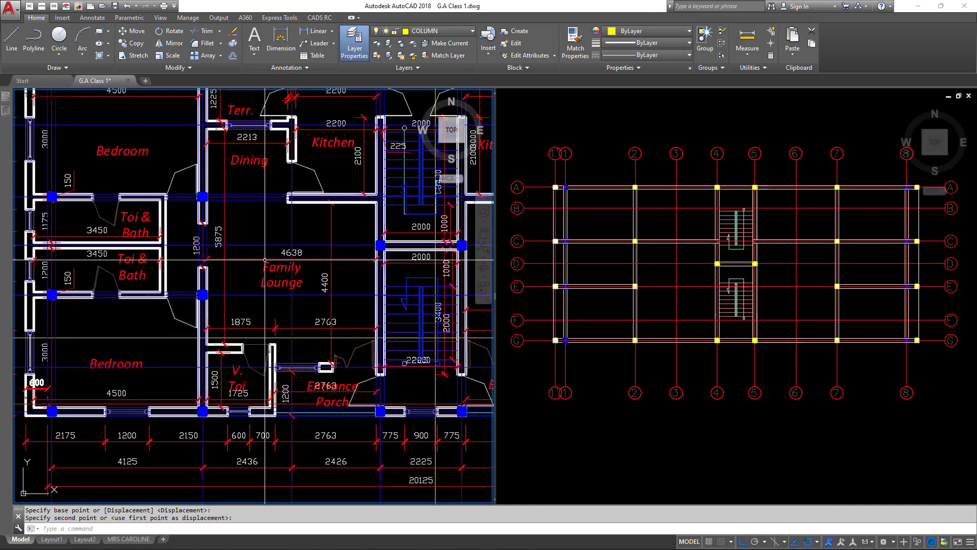
Draw two parallel horizontal lines across the Family Lounge from the grid 2 wall to the grid 4 wall
text(l)
key(Return)
scroll(207, 269, up, 2)
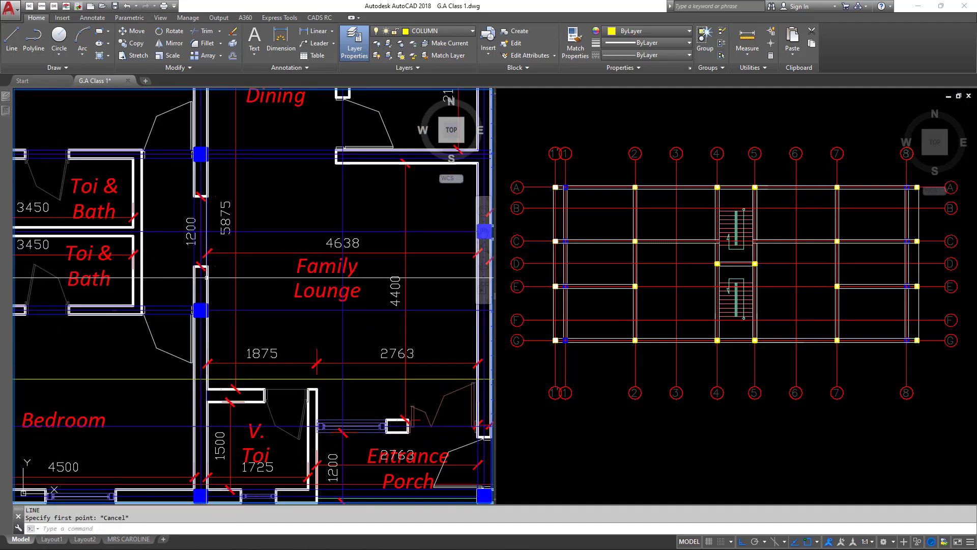
key(Return)
click(209, 279)
scroll(209, 279, down, 2)
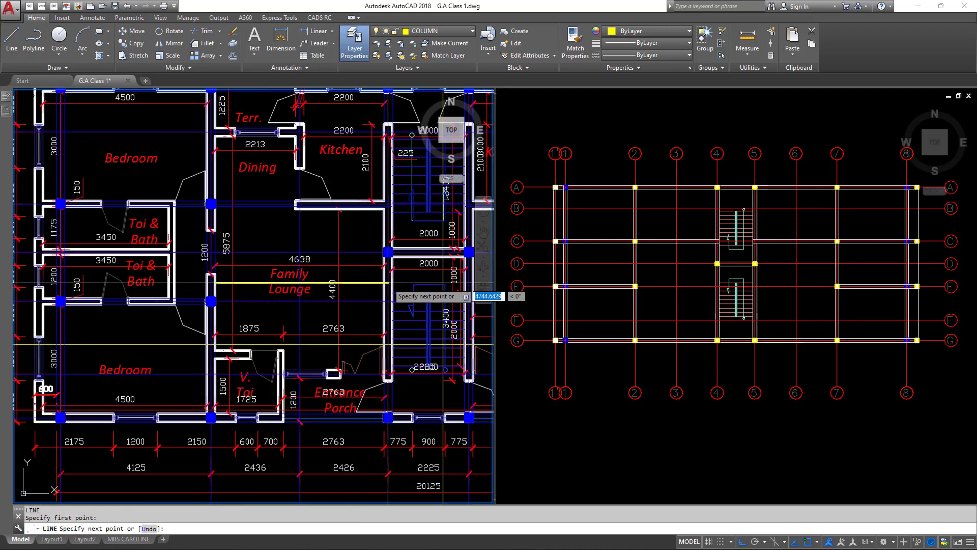
click(383, 283)
key(Return)
key(Return)
click(215, 288)
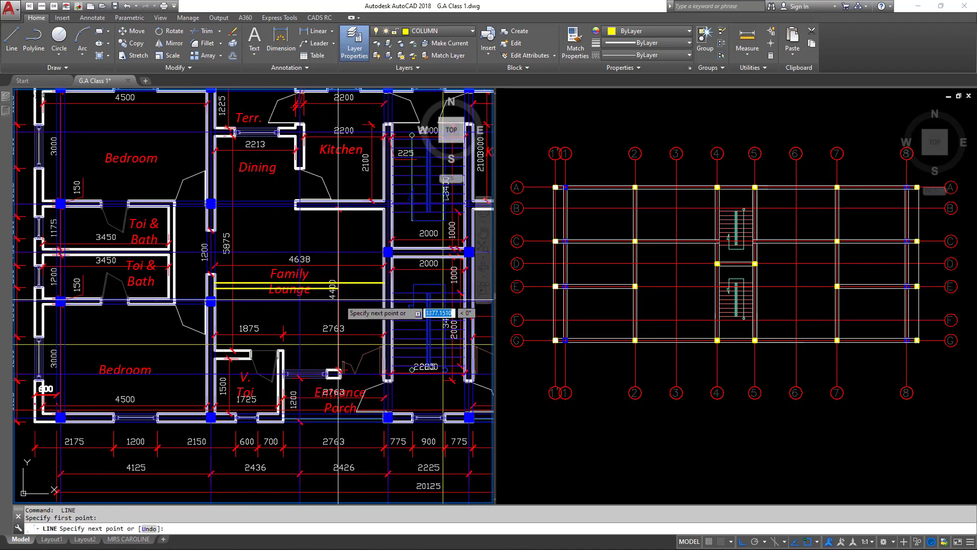
click(377, 288)
key(space)
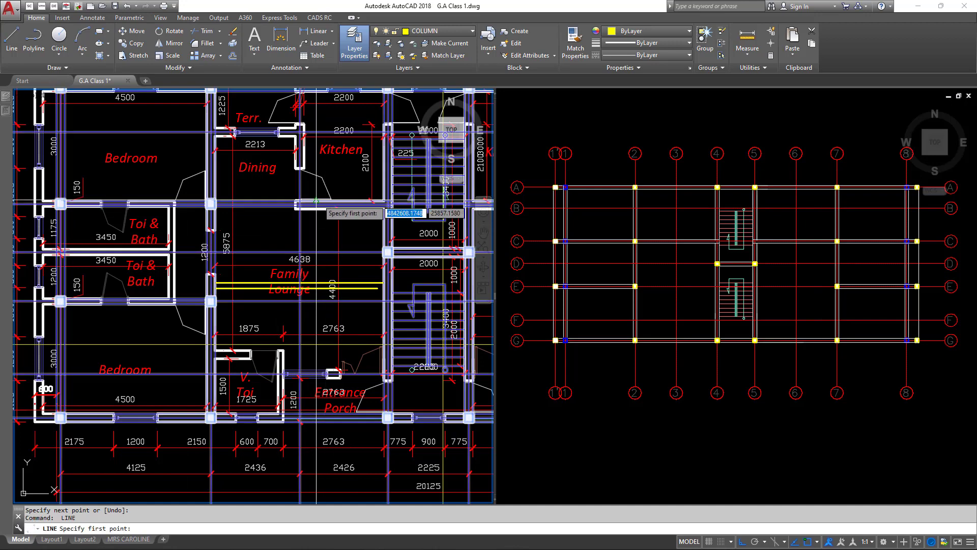
Draw two vertical lines from the kitchen's lower wall down to the horizontal lines in the Family Lounge
click(316, 200)
click(317, 289)
key(space)
key(space)
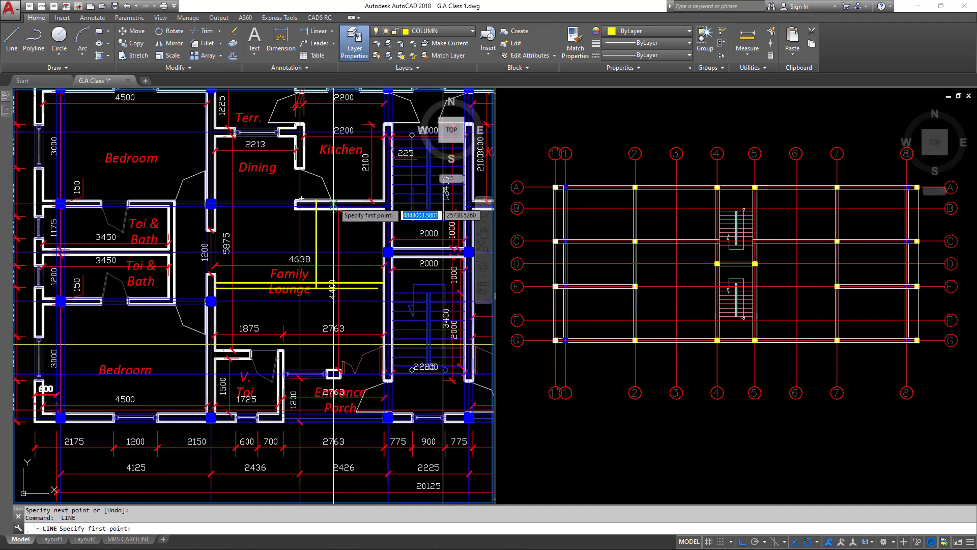
click(333, 204)
click(332, 290)
key(space)
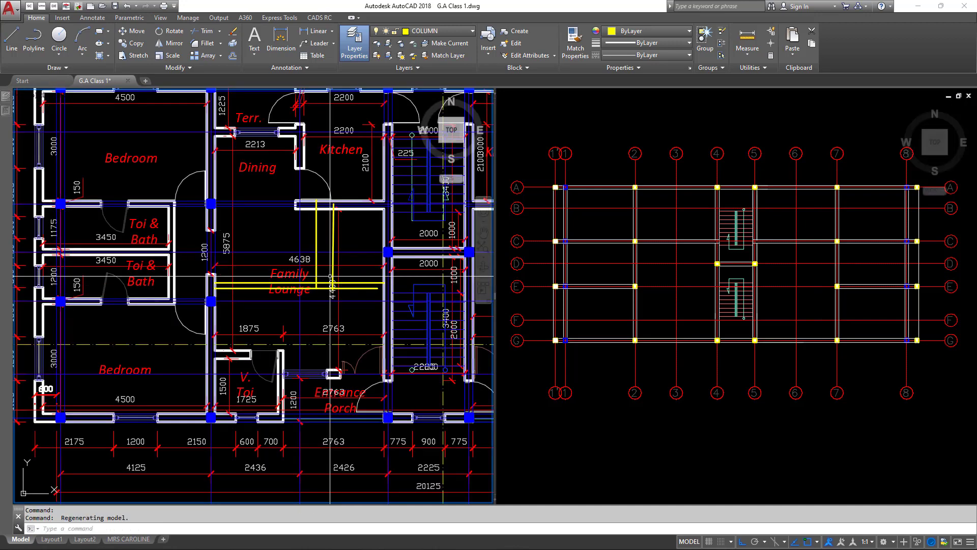
scroll(325, 264, up, 6)
click(280, 325)
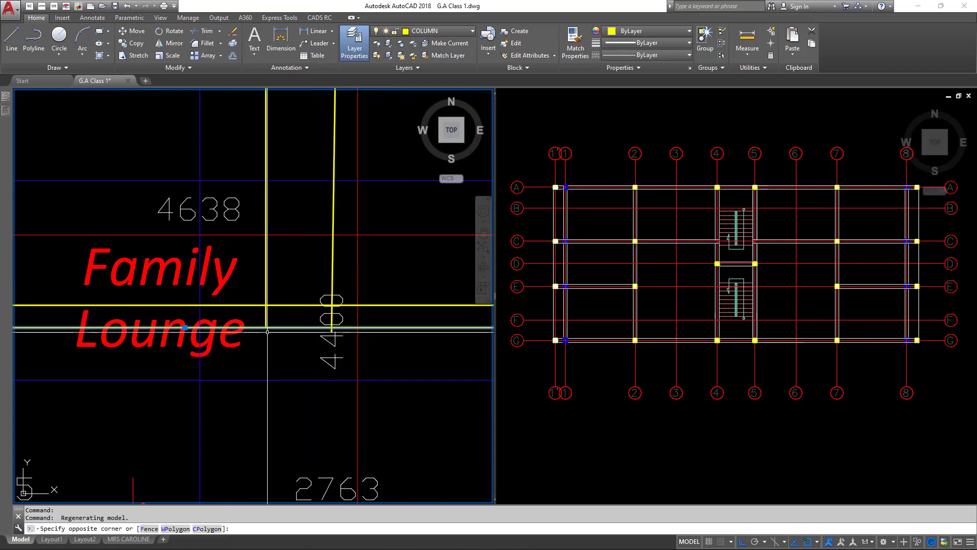
click(268, 331)
click(262, 308)
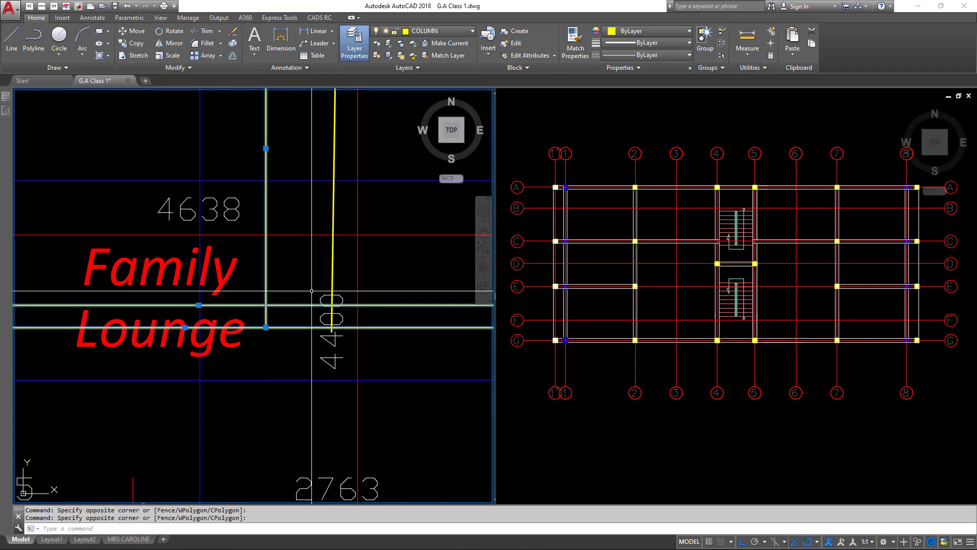
click(338, 261)
click(328, 262)
text(w)
key(Return)
key(Escape)
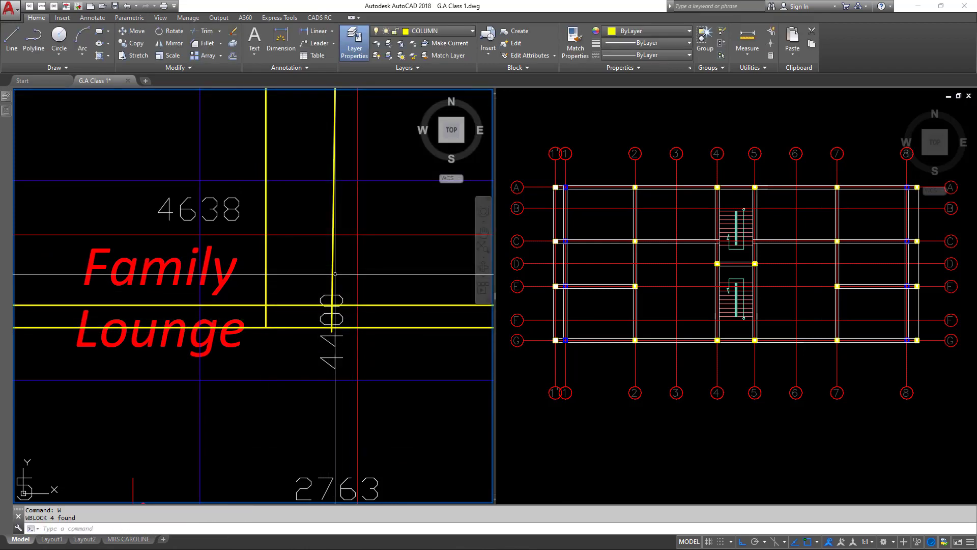
Erase the two horizontal and two vertical lines sketched in the Family Lounge
click(335, 274)
click(255, 266)
click(291, 304)
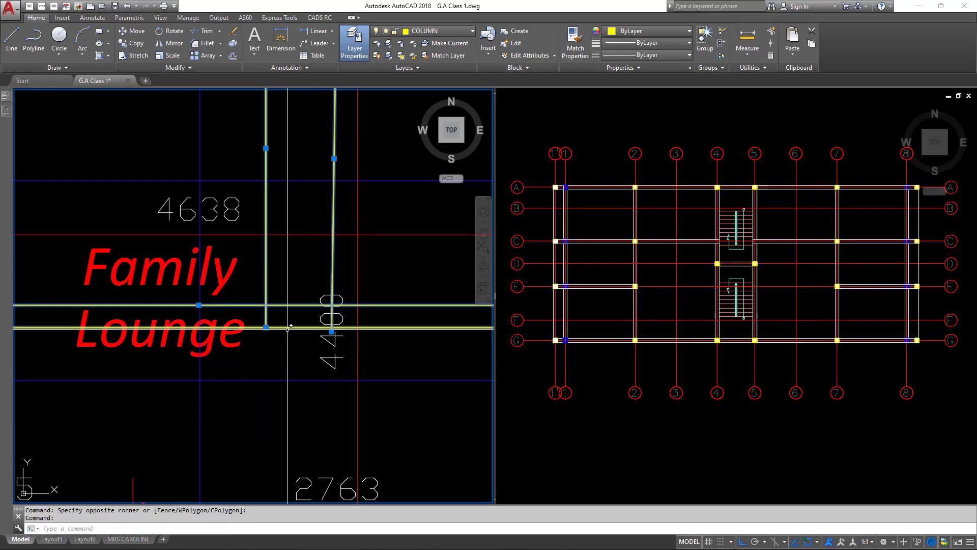
text(e)
key(Return)
scroll(294, 295, down, 6)
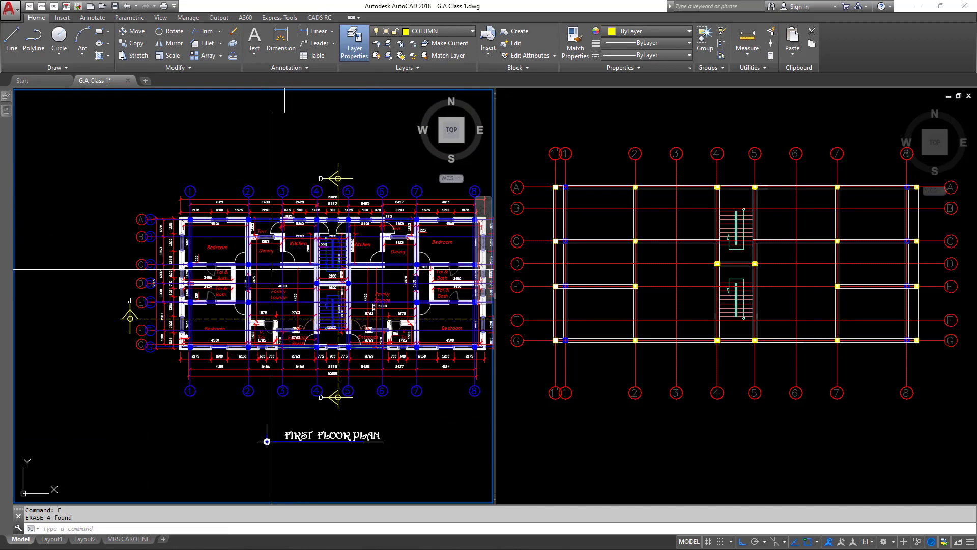
scroll(350, 265, up, 5)
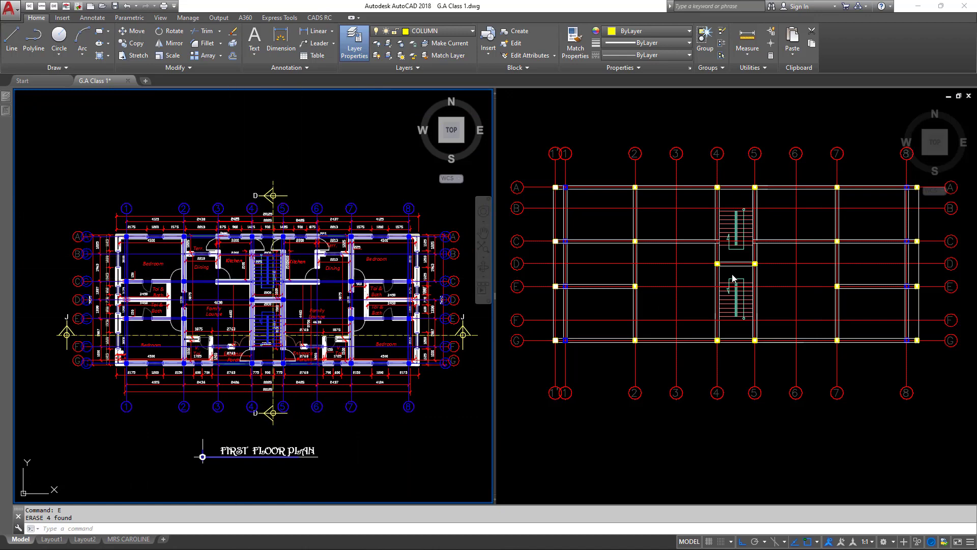
click(867, 237)
scroll(814, 234, up, 2)
scroll(745, 230, down, 5)
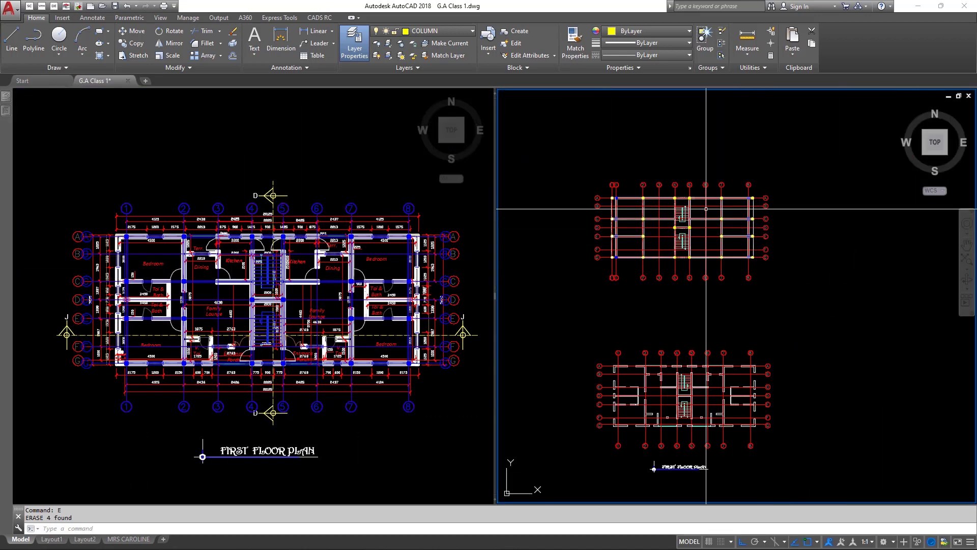
middle_drag(745, 230, 658, 241)
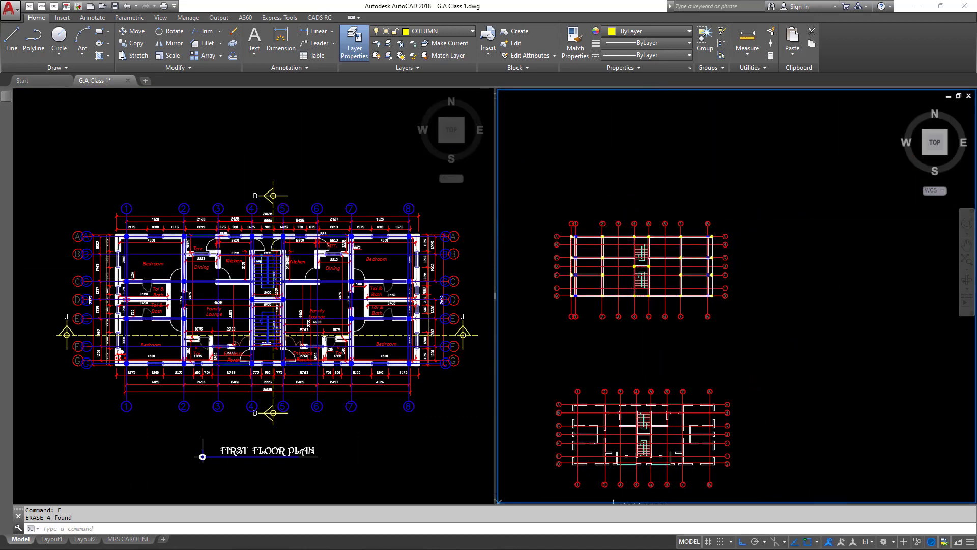
middle_drag(589, 266, 614, 252)
click(787, 329)
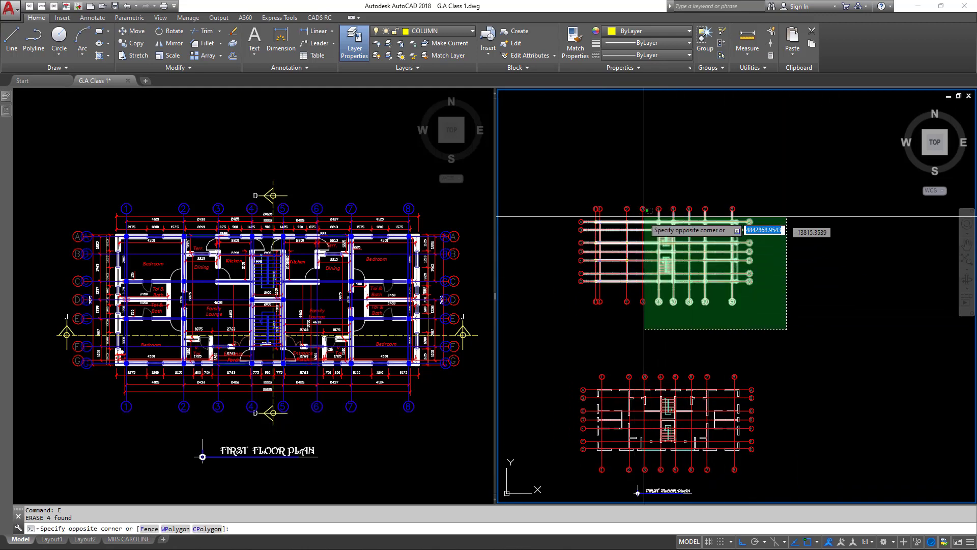
key(Escape)
Copy grid line 8 with both its bubbles from the grid 8 beam's outer face to the outermost beam line, through the edge columns
scroll(748, 221, up, 3)
scroll(685, 187, up, 1)
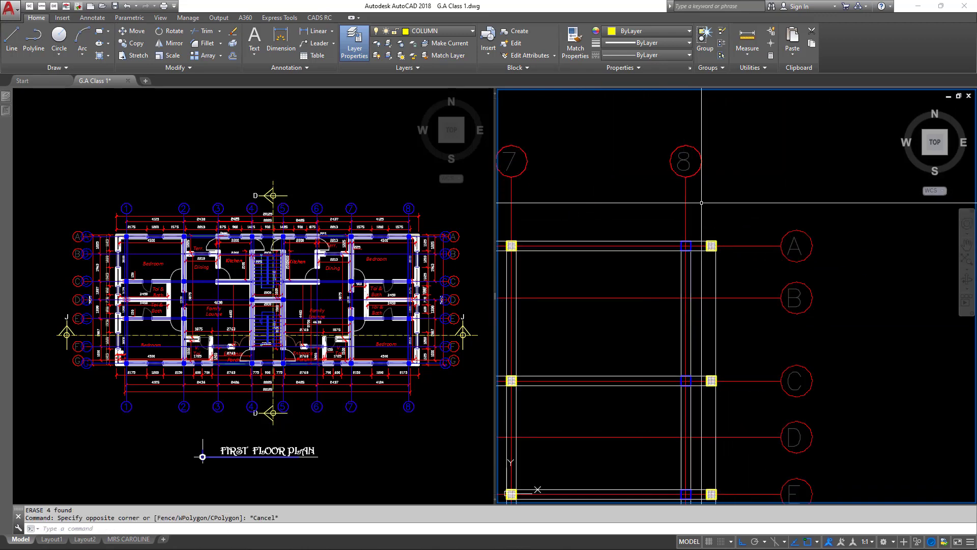
click(710, 202)
click(597, 98)
scroll(683, 179, down, 4)
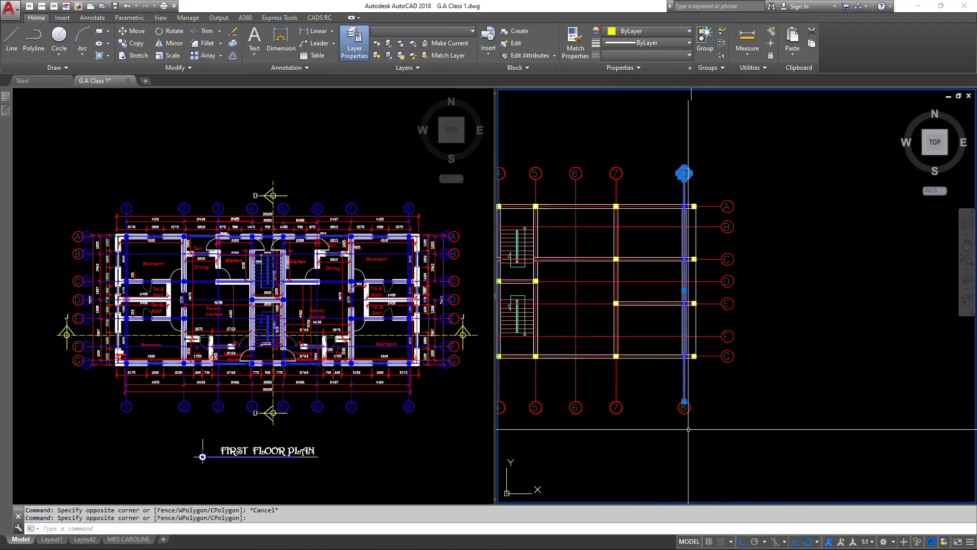
scroll(688, 428, up, 4)
click(714, 414)
click(657, 355)
right_click(631, 322)
click(677, 155)
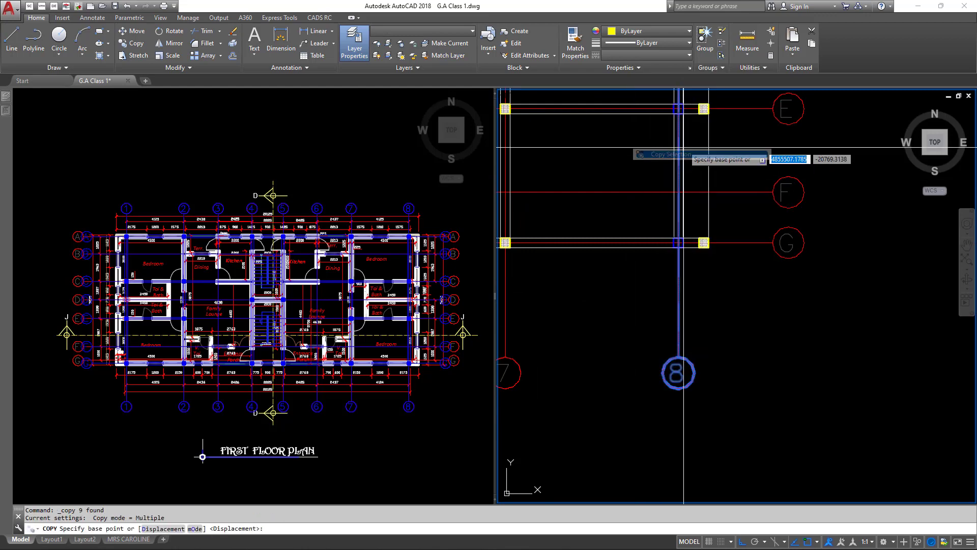
scroll(690, 133, up, 3)
click(644, 186)
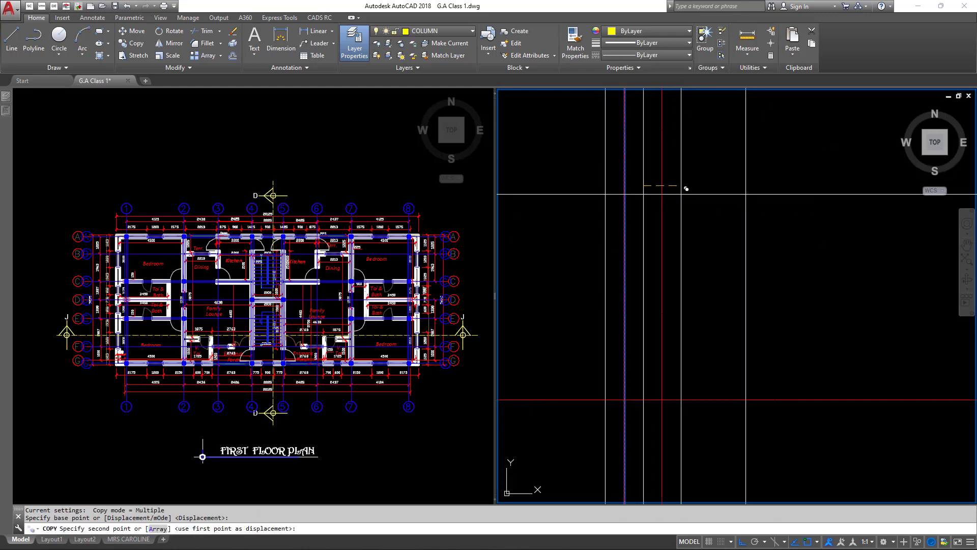
click(746, 185)
scroll(695, 257, down, 4)
key(Escape)
Relabel the upper and lower bubbles of the copied grid line as 8'
scroll(706, 160, up, 2)
middle_drag(705, 160, 672, 395)
middle_drag(668, 169, 674, 285)
scroll(662, 156, up, 2)
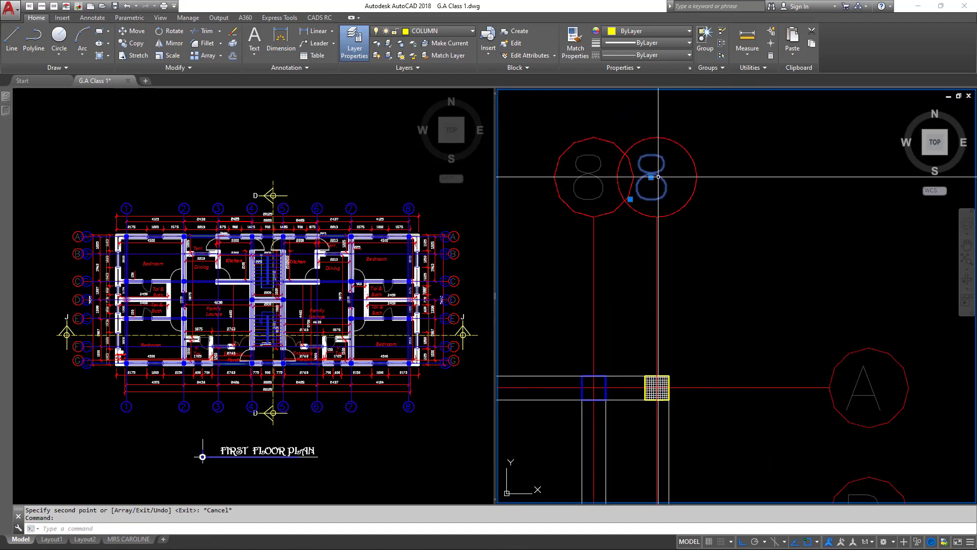
text(ed)
key(Return)
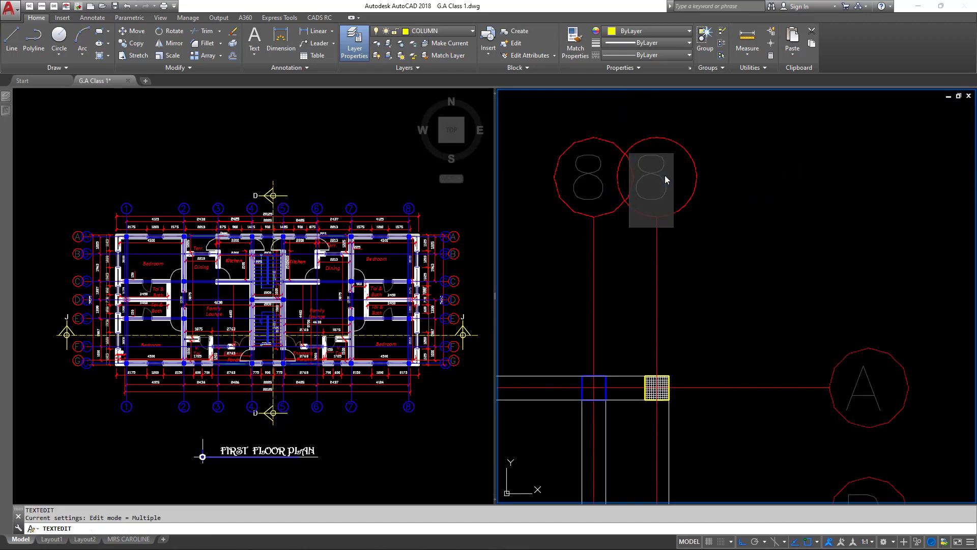
click(719, 155)
scroll(719, 156, down, 4)
scroll(715, 378, up, 3)
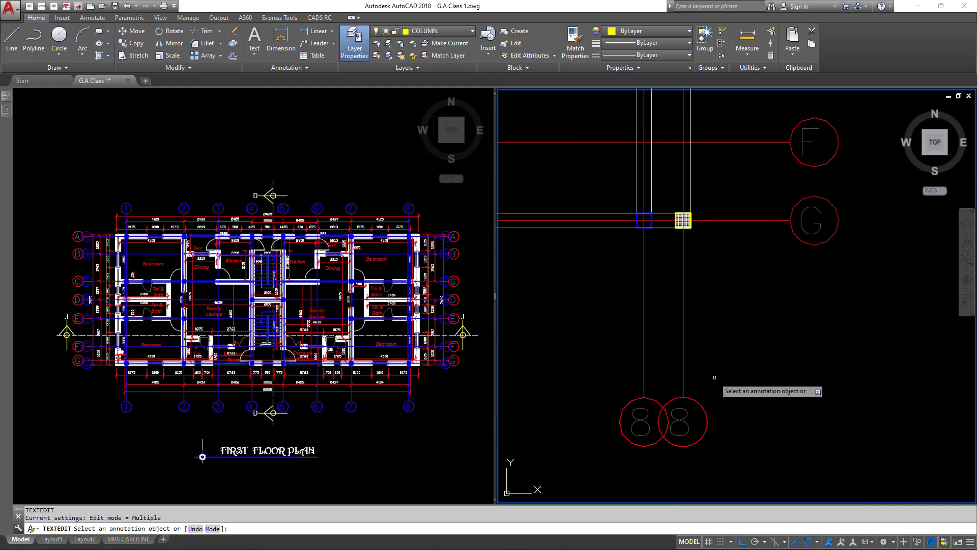
click(690, 421)
text(8')
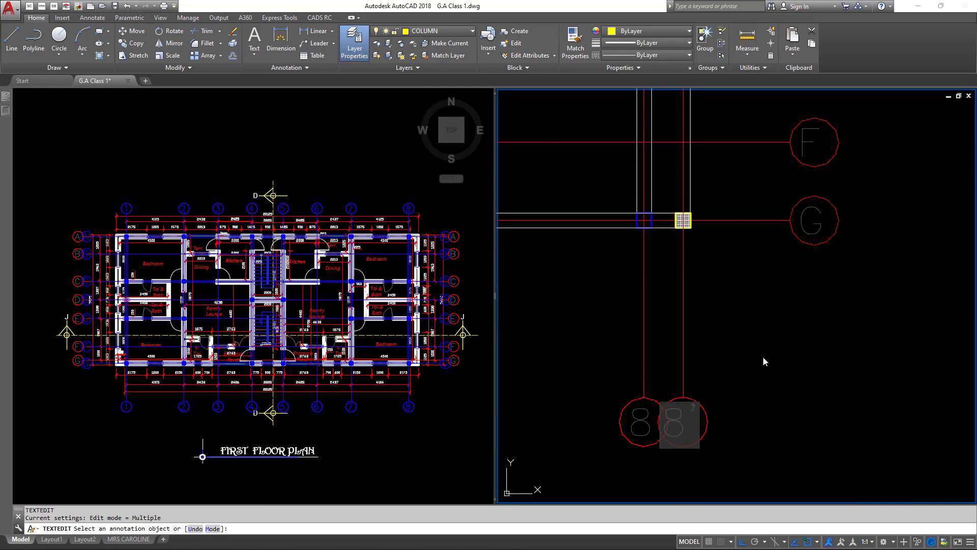
click(763, 357)
scroll(762, 357, down, 4)
key(Return)
Examine the gridded beam layout and its place among the other plans in the drawing
scroll(738, 332, down, 4)
middle_drag(787, 255, 783, 260)
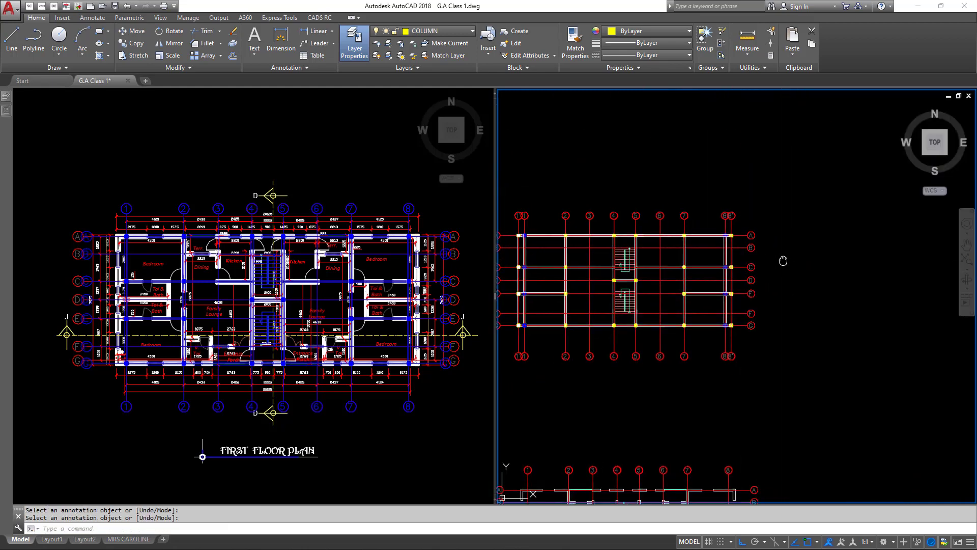
scroll(748, 226, up, 4)
scroll(746, 222, down, 6)
middle_drag(678, 236, 746, 277)
scroll(763, 269, up, 1)
scroll(700, 233, down, 2)
scroll(713, 305, up, 3)
scroll(707, 331, down, 3)
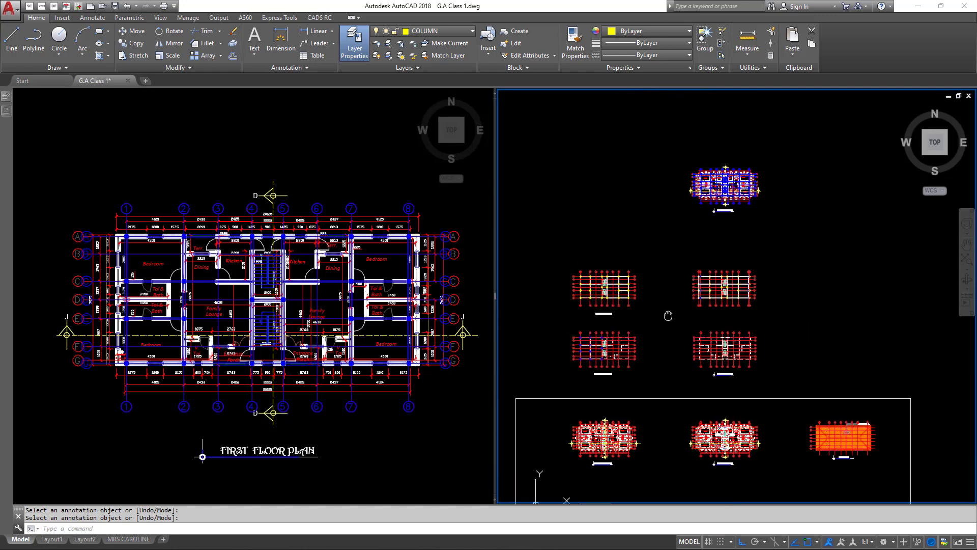
Copy the FIRST FLOOR PLAN title with its underline and marker straight up to below the first floor beam layout
scroll(684, 383, up, 4)
click(683, 382)
scroll(683, 383, down, 3)
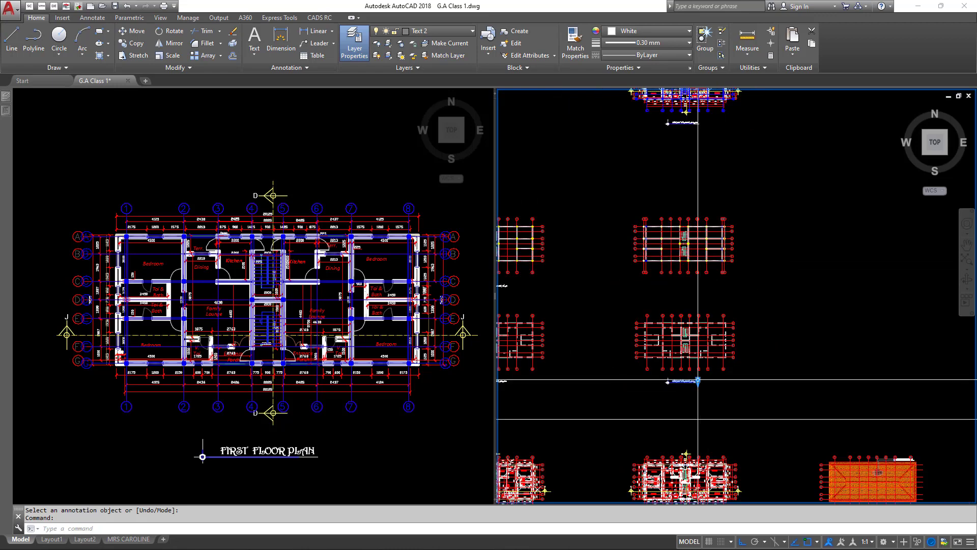
scroll(697, 383, up, 3)
right_click(715, 382)
click(742, 304)
click(632, 388)
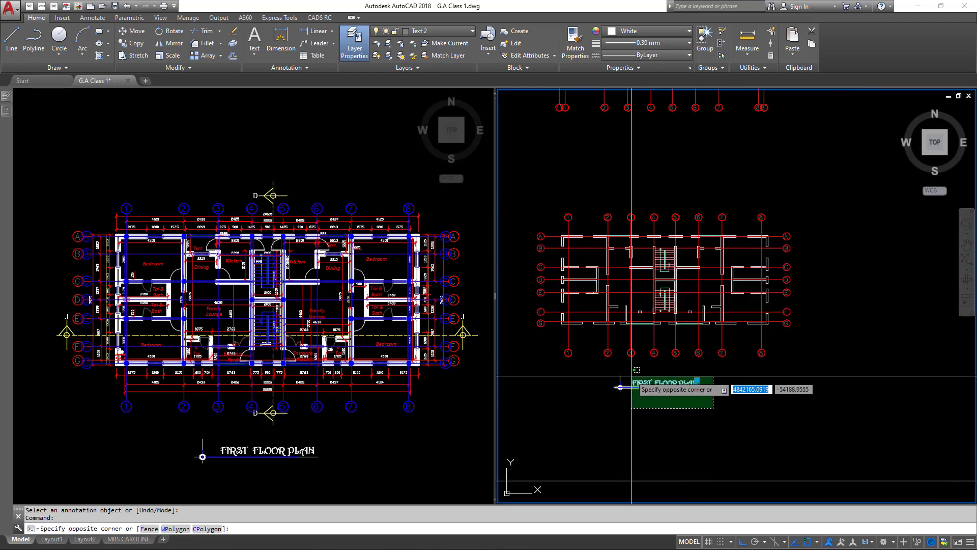
text(co)
key(space)
click(726, 396)
middle_drag(726, 160, 696, 235)
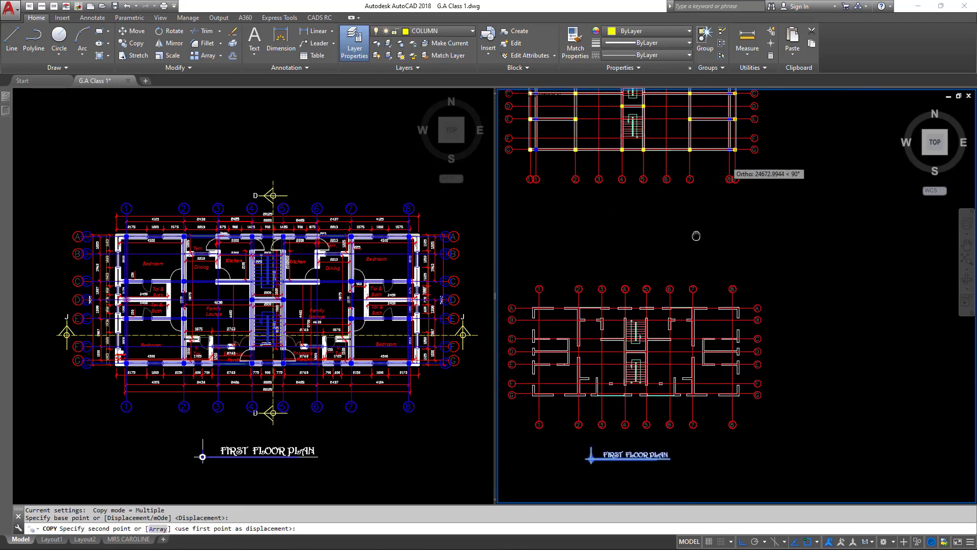
click(697, 247)
key(space)
Change the copied title's text to FIRST FLOOR G.A
scroll(654, 236, up, 4)
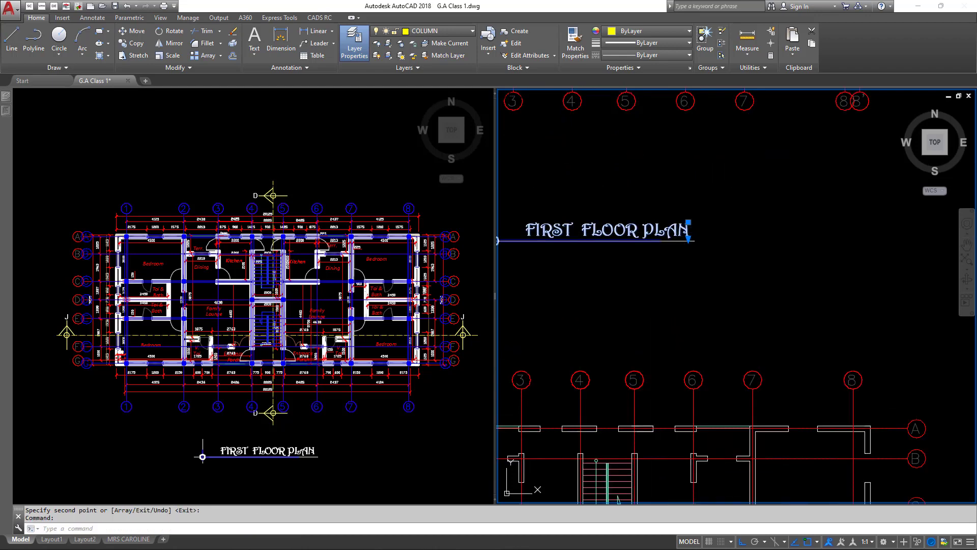
double_click(654, 233)
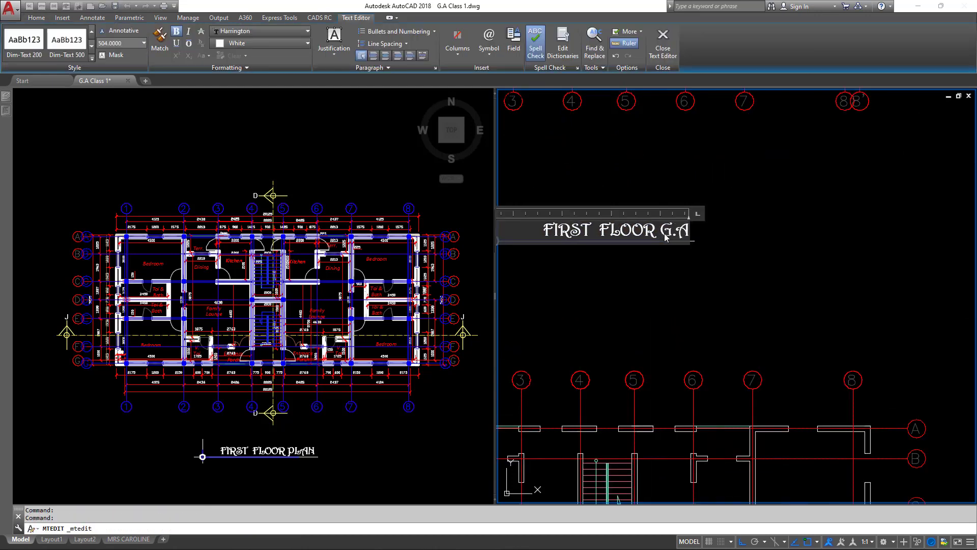
click(764, 227)
scroll(763, 227, down, 4)
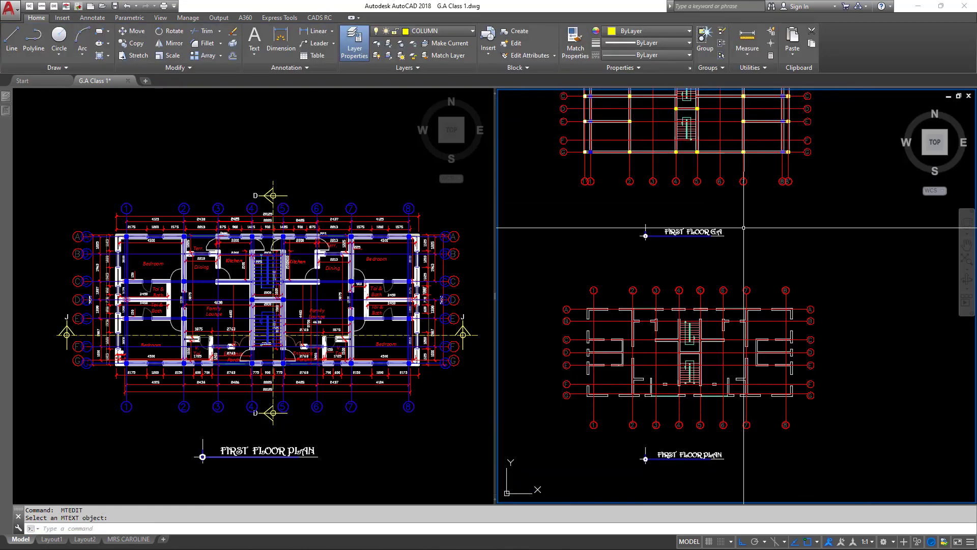
Copy the whole first floor general arrangement with its title horizontally into the empty space to its right
scroll(744, 228, down, 4)
click(779, 279)
click(642, 171)
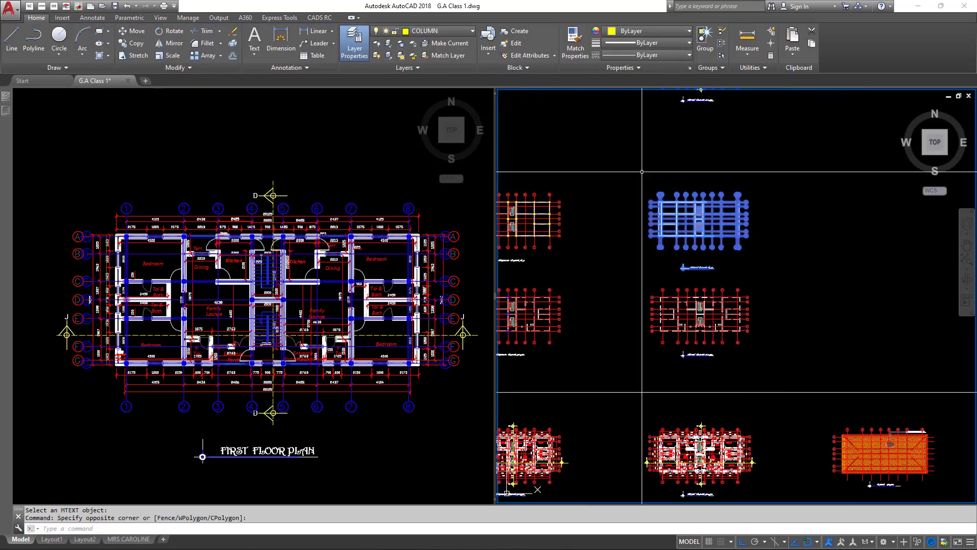
right_click(642, 171)
click(662, 255)
click(756, 252)
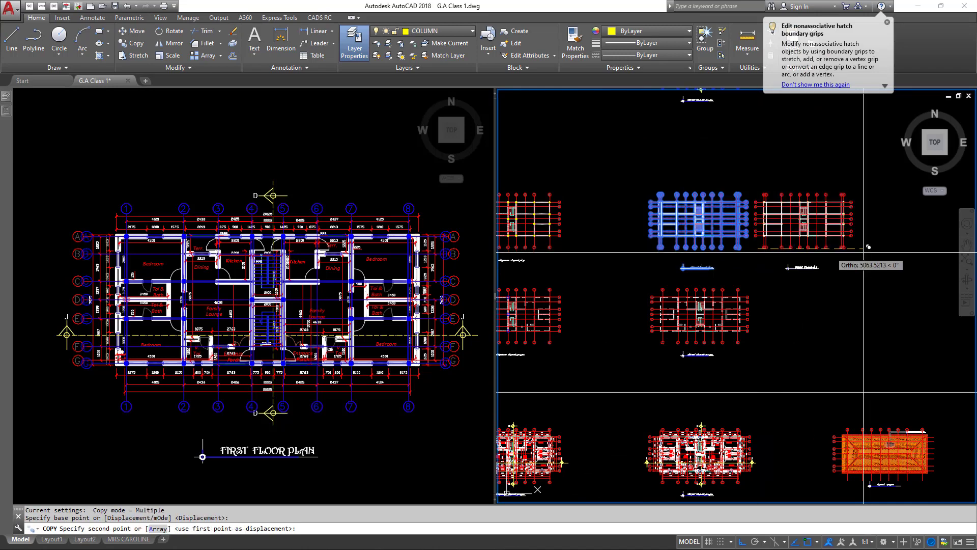
middle_drag(864, 252, 750, 265)
click(830, 261)
key(Return)
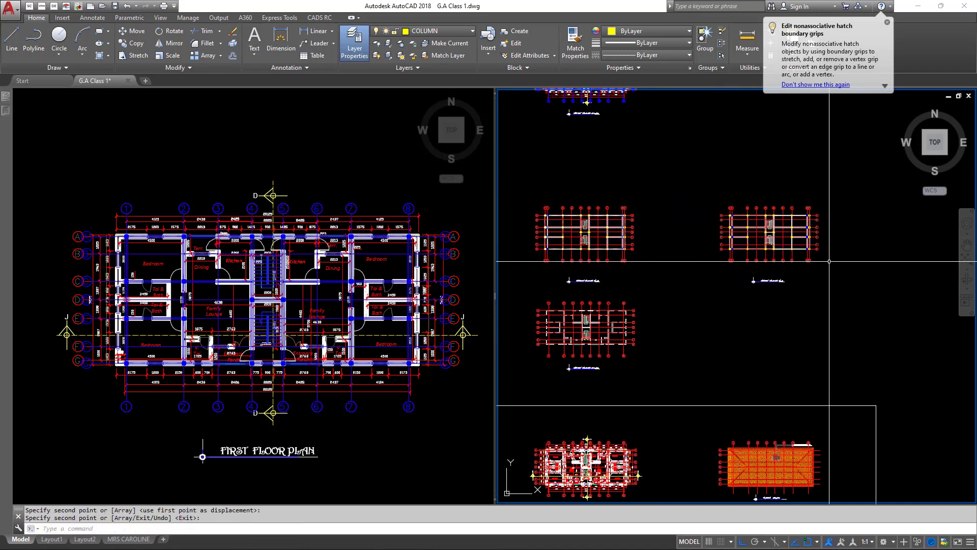
Switch to Prota Structure and examine the storey 1 edge beams and columns in the 3D model
click(232, 247)
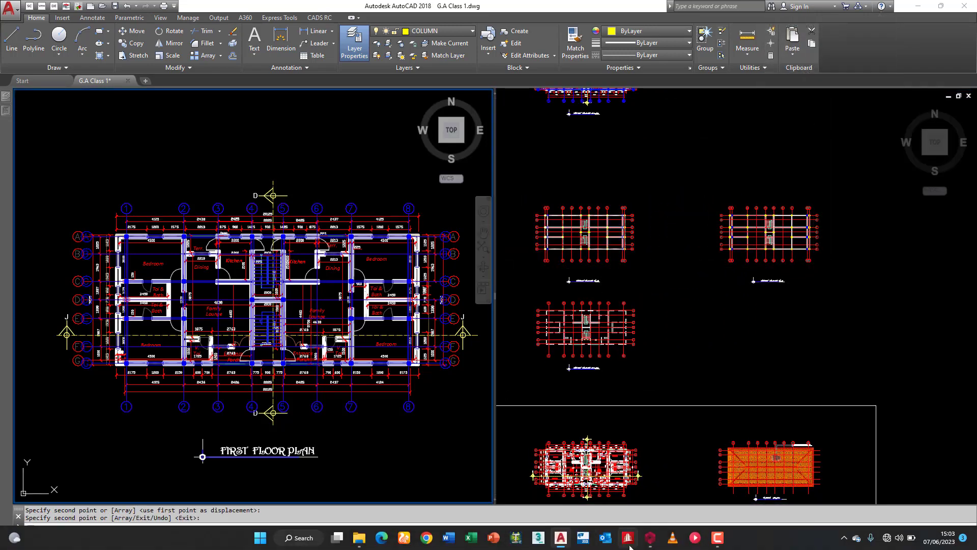
click(654, 540)
scroll(247, 314, down, 4)
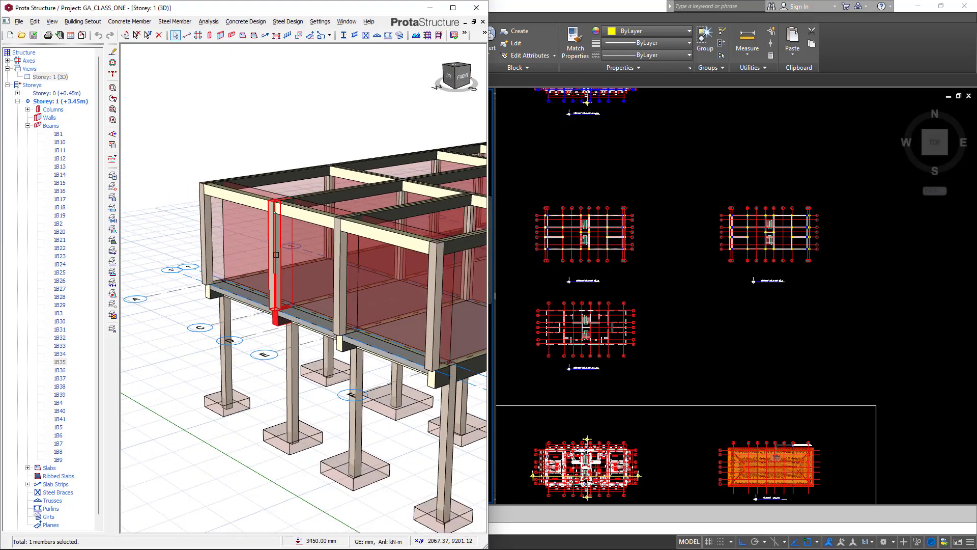
scroll(290, 221, up, 3)
scroll(278, 228, down, 1)
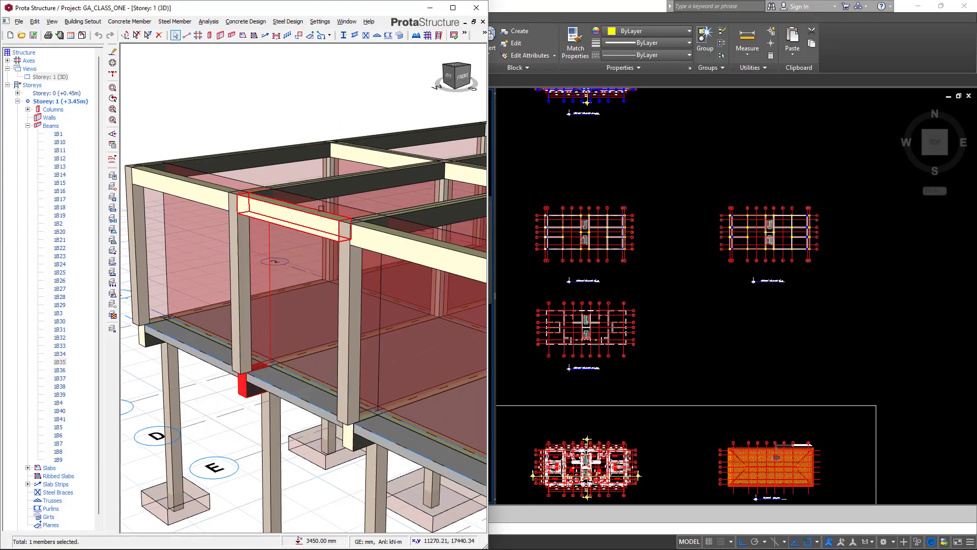
scroll(316, 210, up, 1)
scroll(324, 206, down, 1)
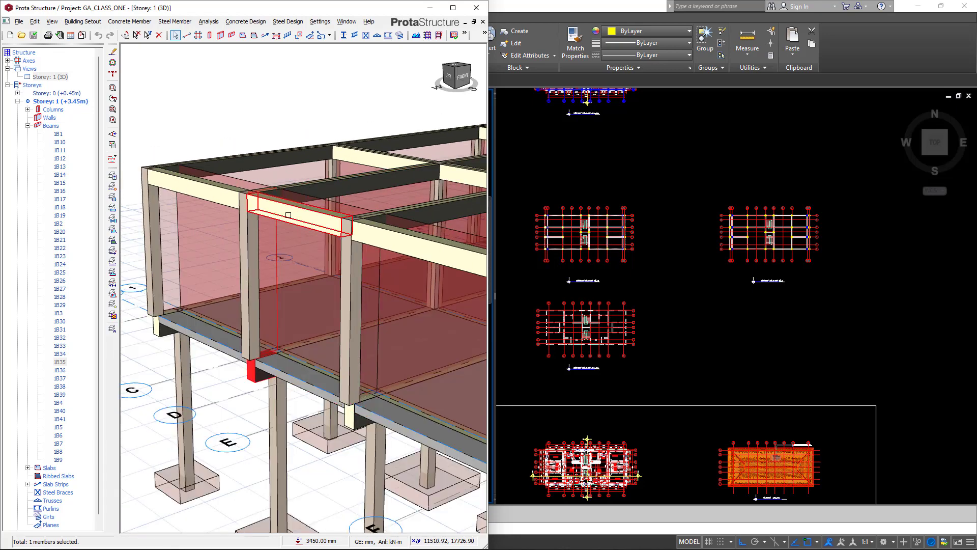
middle_drag(299, 233, 305, 209)
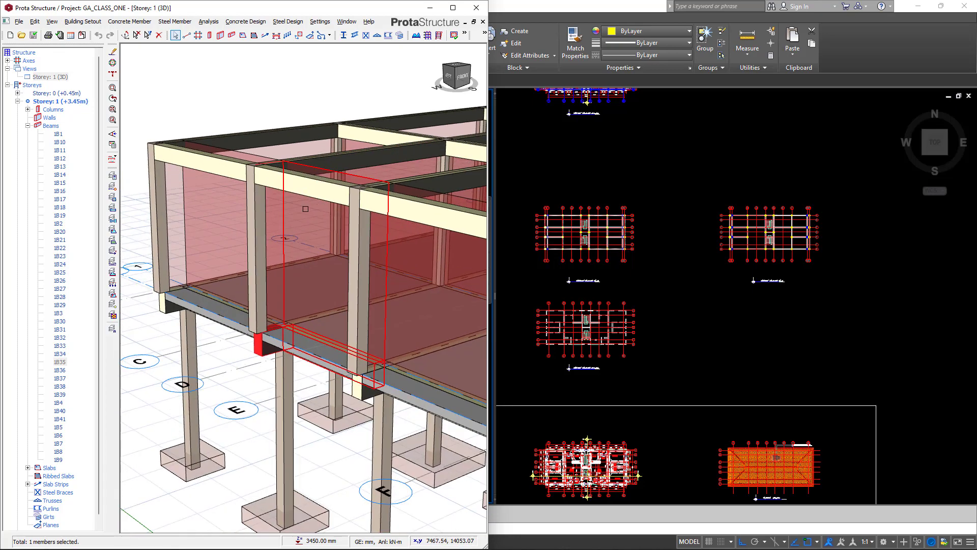
Return to AutoCAD and select the blue columns on grid 1 at C, E and G in the copied plan
click(751, 223)
scroll(754, 227, up, 5)
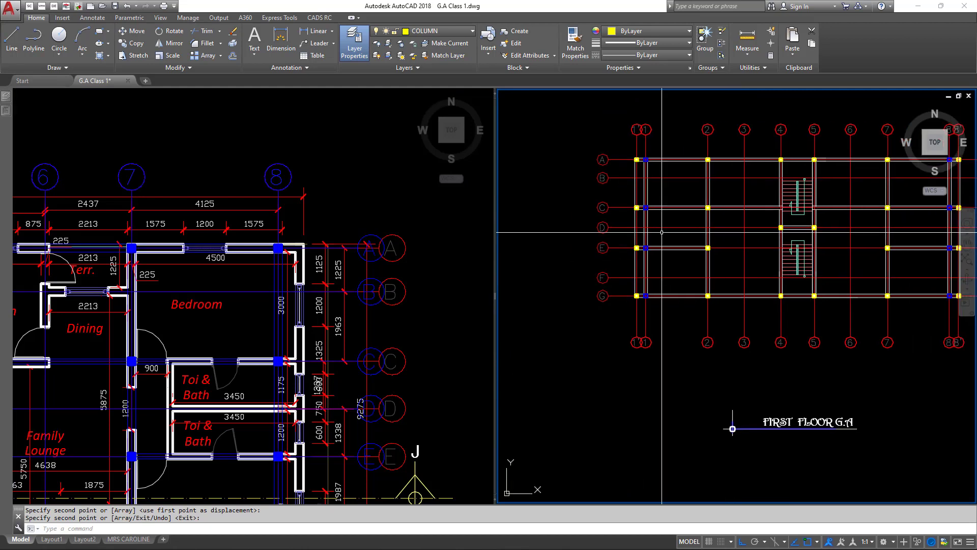
scroll(662, 232, up, 4)
click(622, 151)
click(656, 286)
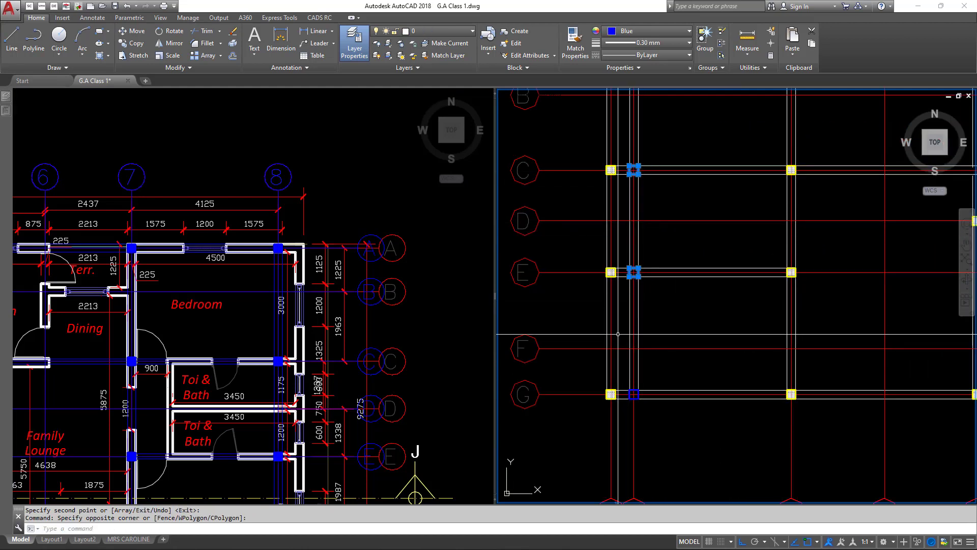
click(625, 327)
click(649, 431)
Switch to Prota Structure and examine the projected edge columns around grids E and F, dismissing the storage notification
mouse_move(570, 546)
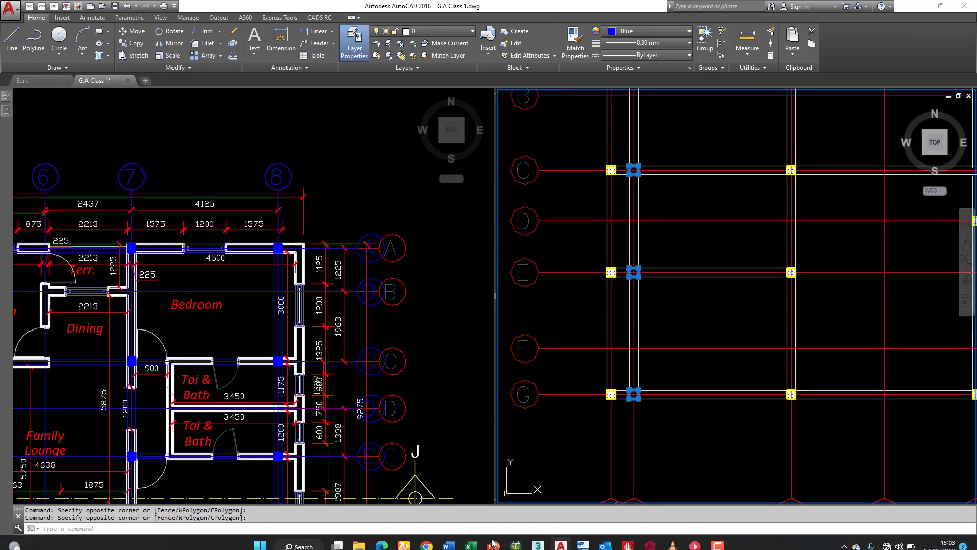
click(650, 540)
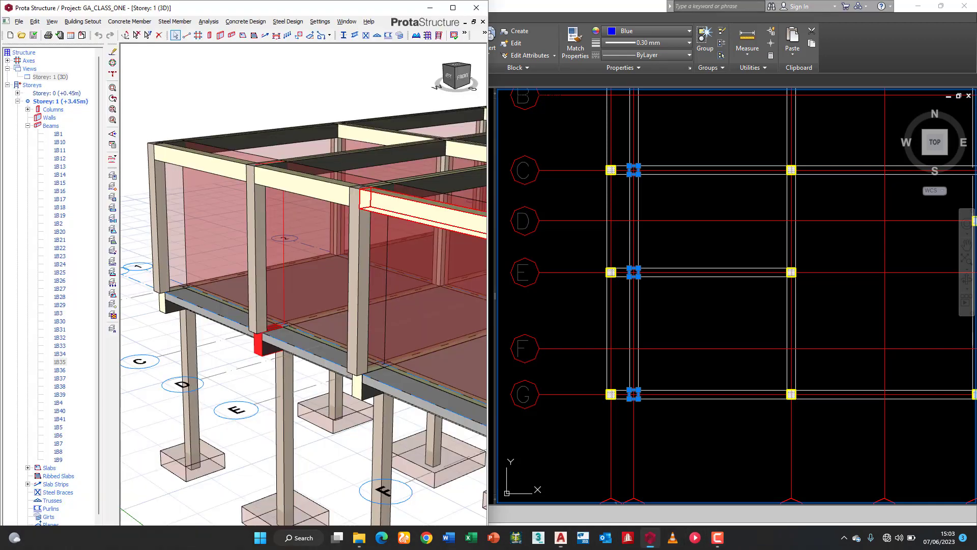
scroll(240, 199, down, 2)
middle_drag(341, 140, 313, 140)
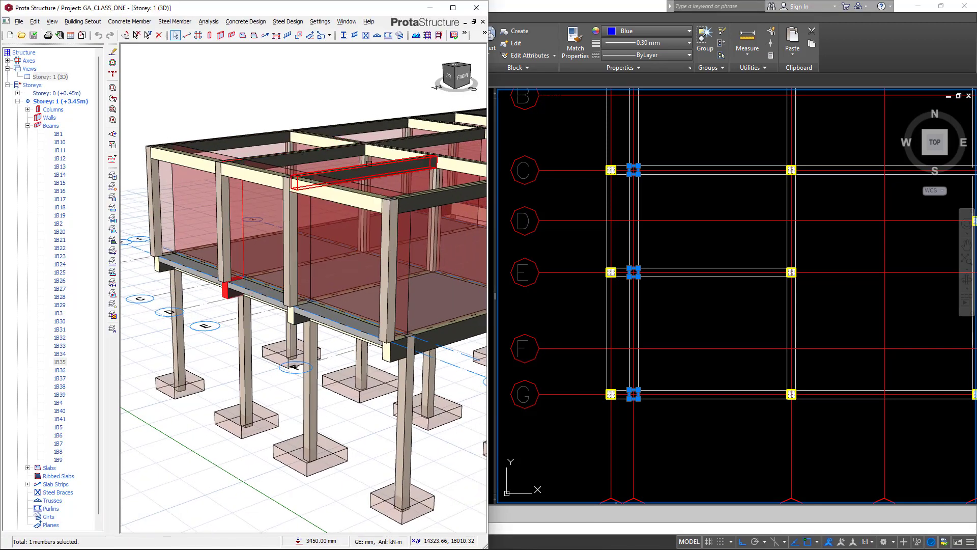
middle_drag(377, 155, 352, 162)
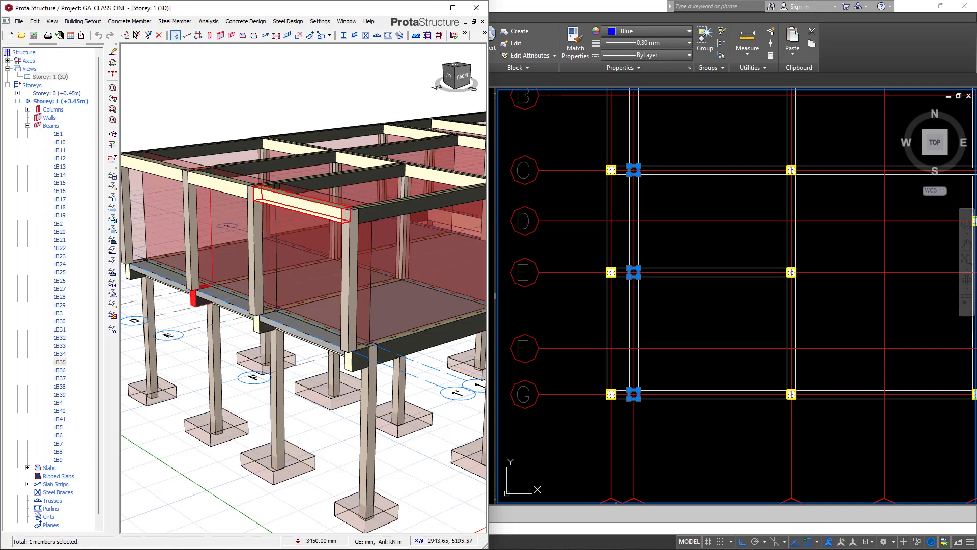
scroll(278, 186, up, 3)
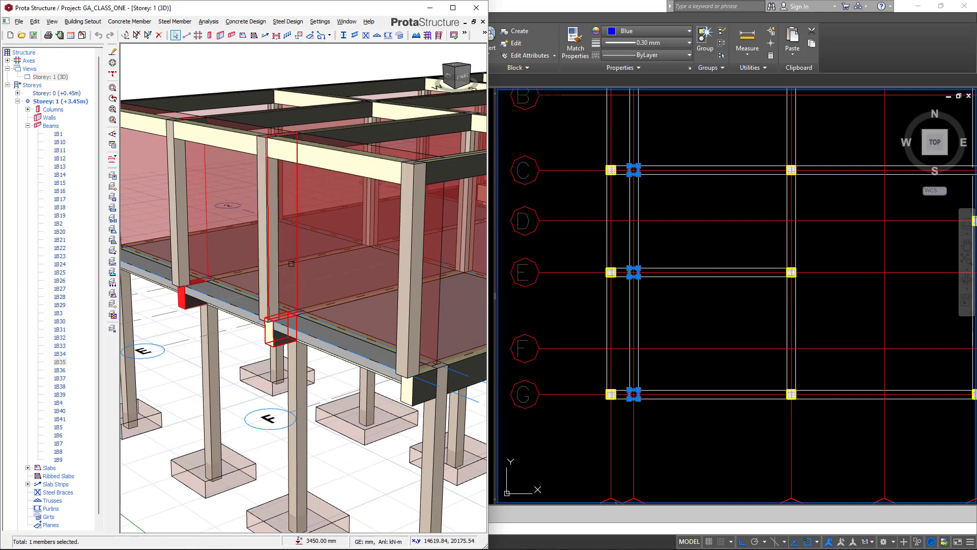
mouse_move(314, 295)
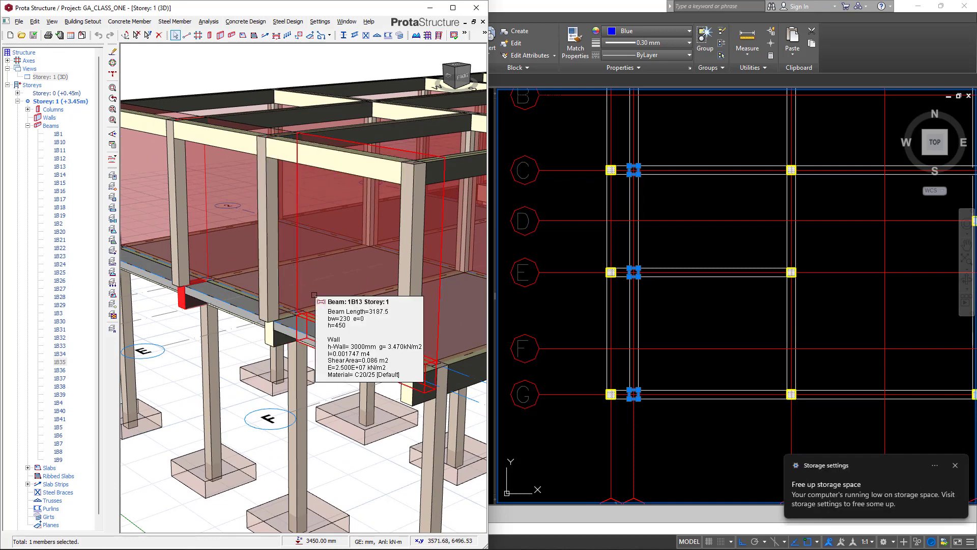
click(956, 465)
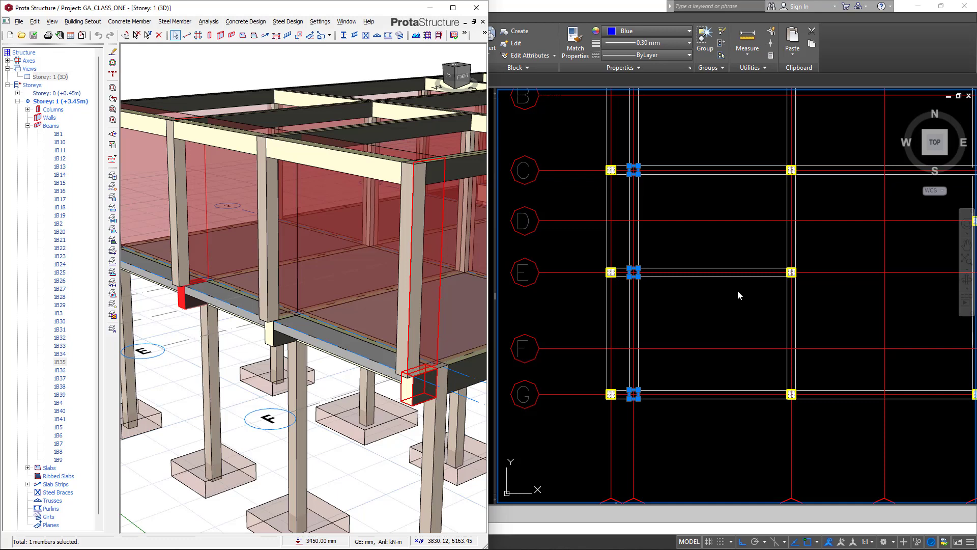
Back in AutoCAD, add the blue column at grid 1 and A to the selection and erase all four columns
click(695, 291)
scroll(631, 269, up, 3)
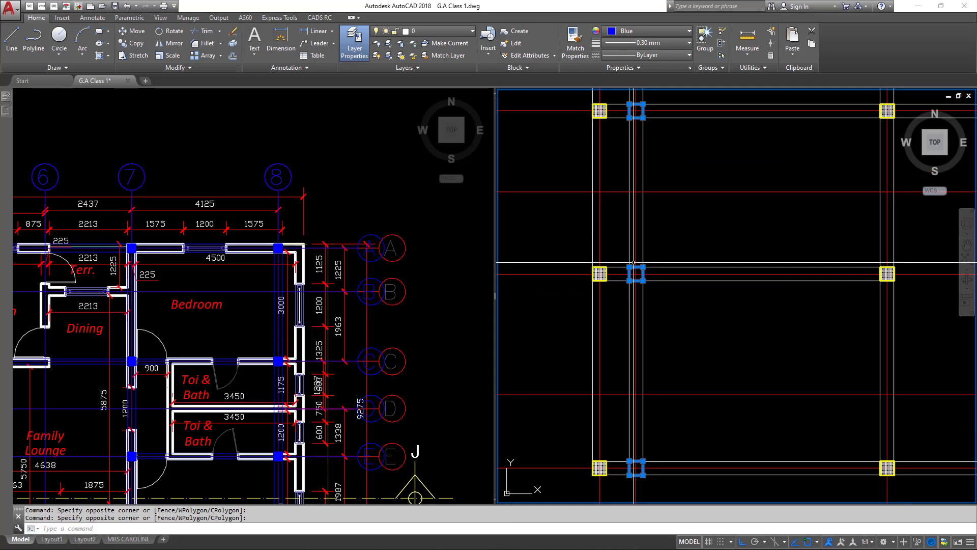
scroll(636, 270, down, 6)
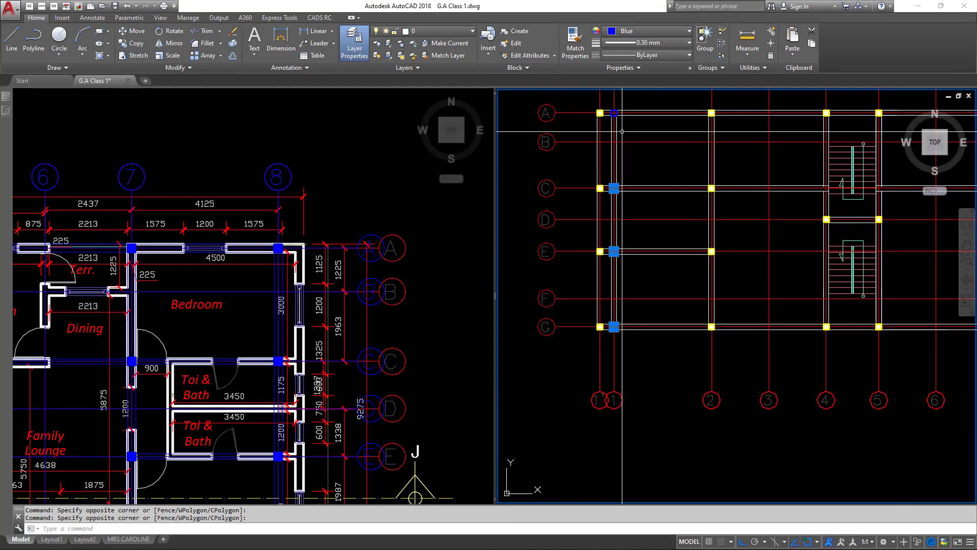
scroll(622, 131, up, 6)
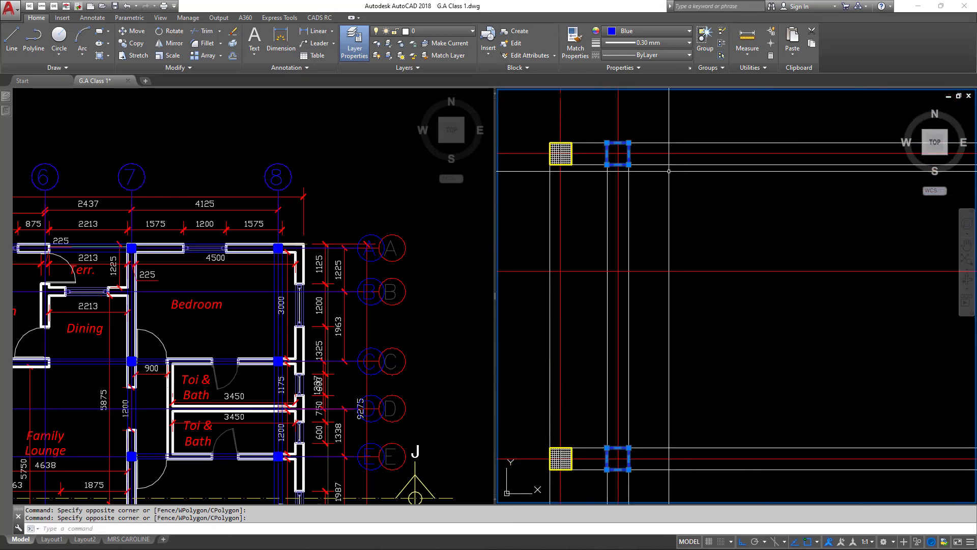
scroll(669, 171, down, 2)
scroll(665, 356, down, 3)
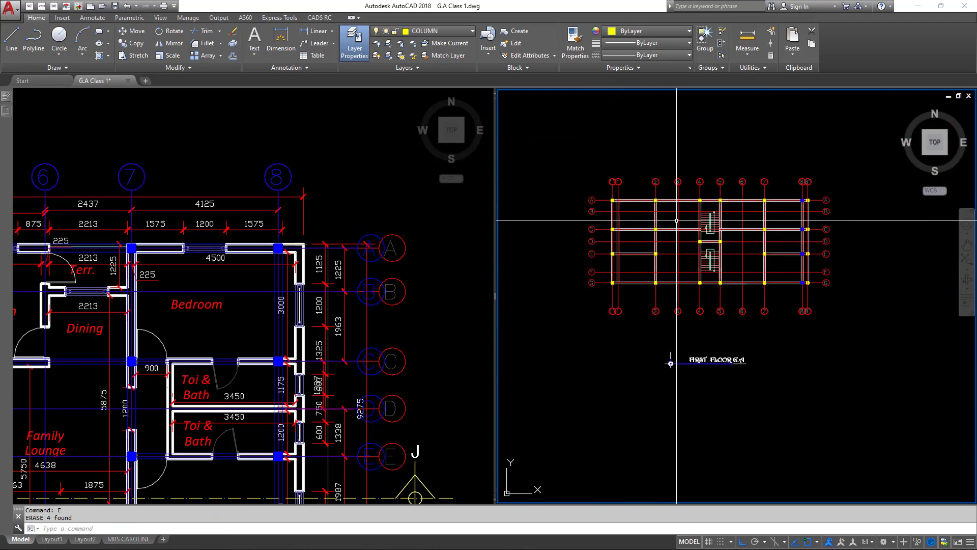
Erase the four blue columns on grid 8 at A, C, E and G in the copied plan
scroll(758, 182, up, 5)
click(759, 182)
click(792, 224)
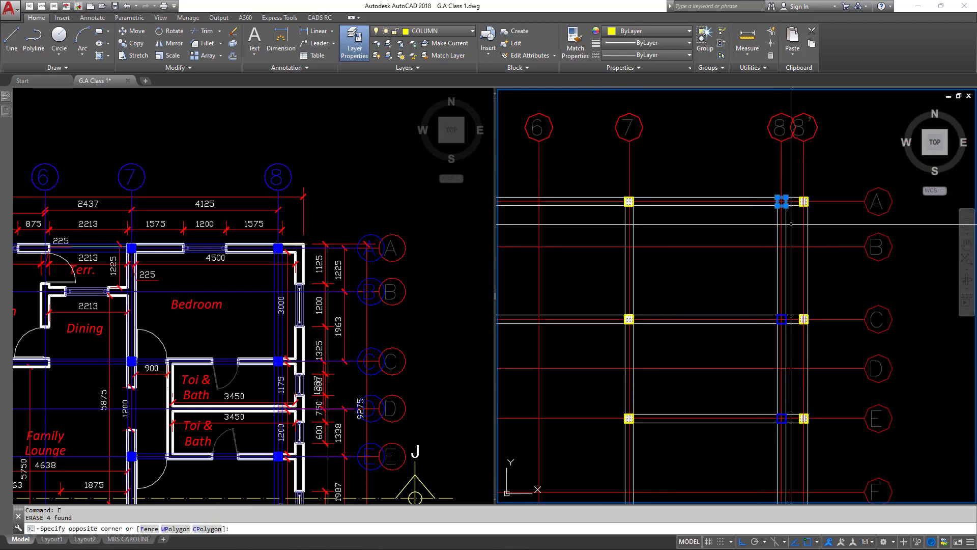
click(759, 274)
click(791, 328)
scroll(713, 244, down, 3)
scroll(744, 314, up, 2)
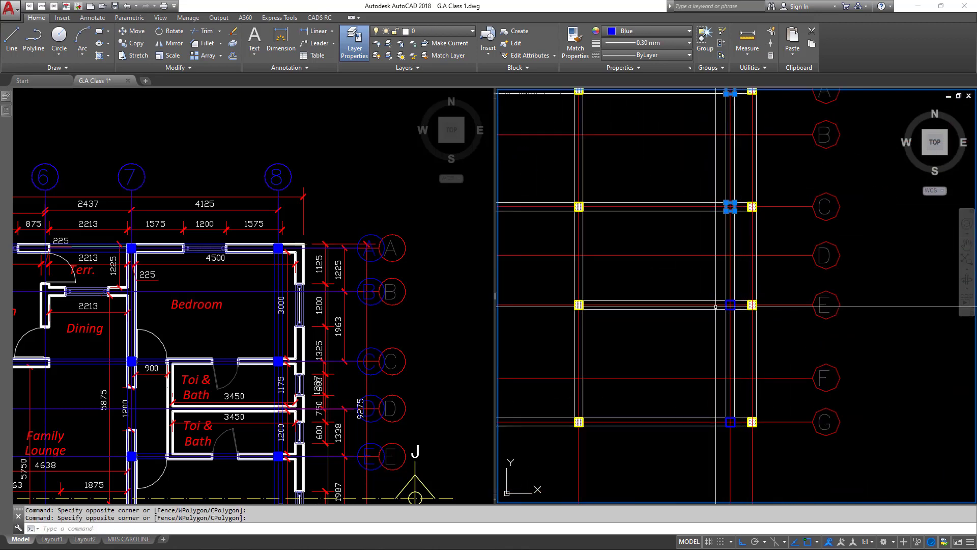
click(717, 295)
click(746, 322)
scroll(698, 274, down, 2)
scroll(707, 335, up, 3)
scroll(714, 335, down, 2)
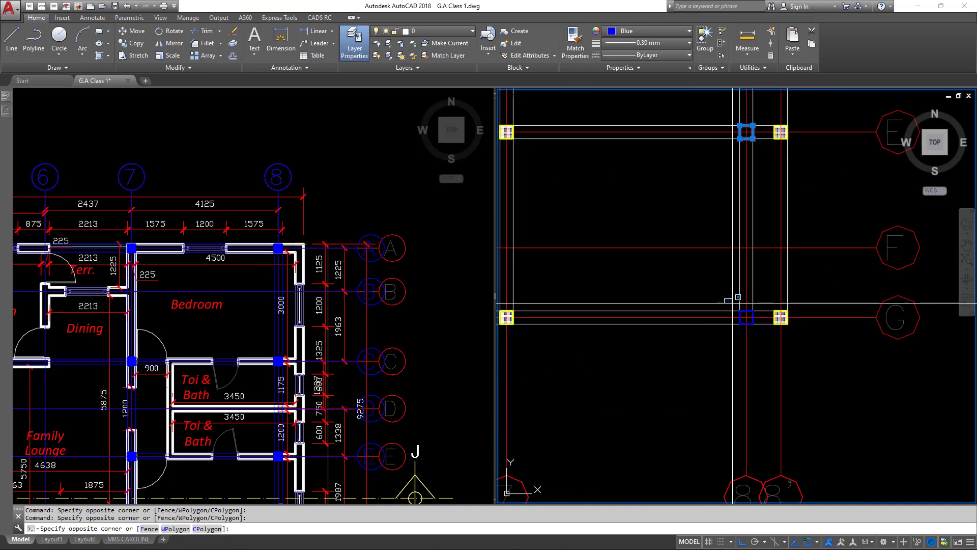
key(Delete)
Examine the remaining columns and beams of the copied plan and compare them with the Prota Structure 3D model
scroll(597, 200, down, 1)
middle_drag(605, 203, 763, 224)
middle_drag(692, 201, 730, 203)
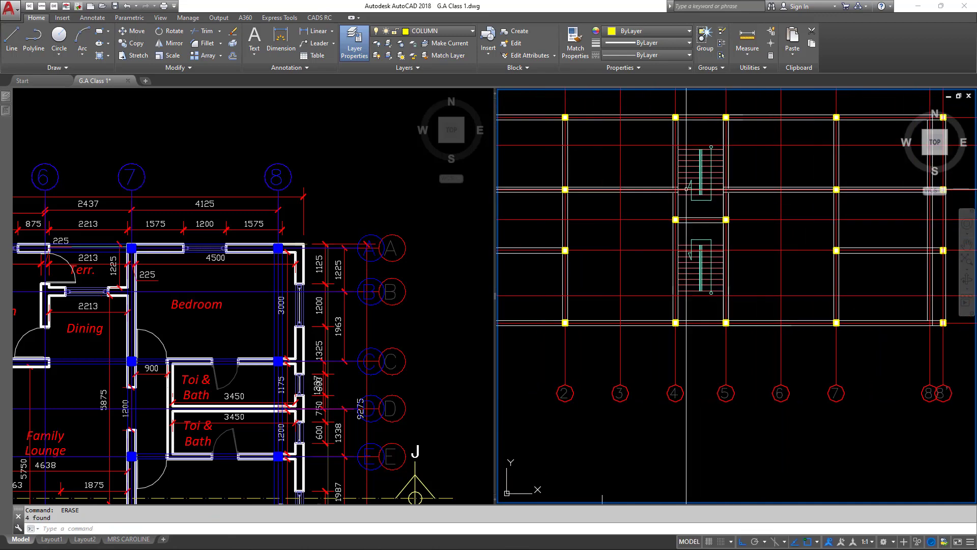
scroll(700, 197, down, 1)
middle_drag(581, 178, 611, 180)
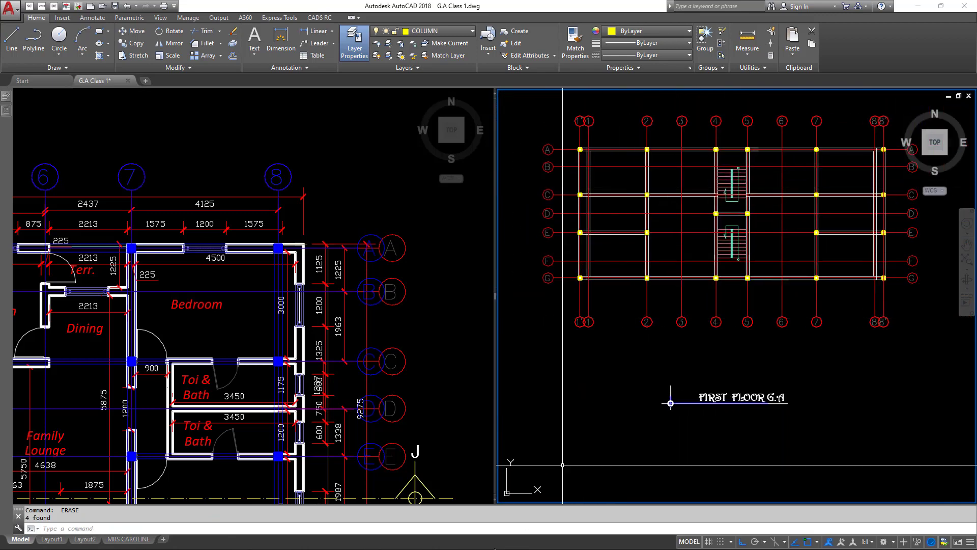
click(651, 541)
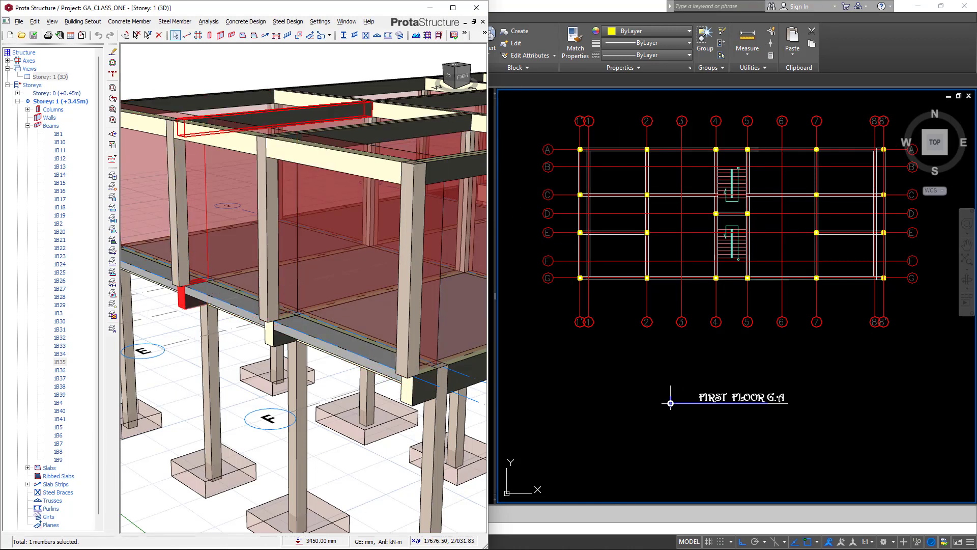
Back in AutoCAD, move the two beam lines on grid 1 of the copied plan onto the outer grid line through the edge columns
scroll(597, 173, up, 2)
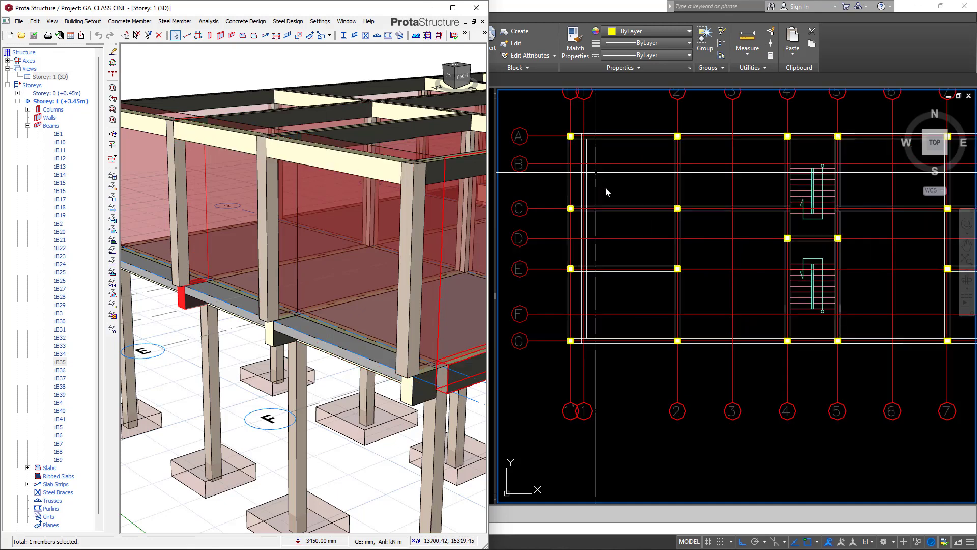
click(606, 188)
scroll(581, 190, up, 4)
middle_drag(582, 191, 651, 191)
scroll(651, 191, up, 2)
click(688, 191)
click(675, 201)
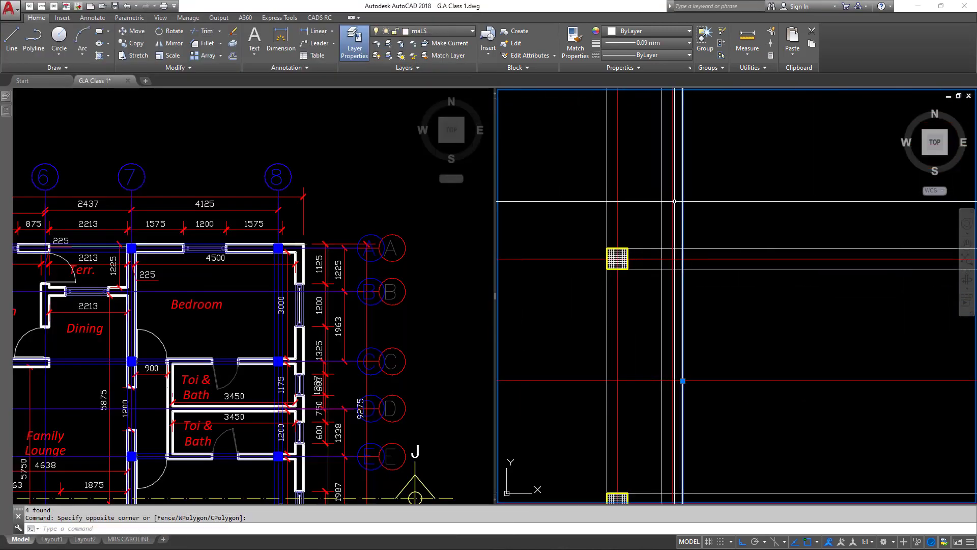
click(671, 198)
click(650, 203)
text(m)
key(Return)
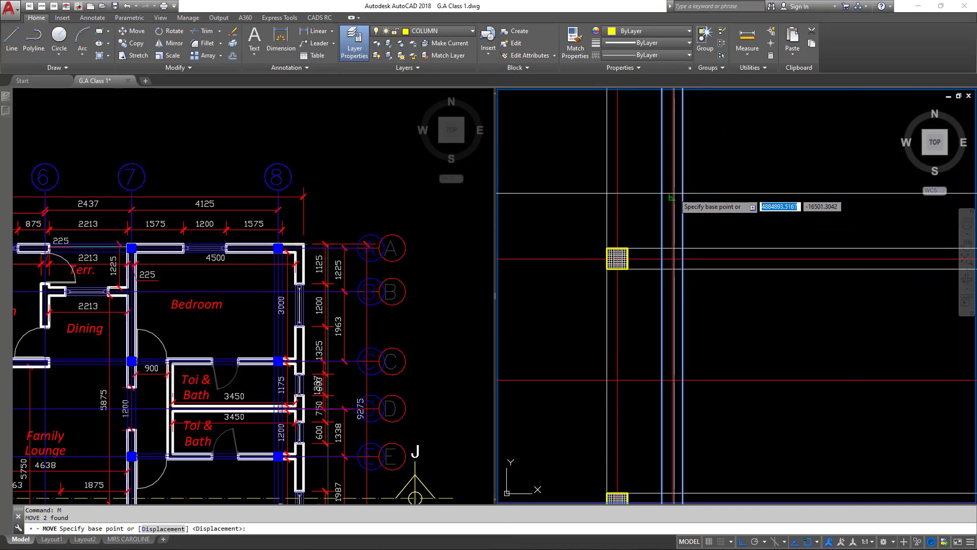
click(672, 197)
click(617, 197)
scroll(661, 214, down, 6)
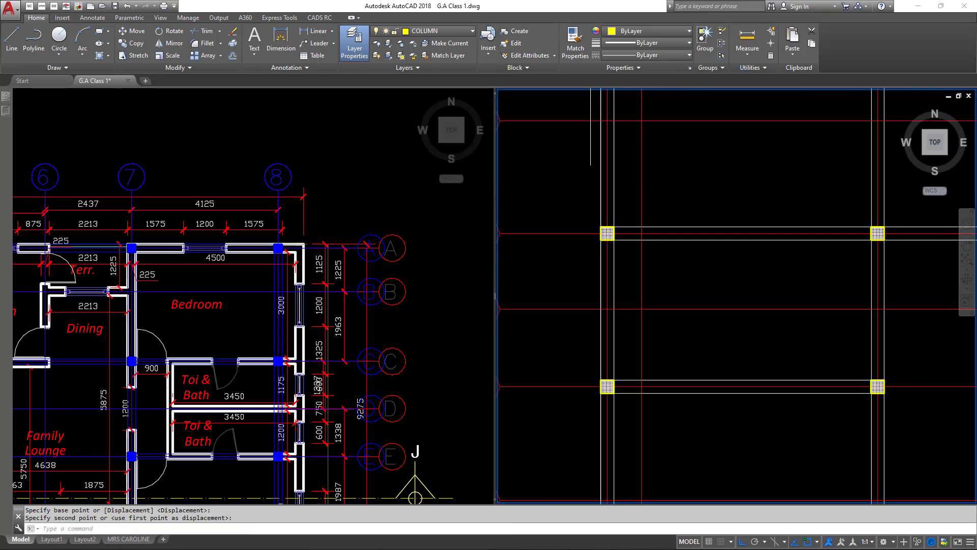
Move the two beam lines on grid 8 of the copied plan outward, centring them on the outermost grid line with the columns
scroll(591, 409, up, 3)
scroll(723, 193, up, 5)
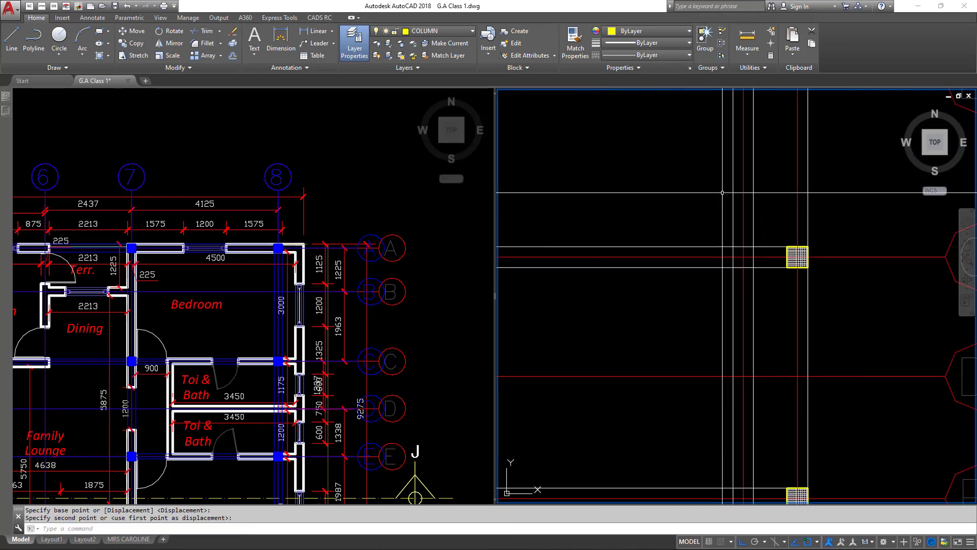
key(Escape)
click(737, 196)
click(732, 195)
click(757, 189)
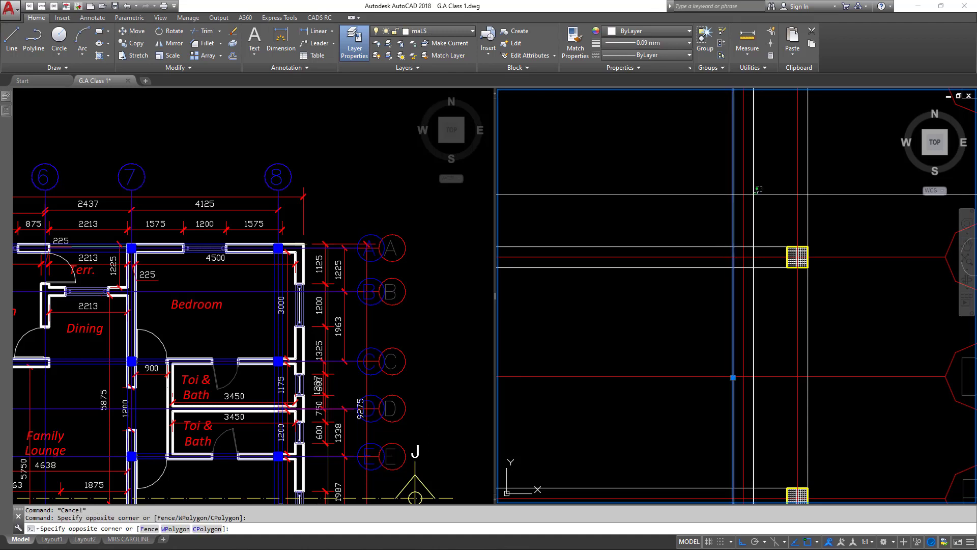
click(752, 193)
key(space)
click(743, 202)
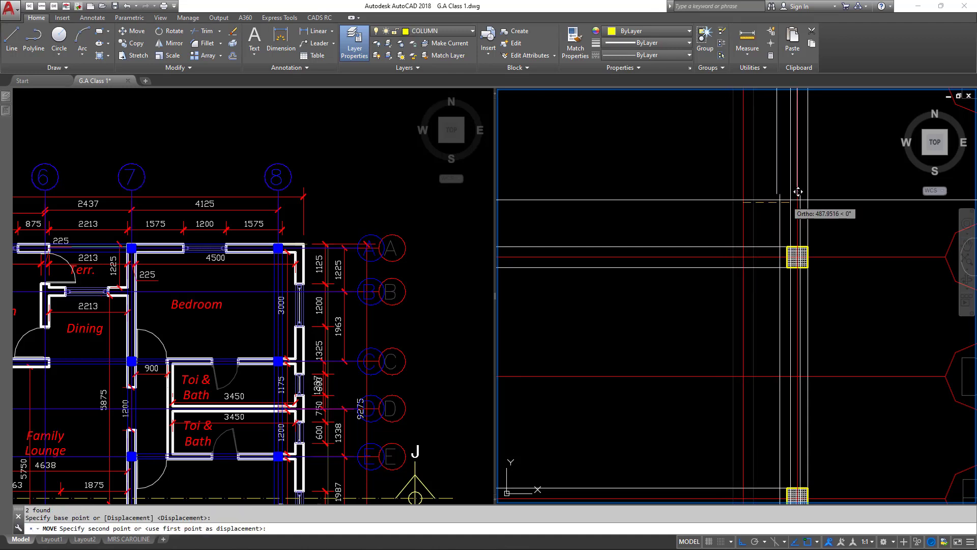
click(805, 194)
scroll(641, 219, down, 5)
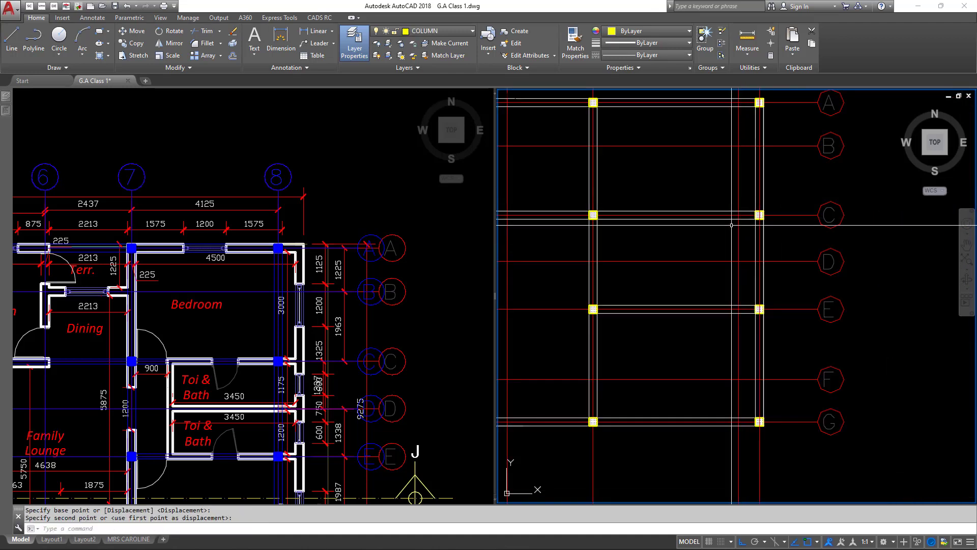
Change the copied plan's title to ROOF FLOOR G.A
middle_drag(747, 219, 835, 222)
middle_drag(693, 202, 759, 202)
mouse_move(651, 207)
middle_down()
mouse_move(715, 205)
mouse_move(667, 196)
middle_up()
scroll(694, 207, down, 2)
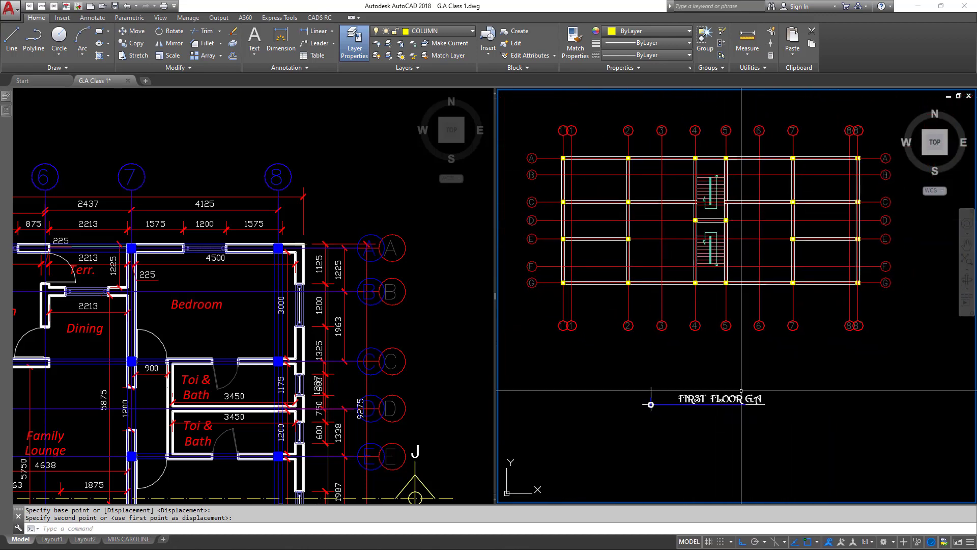
scroll(710, 392, up, 4)
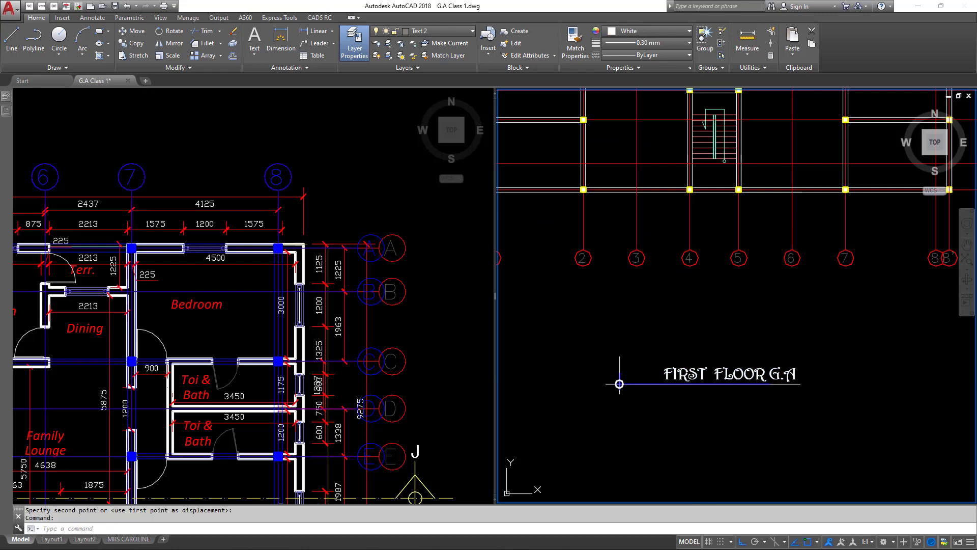
double_click(619, 384)
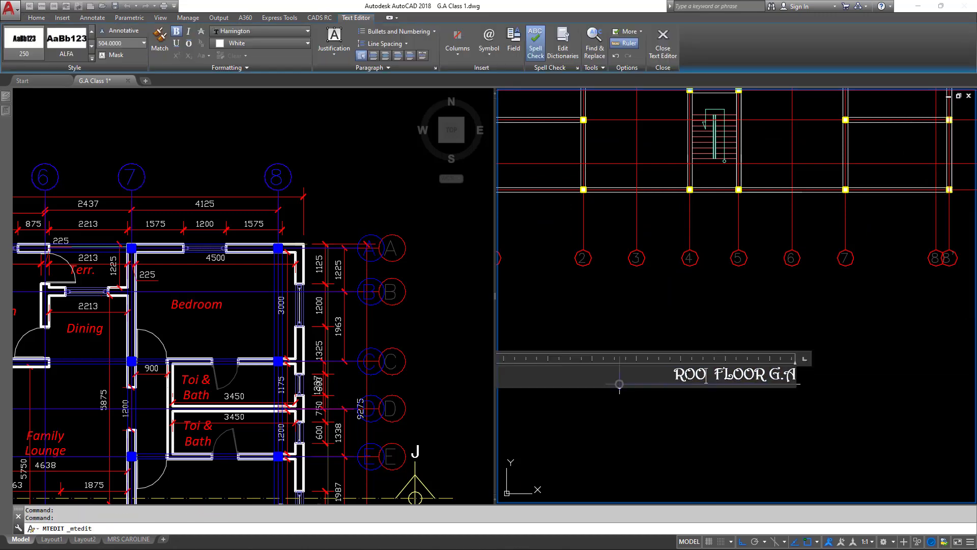
click(714, 307)
scroll(716, 300, down, 4)
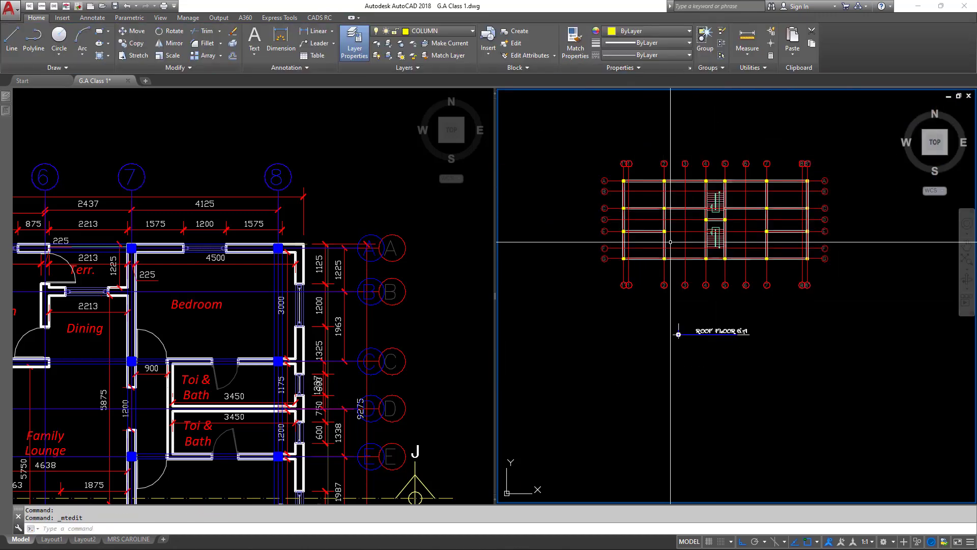
Examine the roof floor arrangement alongside the other general arrangement plans in the drawing
scroll(649, 206, up, 2)
middle_drag(769, 196, 757, 206)
scroll(719, 241, down, 5)
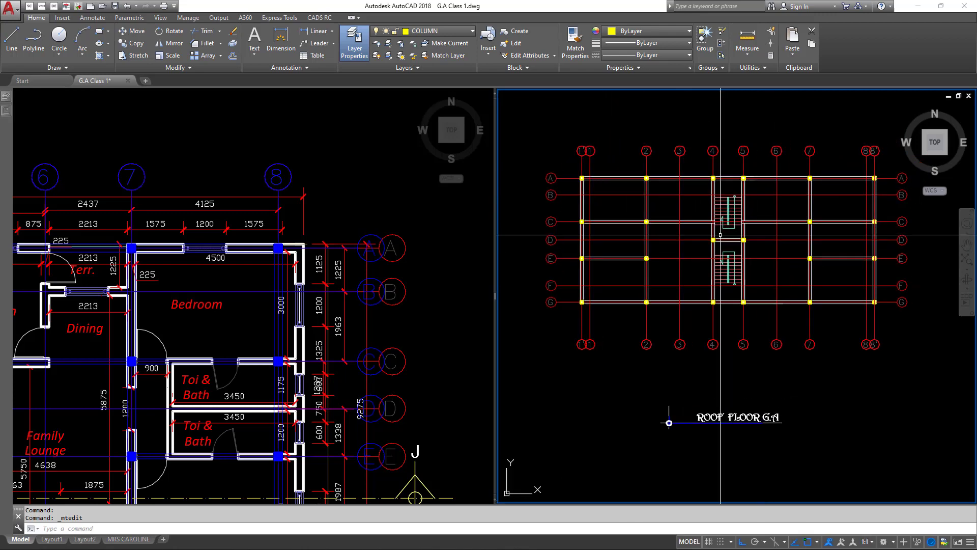
middle_drag(709, 246, 788, 245)
scroll(886, 275, up, 5)
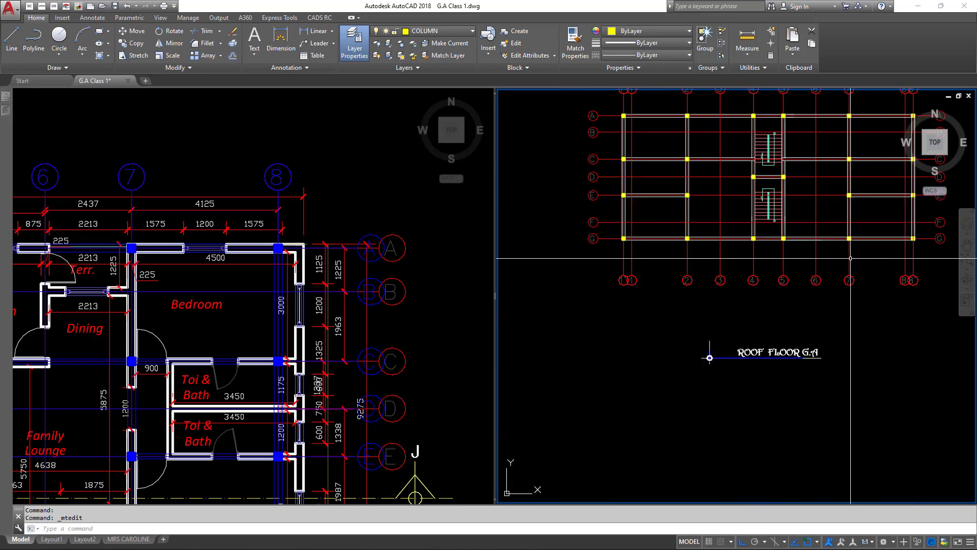
middle_drag(740, 172, 776, 241)
scroll(784, 218, down, 5)
middle_drag(701, 225, 818, 239)
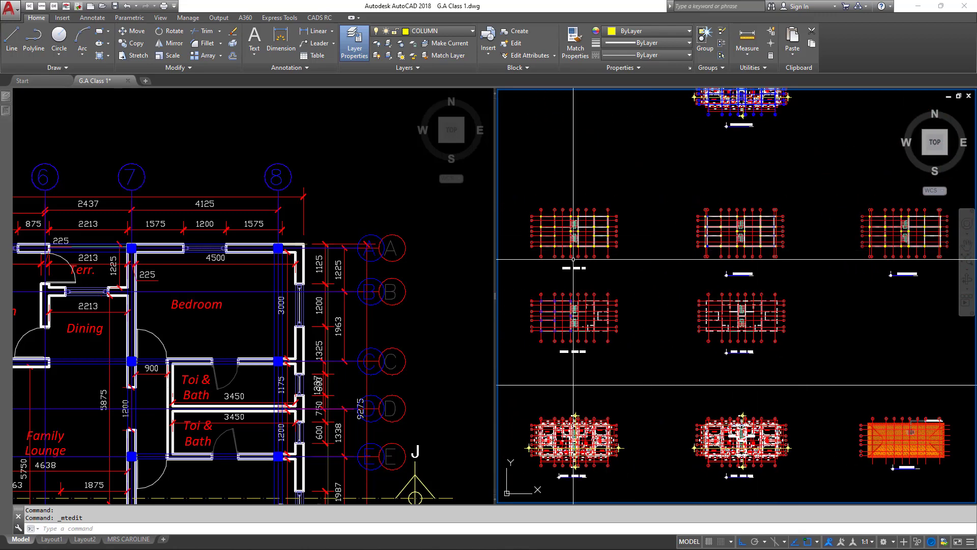
scroll(573, 257, up, 5)
middle_drag(572, 218, 592, 273)
scroll(592, 274, down, 5)
middle_drag(878, 278, 809, 287)
scroll(829, 295, up, 3)
scroll(763, 275, down, 3)
scroll(886, 278, up, 5)
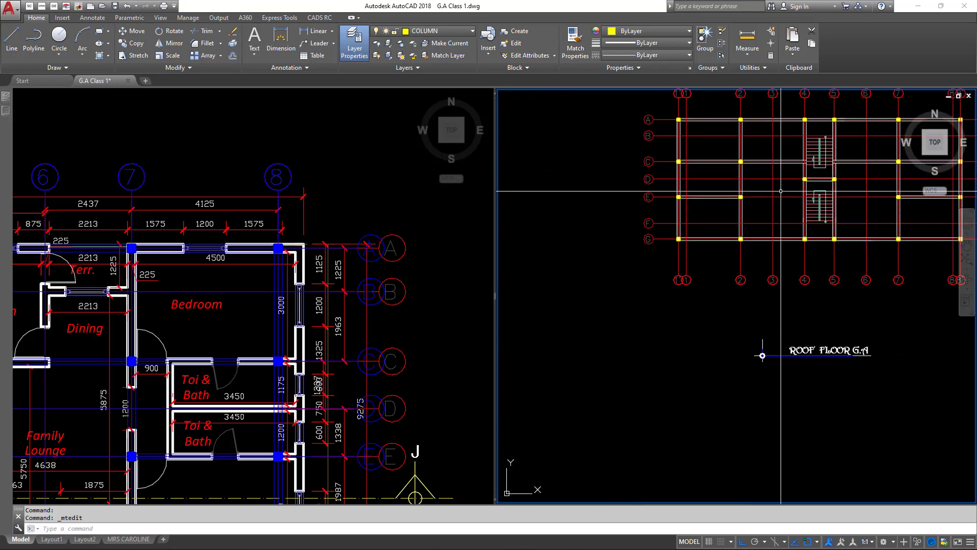
Review the beam and column layout of the roof floor plan across all grids
middle_drag(802, 149, 686, 195)
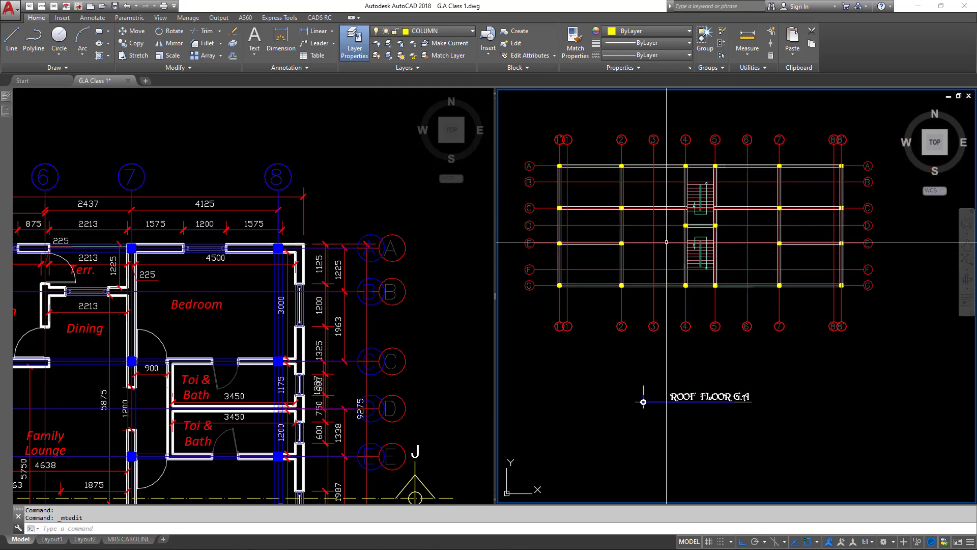
scroll(667, 242, up, 3)
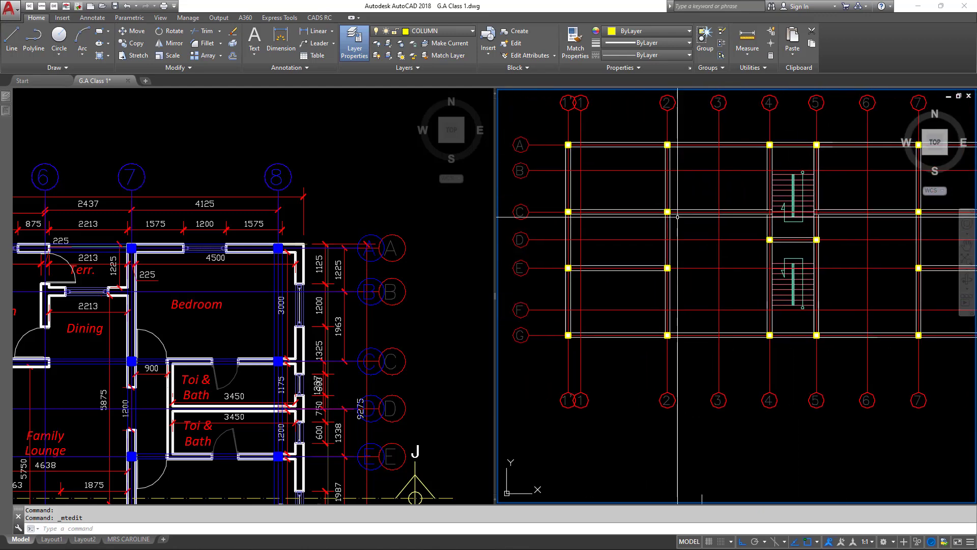
scroll(662, 224, down, 4)
scroll(662, 224, up, 4)
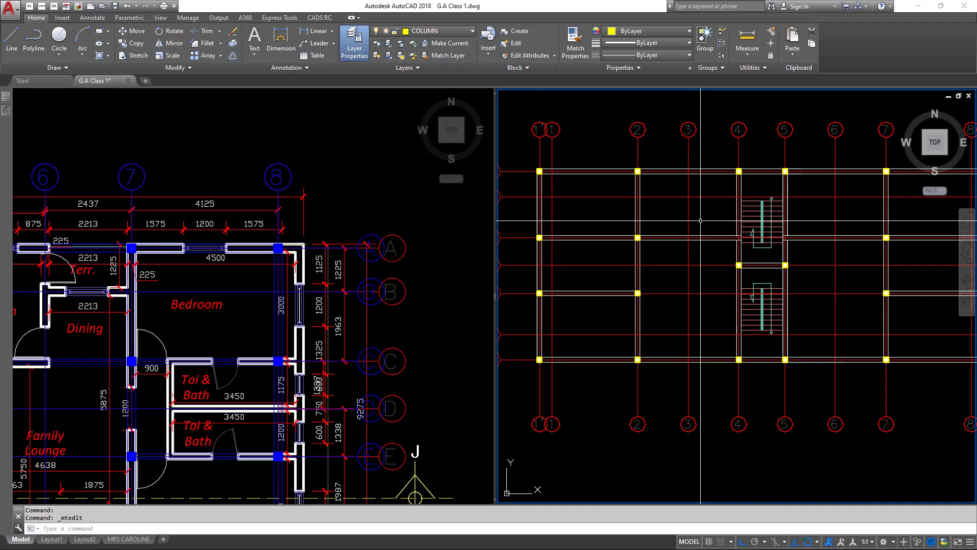
scroll(704, 209, down, 3)
scroll(771, 205, up, 2)
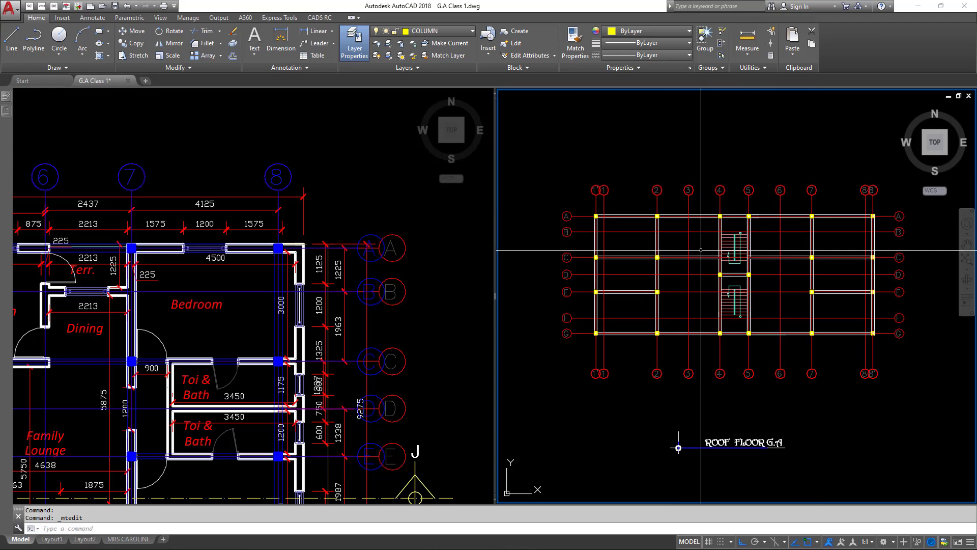
middle_drag(787, 364, 742, 350)
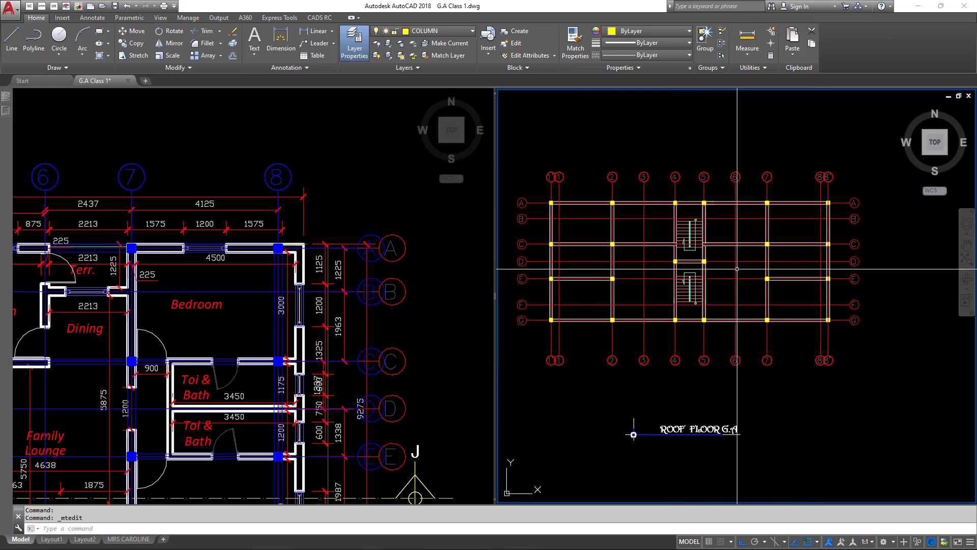
mouse_move(816, 540)
click(719, 541)
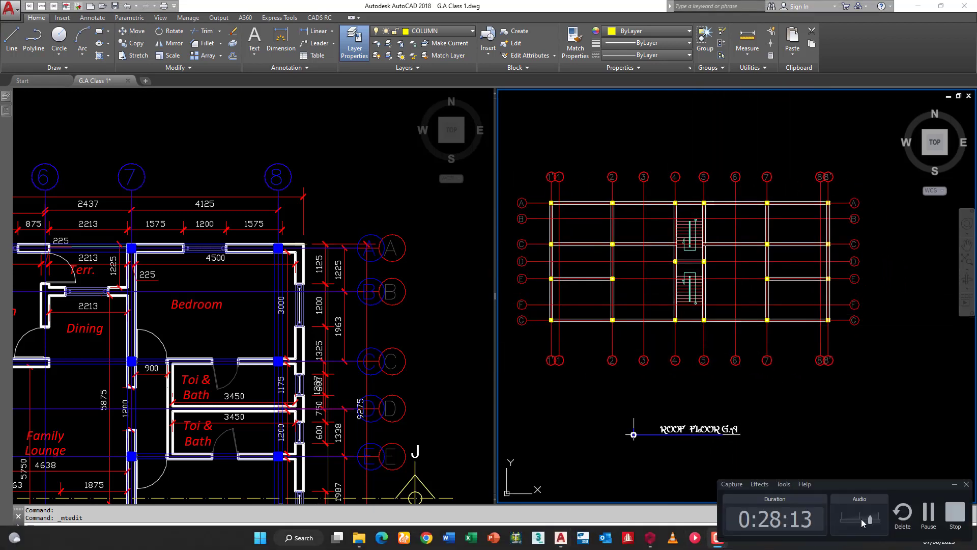